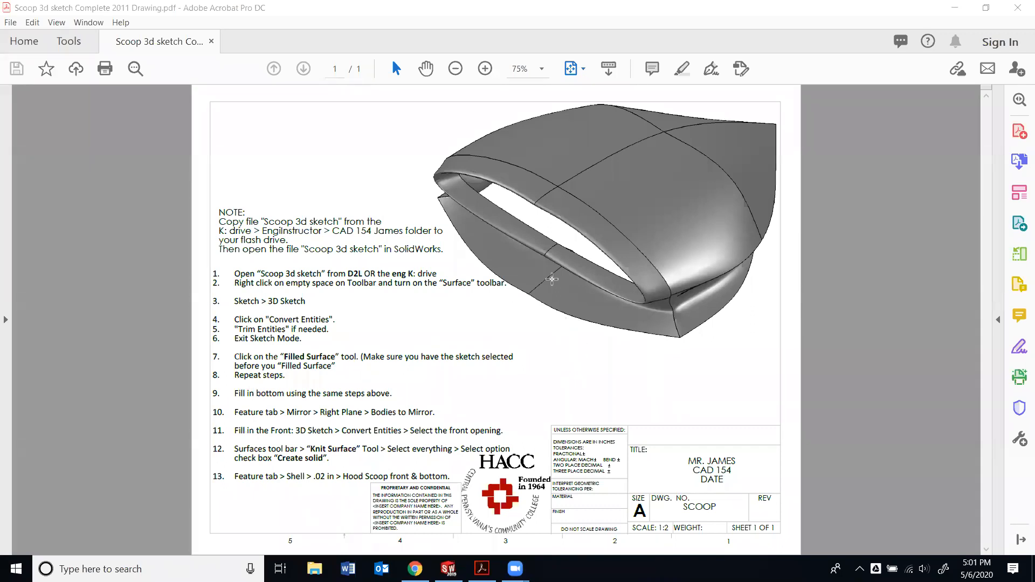
Switch to Chrome, find Lab 14 on the course homepage and bring up the Week 14 surface modeling page.
left_click(448, 568)
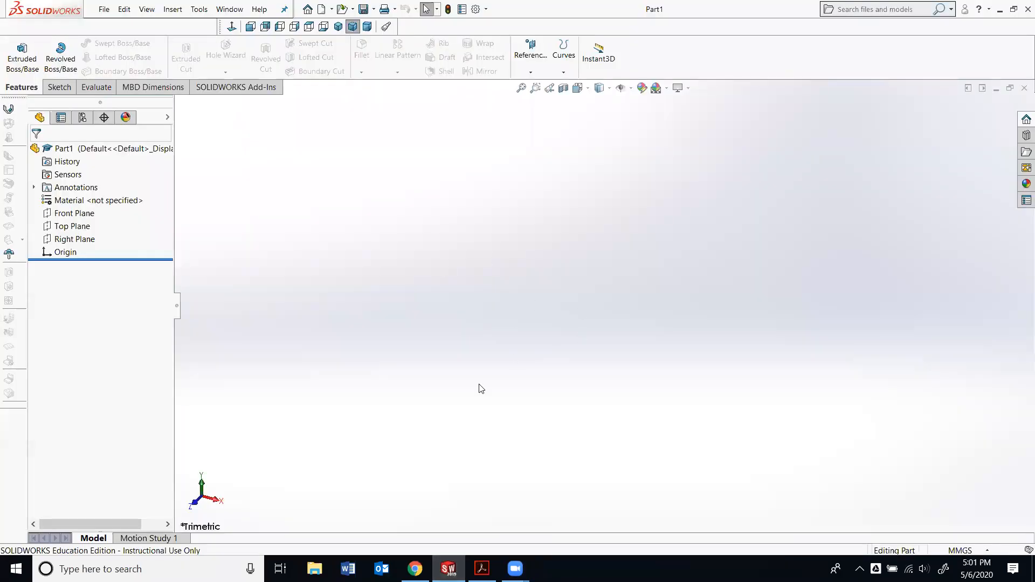
left_click(414, 569)
key("ctrl+shift+Tab")
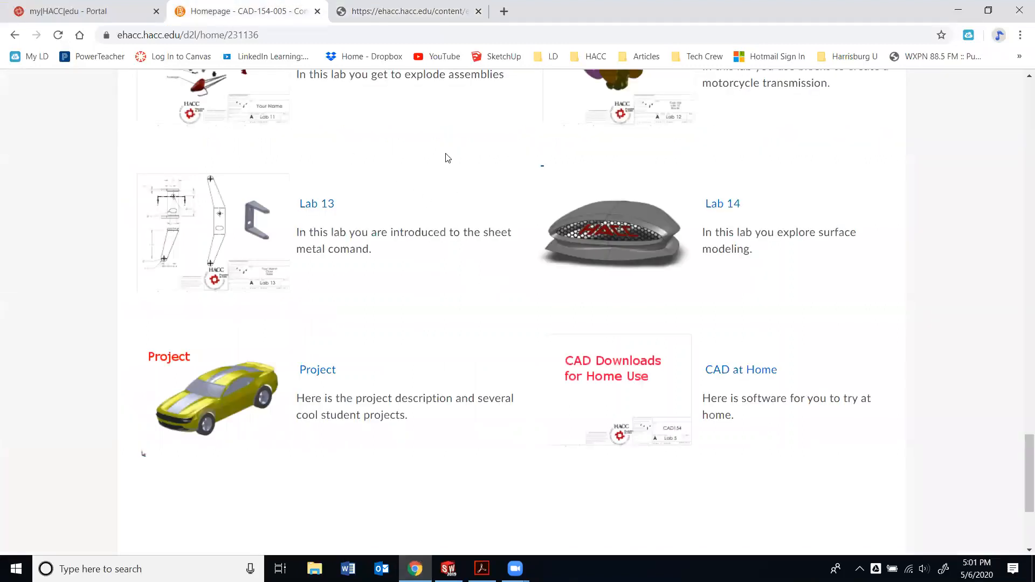
scroll(446, 158, "up", 1)
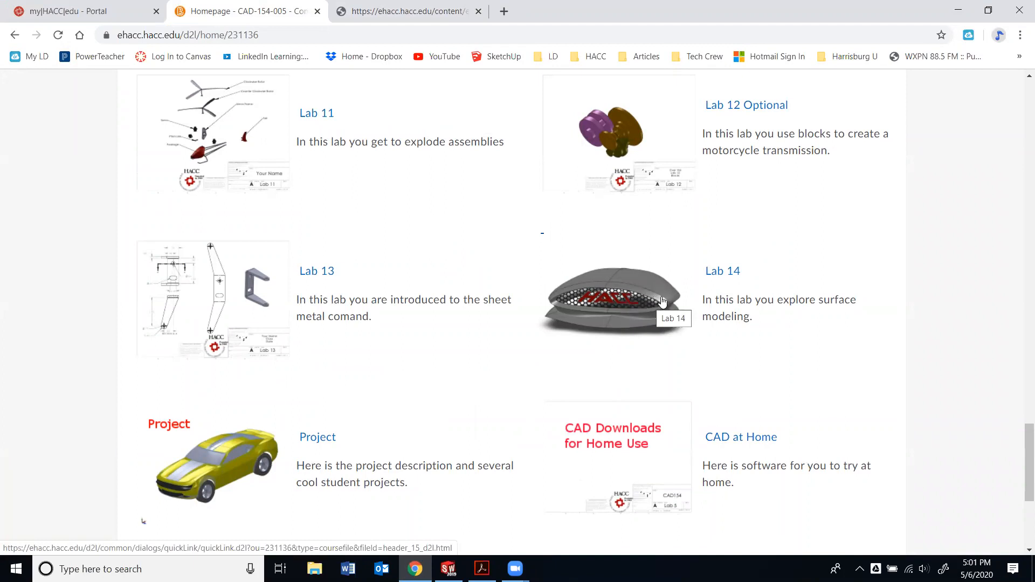
left_click(426, 11)
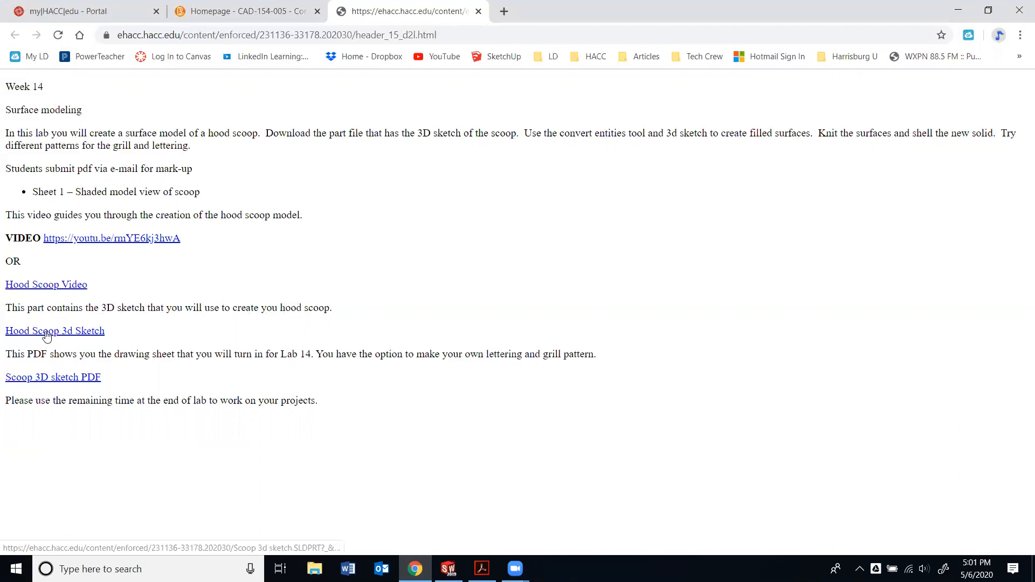
Download the Hood Scoop 3d Sketch part to Downloads as Scoop 3d sketch.SLDPRT and open it in SOLIDWORKS.
left_click(82, 333)
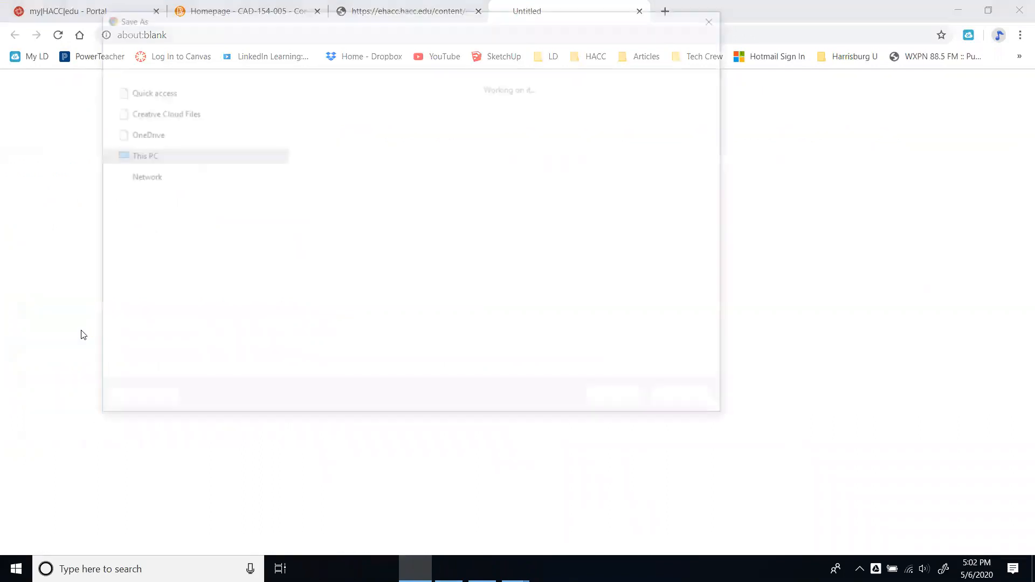
left_click(614, 403)
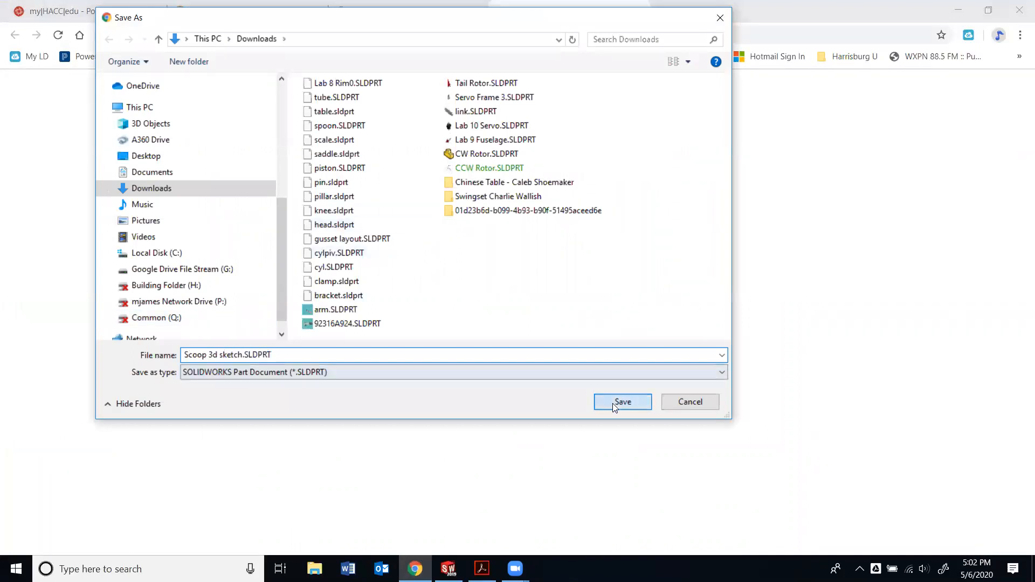
left_click(97, 539)
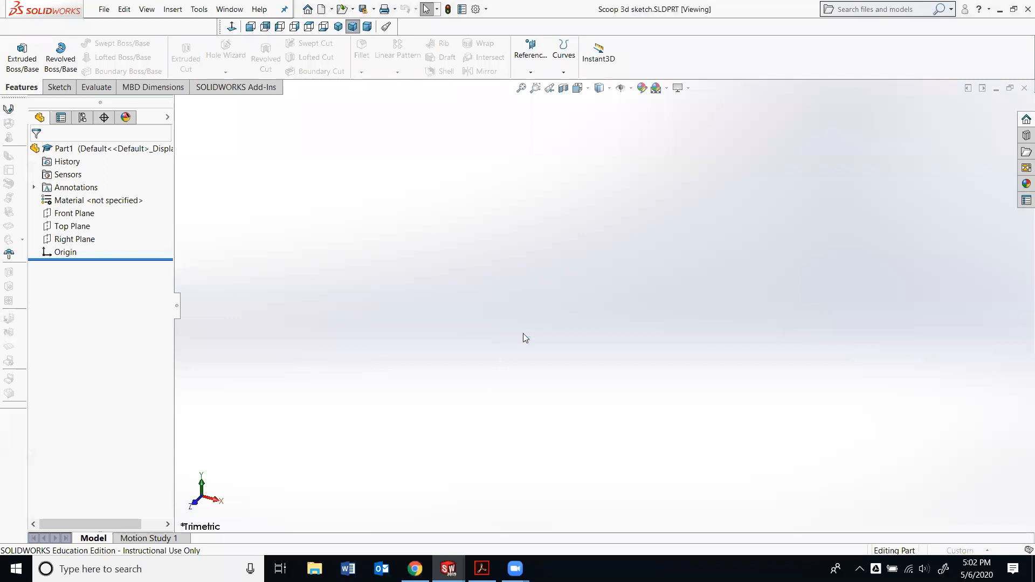
mouse_move(452, 197)
middle_mouse_down()
mouse_move(474, 192)
mouse_move(470, 208)
middle_mouse_up()
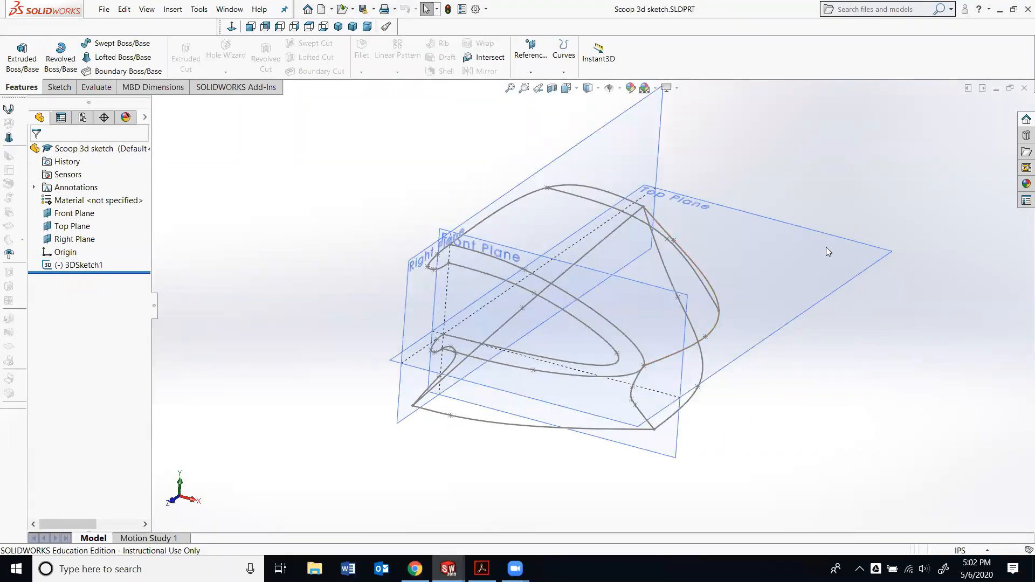
scroll(825, 249, "up", 1)
scroll(823, 254, "down", 1)
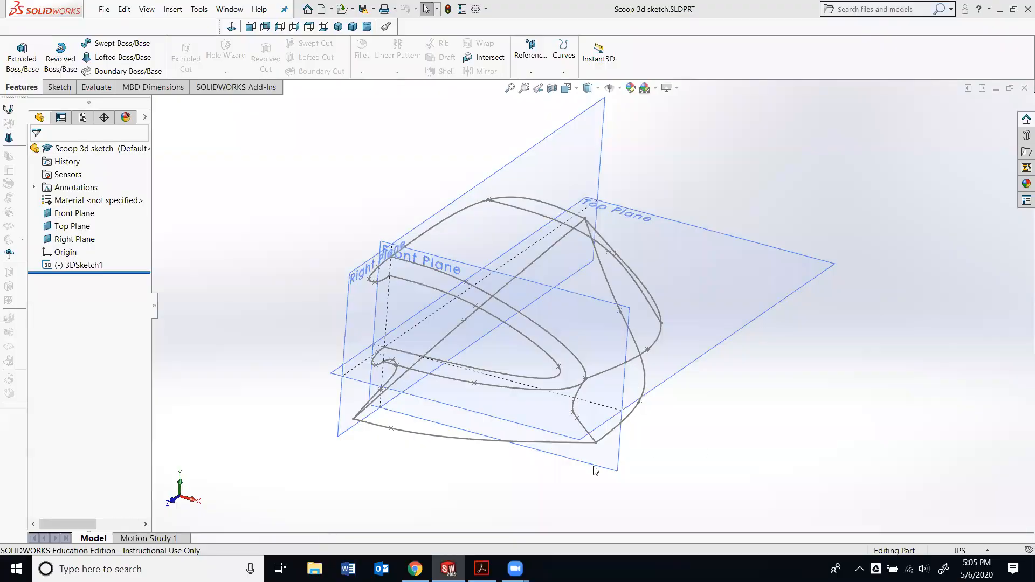
Open the Scoop 3D sketch PDF from the lab page, review its instructions and return to SOLIDWORKS.
left_click(415, 569)
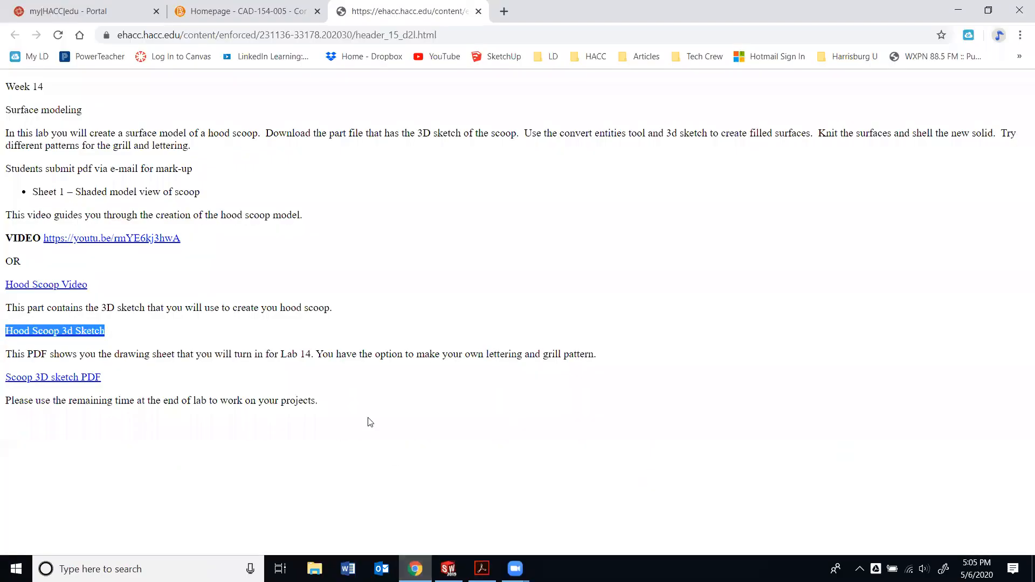
left_click(62, 377)
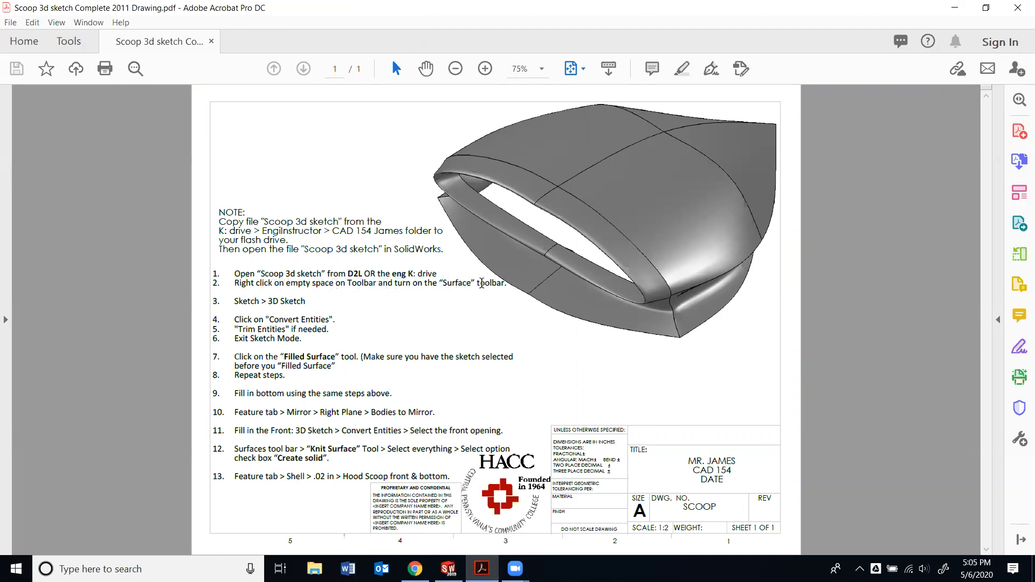
key("alt+Tab")
key("alt+Tab")
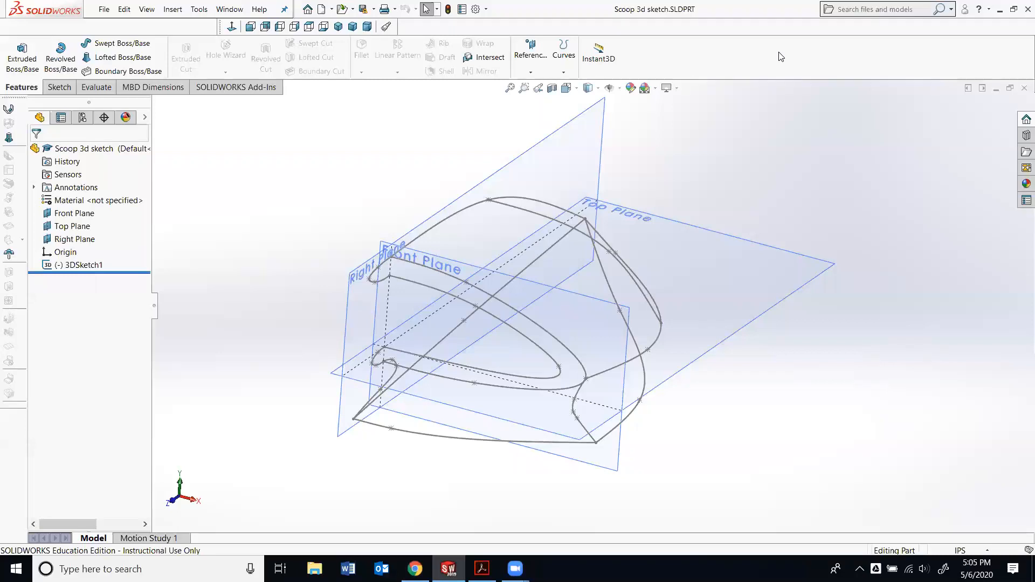
Show the Surfaces toolbar, hide the Sheet Metal toolbar and check the list of available toolbars.
right_click(780, 56)
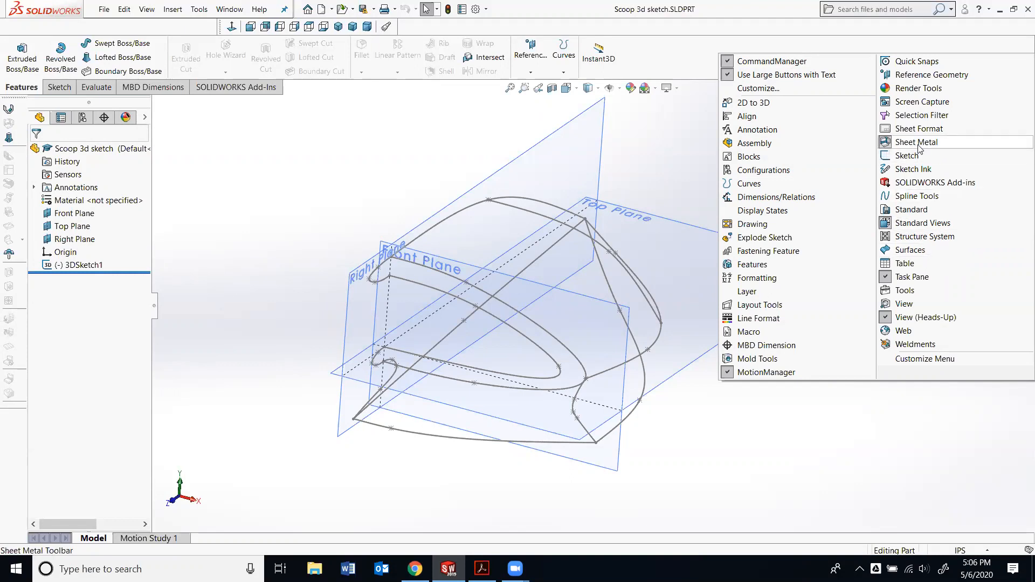
left_click(952, 250)
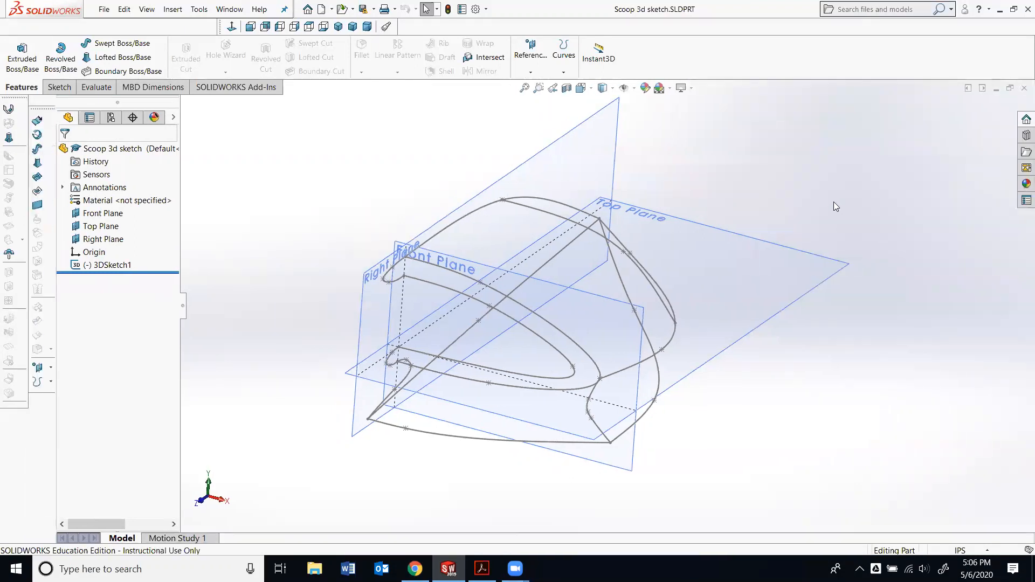
right_click(852, 55)
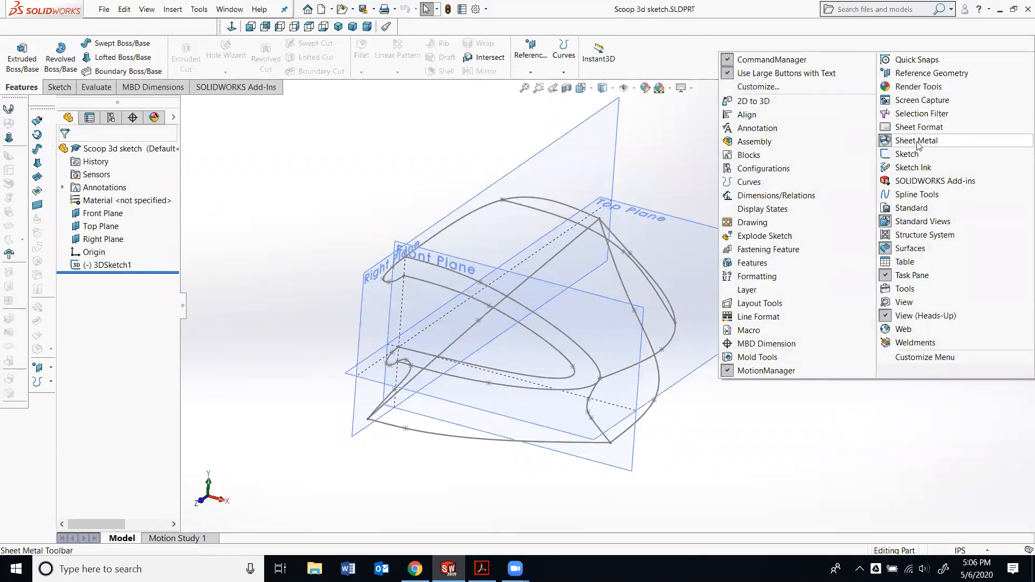
right_click(840, 38)
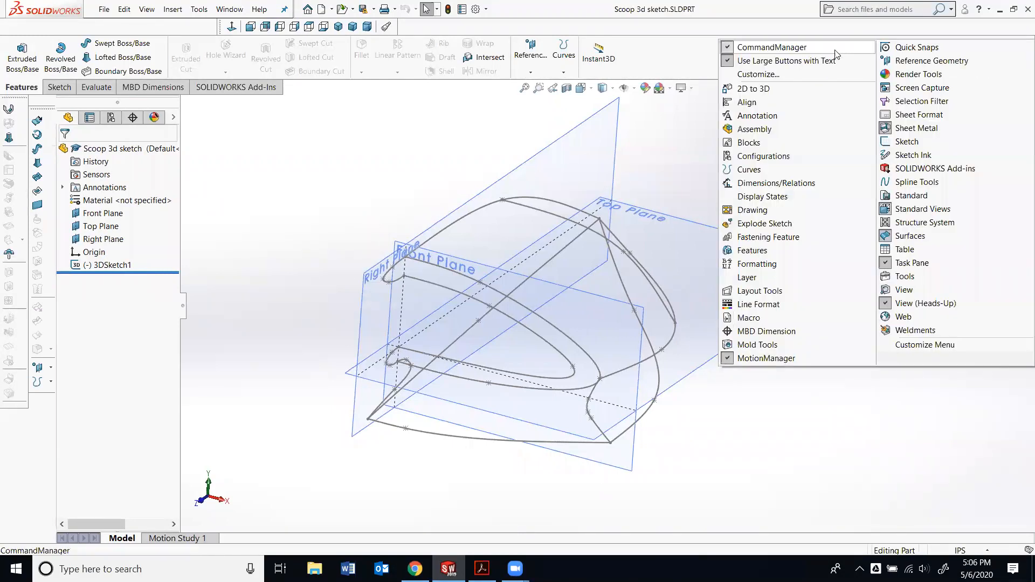
left_click(922, 128)
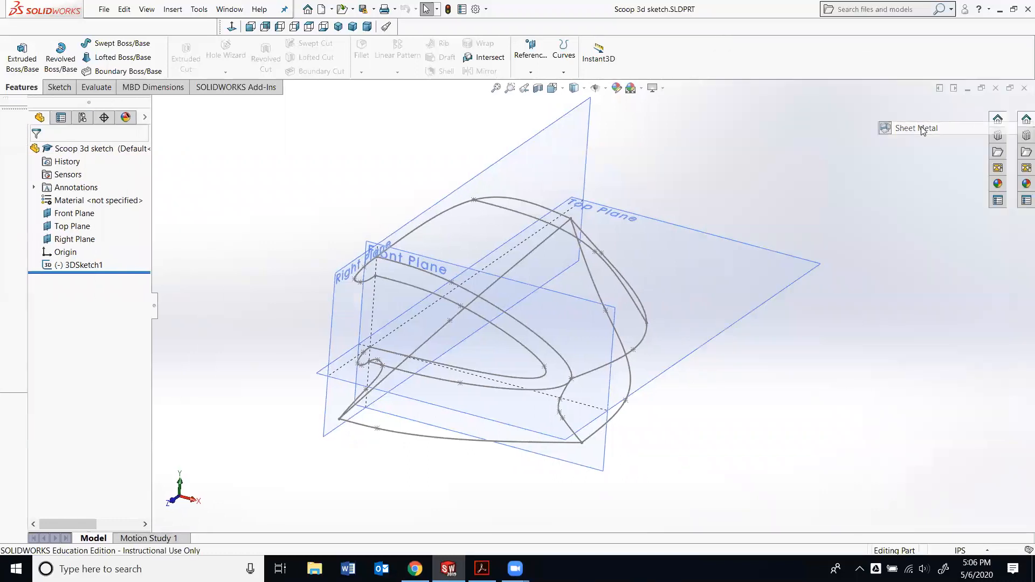
left_click_drag(13, 108, 12, 96)
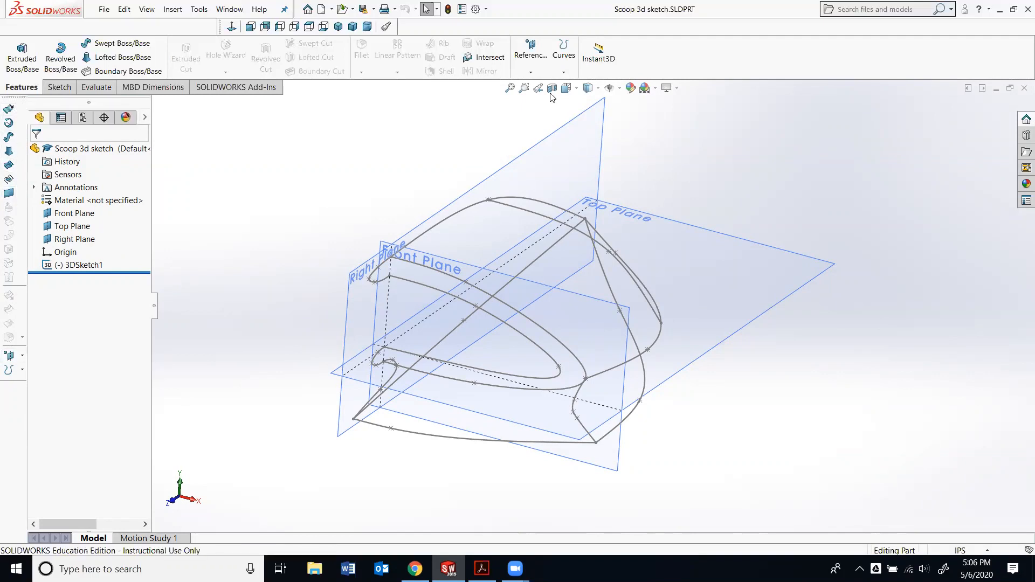
right_click(731, 54)
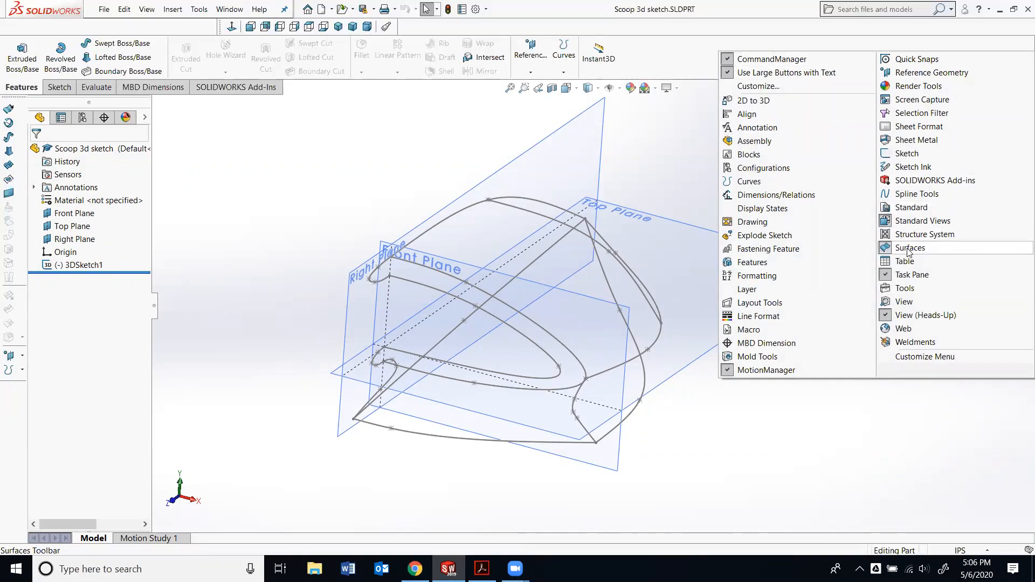
left_click(822, 411)
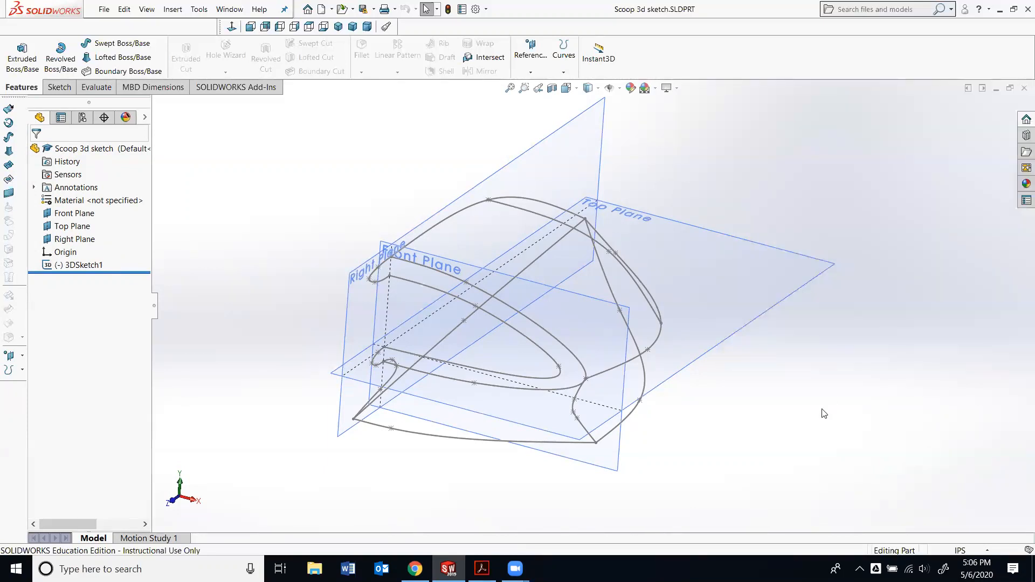
Consult the scoop instructions in Acrobat, return to SOLIDWORKS and start a new 3D sketch in the part.
key("alt+Tab")
key("alt+Tab")
key("alt+Tab")
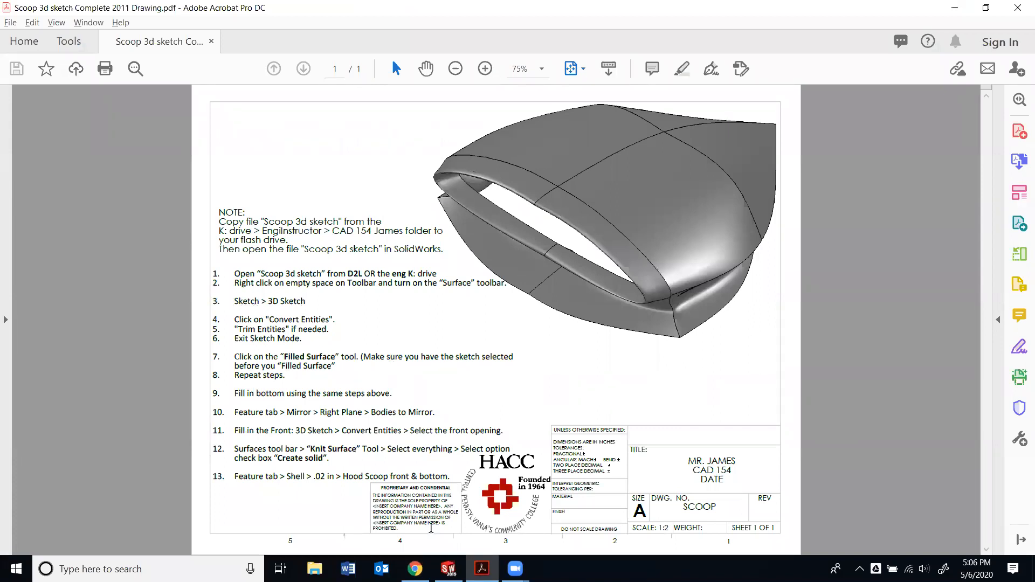
key("alt+Tab")
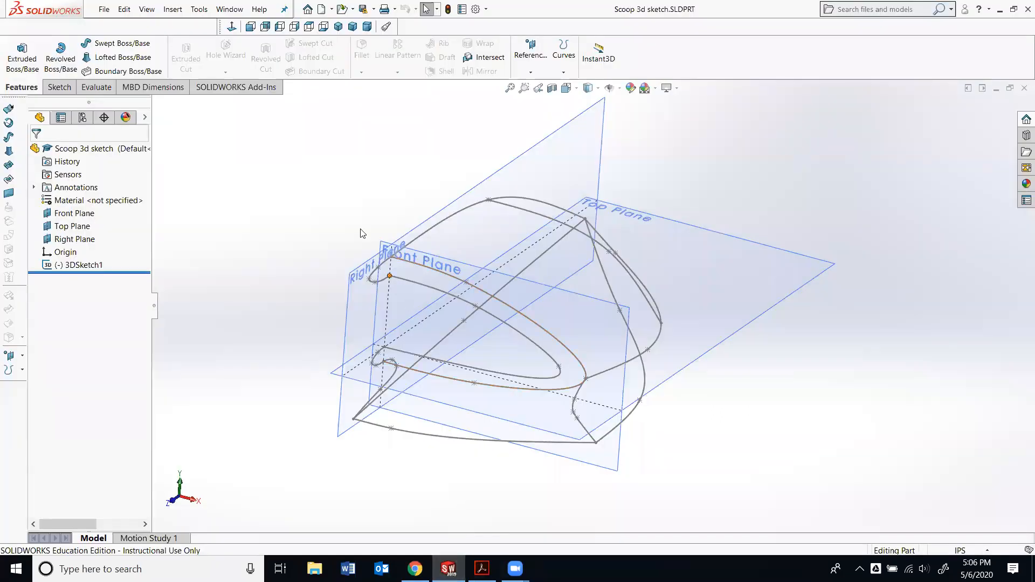
left_click(58, 88)
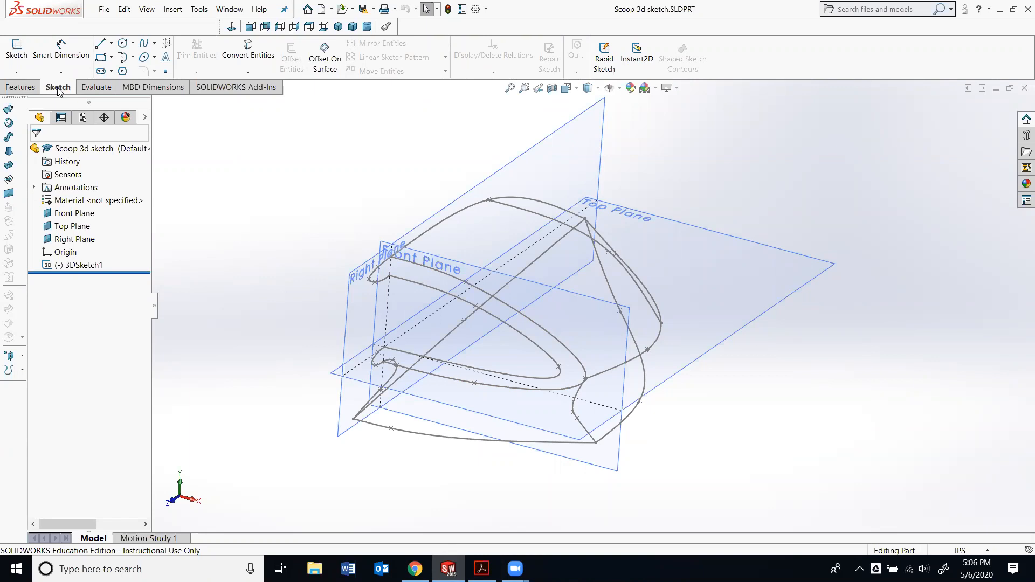
left_click(16, 74)
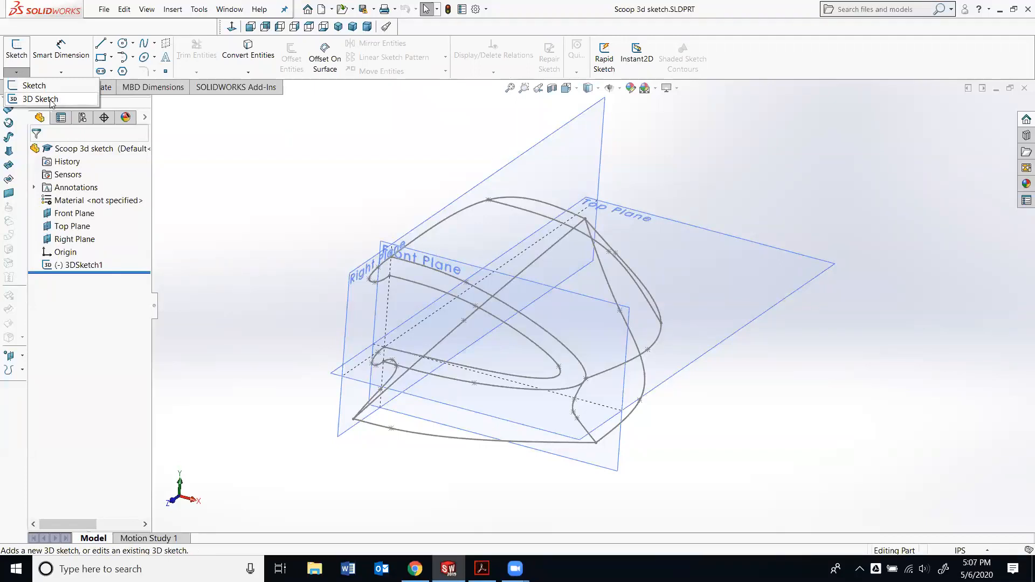
left_click(16, 72)
left_click(34, 100)
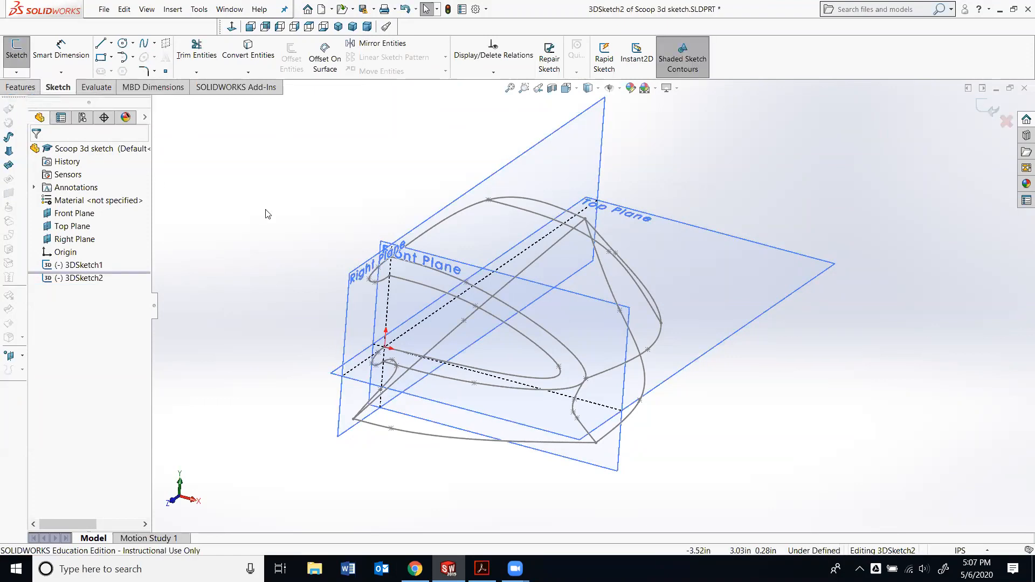
Hide the Front, Top and Right planes so only the scoop's sketch curves are displayed.
middle_click_drag(507, 319, 496, 313)
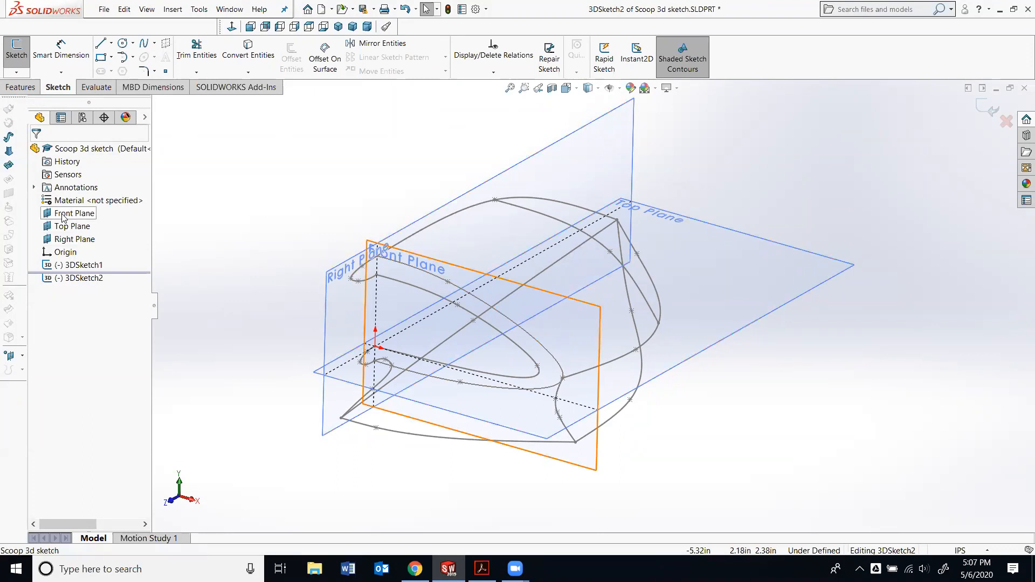
left_click(63, 216)
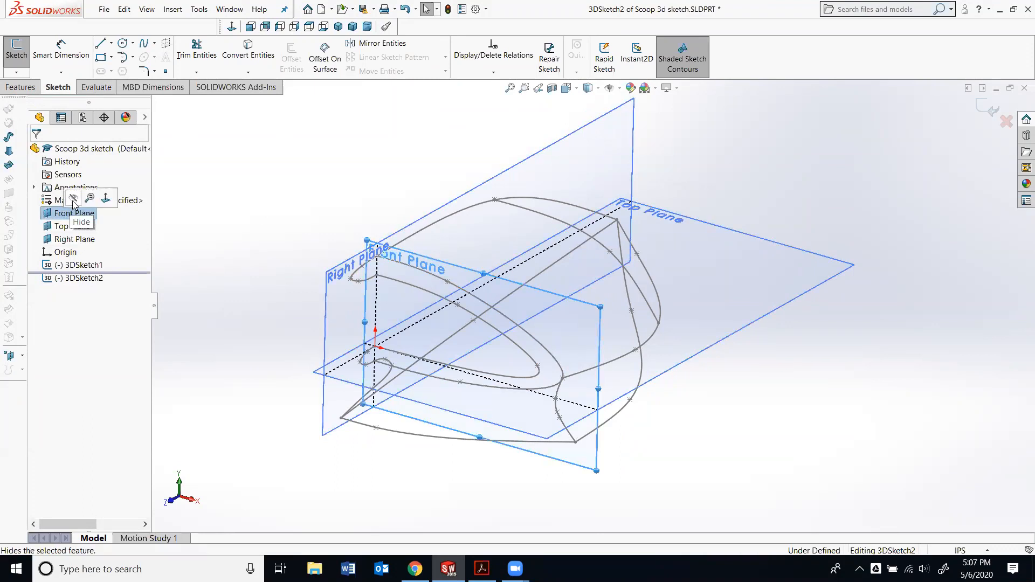
left_click(74, 200)
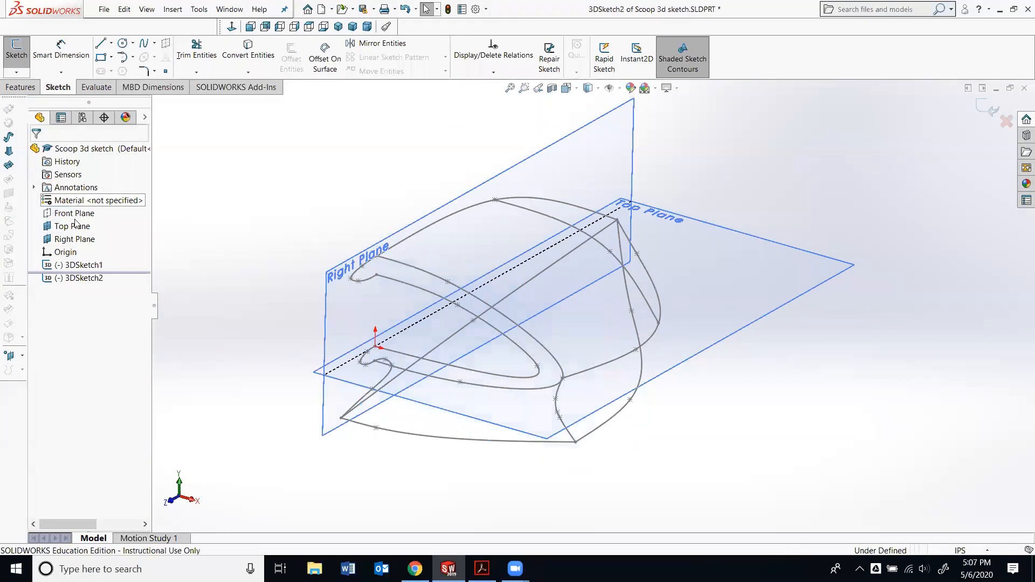
left_click(57, 227)
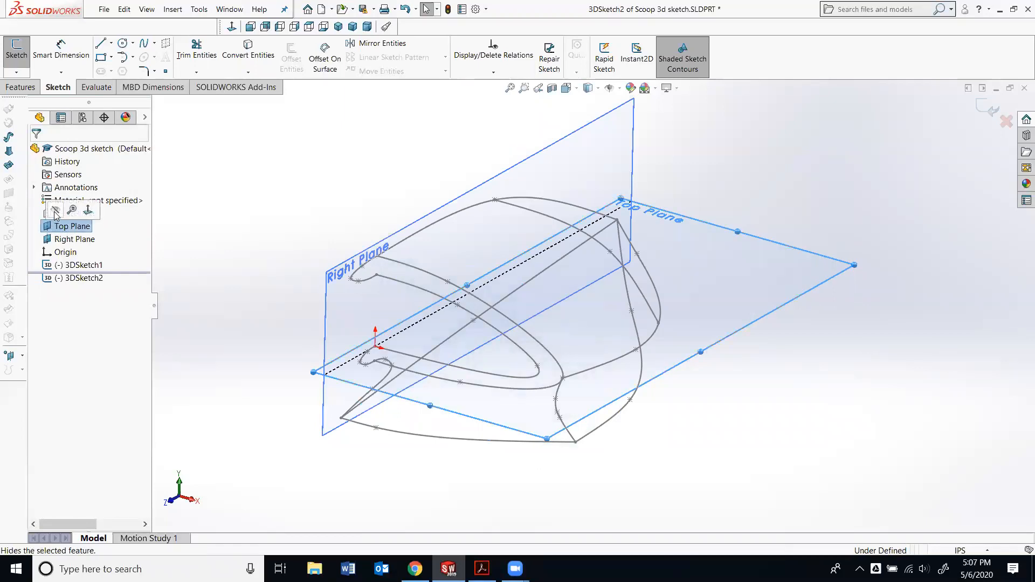
left_click(55, 211)
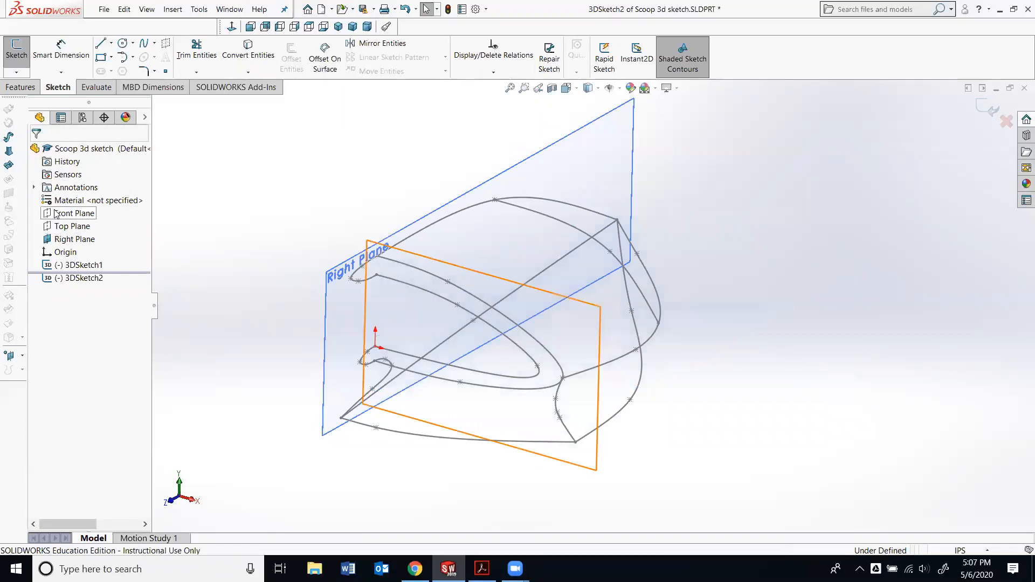
left_click(48, 241)
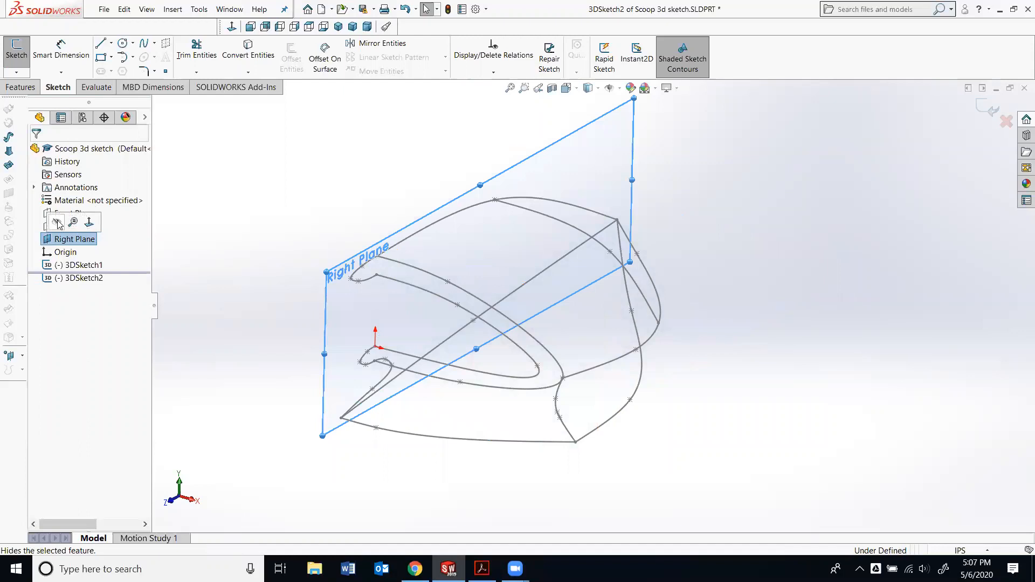
left_click(58, 225)
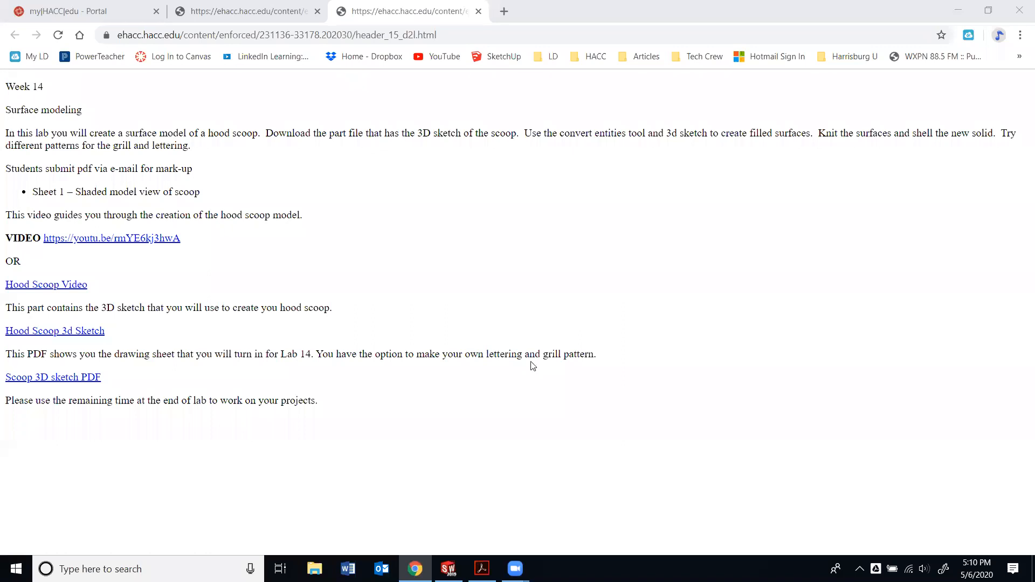
Return to SOLIDWORKS and convert the scoop's outer front-opening spline, upper cross spline, top centre spline and side spline into the new 3D sketch.
key("alt+Tab")
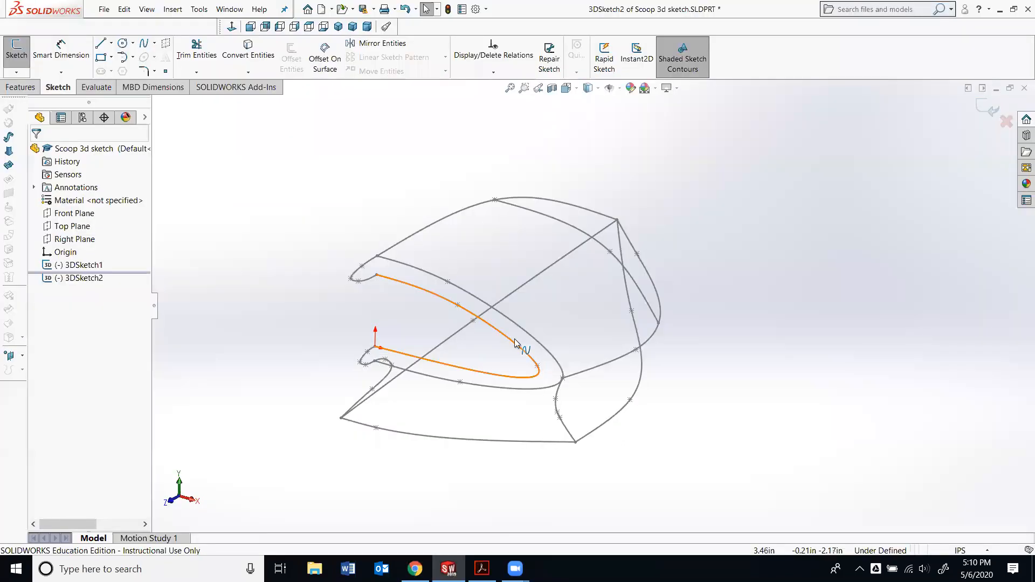
left_click(62, 278)
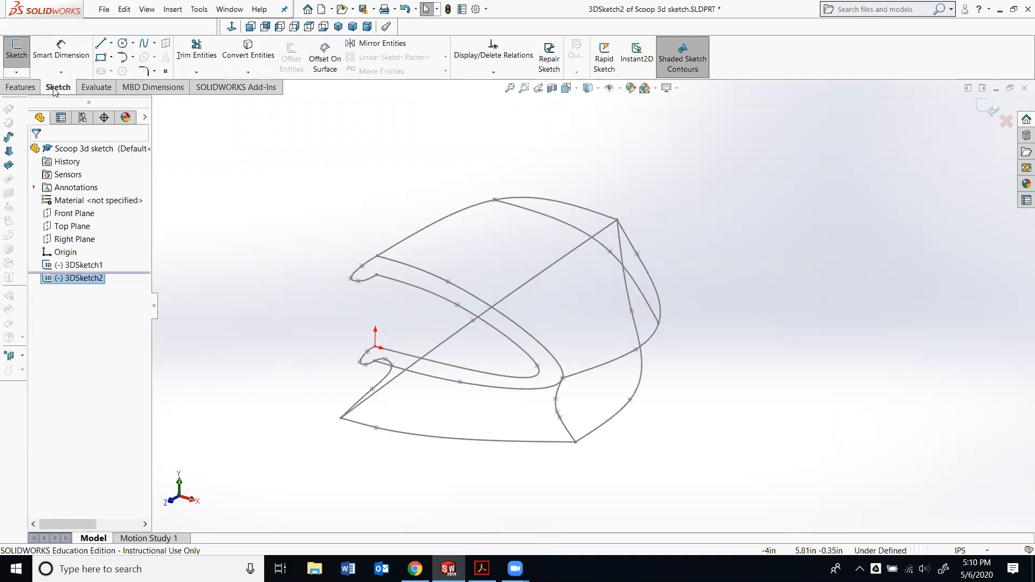
left_click(250, 56)
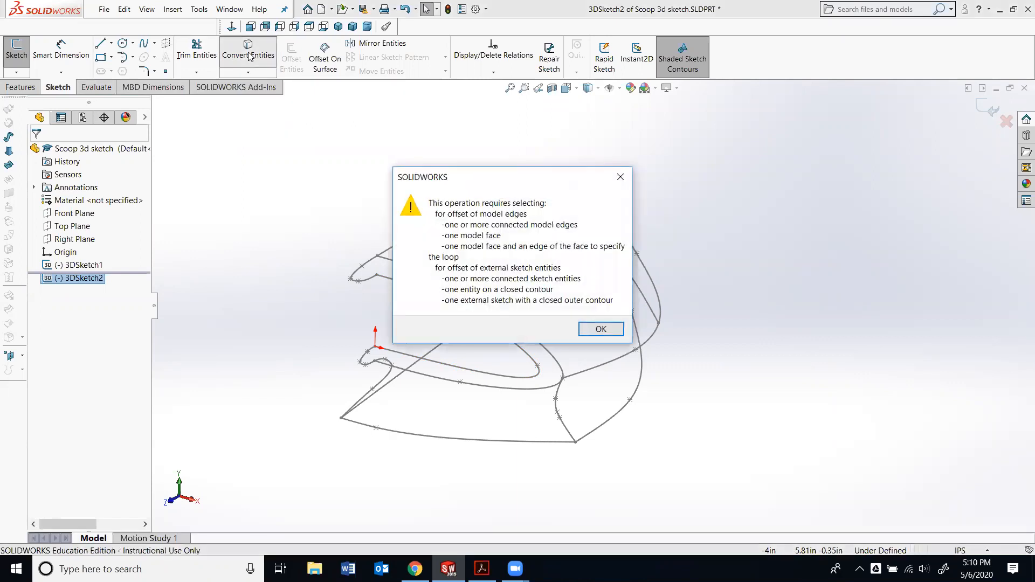
left_click(600, 330)
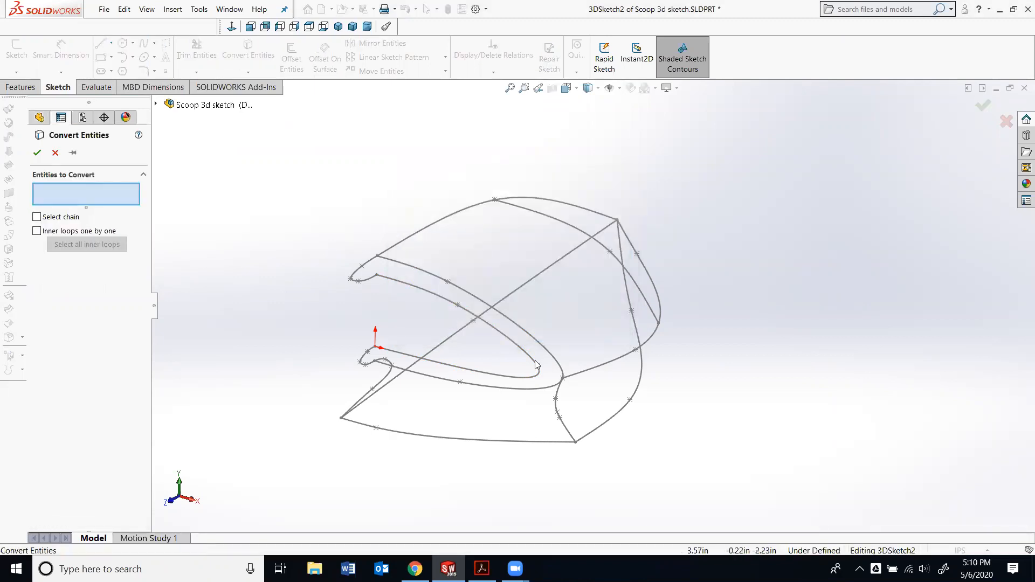
scroll(528, 360, "down", 2)
scroll(589, 297, "up", 3)
scroll(627, 224, "down", 1)
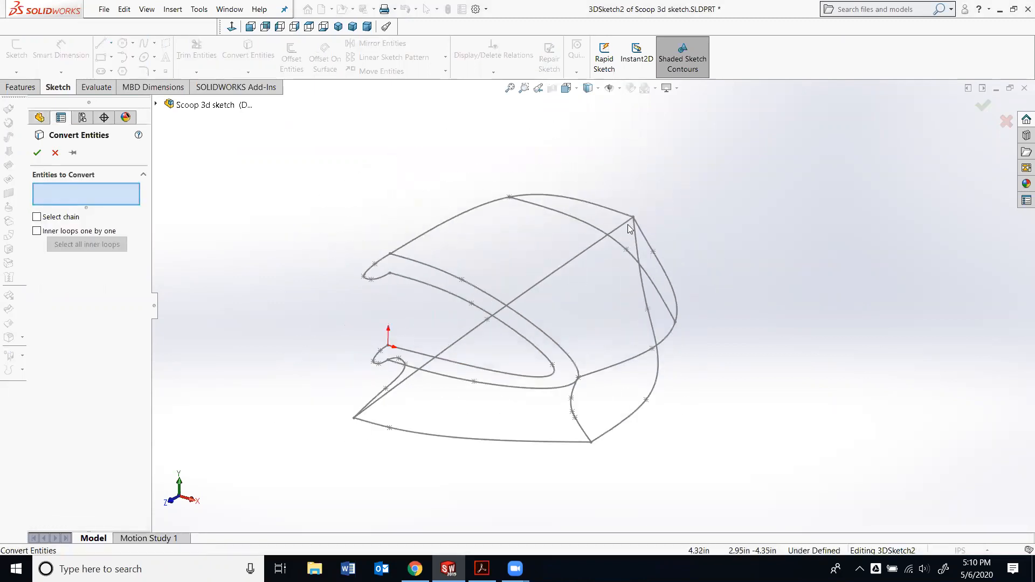
left_click(437, 272)
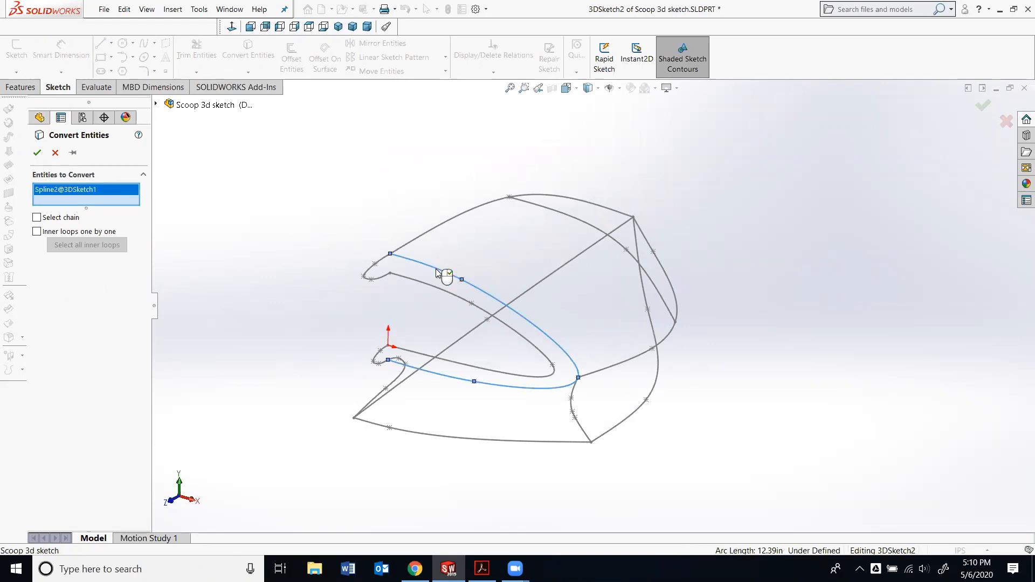
mouse_move(438, 273)
middle_mouse_down()
mouse_move(408, 238)
mouse_move(385, 270)
mouse_move(398, 277)
middle_mouse_up()
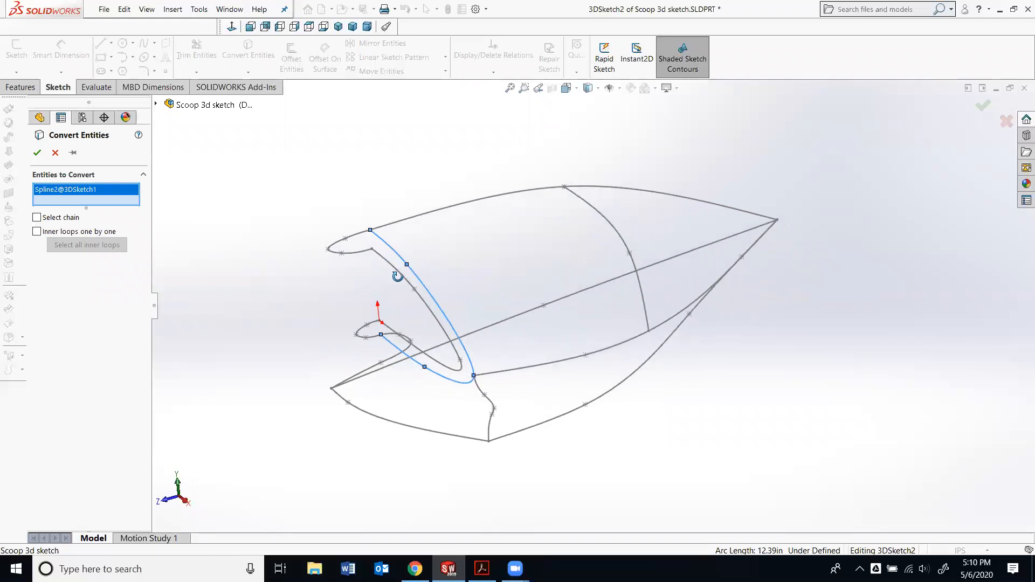
left_click(594, 212)
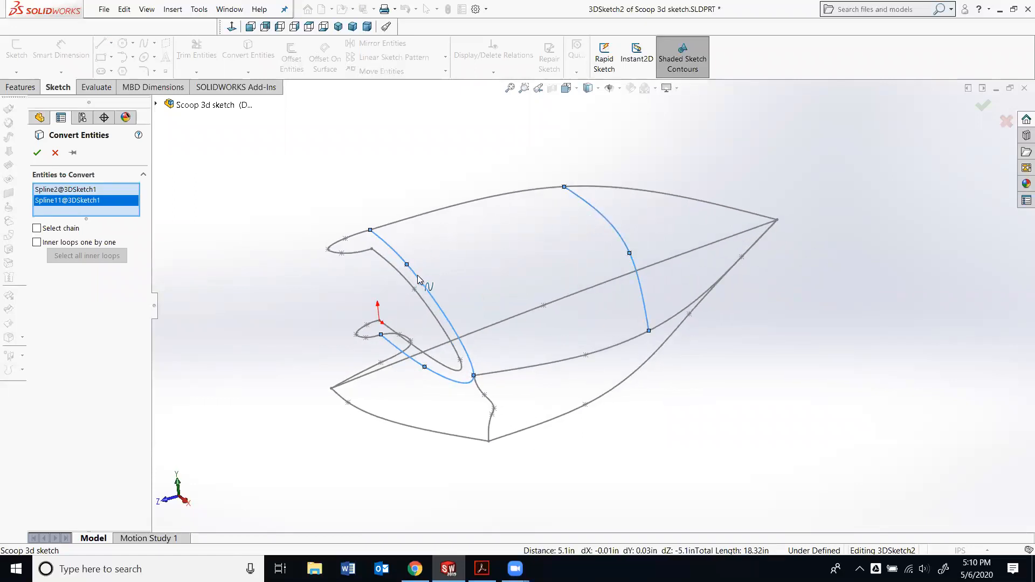
left_click(497, 200)
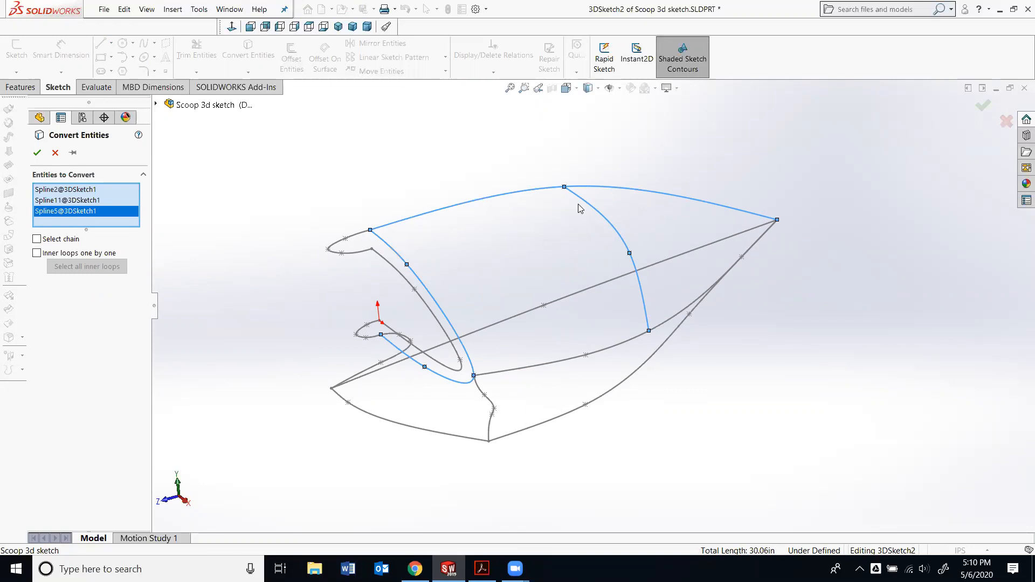
left_click(633, 337)
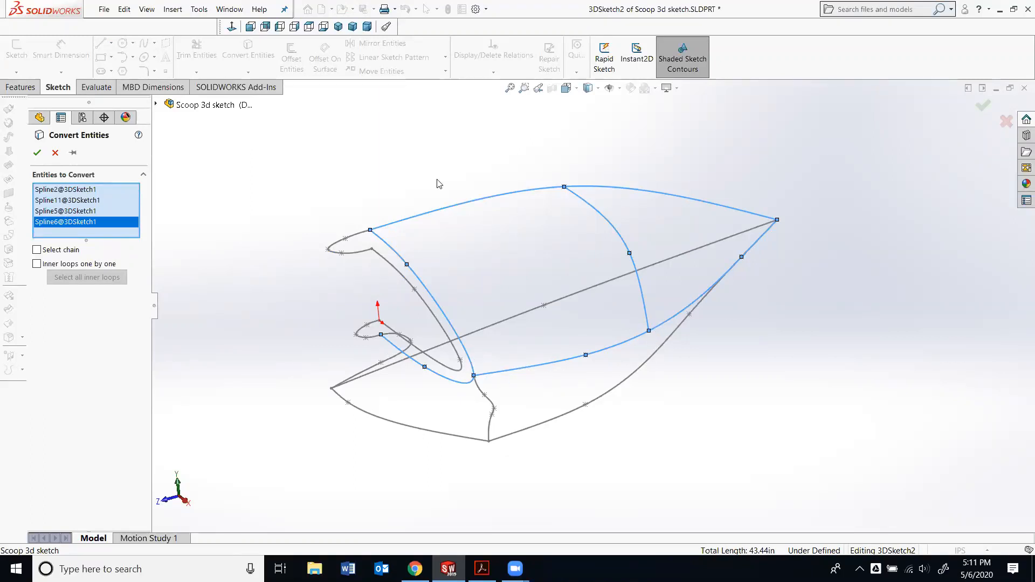
left_click(36, 153)
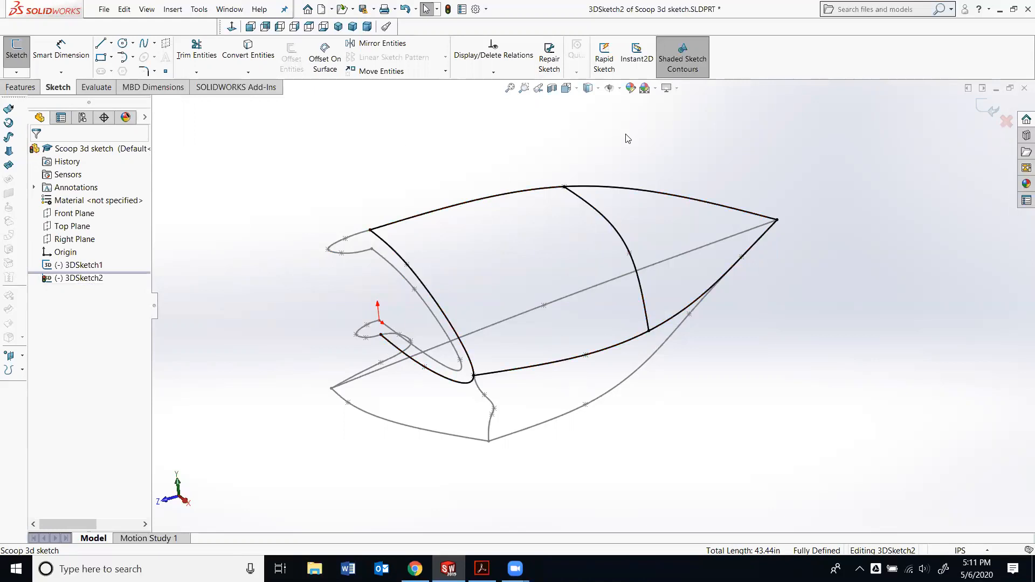
Trim the converted top and side curves behind the cross spline and the opening curve below the side spline, leaving a closed four-sided boundary.
middle_click_drag(615, 144, 605, 130)
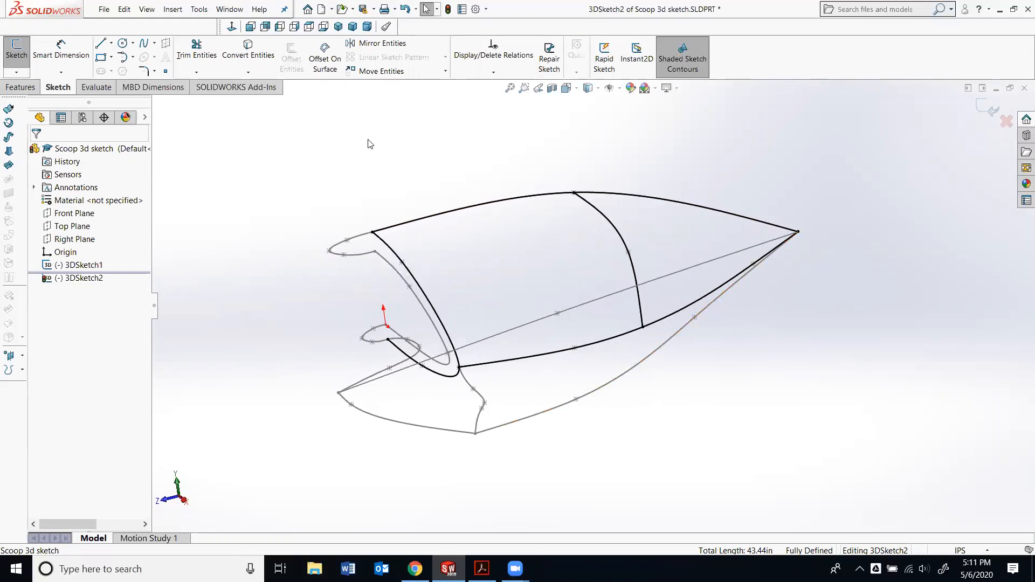
left_click(197, 59)
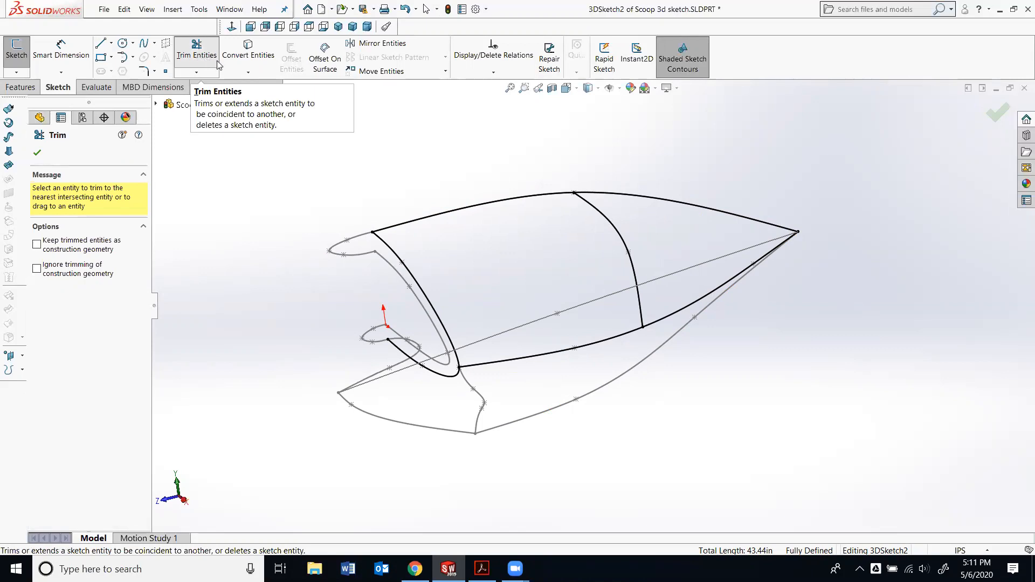
left_click(684, 205)
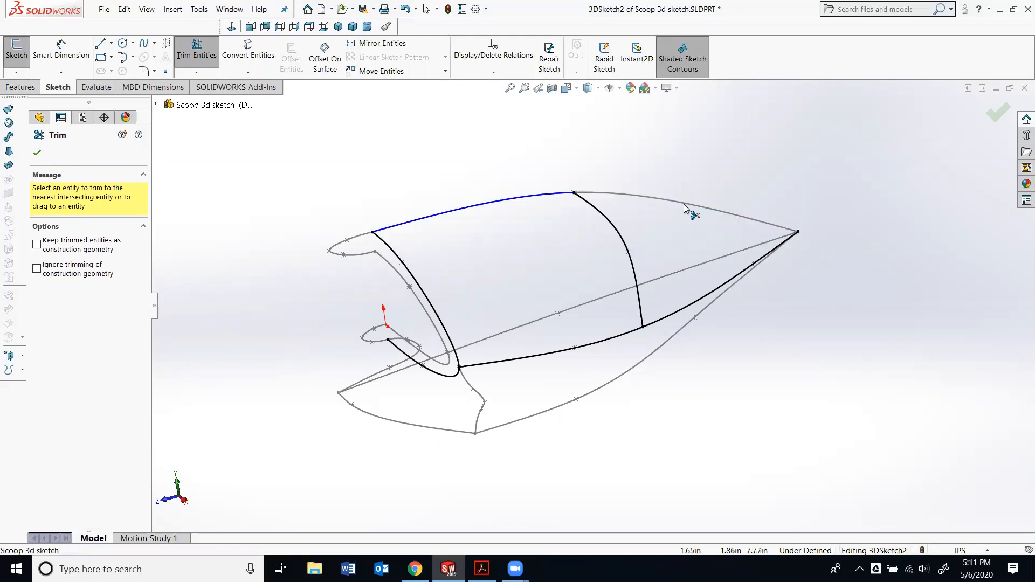
left_click(706, 301)
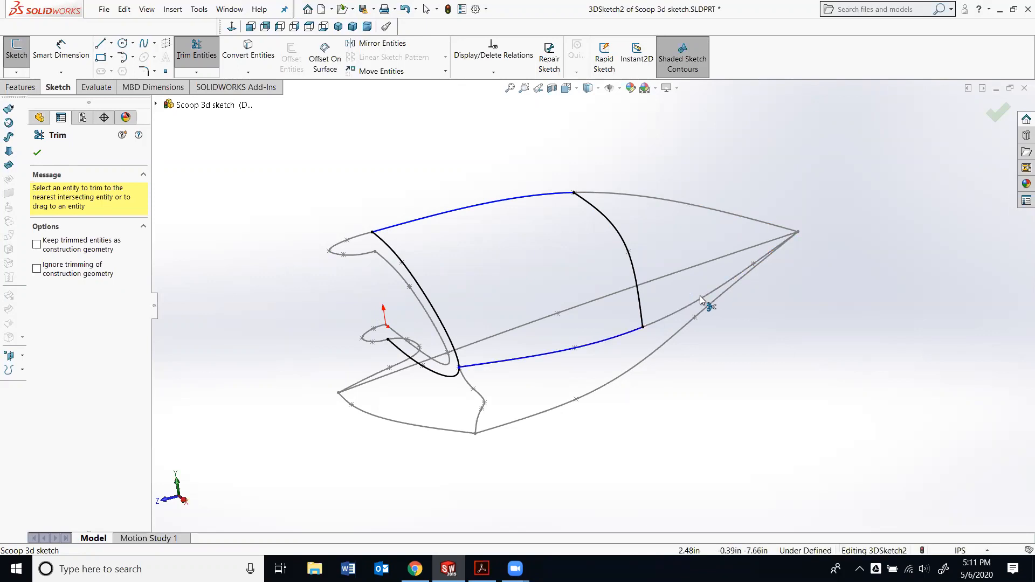
left_click(437, 378)
mouse_move(437, 378)
middle_mouse_down()
mouse_move(456, 377)
mouse_move(423, 358)
mouse_move(435, 370)
mouse_move(436, 325)
middle_mouse_up()
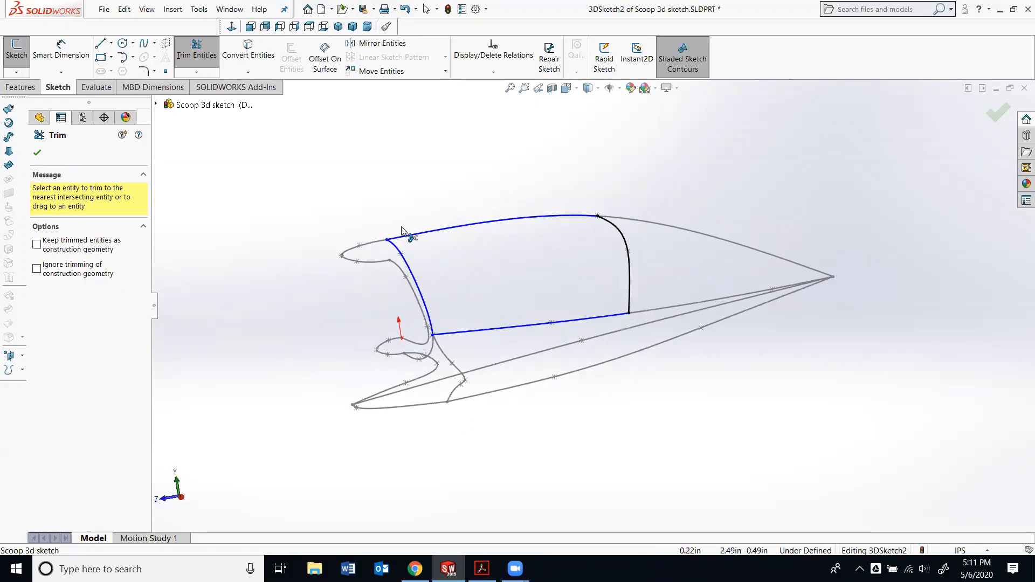
mouse_move(505, 292)
middle_mouse_down()
mouse_move(575, 296)
mouse_move(538, 277)
mouse_move(494, 301)
mouse_move(503, 346)
mouse_move(515, 238)
middle_mouse_up()
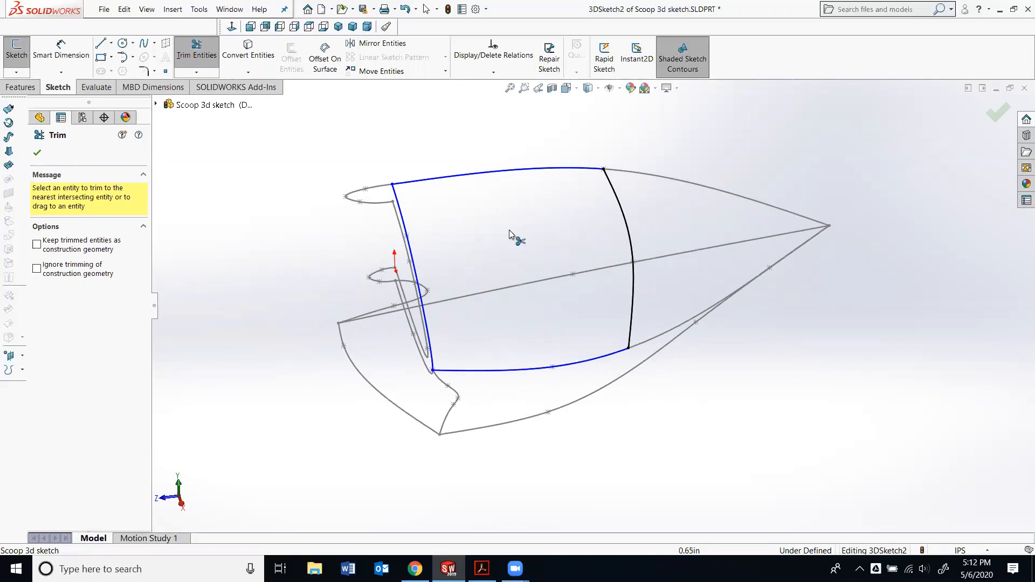
scroll(585, 152, "up", 1)
scroll(587, 155, "down", 1)
middle_click_drag(552, 364, 573, 338)
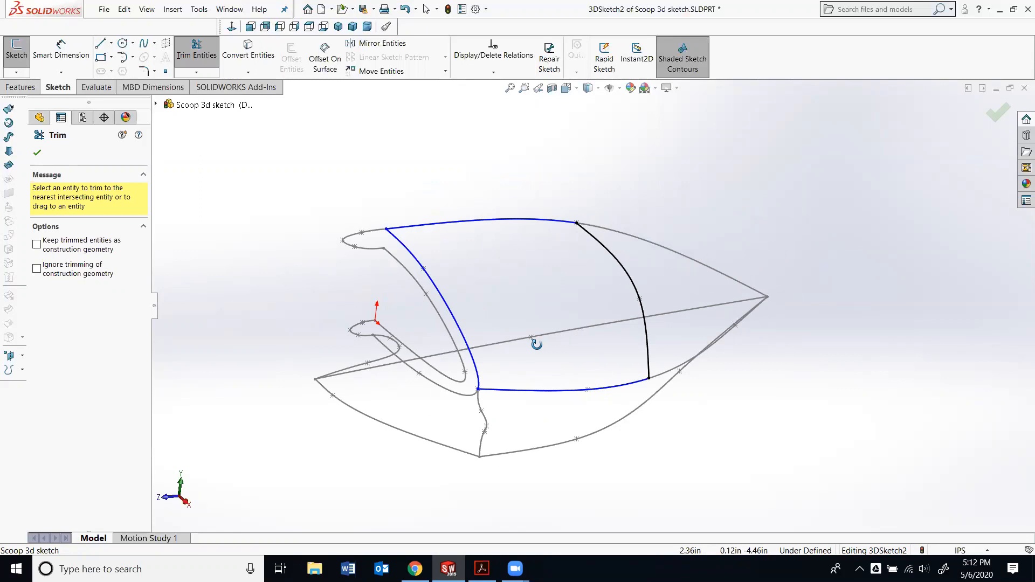
middle_click_drag(537, 344, 545, 345)
left_click(37, 153)
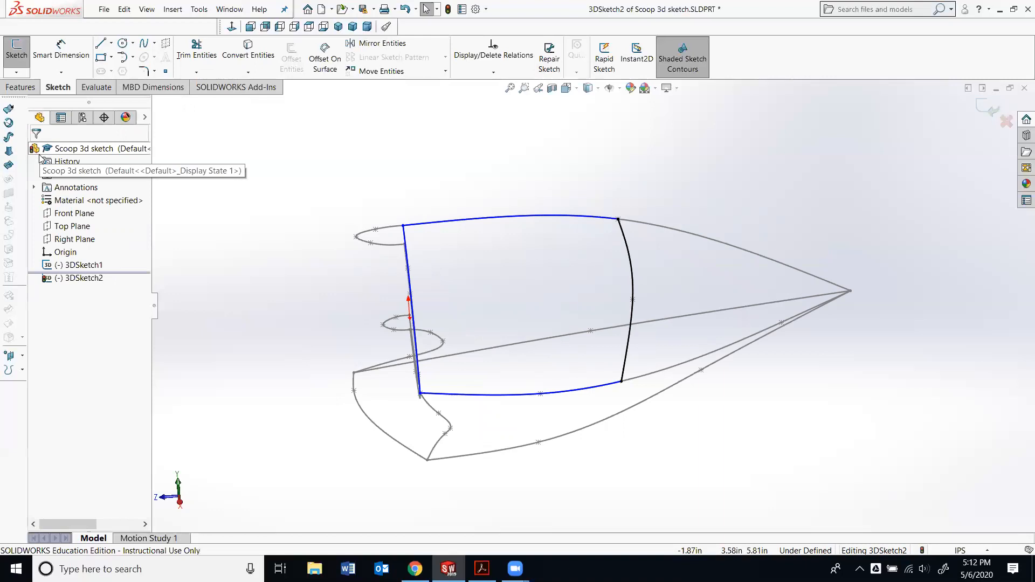
mouse_move(294, 213)
middle_mouse_down()
mouse_move(293, 197)
mouse_move(304, 197)
middle_mouse_up()
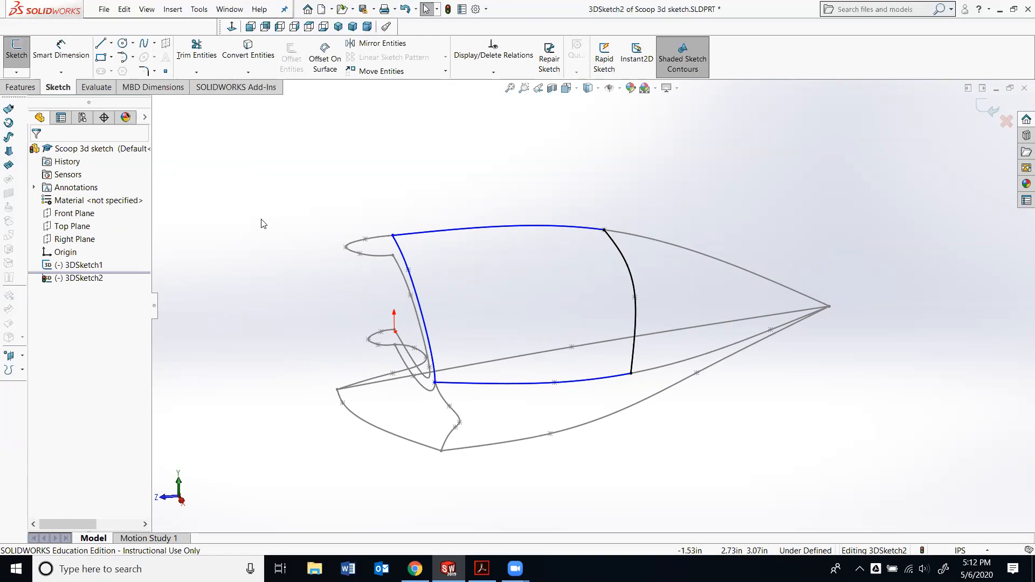
Review the Convert Entities, Trim Entities, Exit Sketch and Filled Surface instructions in the Acrobat PDF, and return to SOLIDWORKS.
left_click(482, 568)
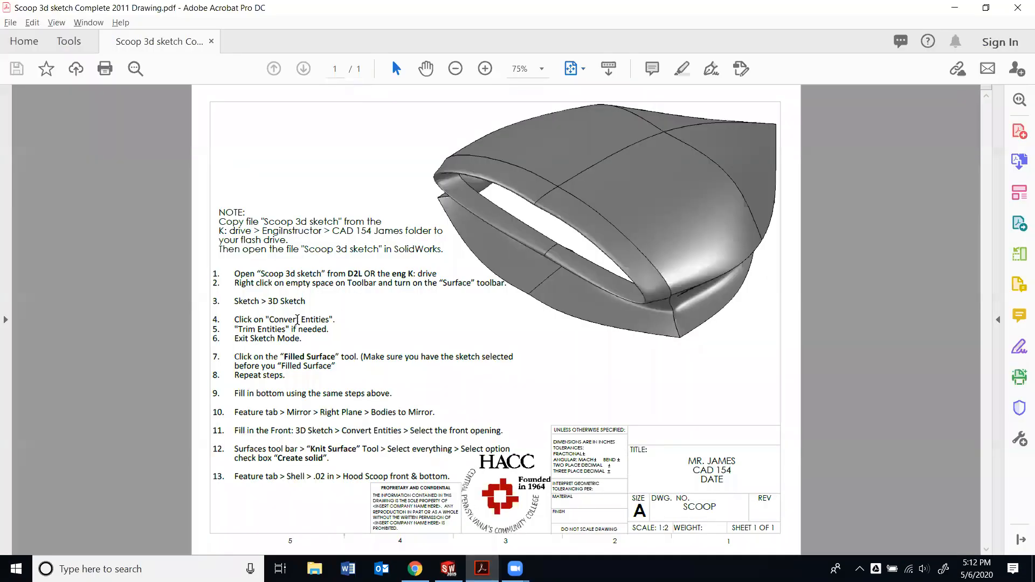
left_click_drag(236, 319, 333, 320)
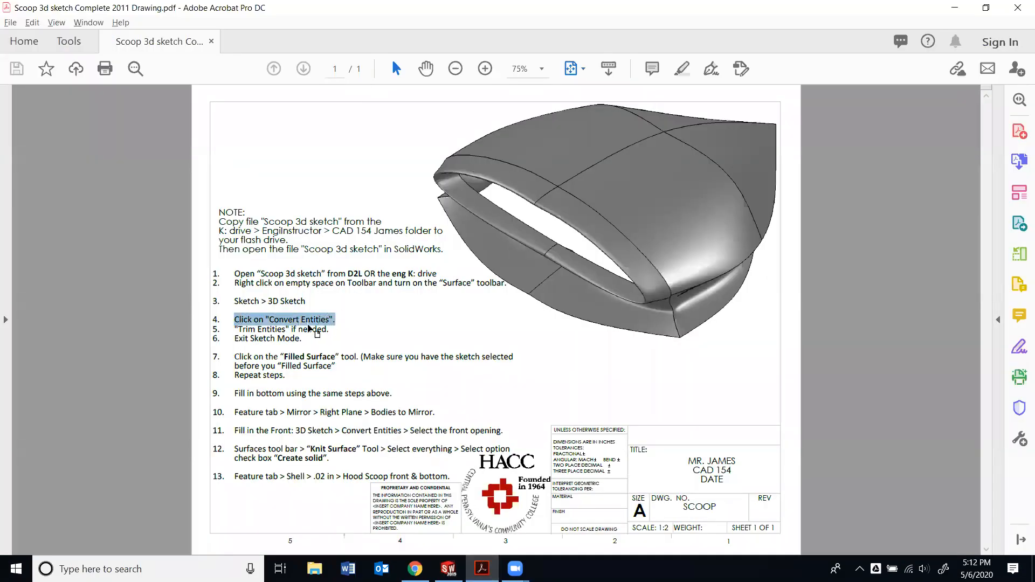
mouse_move(234, 329)
left_mouse_down()
mouse_move(329, 330)
mouse_move(242, 339)
mouse_move(299, 338)
left_mouse_up()
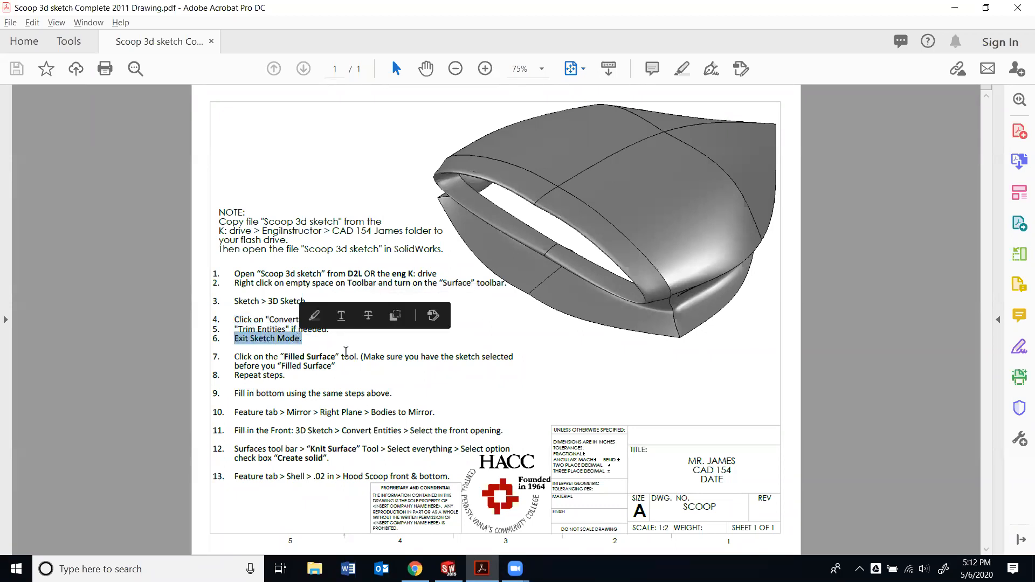
left_click_drag(235, 356, 371, 357)
key("alt+Tab")
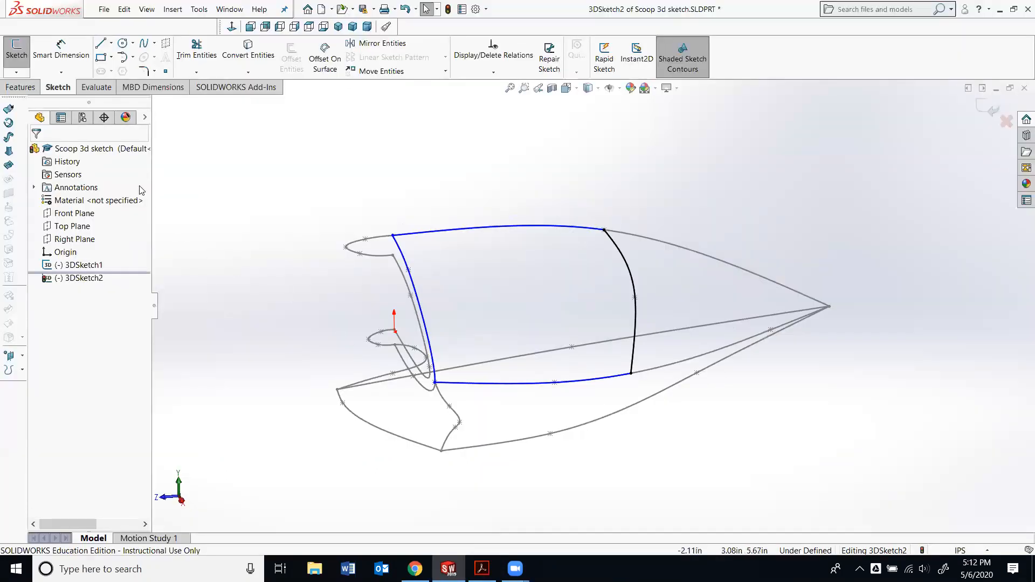
Exit the 3D sketch and create a Filled Surface from it with Contact edge settings for the scoop's front upper patch.
left_click(15, 75)
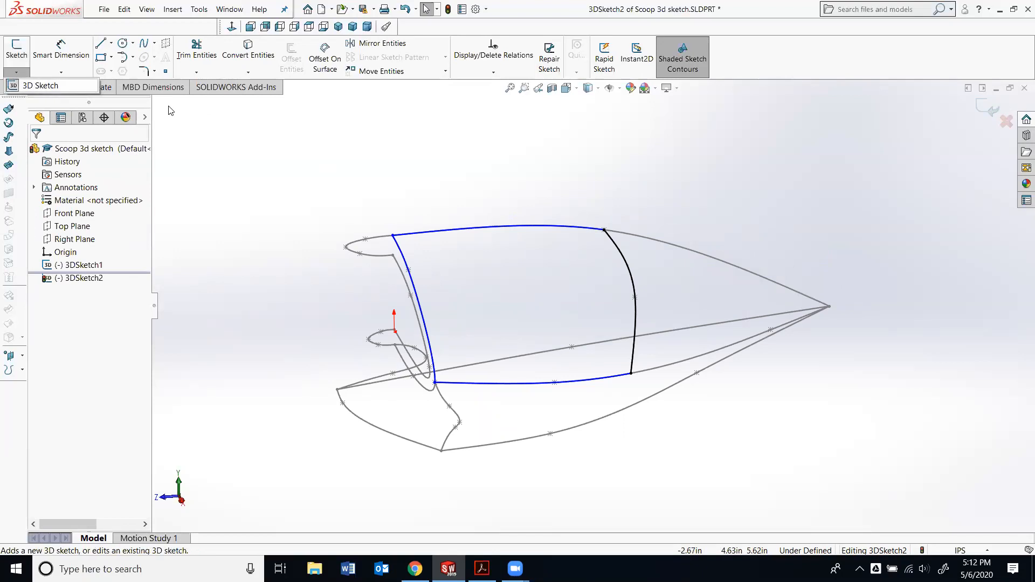
left_click(413, 149)
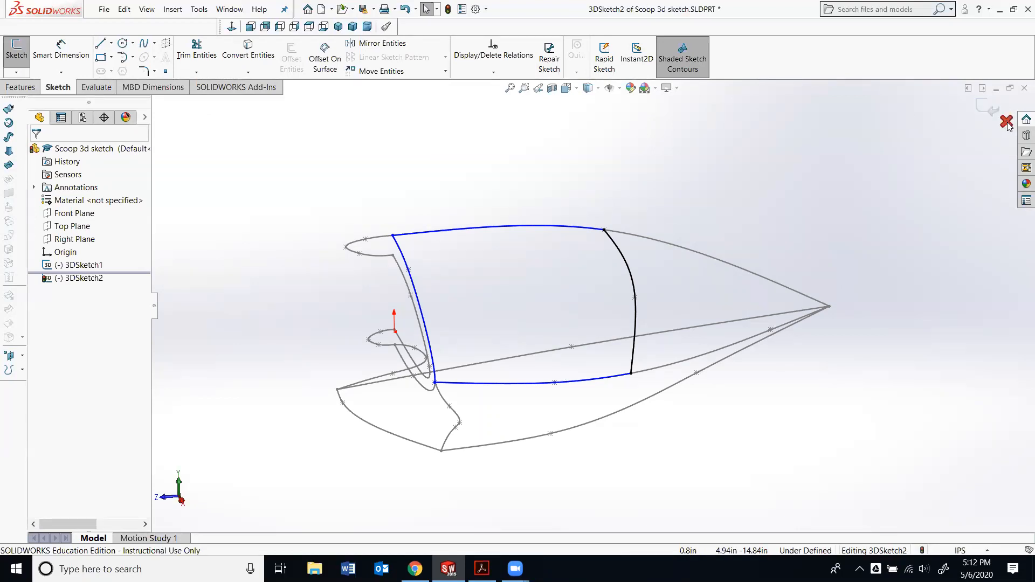
left_click(979, 103)
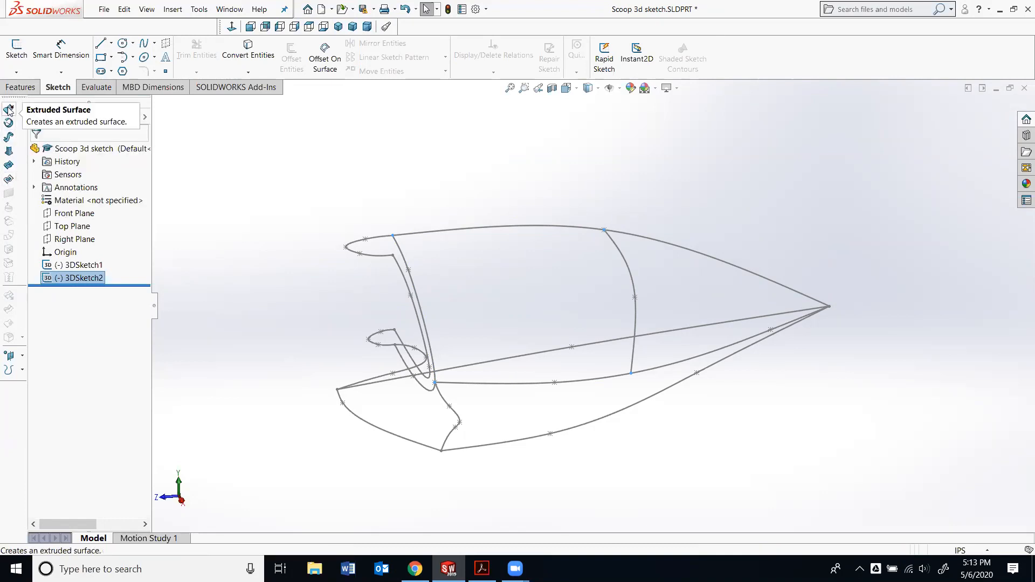
left_click(8, 182)
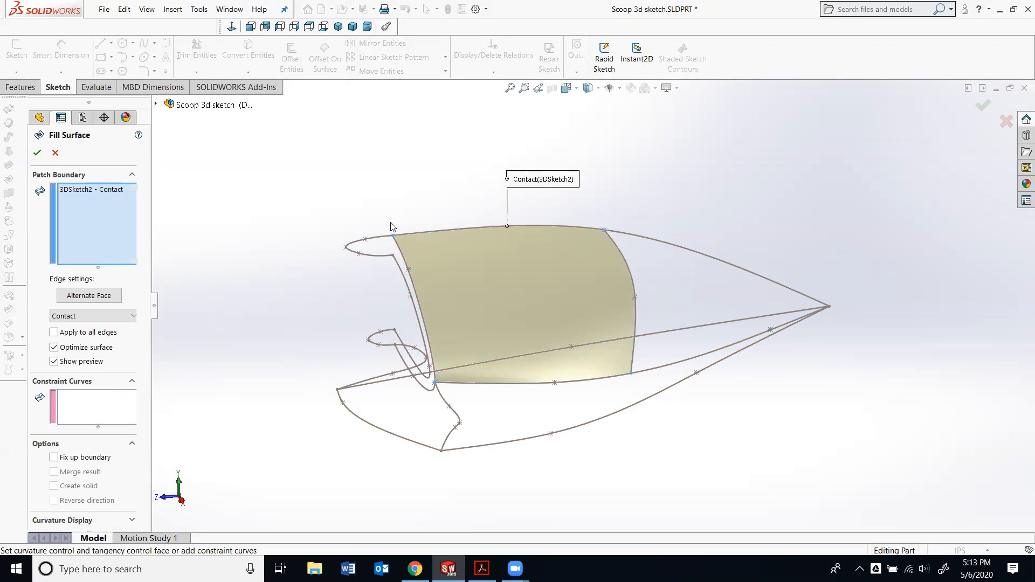
left_click(37, 153)
mouse_move(322, 373)
middle_mouse_down()
mouse_move(336, 371)
mouse_move(332, 451)
middle_mouse_up()
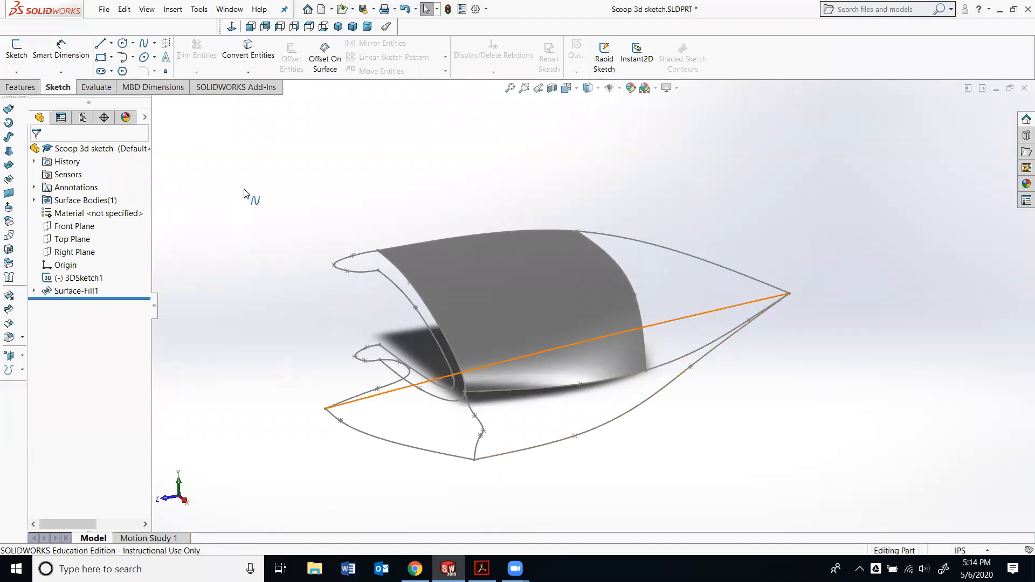
Start a new 3D sketch and convert the scoop's top centre spline, upper cross spline and side spline into it.
left_click(16, 73)
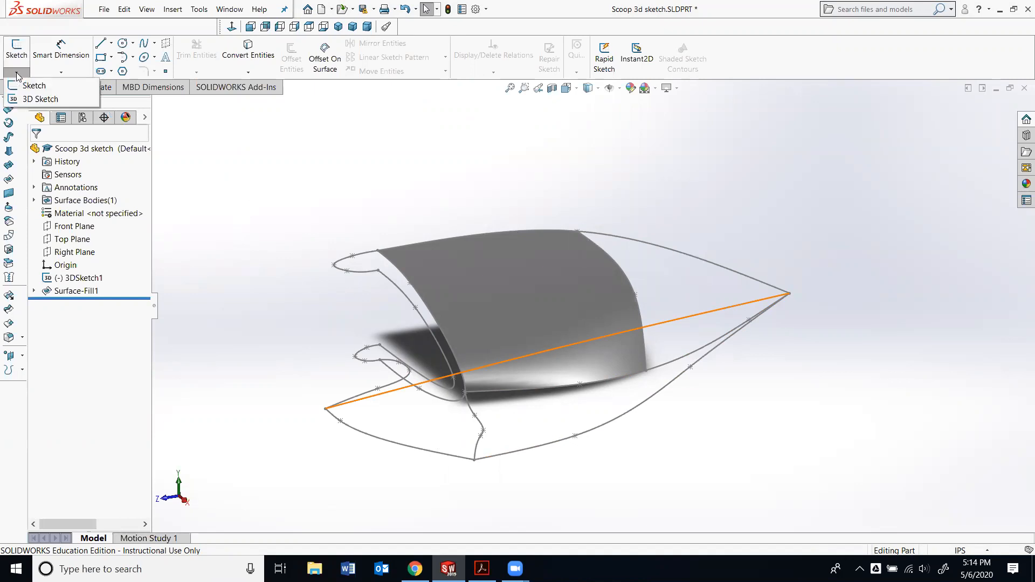
left_click(64, 100)
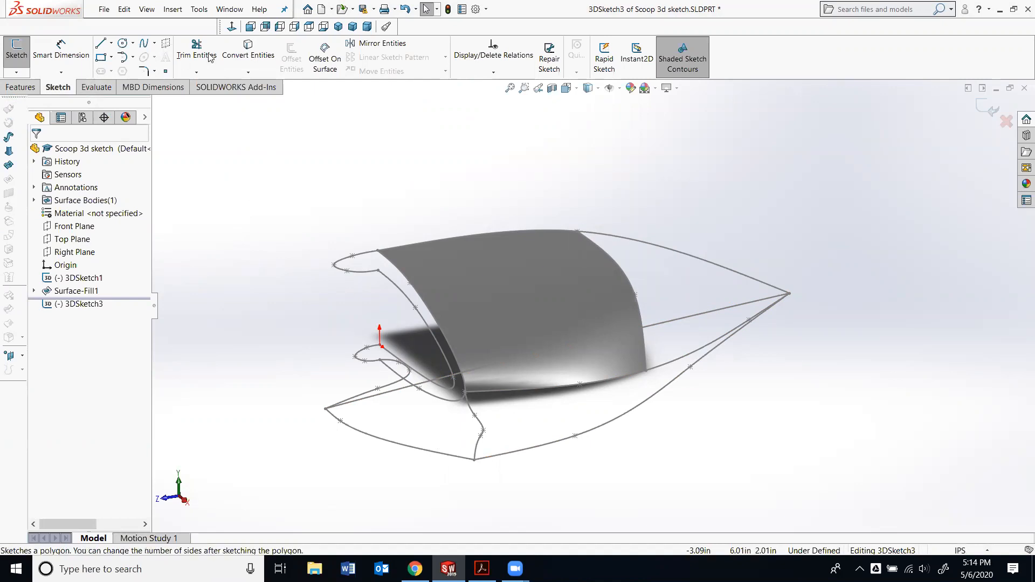
left_click(256, 59)
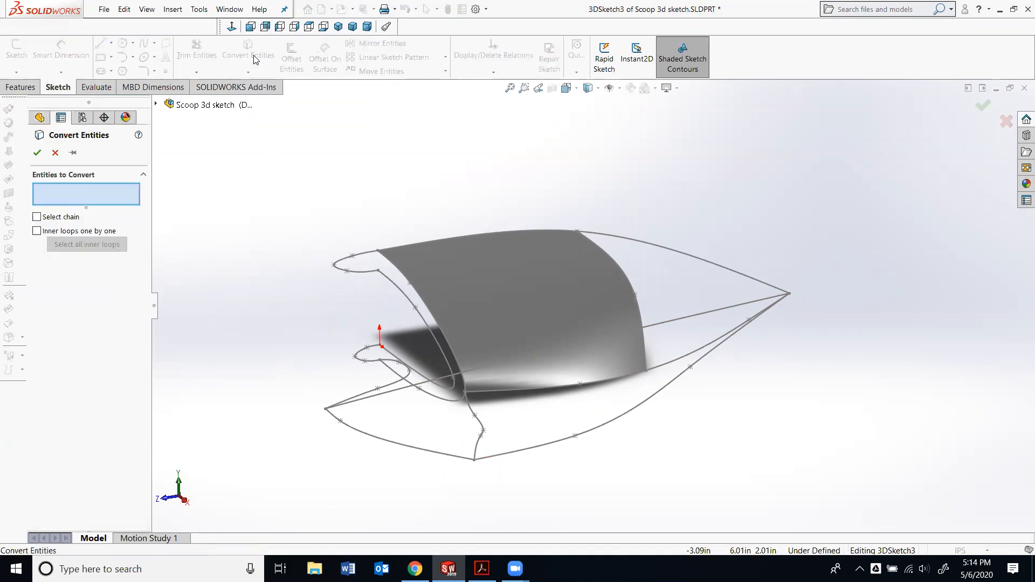
mouse_move(485, 204)
middle_mouse_down()
mouse_move(476, 187)
mouse_move(488, 204)
middle_mouse_up()
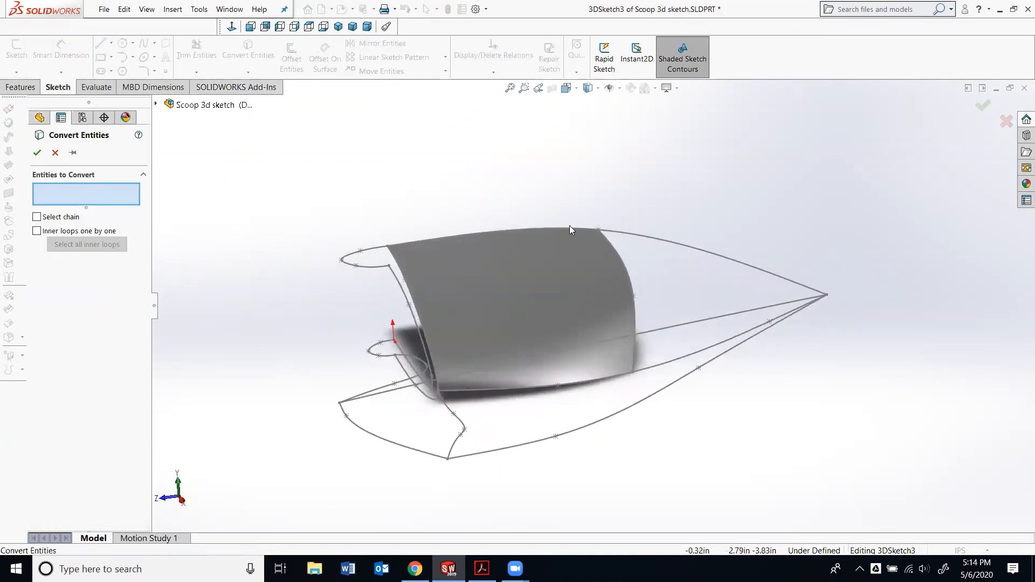
left_click(659, 242)
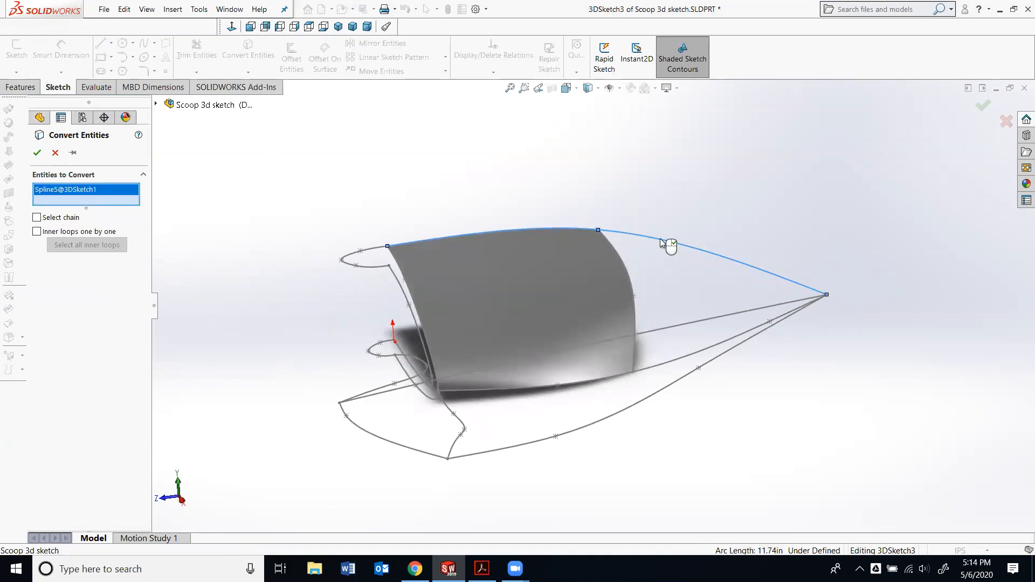
left_click(627, 270)
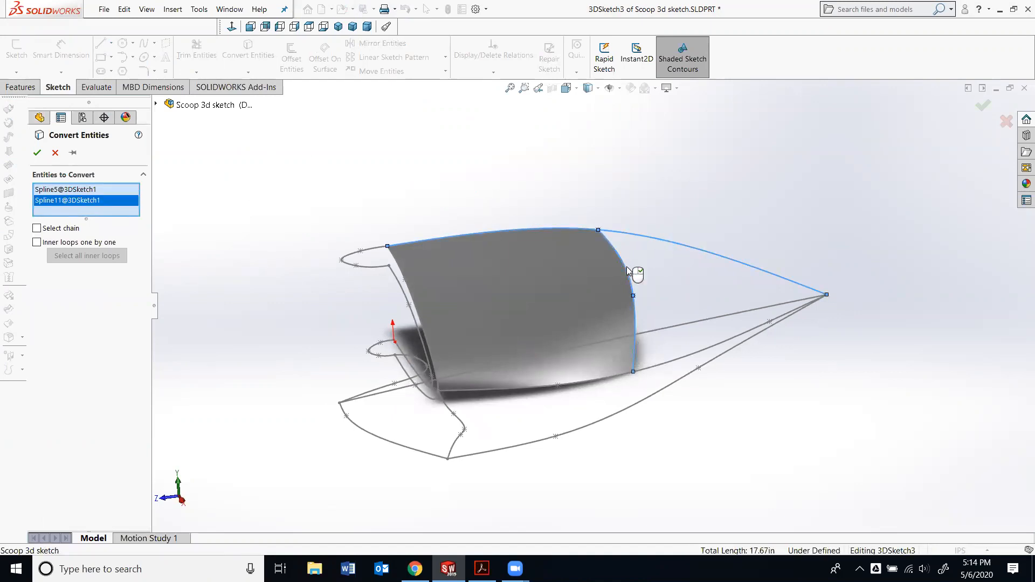
left_click(654, 373)
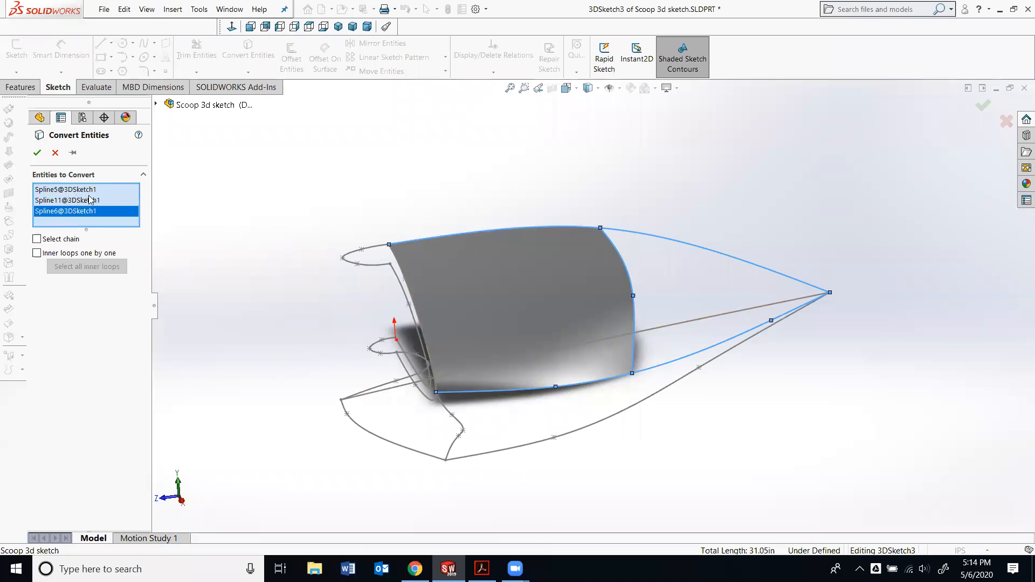
left_click(38, 153)
Trim the converted top and side curves in front of the cross spline, leaving a closed three-sided boundary toward the rear tip.
mouse_move(378, 169)
middle_mouse_down()
mouse_move(371, 161)
mouse_move(376, 171)
middle_mouse_up()
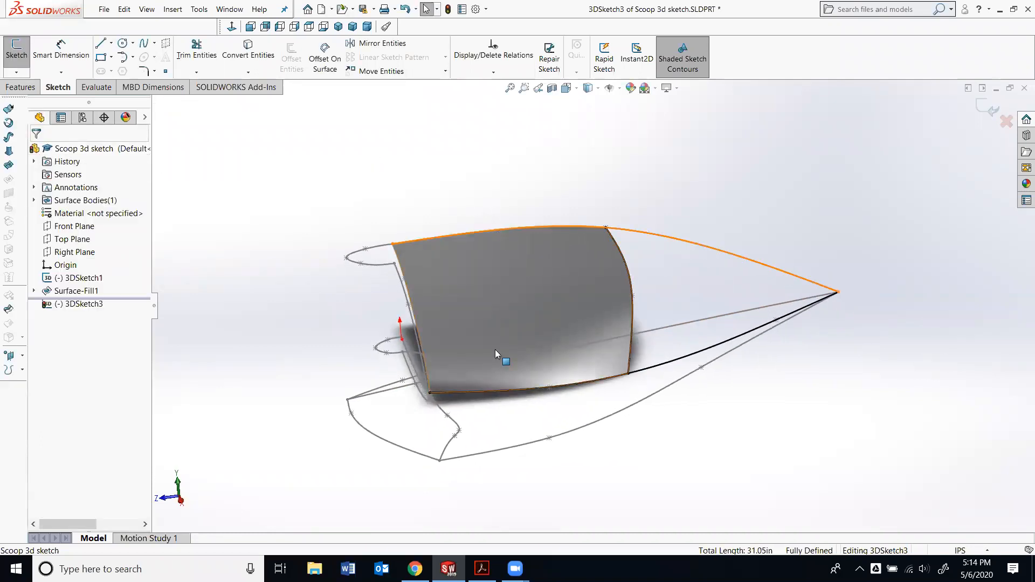
left_click(195, 59)
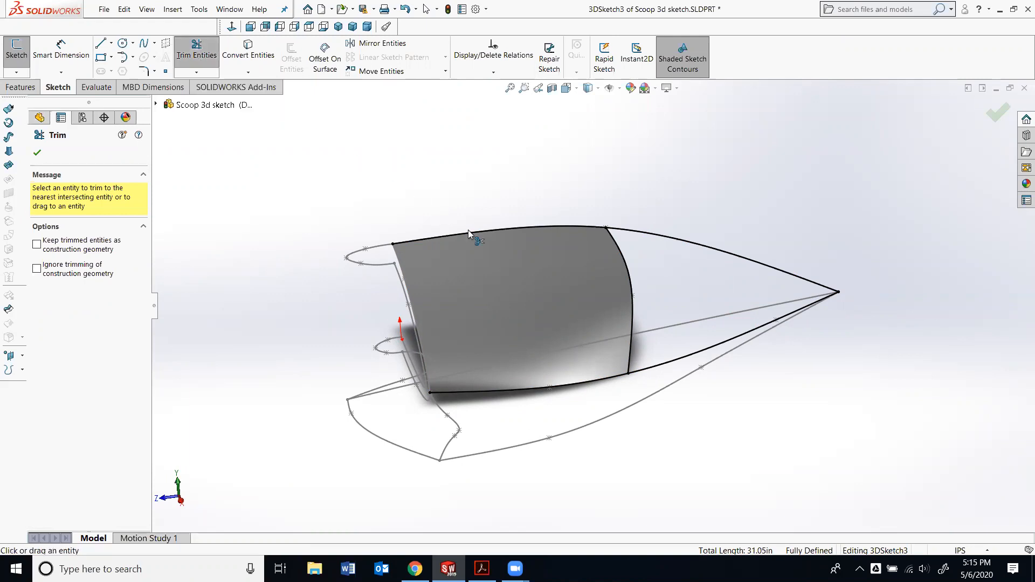
left_click(498, 229)
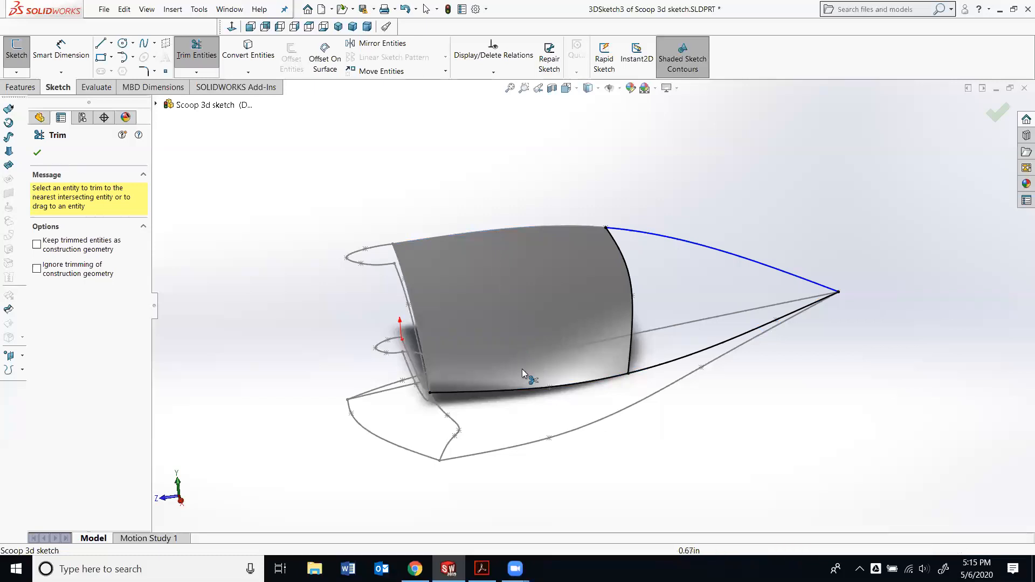
left_click(517, 390)
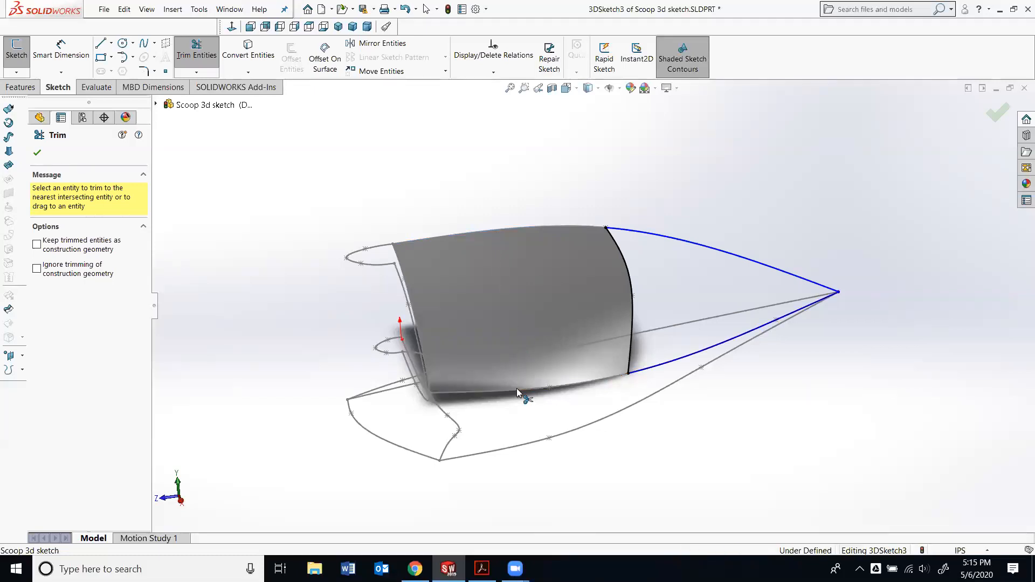
middle_click_drag(542, 384, 544, 418)
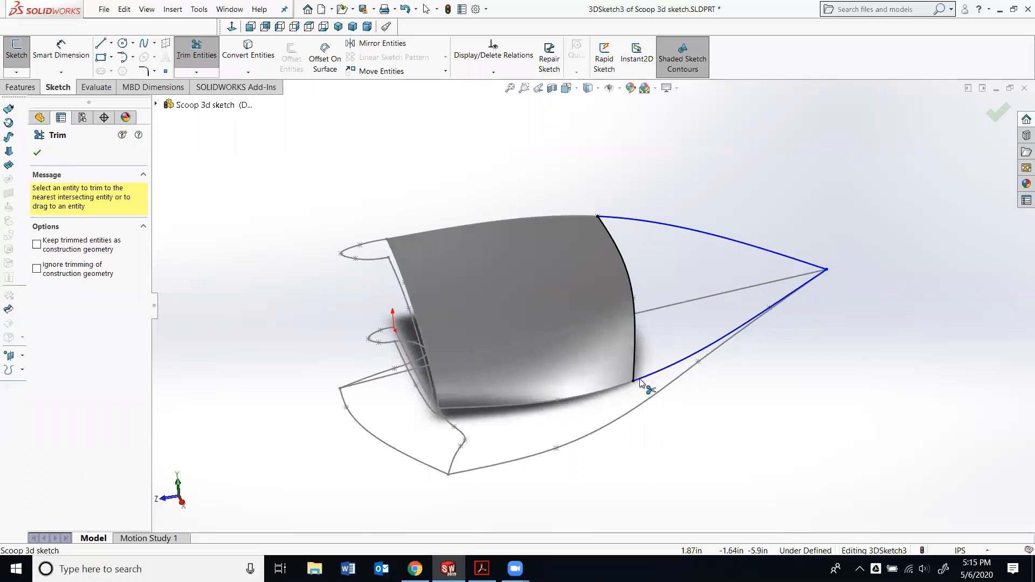
mouse_move(595, 267)
middle_mouse_down()
mouse_move(585, 224)
mouse_move(579, 242)
middle_mouse_up()
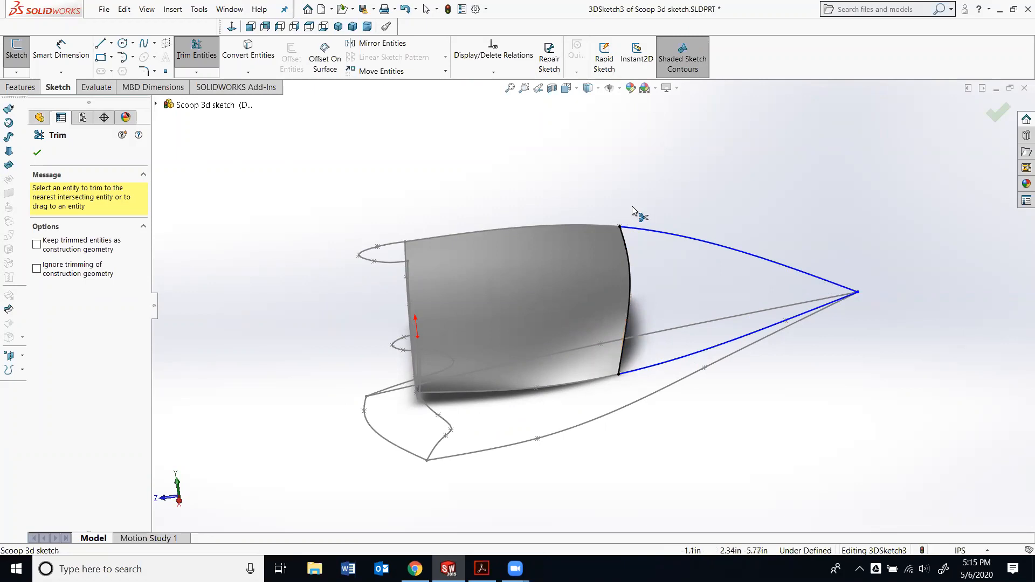
left_click(37, 154)
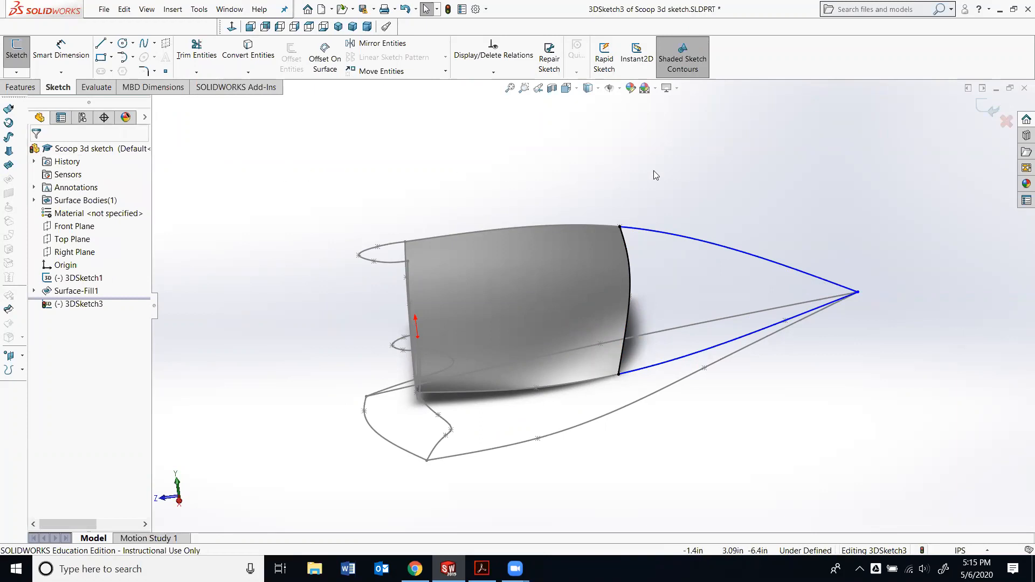
Exit the 3D sketch and create a Filled Surface from it with Contact edge settings for the scoop's rear upper patch.
left_click(981, 107)
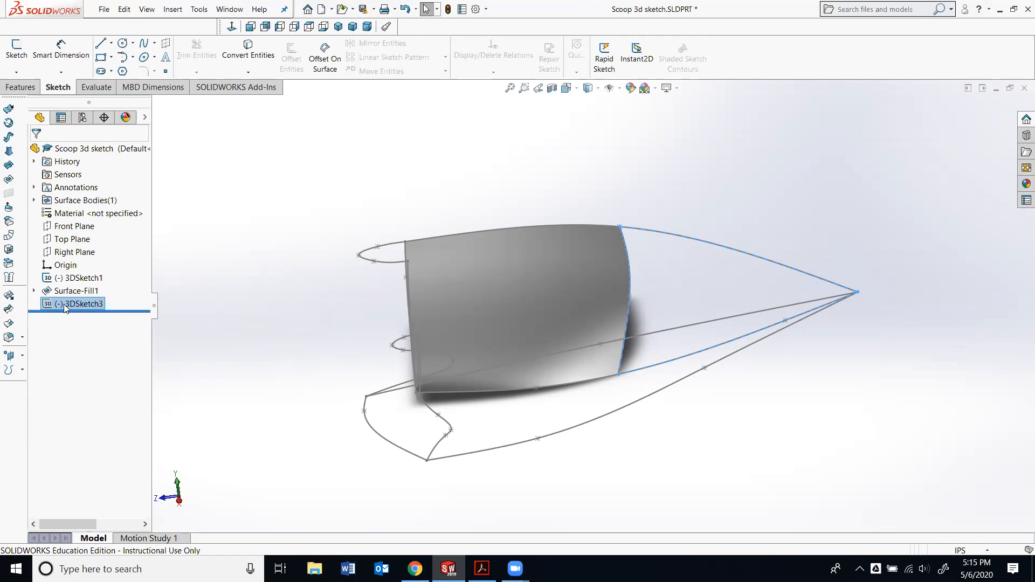
left_click(9, 180)
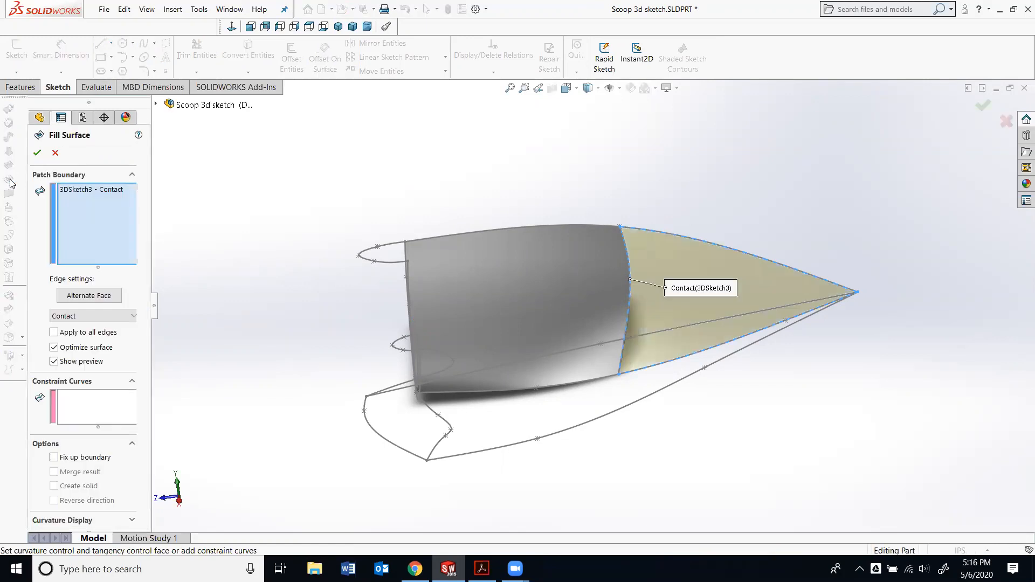
mouse_move(318, 262)
middle_mouse_down()
mouse_move(319, 249)
mouse_move(319, 267)
middle_mouse_up()
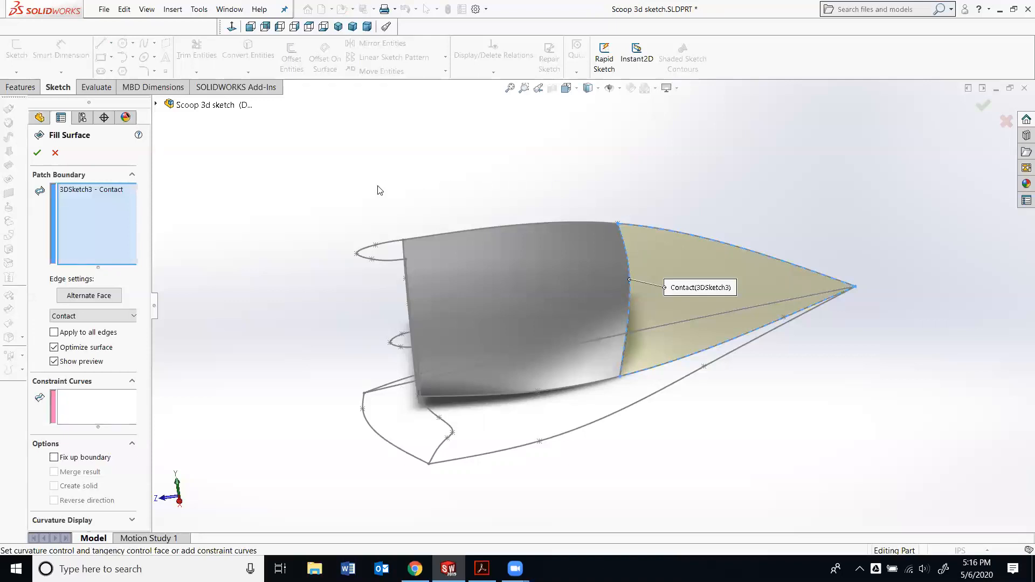
left_click(37, 154)
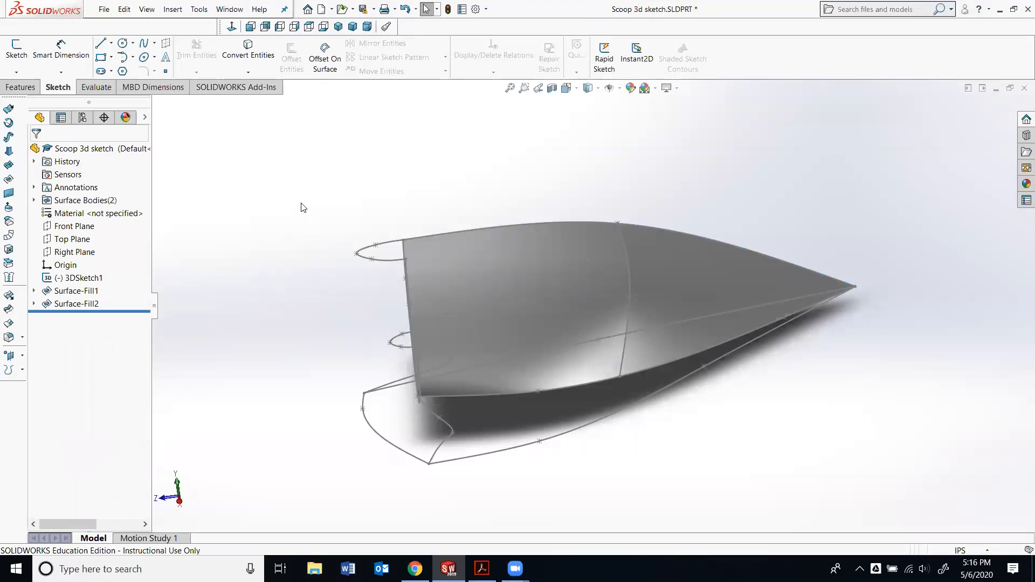
In a new 3D sketch, convert the front opening's outer and inner splines and the two short curved end splines joining them.
middle_click_drag(301, 208, 306, 270)
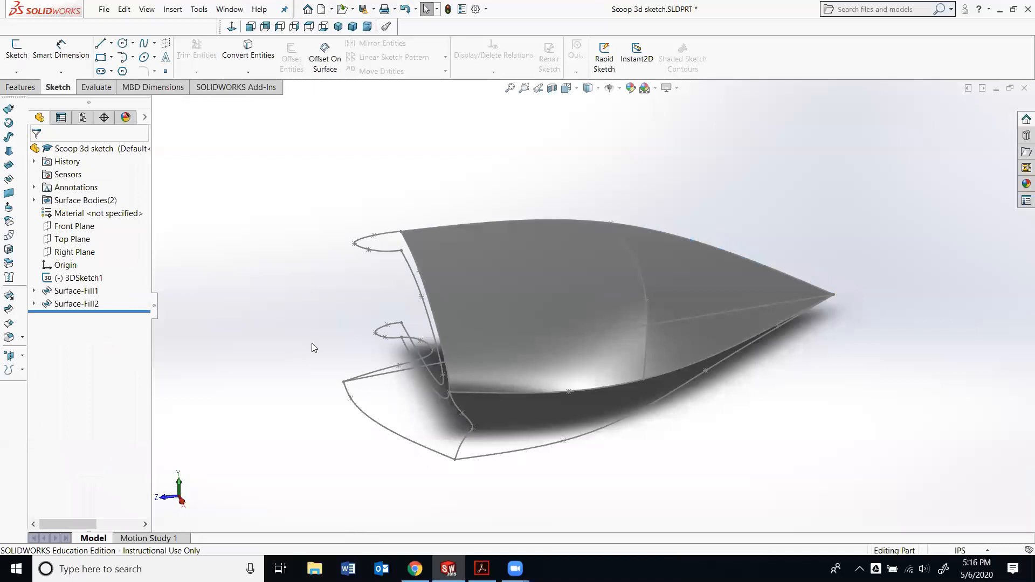
left_click(17, 75)
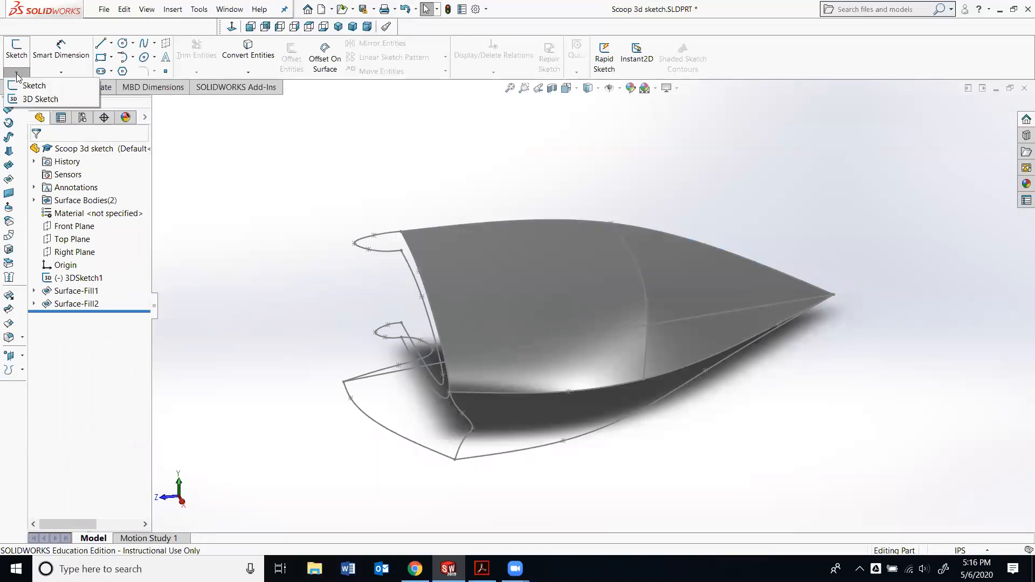
left_click(60, 101)
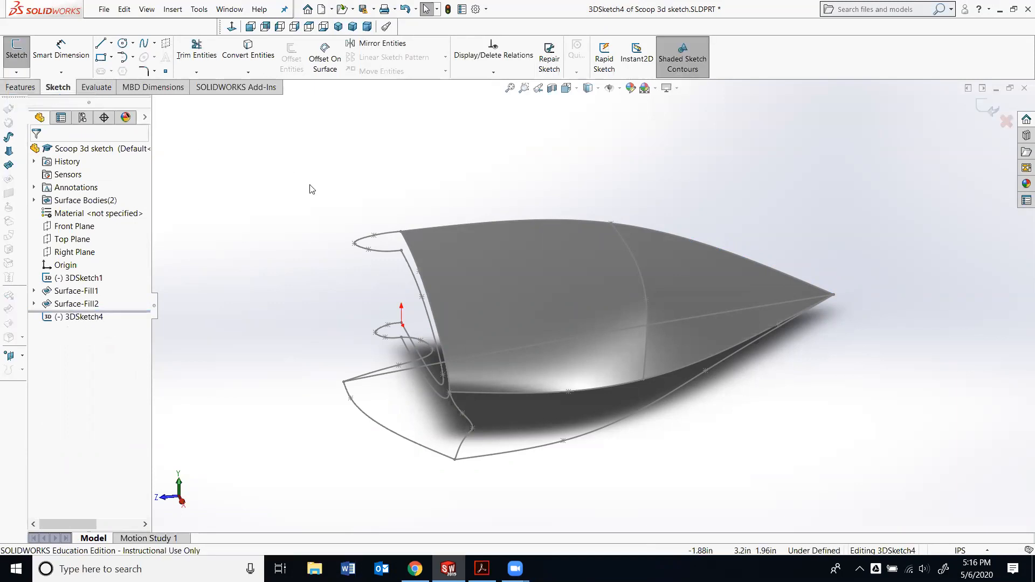
left_click(248, 60)
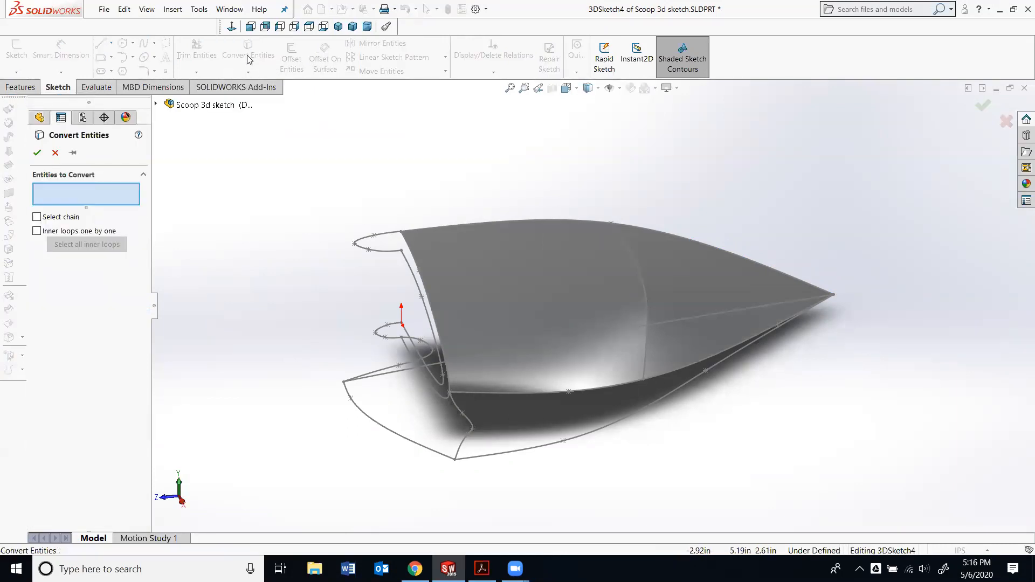
mouse_move(287, 343)
middle_mouse_down()
mouse_move(312, 324)
mouse_move(306, 346)
middle_mouse_up()
left_click(441, 273)
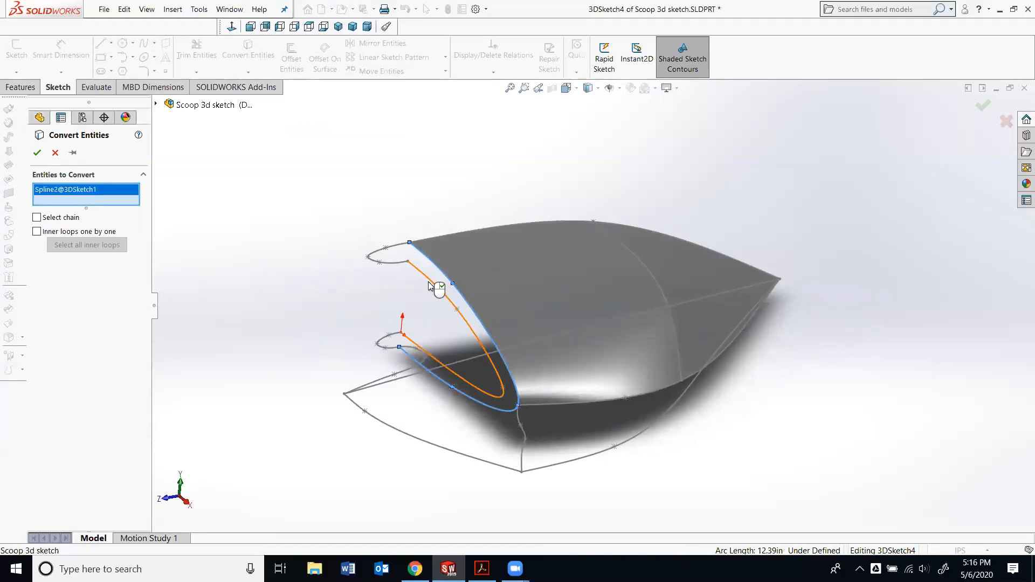
left_click(434, 287)
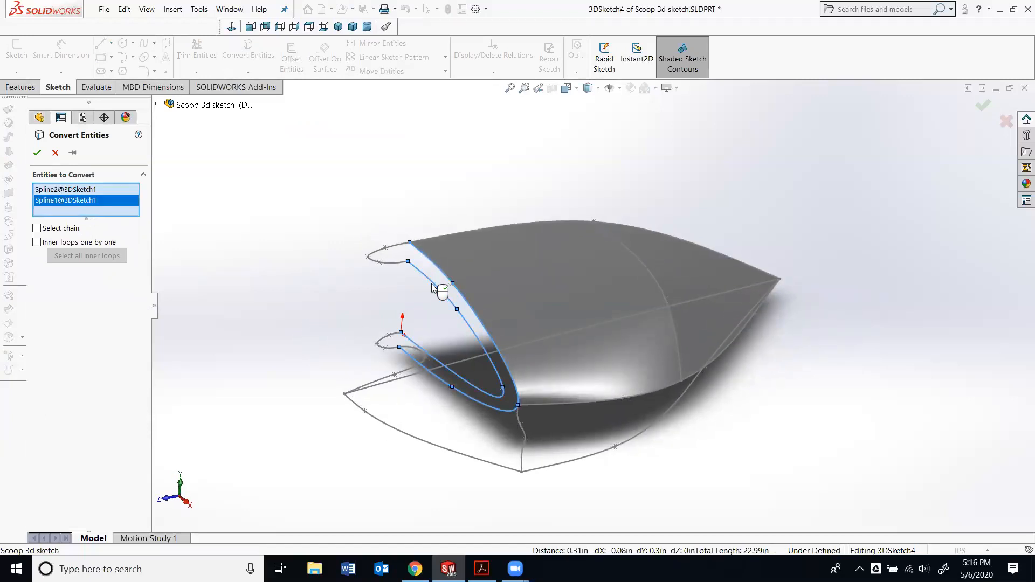
left_click(399, 265)
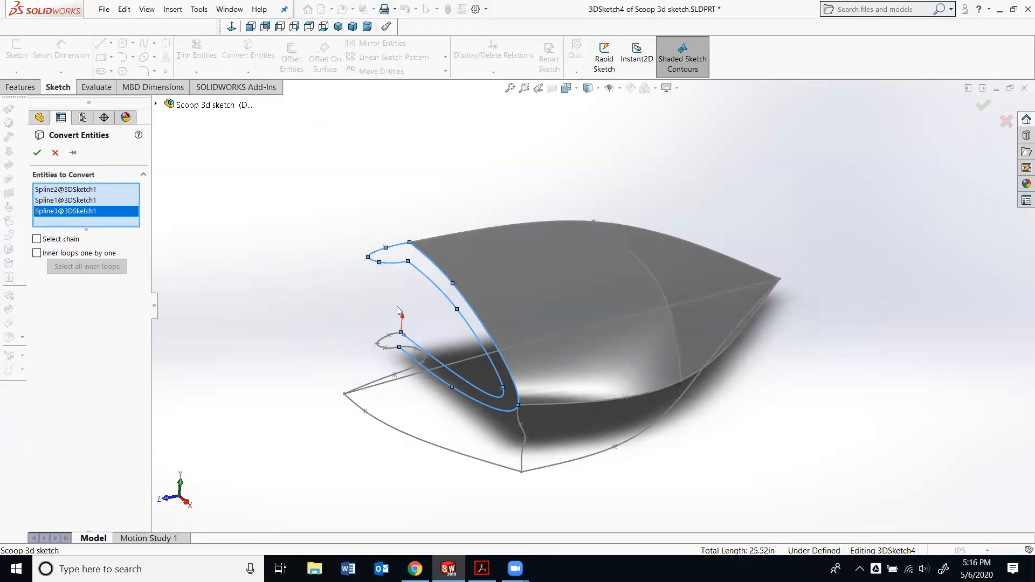
scroll(400, 336, "down", 2)
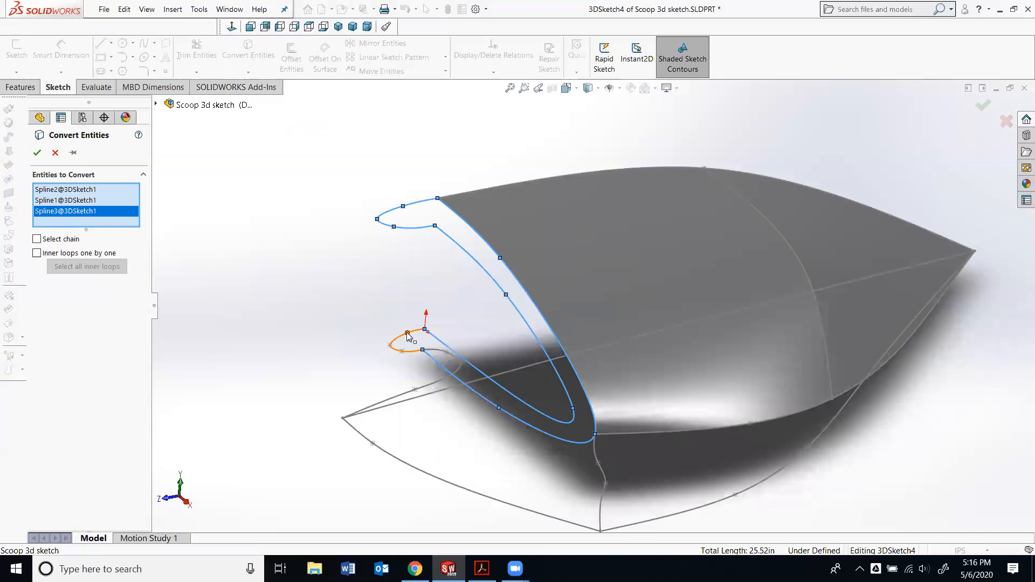
left_click(420, 334)
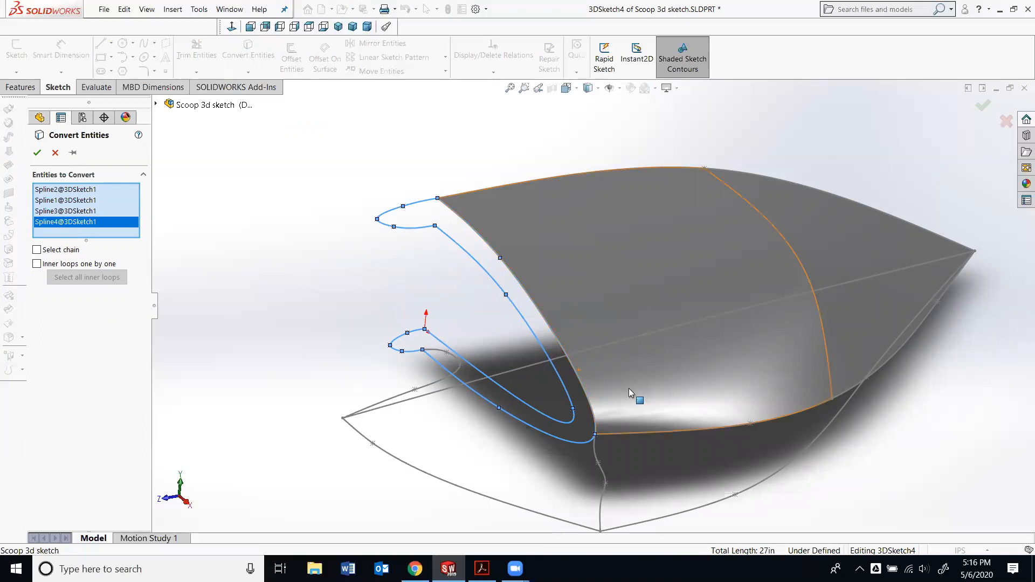
scroll(629, 388, "down", 2)
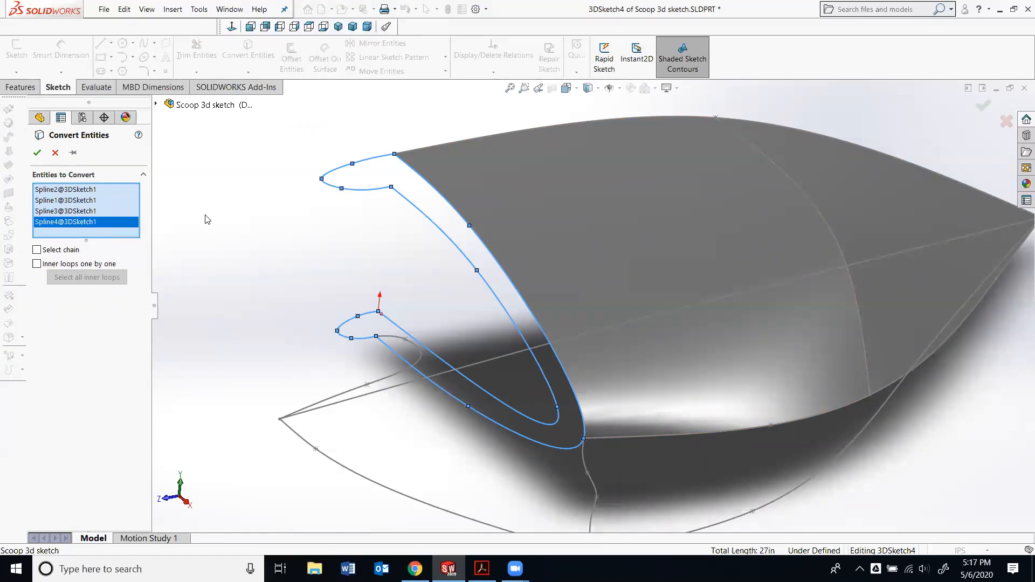
left_click(37, 153)
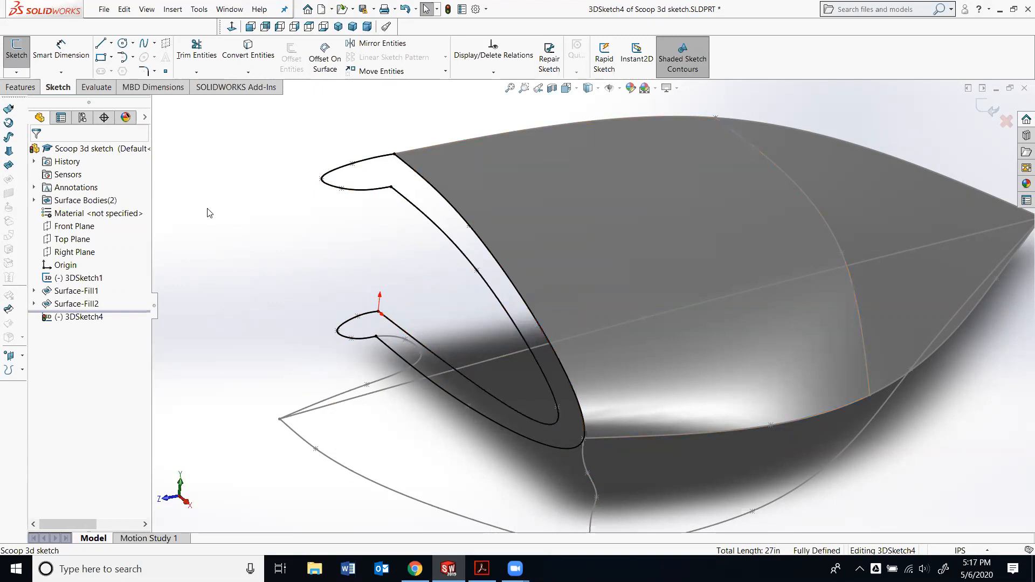
Exit the 3D sketch and create a Filled Surface from it with Contact edge settings for the scoop's front opening lip.
left_click(982, 108)
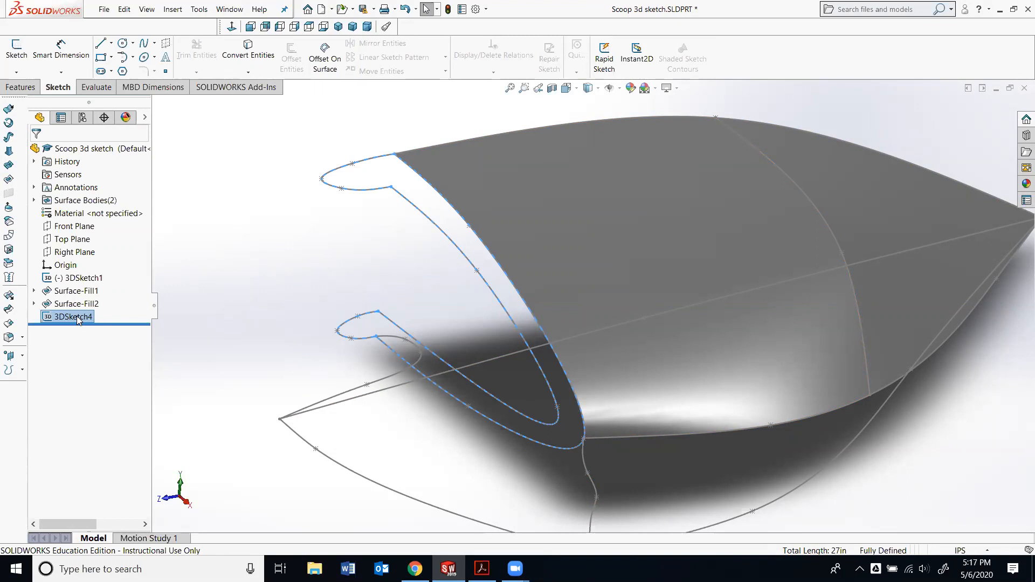
left_click(9, 181)
middle_click_drag(328, 266, 316, 330)
scroll(754, 304, "up", 2)
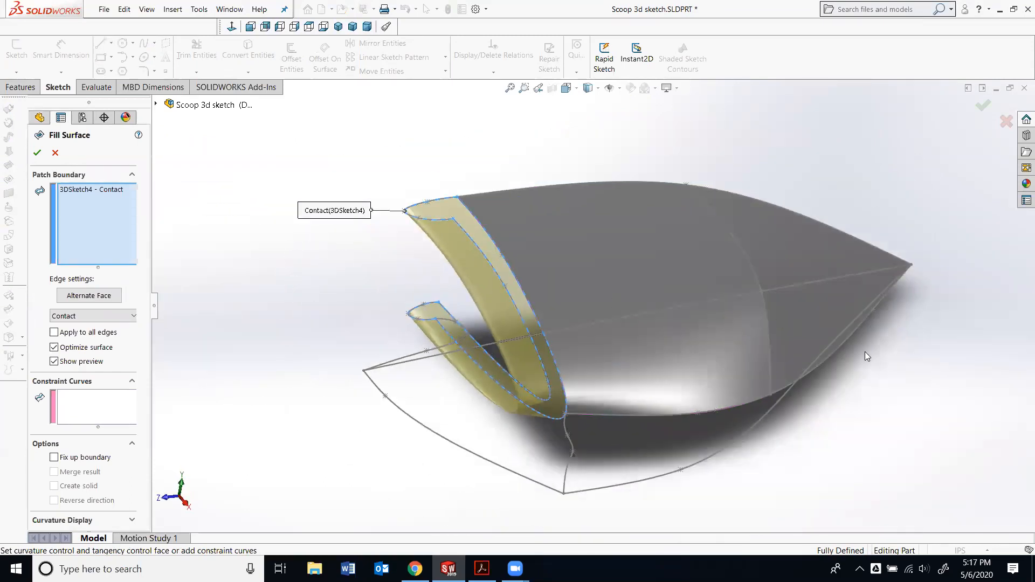
scroll(865, 352, "down", 2)
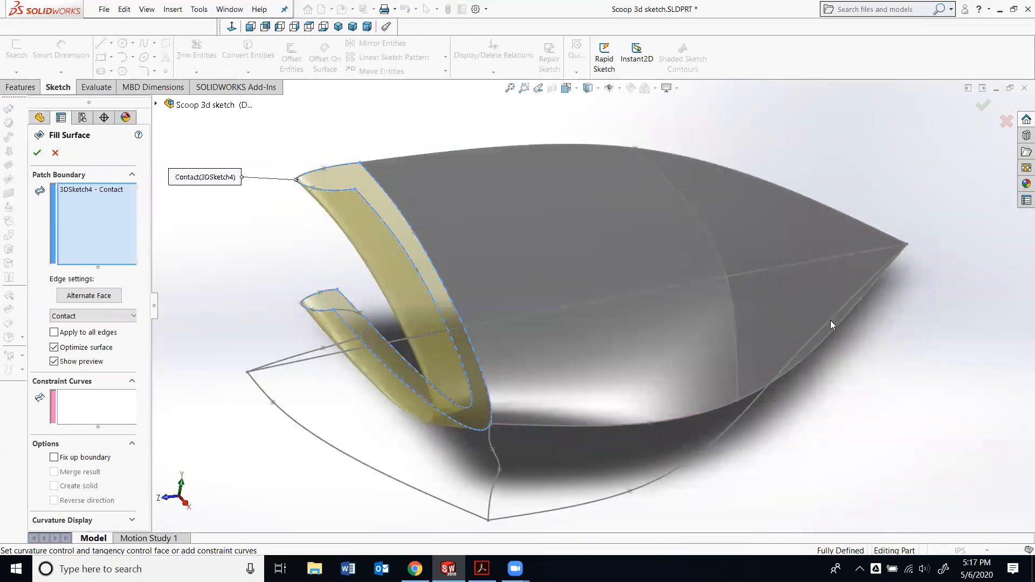
left_click(37, 153)
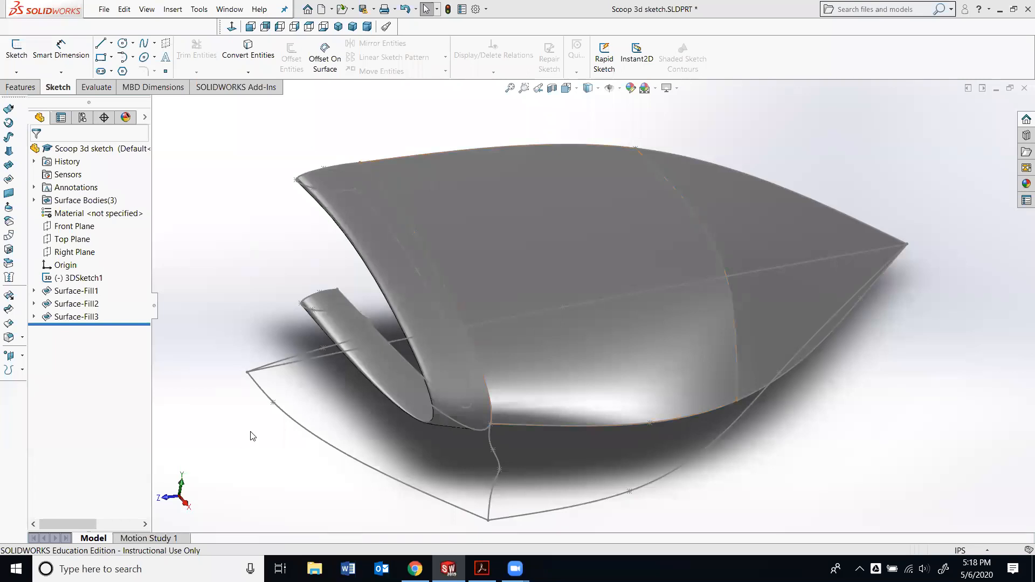
In a new 3D sketch, convert the scoop's side spline, the short wavy vertical spline, and the lower outer spline running to the rear tip.
left_click(15, 73)
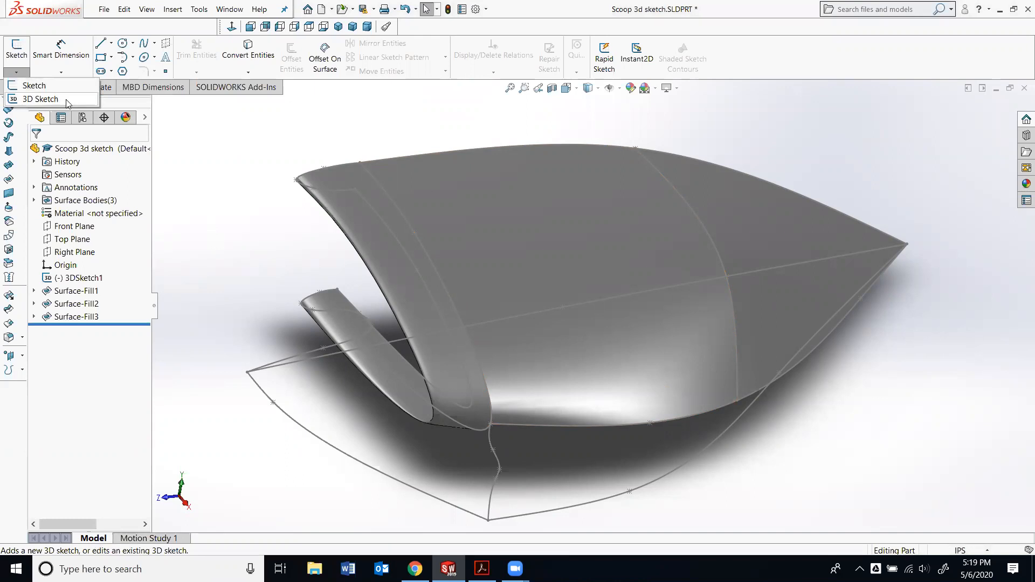
left_click(47, 100)
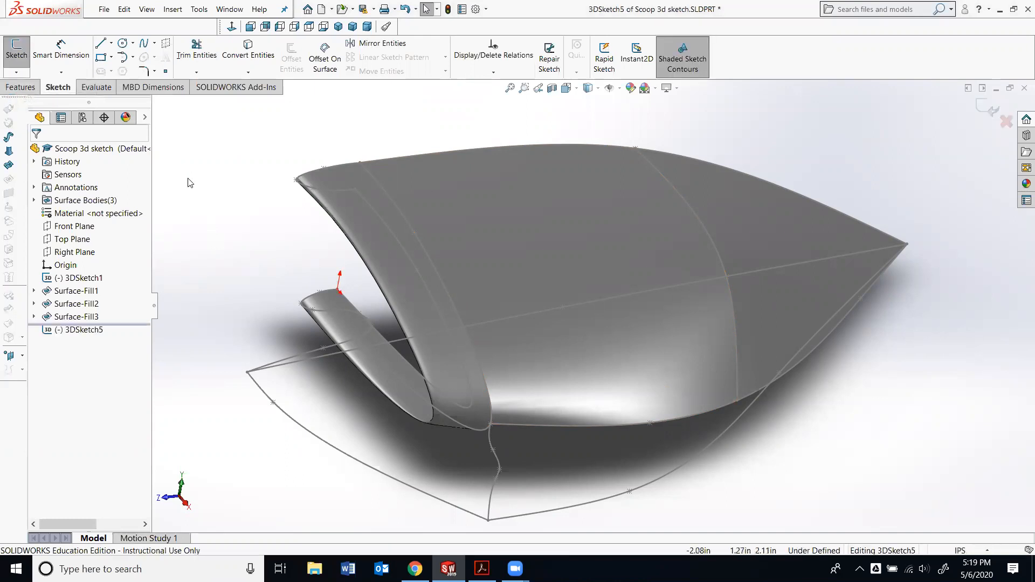
left_click(248, 55)
middle_click_drag(430, 412, 677, 469)
middle_click_drag(678, 418, 615, 365)
left_click(617, 361)
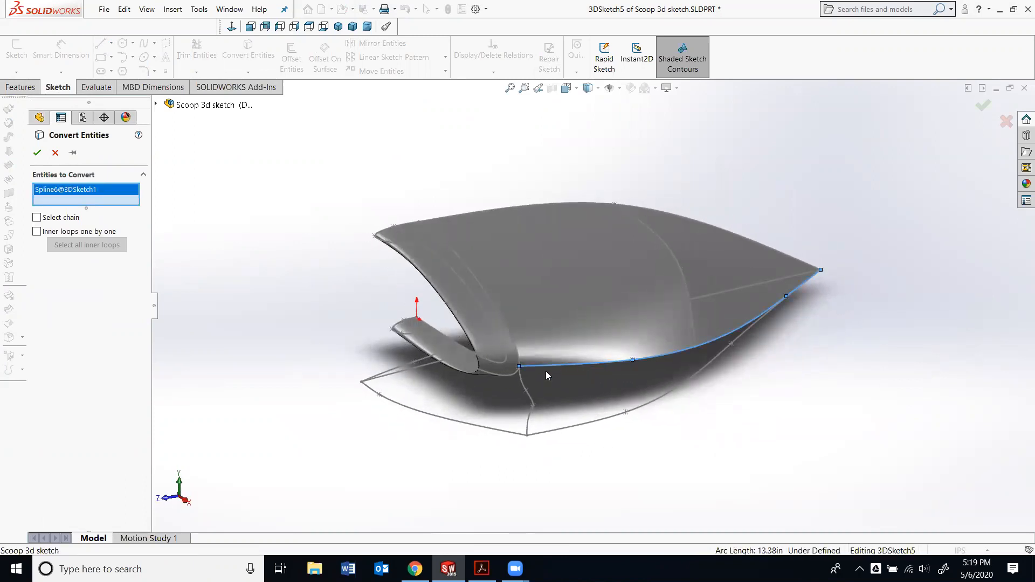
left_click(526, 392)
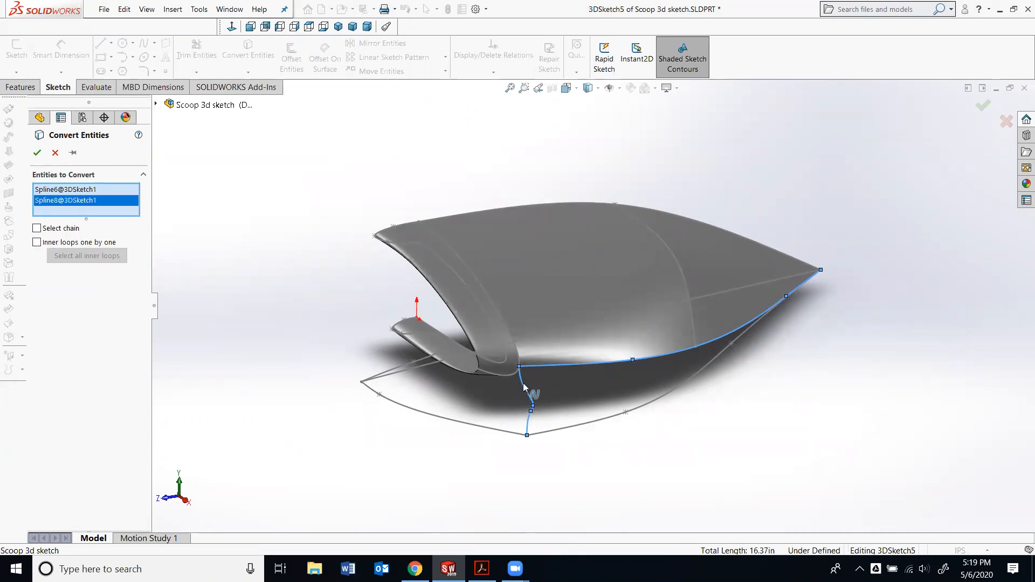
left_click(558, 429)
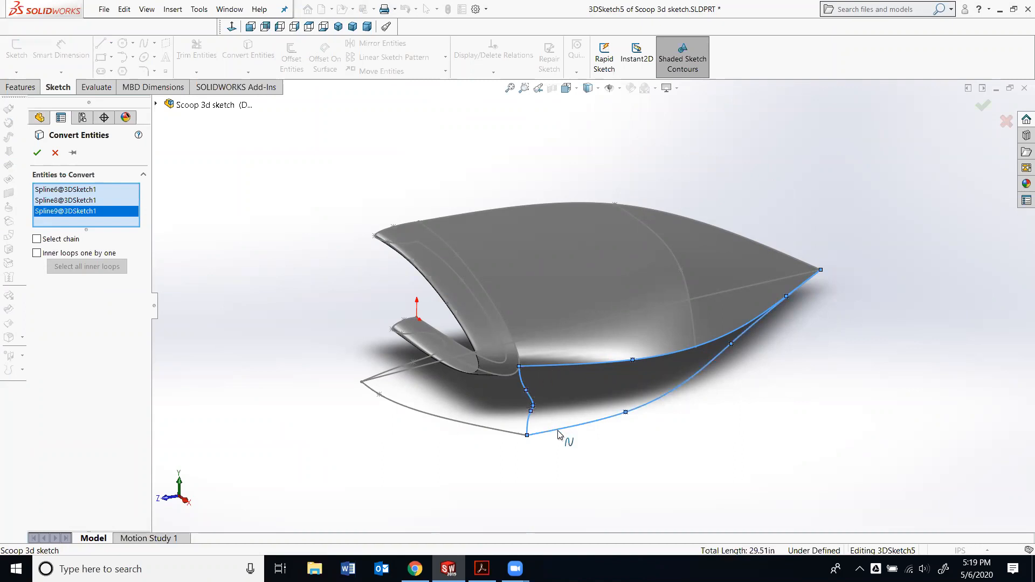
scroll(639, 385, "down", 2)
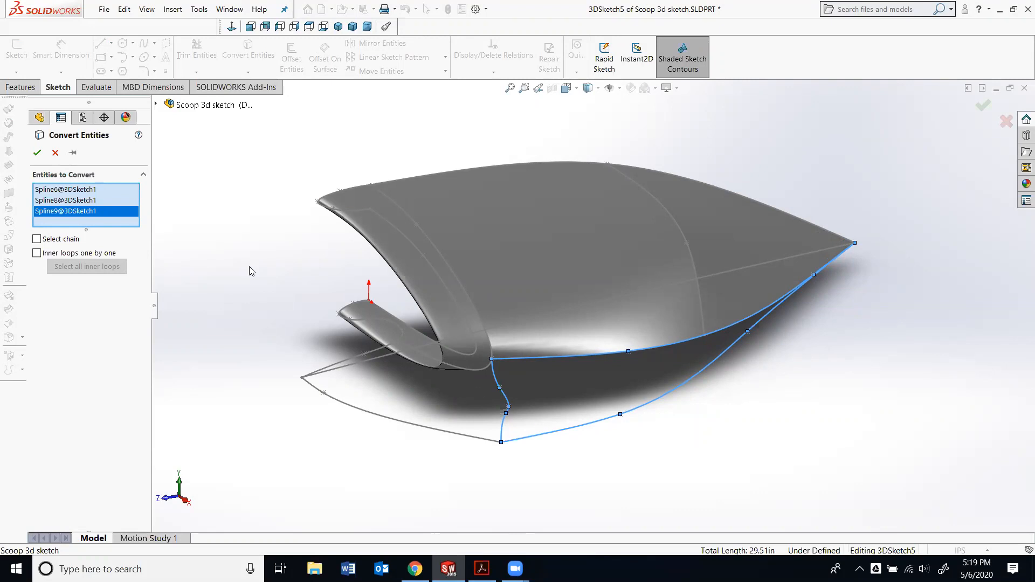
left_click(38, 154)
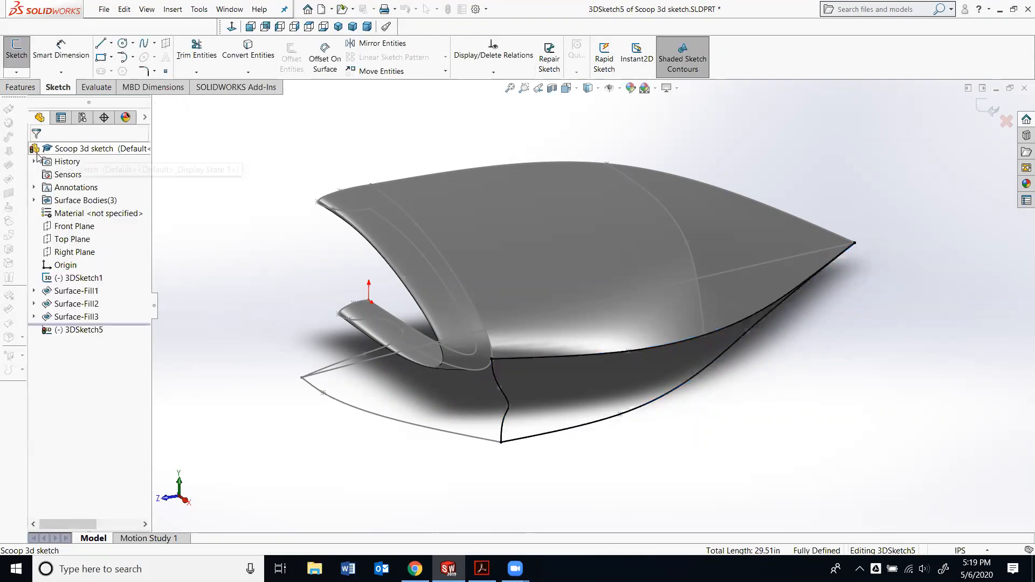
Exit the 3D sketch and create a Filled Surface from it with Contact edge settings for the scoop's rear lower side patch.
middle_click_drag(588, 300, 587, 322)
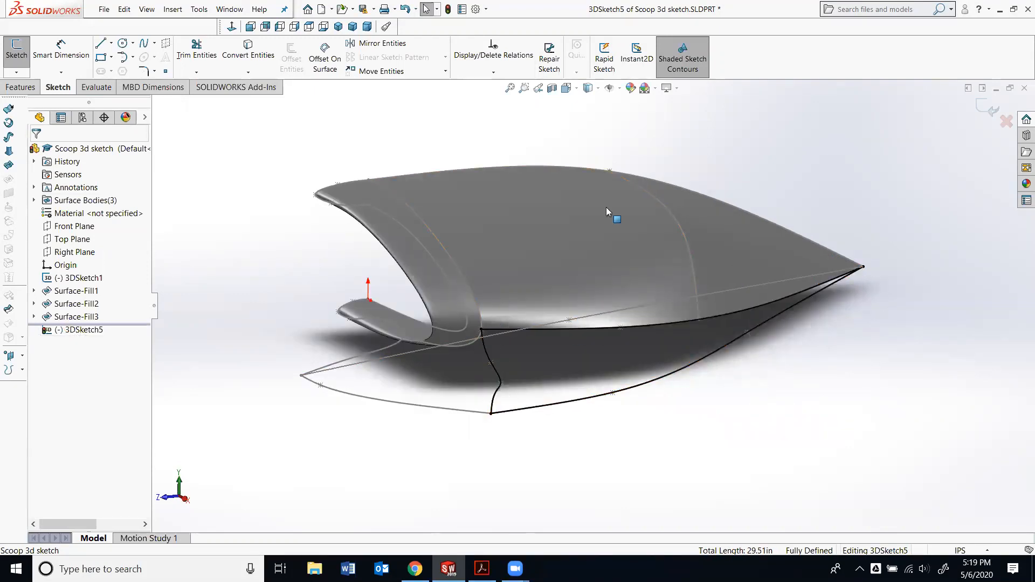
left_click(981, 108)
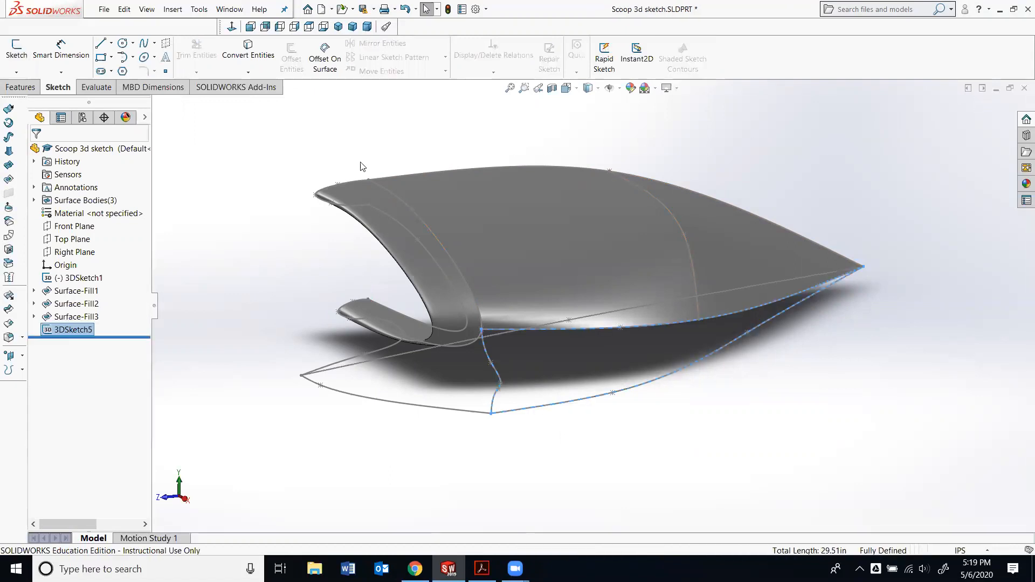
left_click(11, 181)
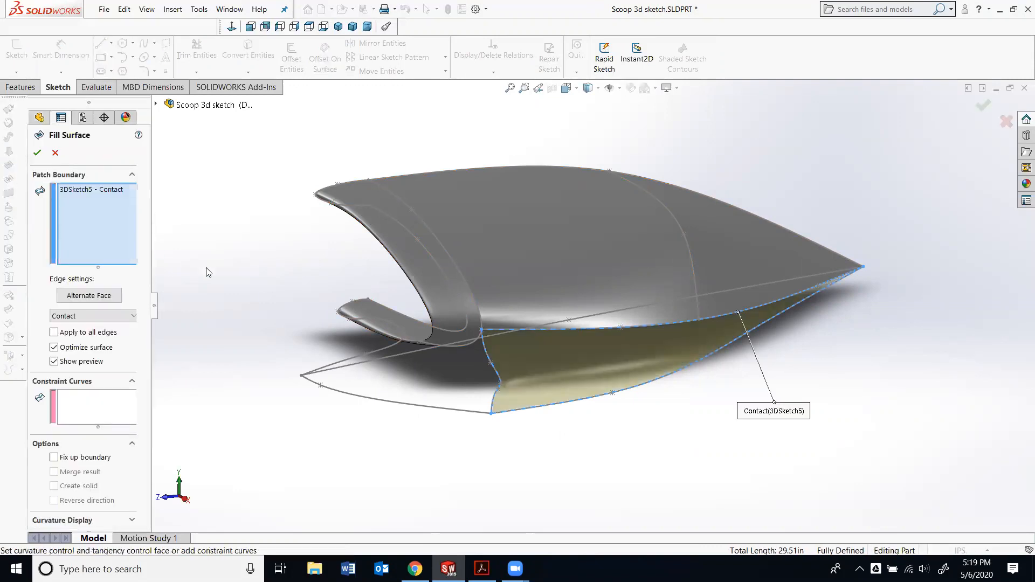
left_click(37, 153)
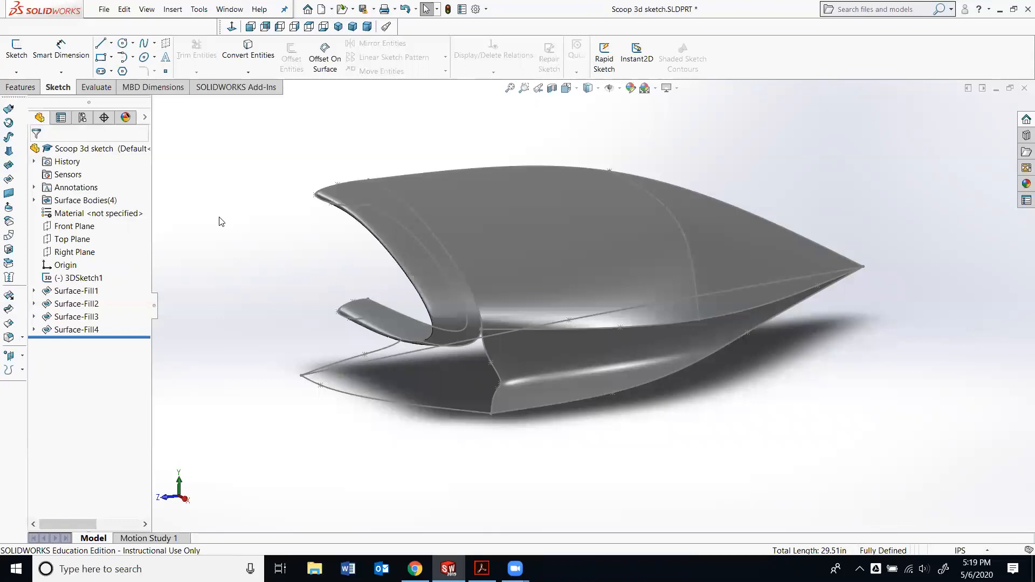
In a new 3D sketch, convert the opening's outer spline, the wavy vertical side spline, the front base spline, and the short curved spline at the centre plane.
mouse_move(219, 219)
middle_mouse_down()
mouse_move(243, 237)
mouse_move(247, 219)
mouse_move(237, 223)
middle_mouse_up()
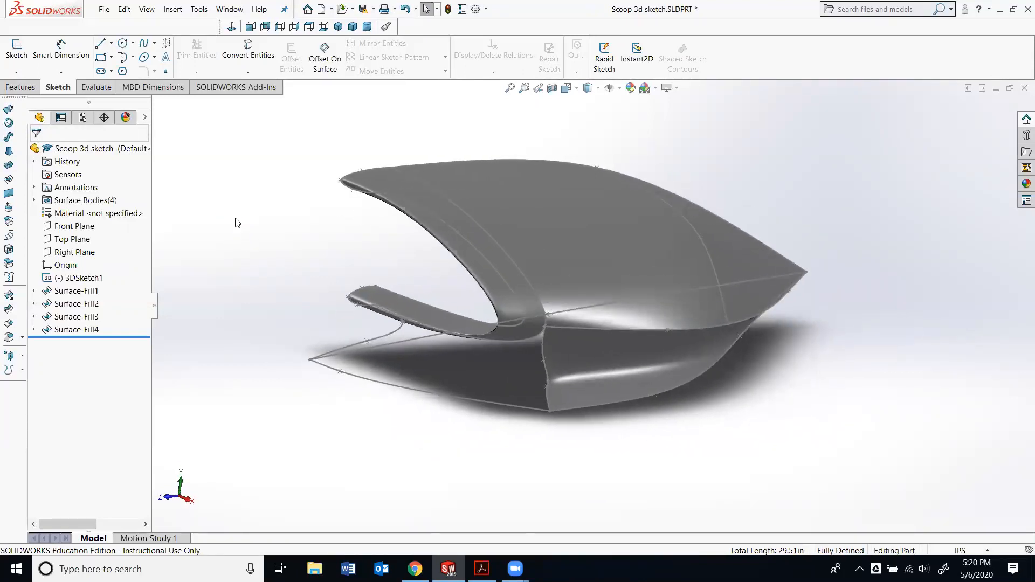
left_click(16, 72)
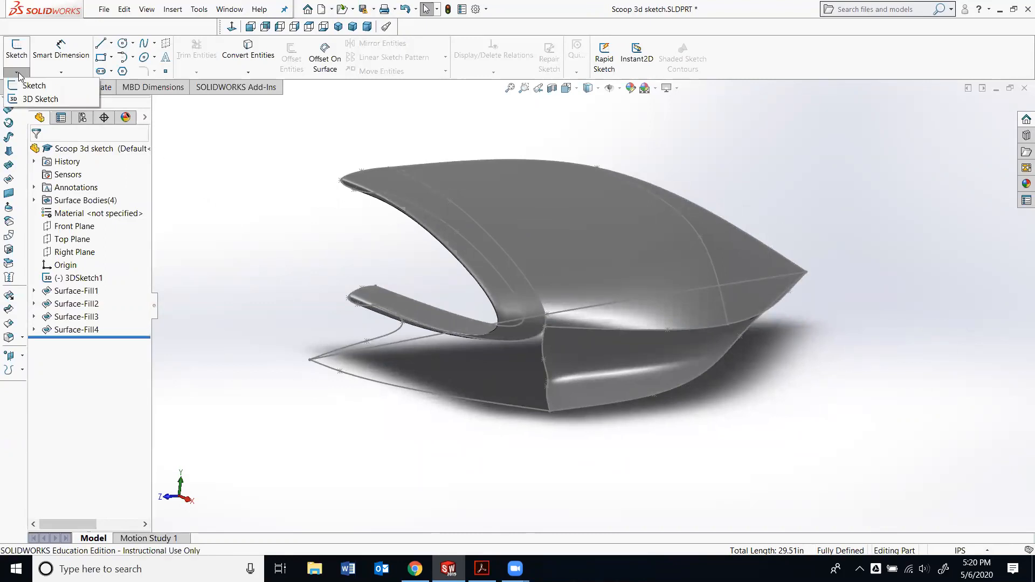
left_click(34, 99)
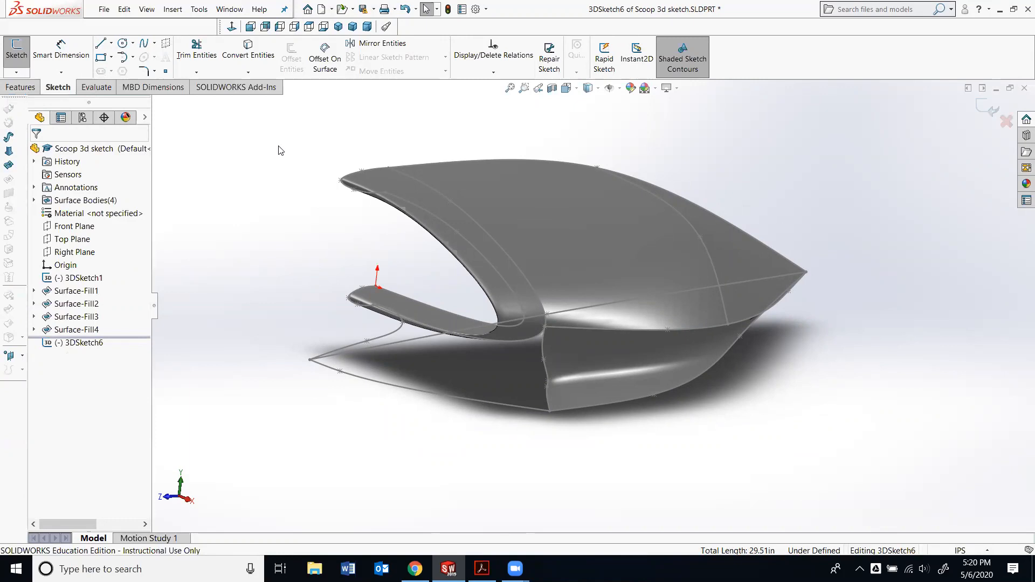
left_click(249, 56)
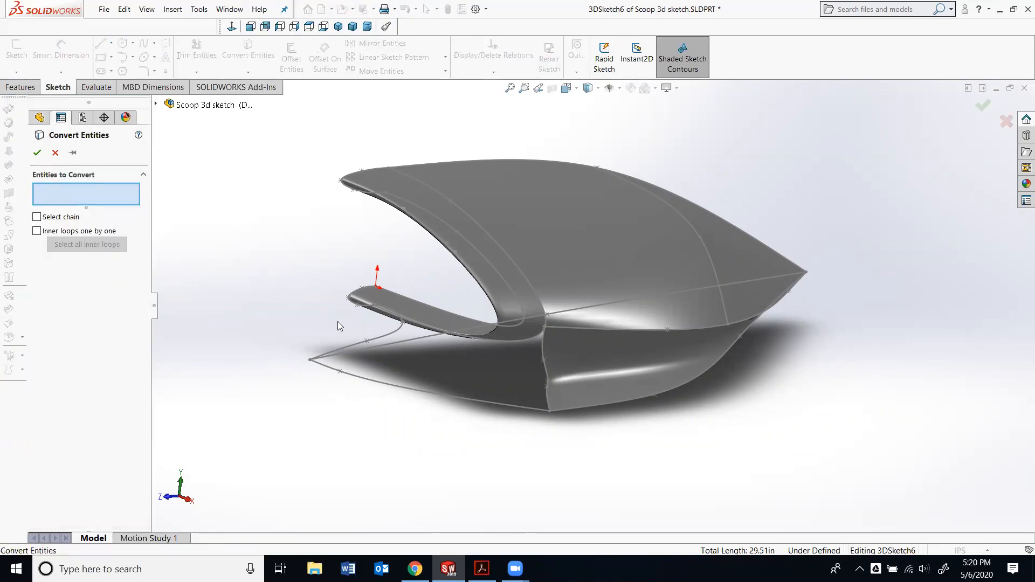
mouse_move(459, 373)
middle_mouse_down()
mouse_move(469, 372)
mouse_move(458, 376)
middle_mouse_up()
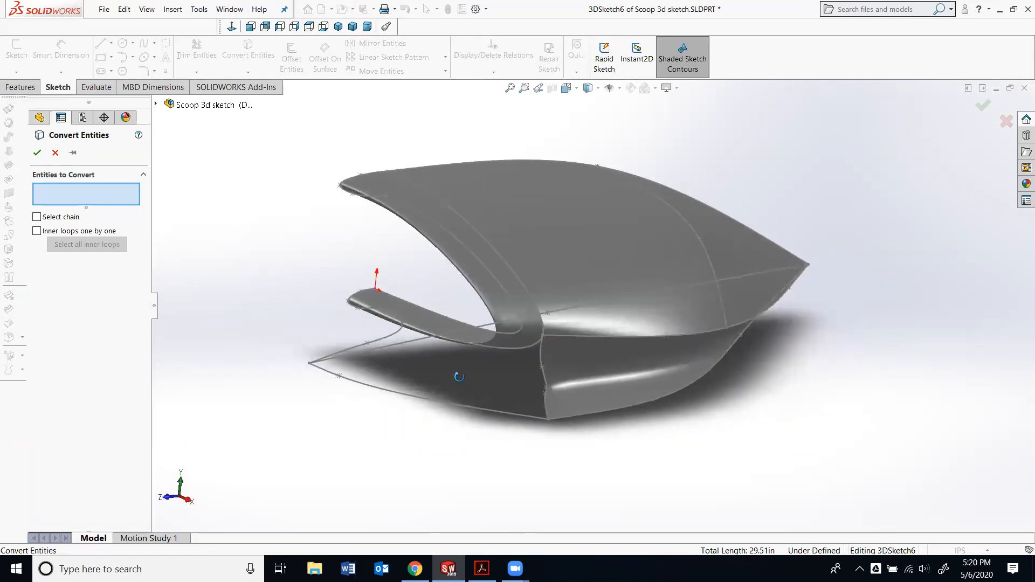
left_click(521, 350)
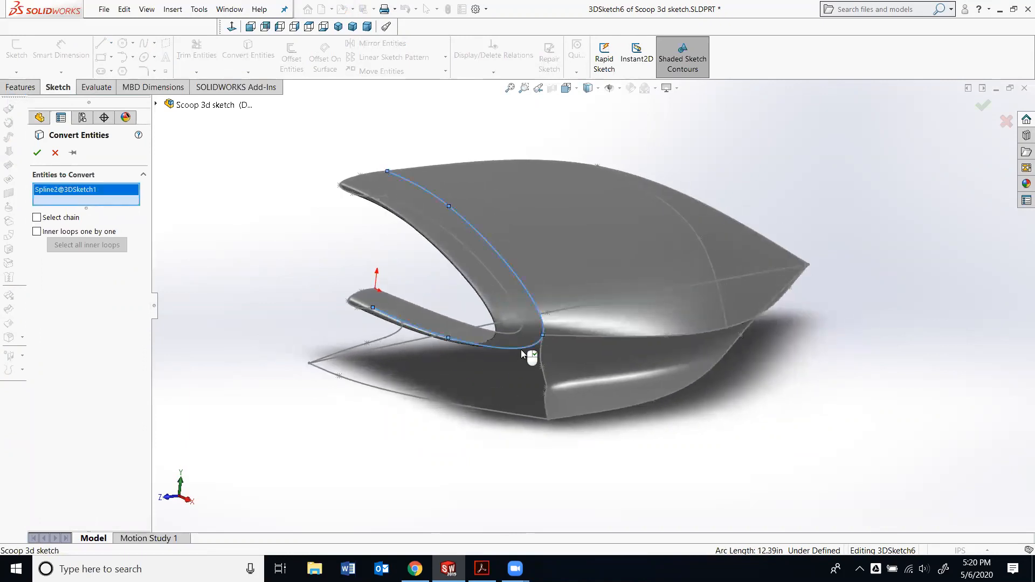
mouse_move(521, 349)
middle_mouse_down()
mouse_move(508, 344)
mouse_move(526, 349)
middle_mouse_up()
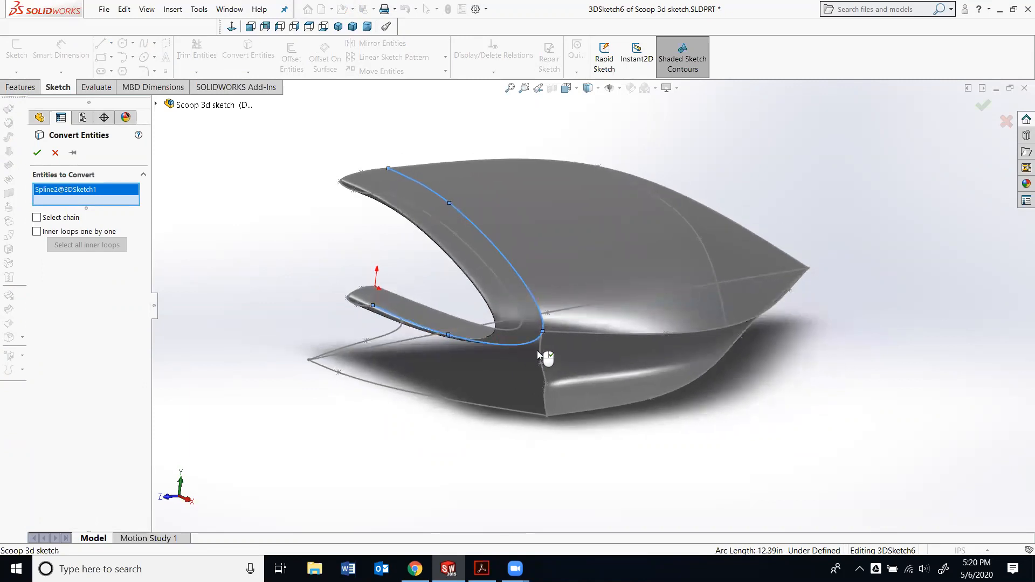
left_click(538, 352)
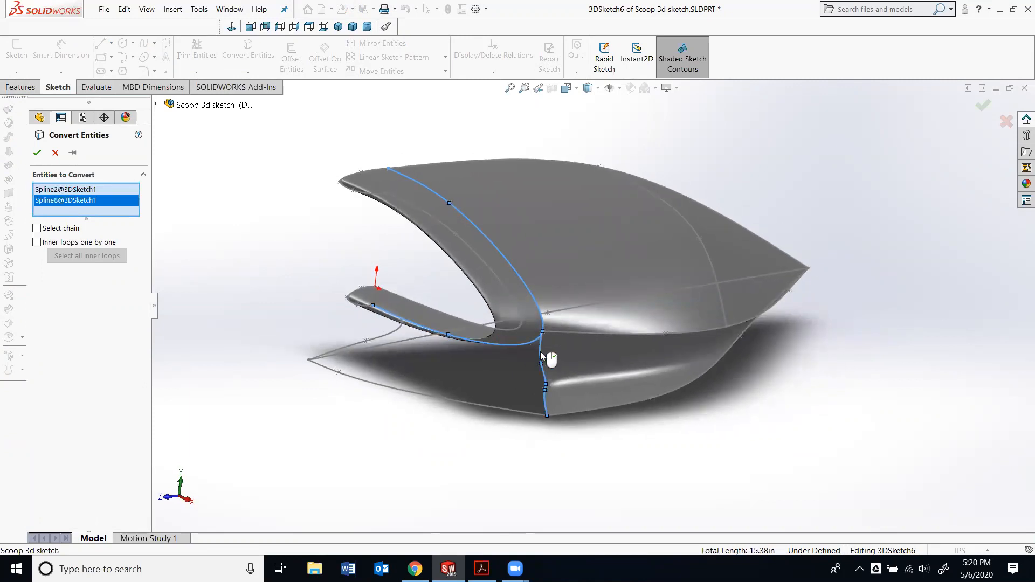
left_click(521, 411)
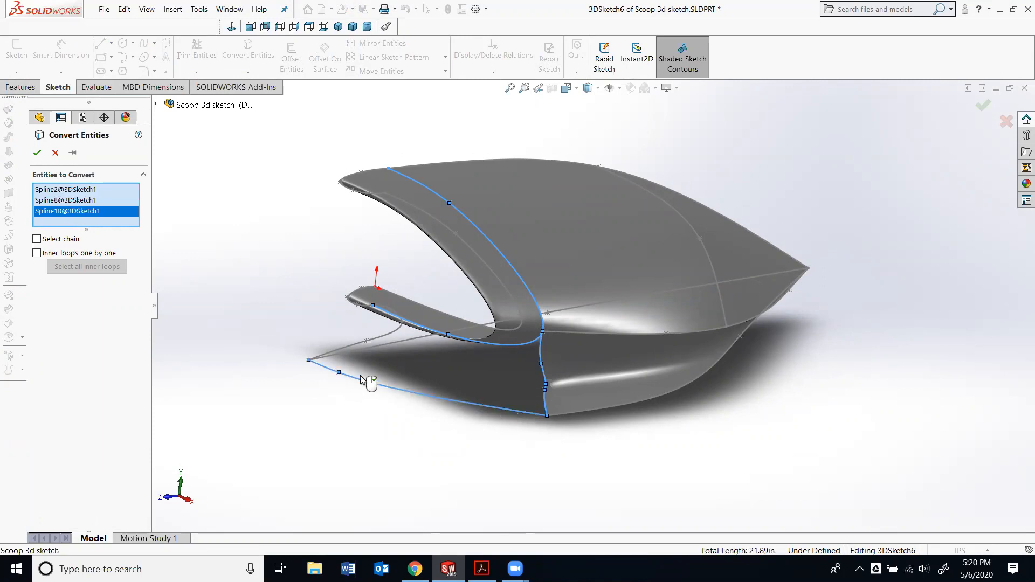
left_click(348, 349)
middle_click_drag(317, 379, 325, 356)
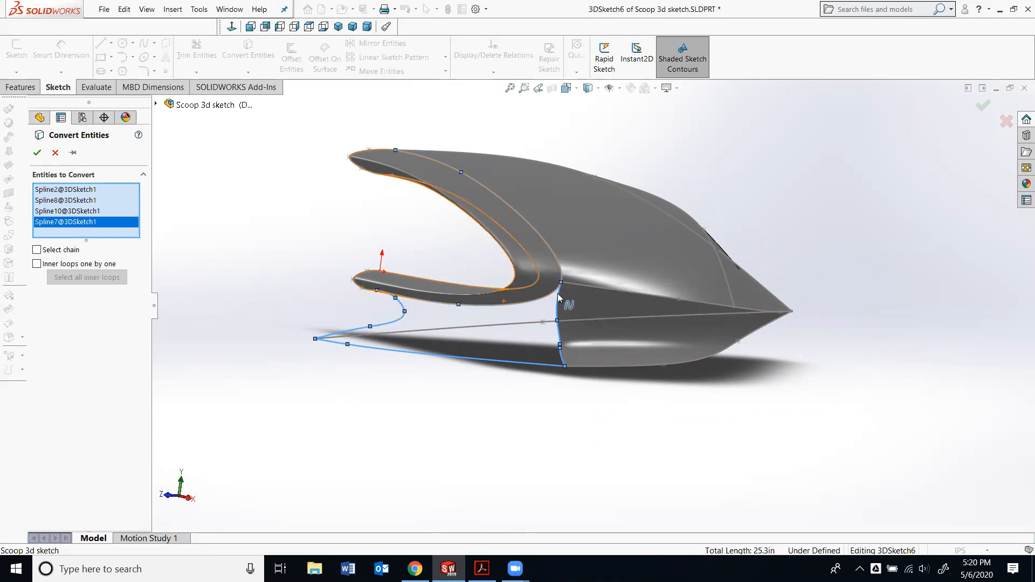
middle_click_drag(485, 392, 478, 434)
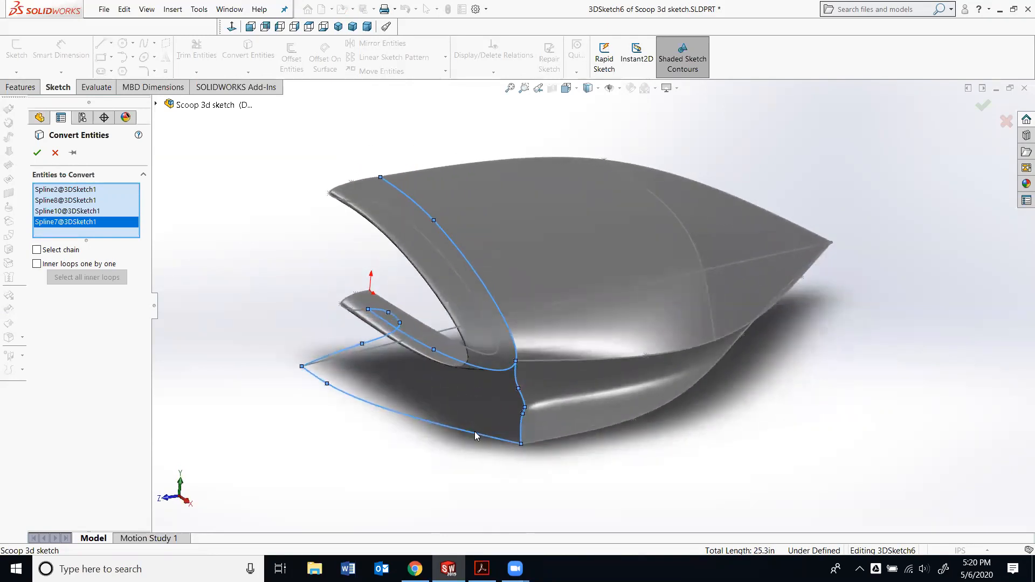
scroll(542, 451, "down", 2)
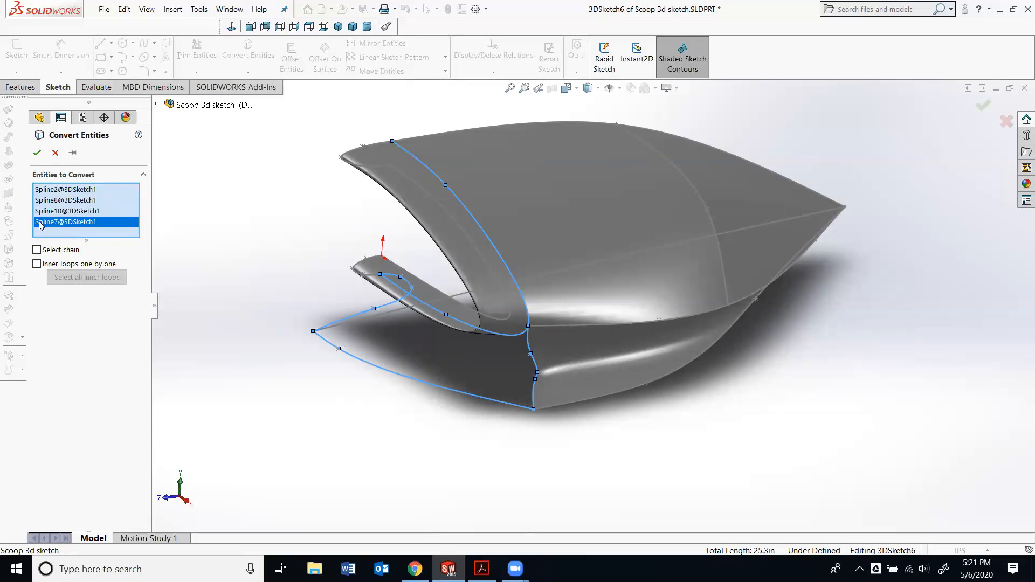
left_click(37, 153)
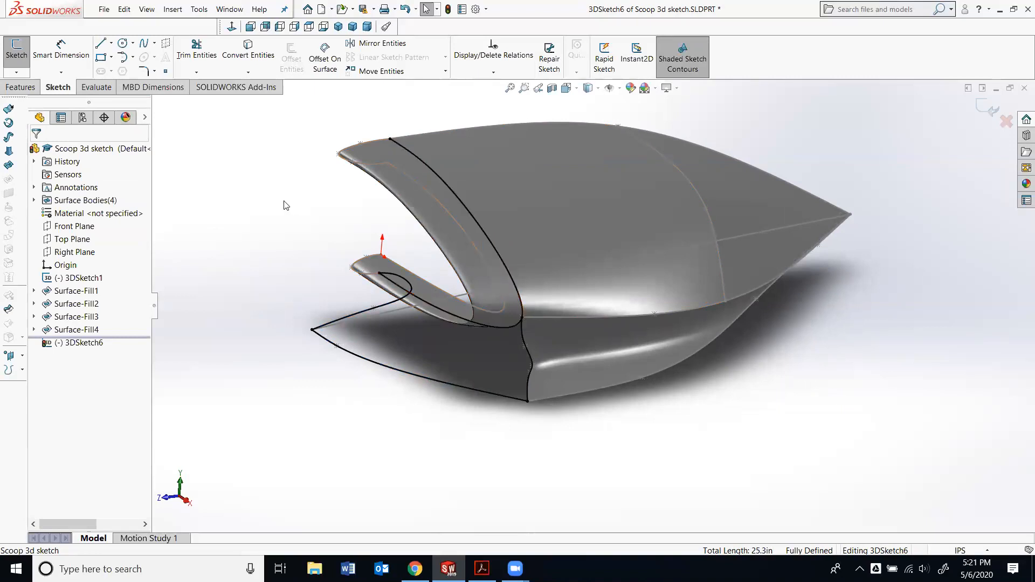
Trim the converted opening spline above the wavy vertical side spline, leaving a closed four-sided boundary for the front lower patch.
left_click(195, 57)
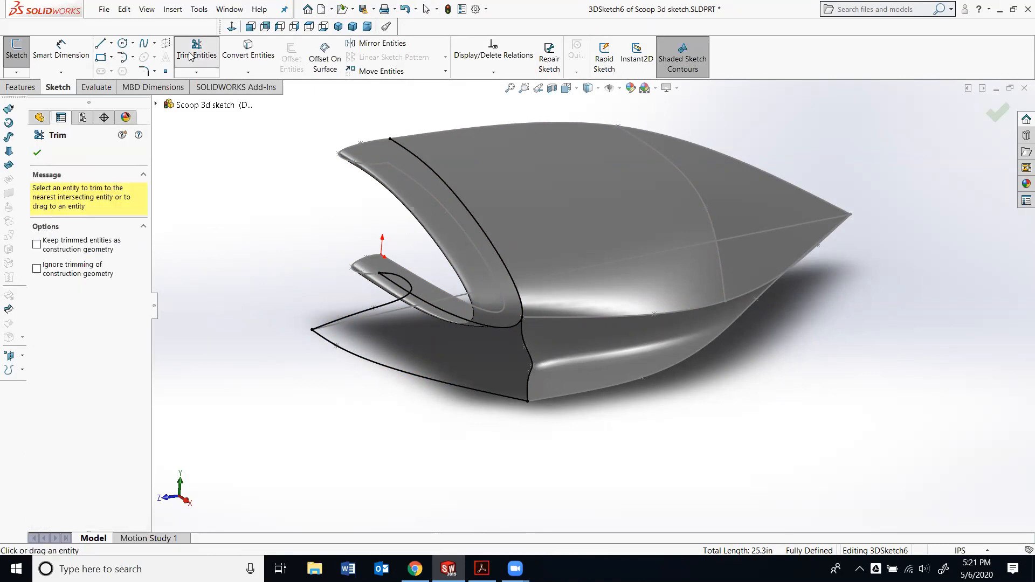
left_click(466, 208)
middle_click_drag(465, 205, 477, 191)
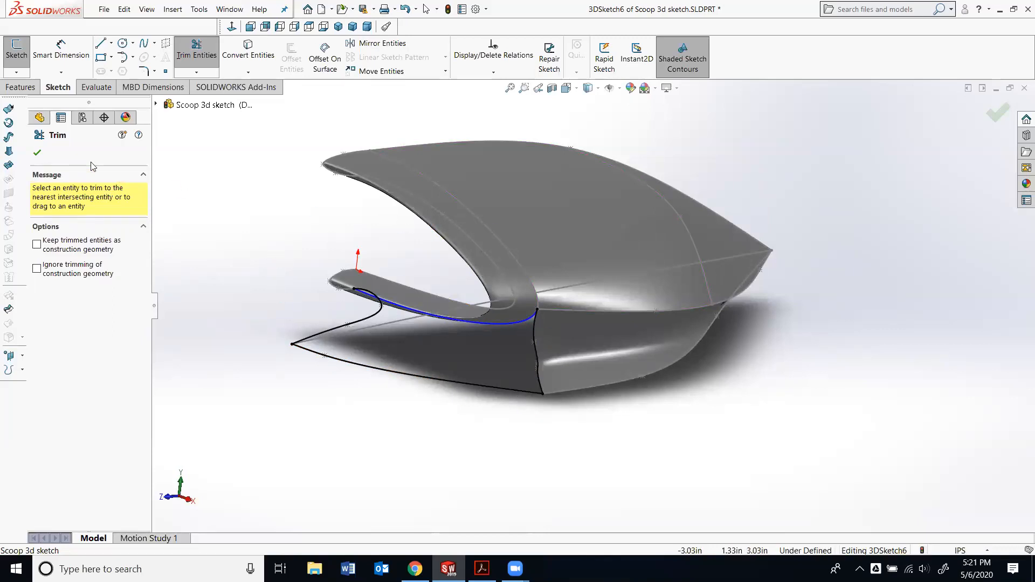
left_click(36, 154)
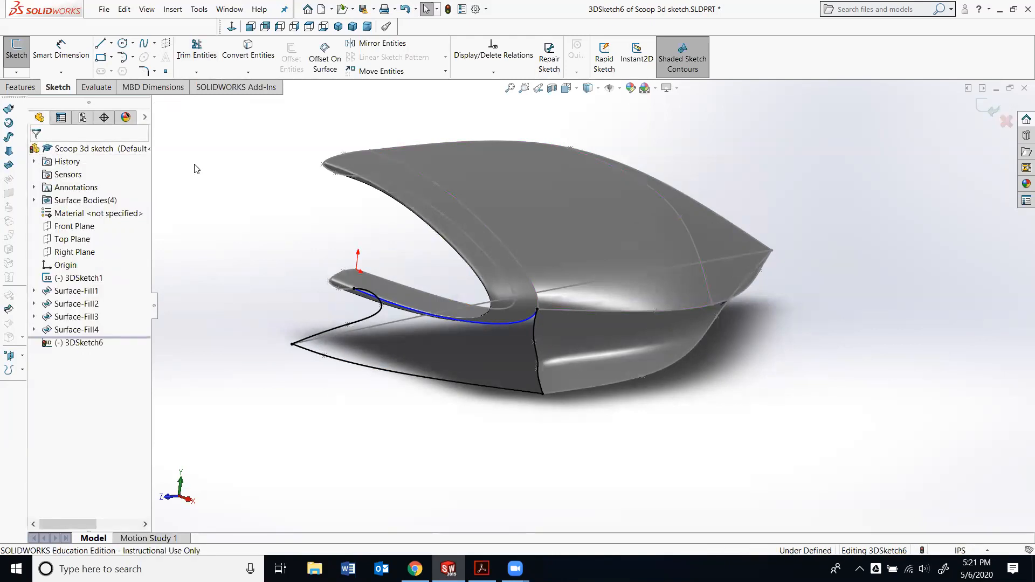
Exit the 3D sketch and create a Filled Surface from it with Contact edge settings for the scoop's front lower patch.
middle_click_drag(206, 172, 205, 185)
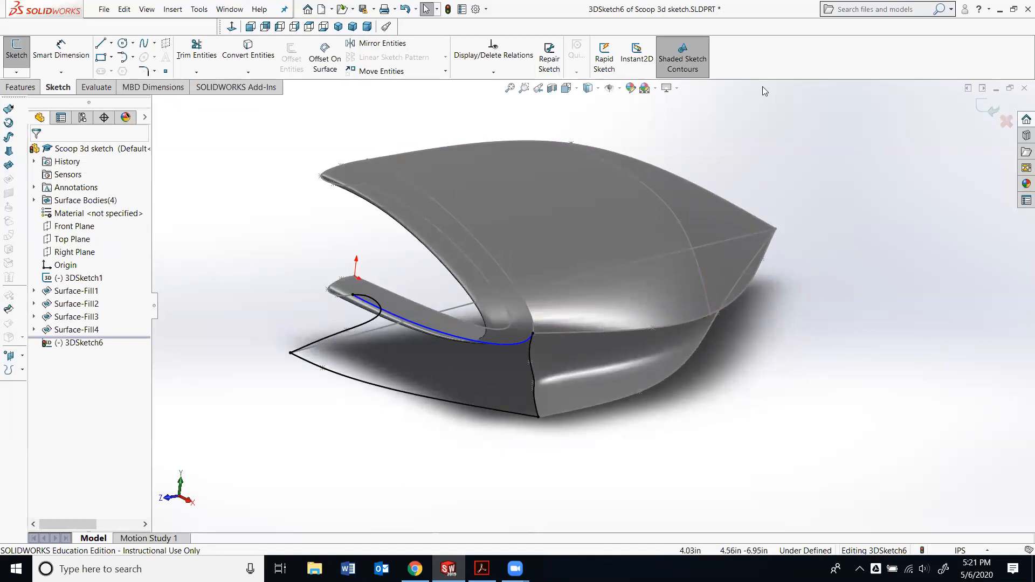
left_click(978, 106)
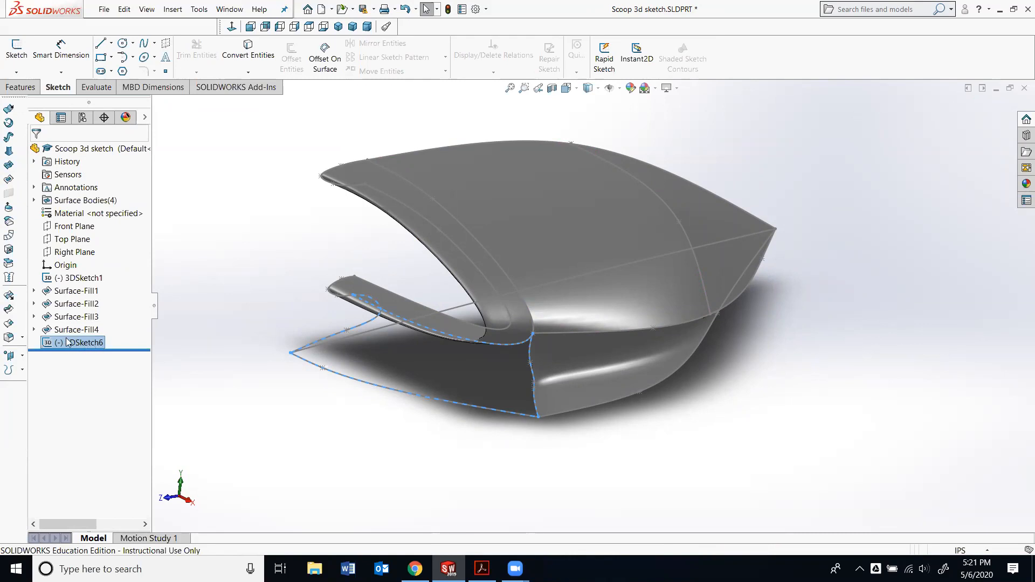
left_click(9, 181)
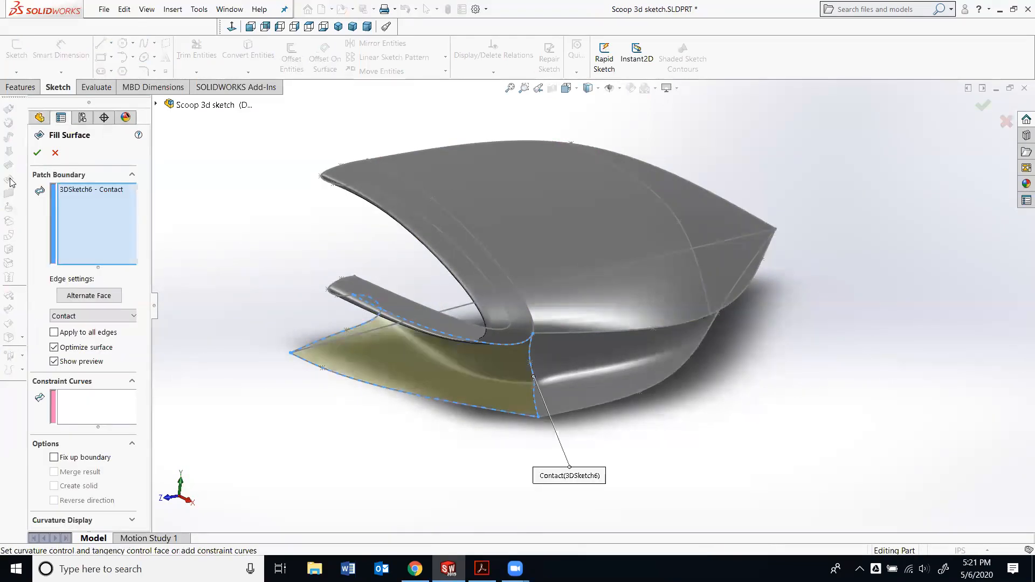
left_click(37, 153)
In a new 3D sketch, convert the straight bottom centre spline, the front base spline and the side base spline.
mouse_move(231, 350)
middle_mouse_down()
mouse_move(261, 340)
mouse_move(195, 313)
mouse_move(236, 310)
mouse_move(273, 324)
mouse_move(265, 328)
mouse_move(326, 271)
middle_mouse_up()
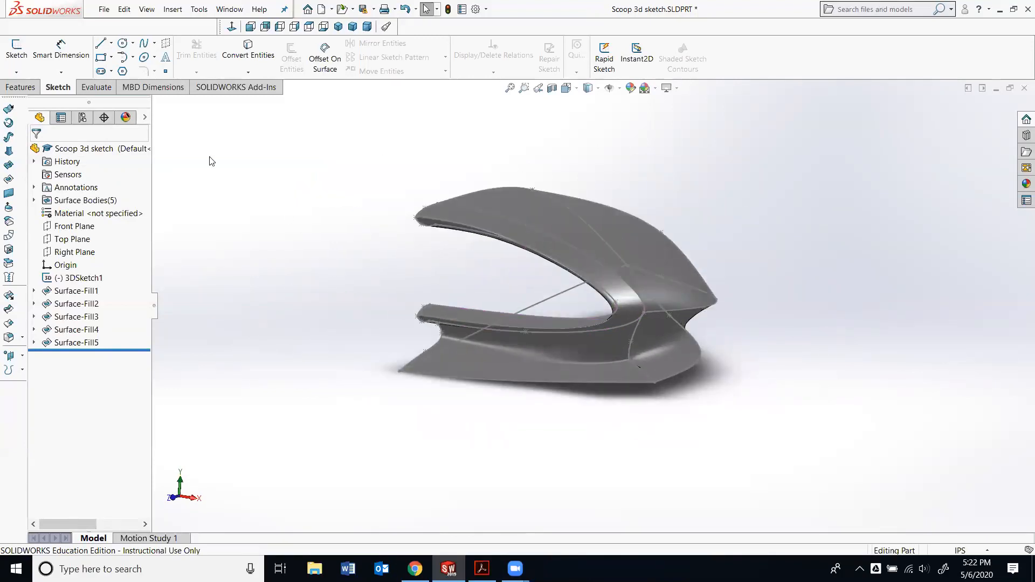
left_click(17, 73)
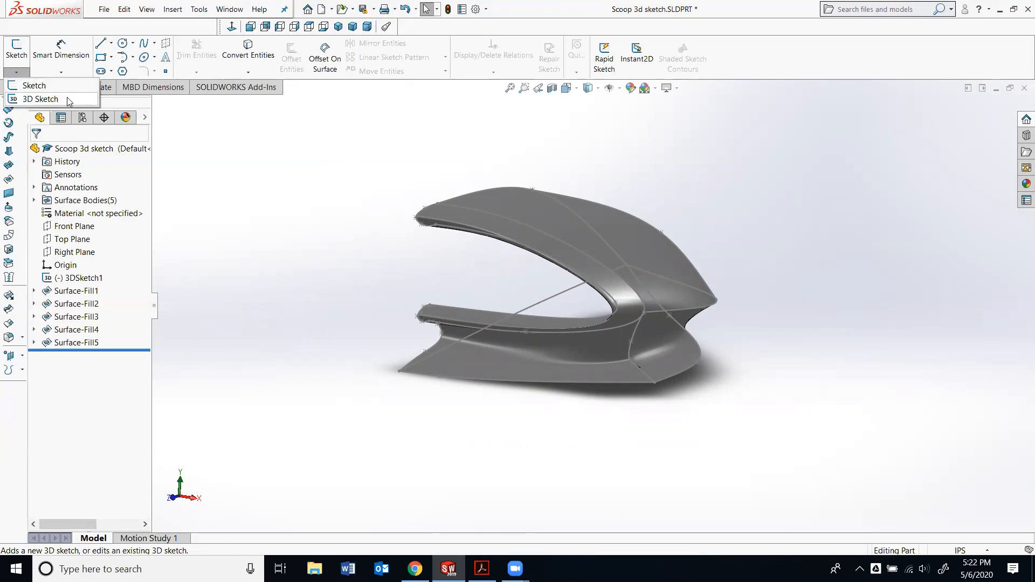
left_click(43, 98)
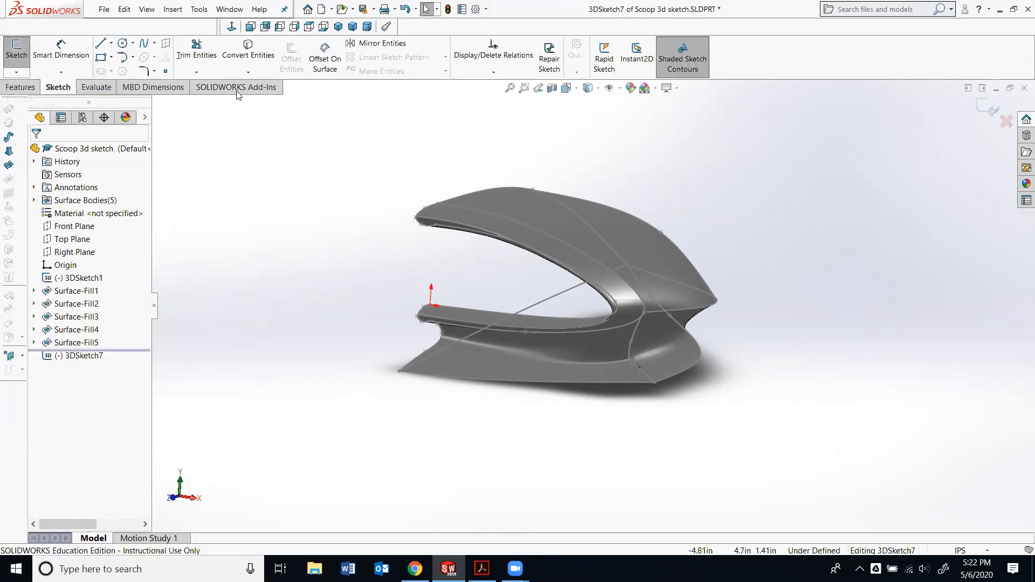
left_click(253, 56)
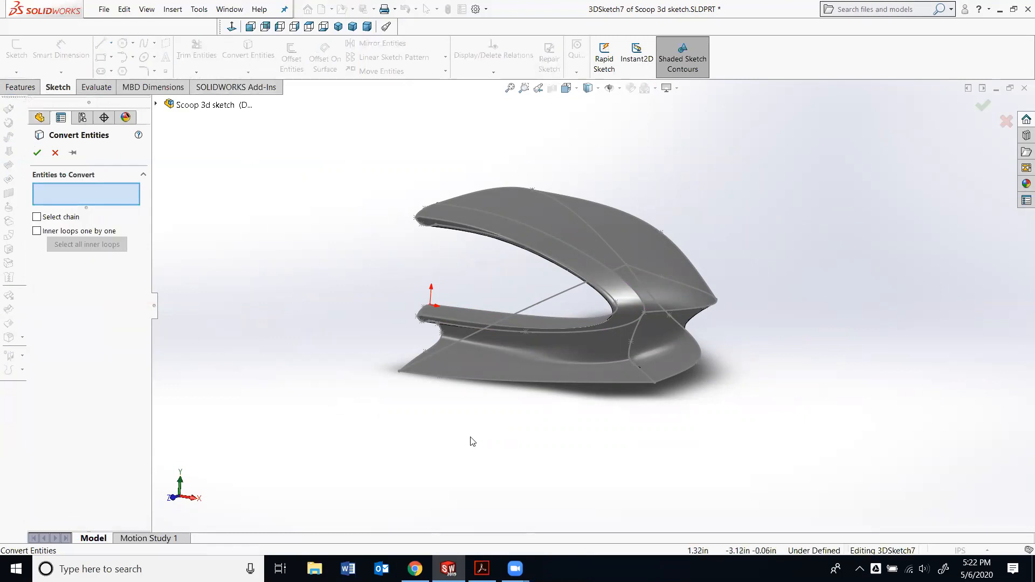
middle_click_drag(464, 462, 468, 376)
left_click(538, 341)
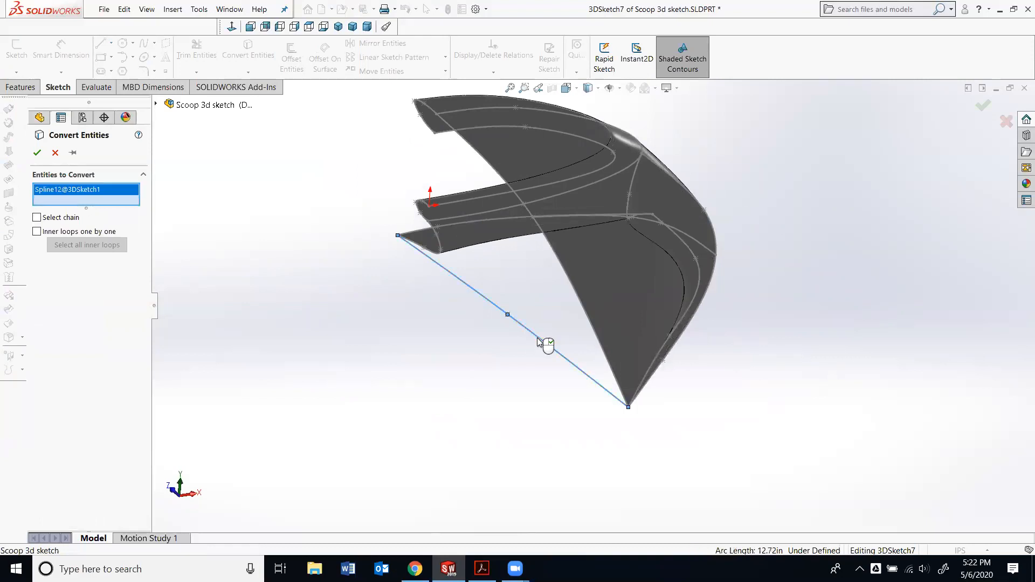
mouse_move(538, 338)
middle_mouse_down()
mouse_move(541, 361)
mouse_move(533, 345)
middle_mouse_up()
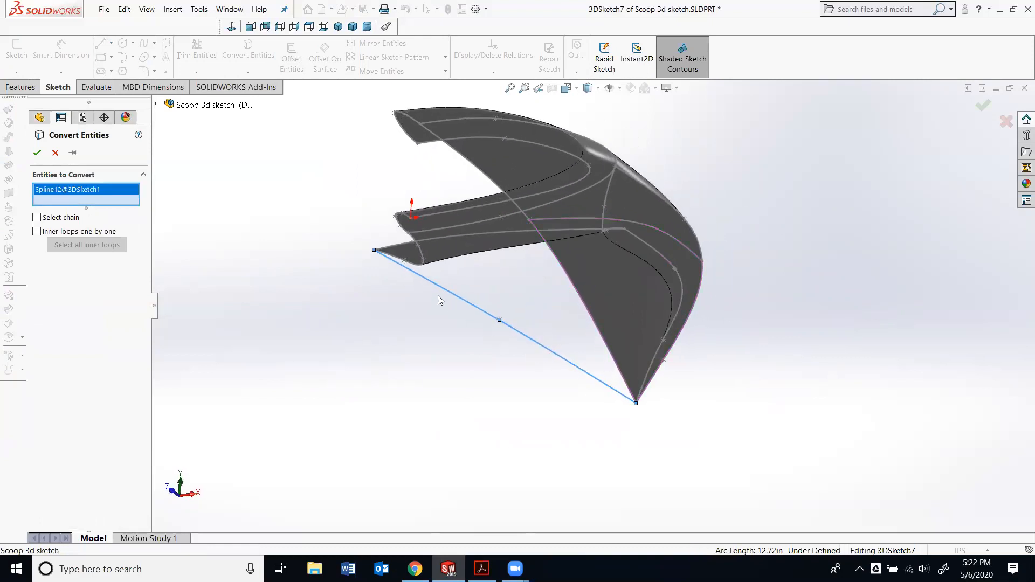
left_click(454, 237)
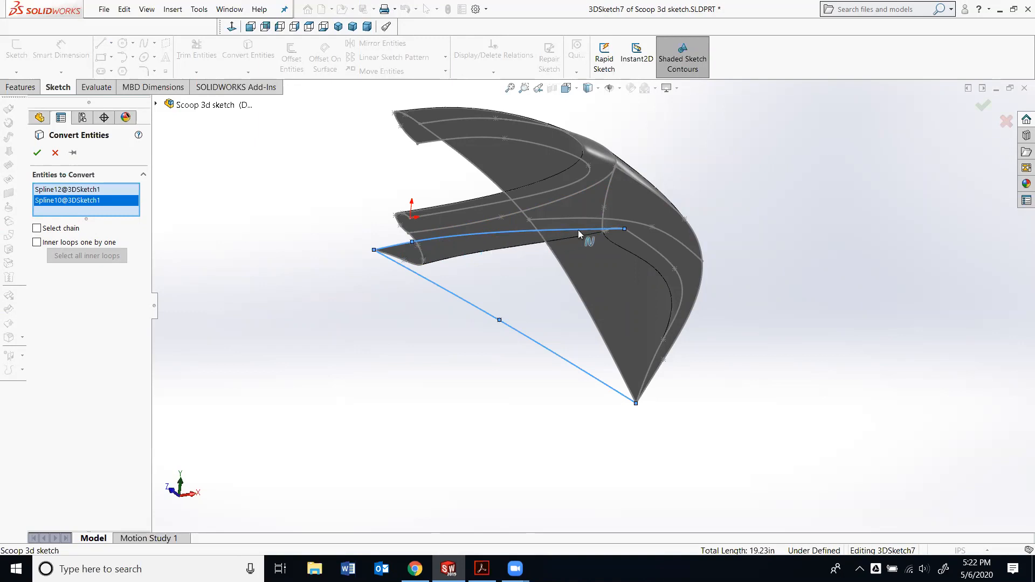
left_click(640, 242)
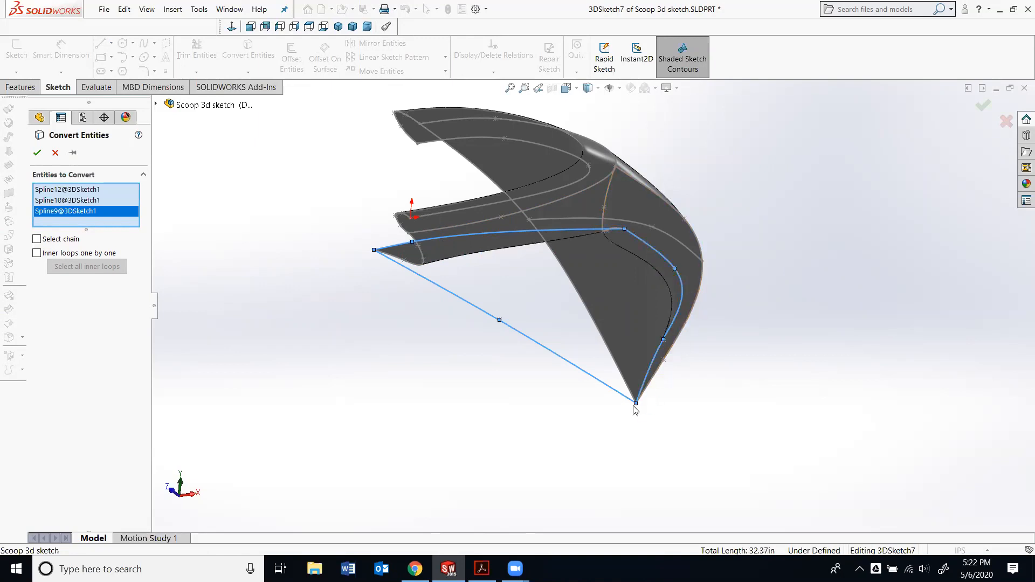
middle_click_drag(536, 296, 539, 438)
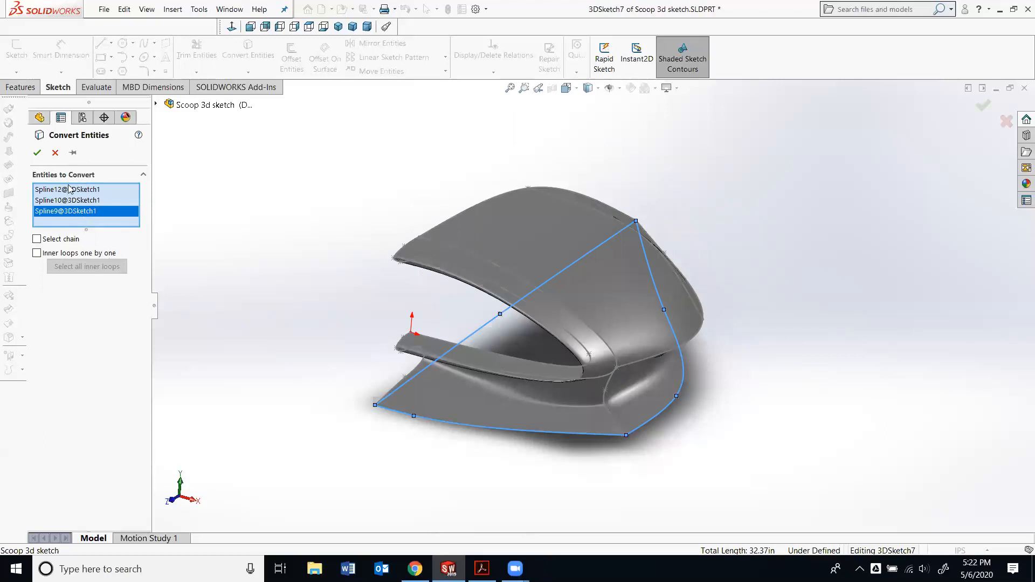
middle_click_drag(256, 338, 251, 255)
middle_click_drag(340, 375, 341, 302)
scroll(358, 301, "up", 3)
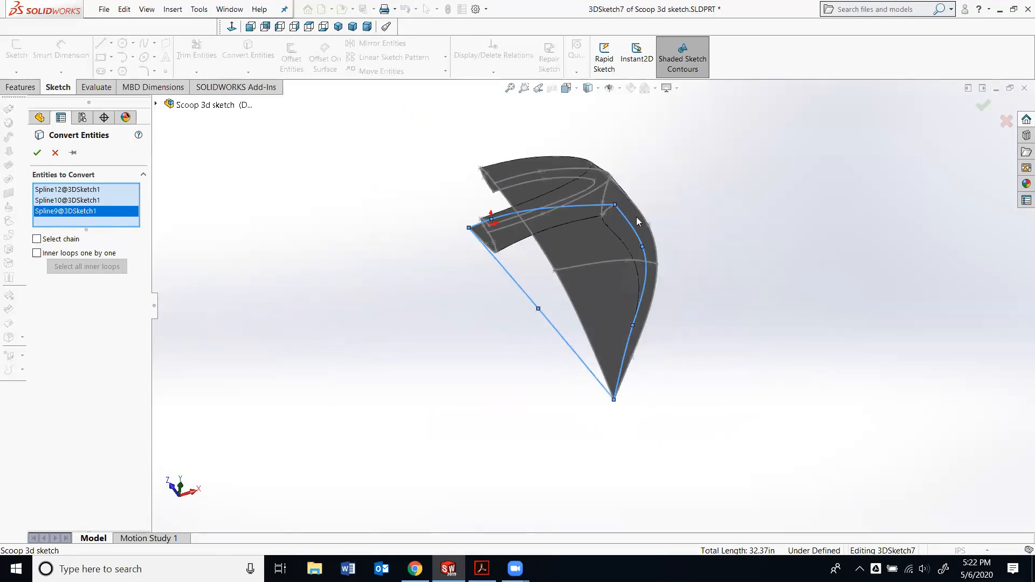
scroll(687, 197, "down", 3)
scroll(630, 438, "up", 1)
scroll(641, 467, "down", 1)
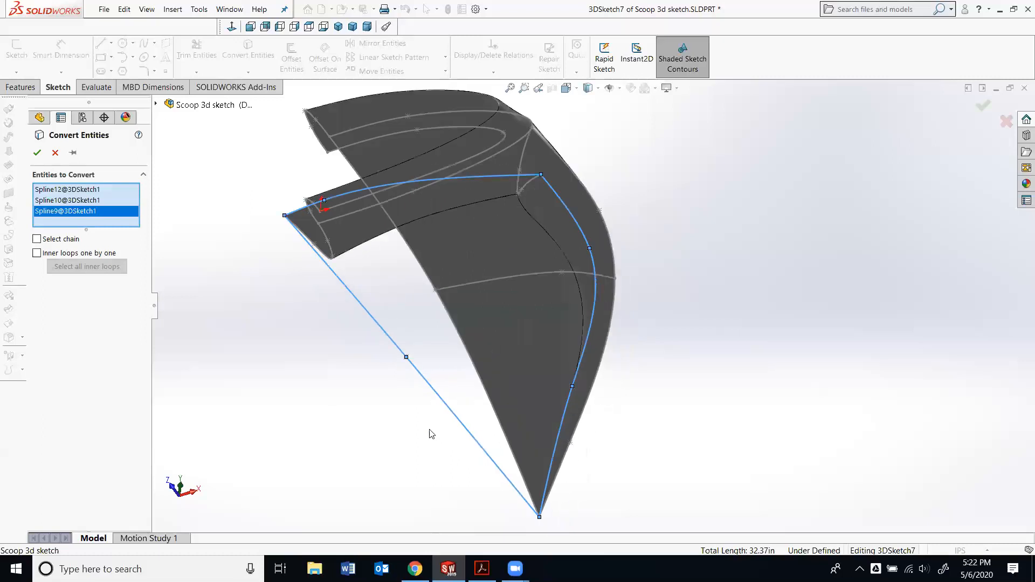
left_click(37, 155)
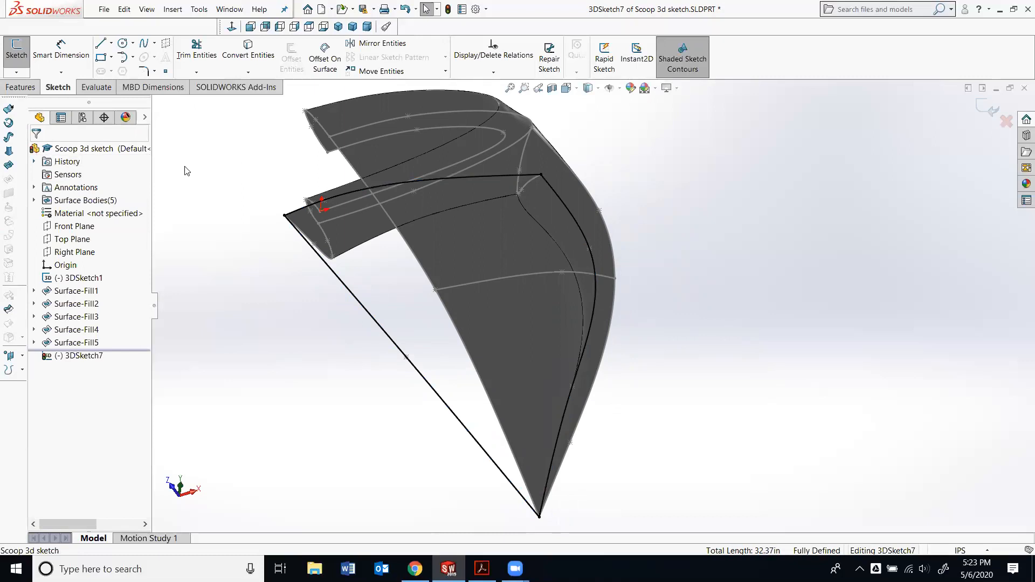
Exit the 3D sketch and create a Filled Surface from it with Contact edge settings to close the scoop's bottom.
left_click(981, 107)
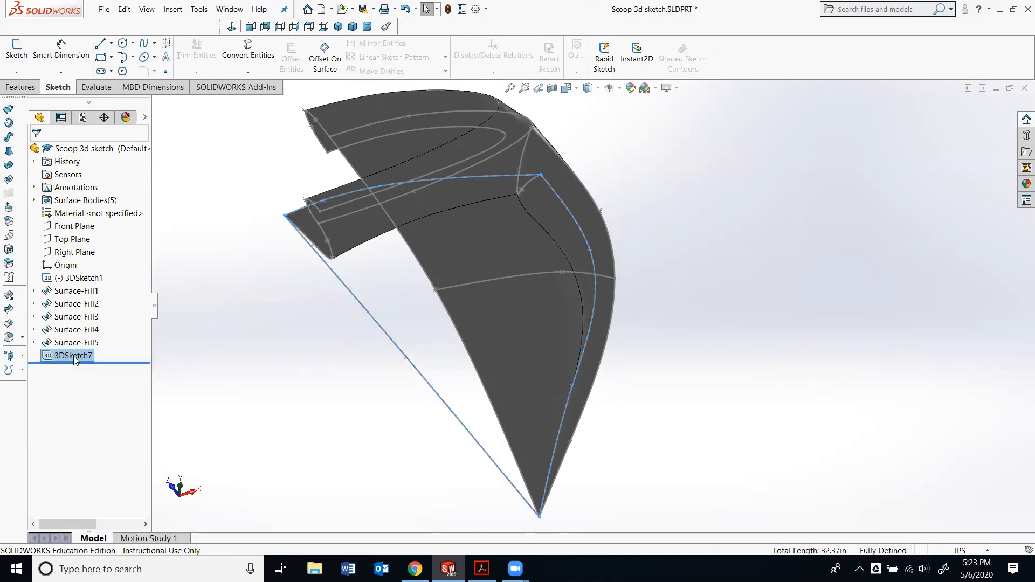
left_click(275, 337)
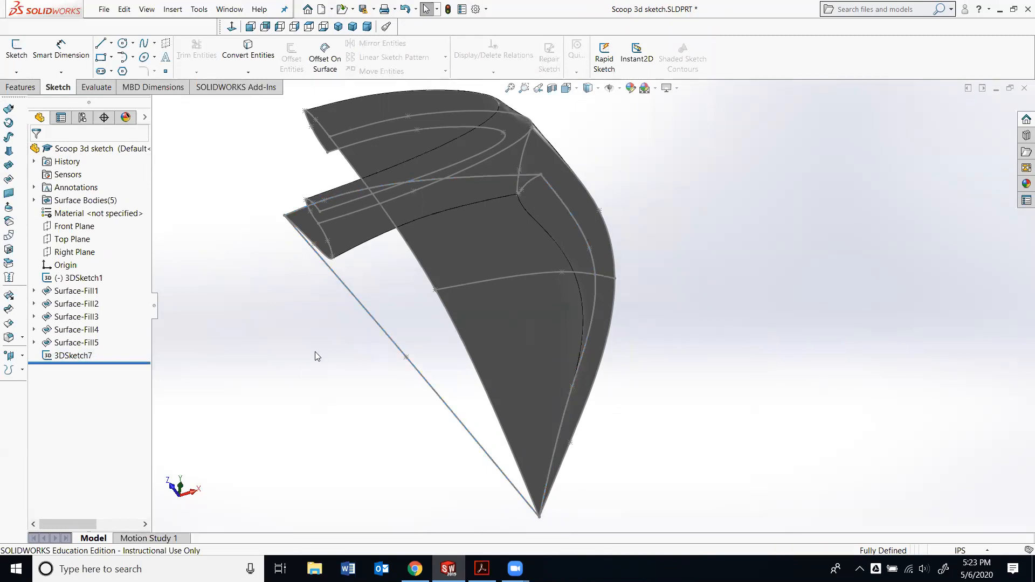
left_click(71, 357)
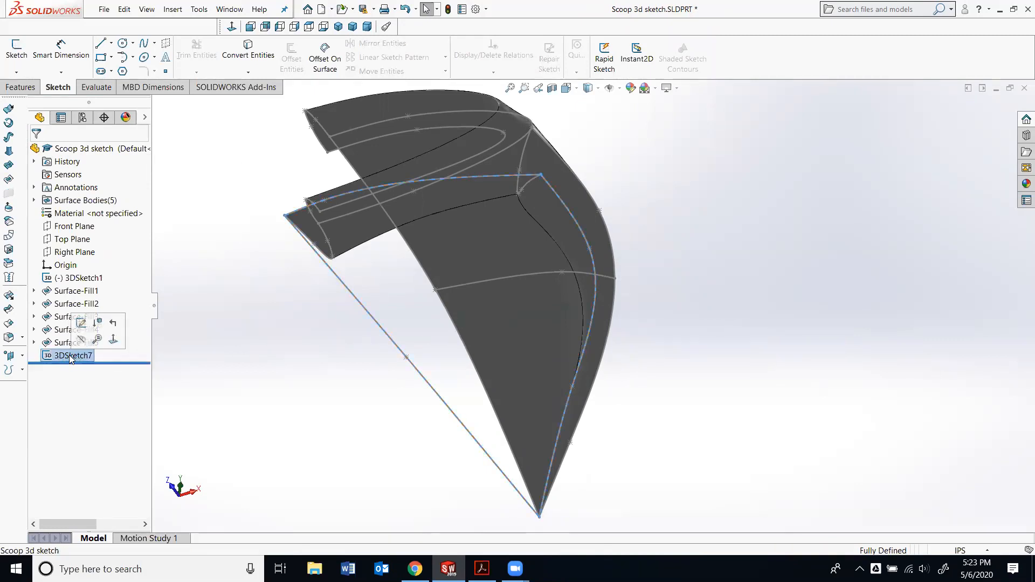
left_click(7, 181)
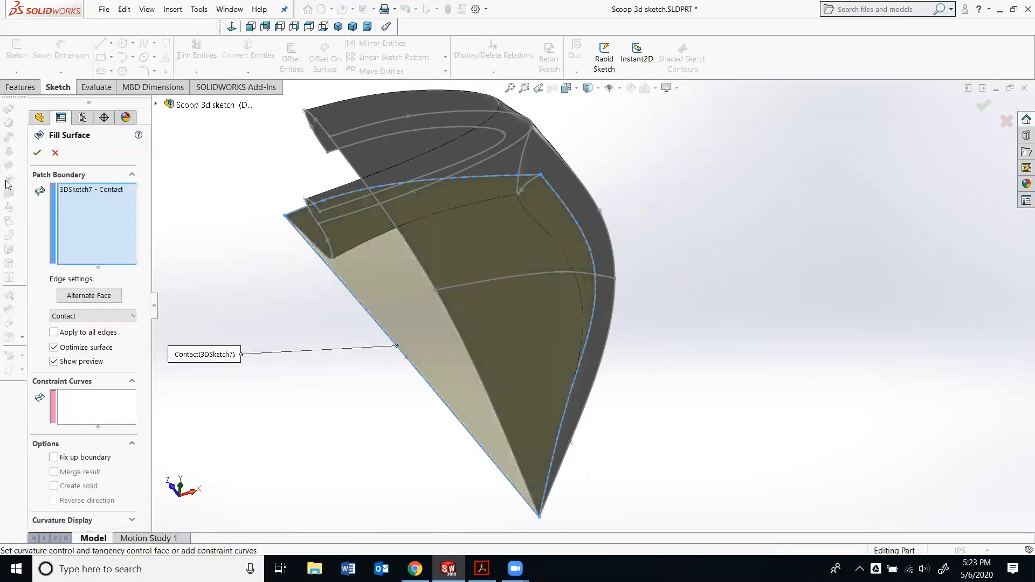
left_click(37, 153)
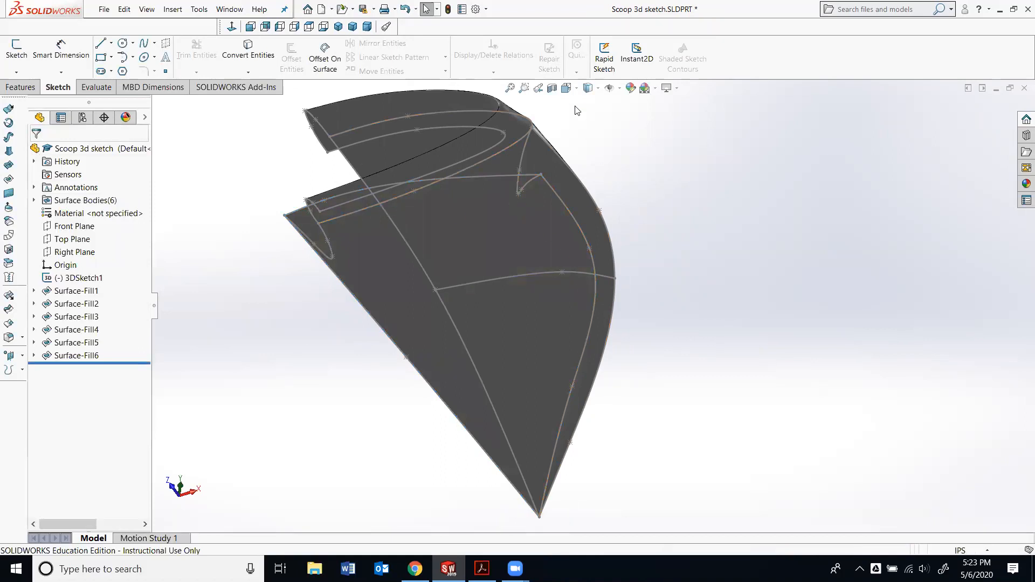
Examine the filled half of the scoop in isometric view and from its open inner side.
left_click(576, 88)
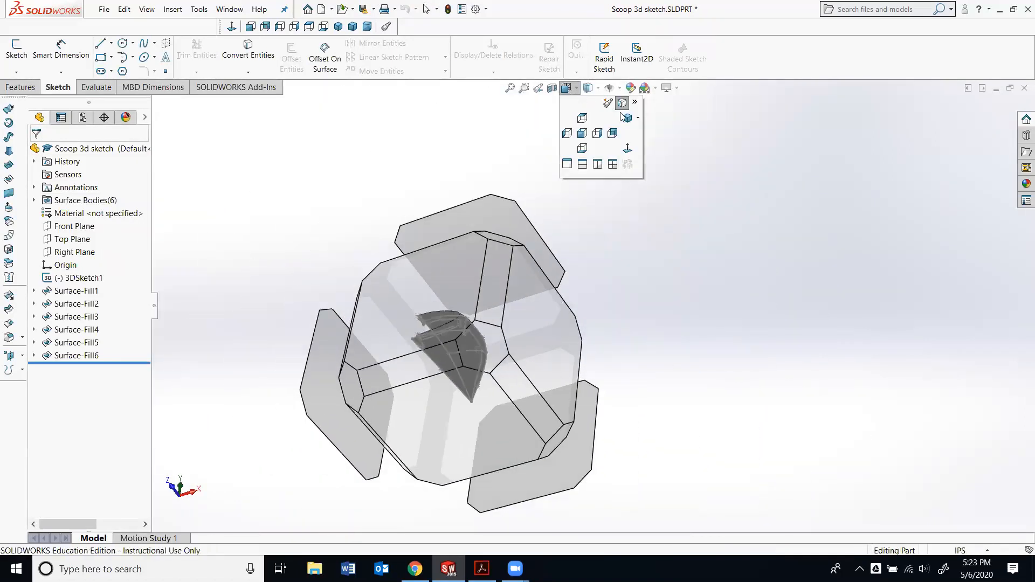
left_click(626, 117)
middle_click_drag(584, 451, 680, 336)
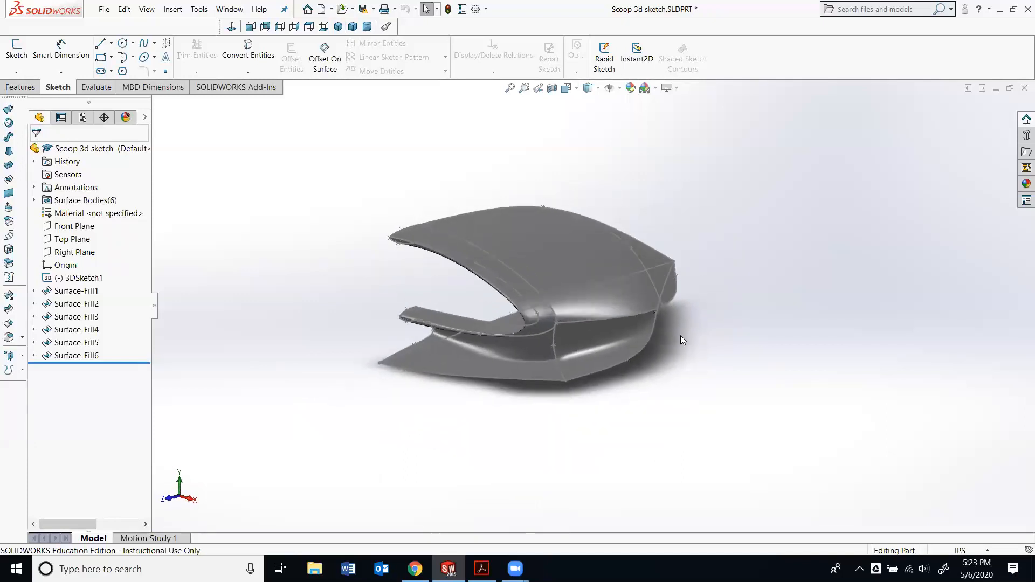
scroll(616, 296, "down", 3)
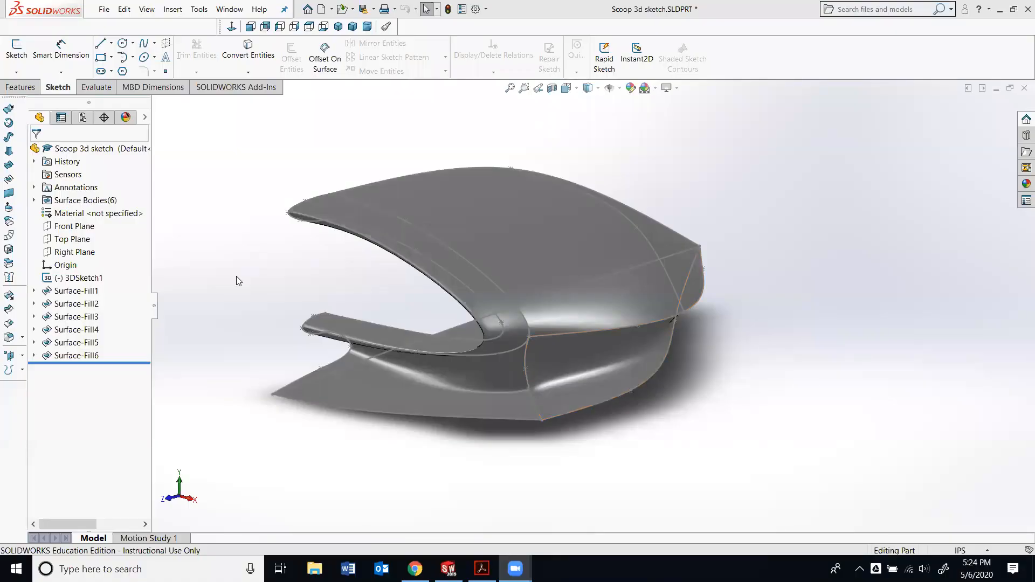
key("z")
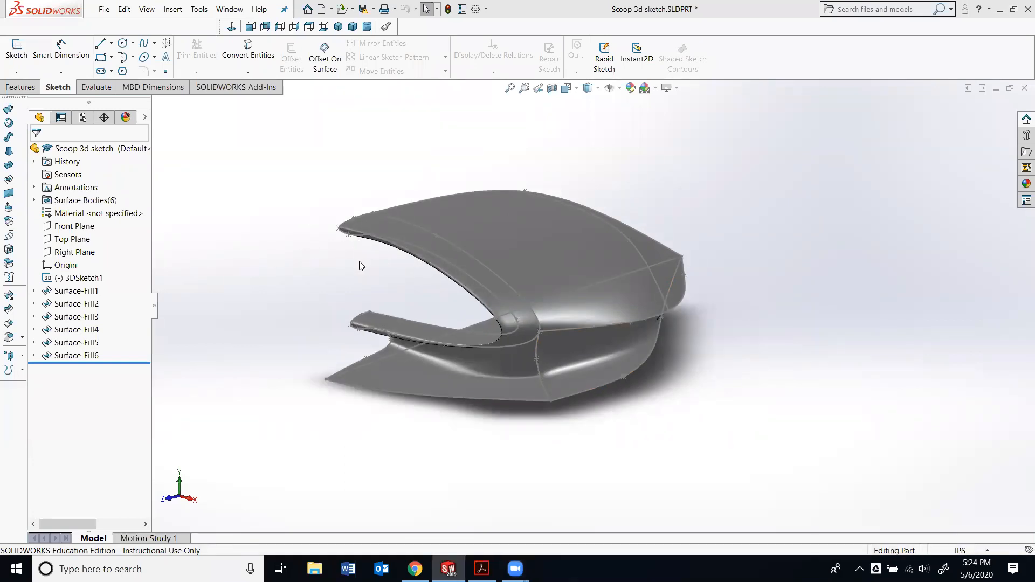
key("Right")
key("Right")
key("Right")
key("Right")
key("Right")
key("Right")
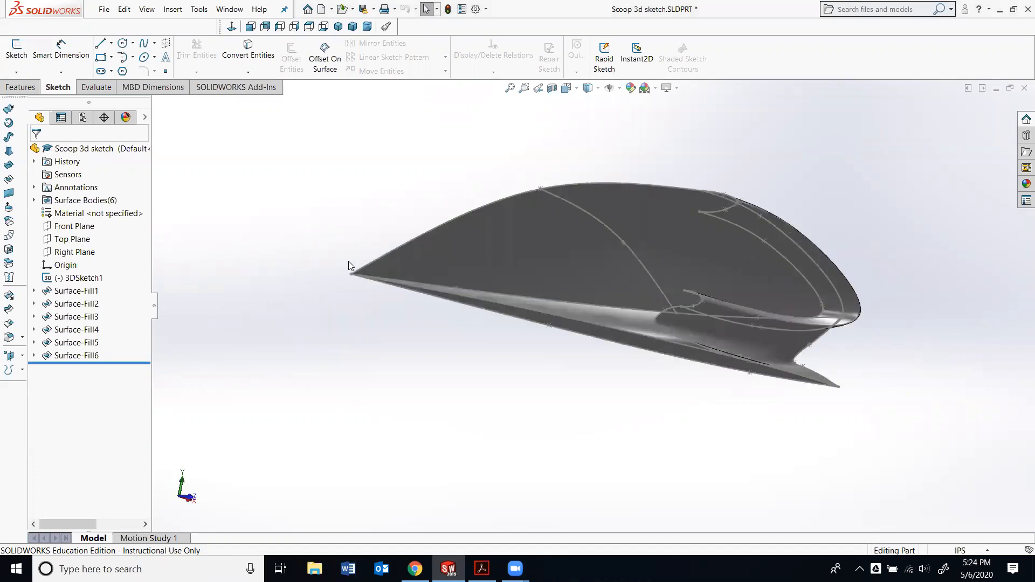
middle_click_drag(461, 291, 362, 314)
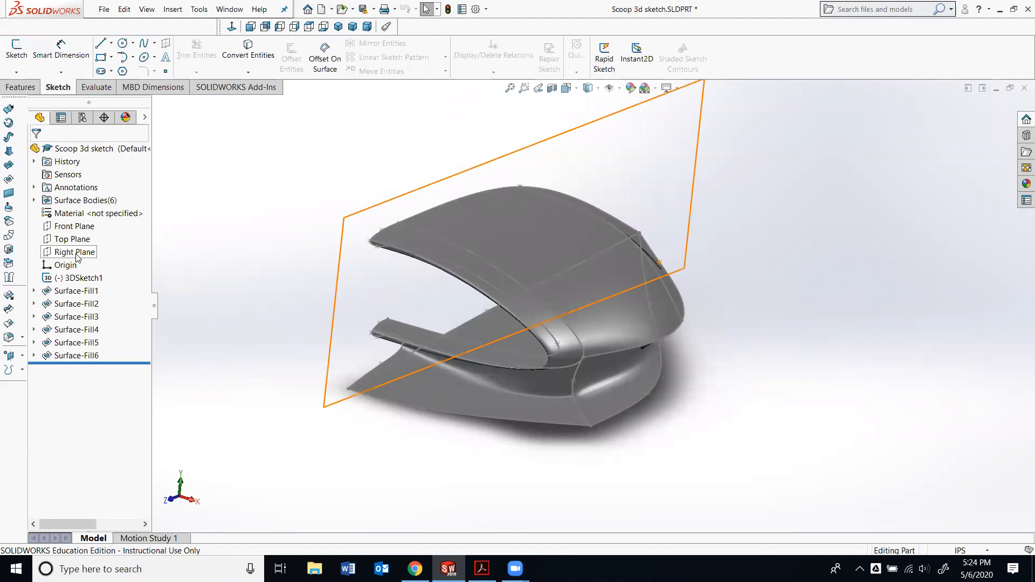
Show the Right Plane in the model and view it against the open centre side of the scoop.
left_click(65, 253)
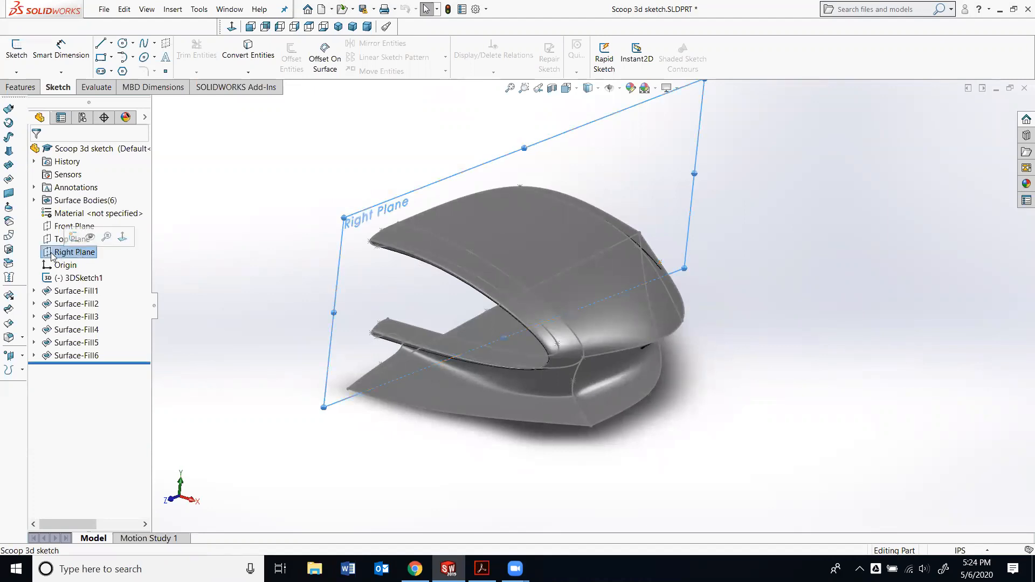
left_click(92, 241)
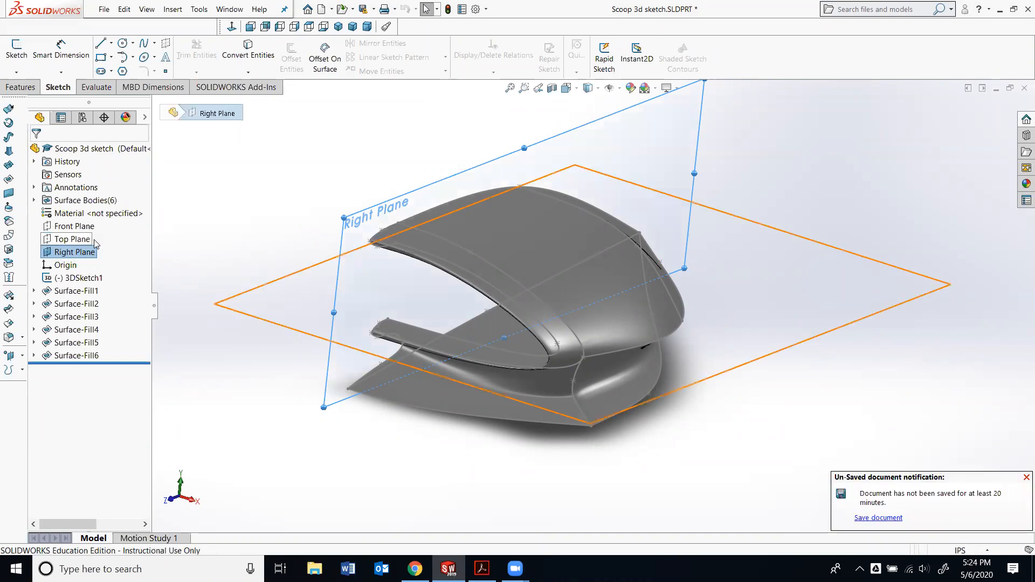
left_click(254, 216)
middle_click_drag(254, 217, 324, 232)
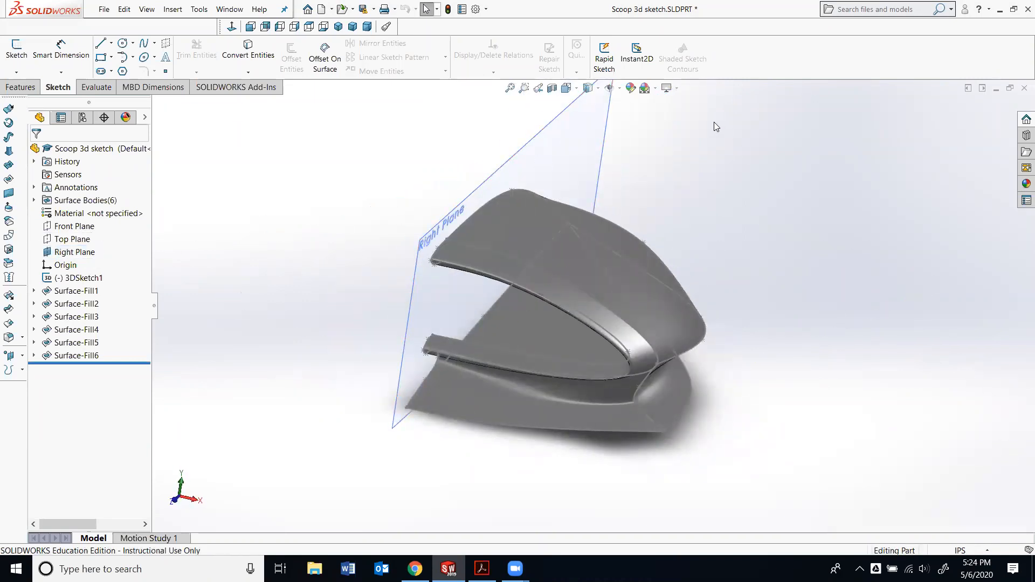
middle_click_drag(748, 126, 716, 162, "ctrl")
middle_click_drag(729, 254, 729, 311)
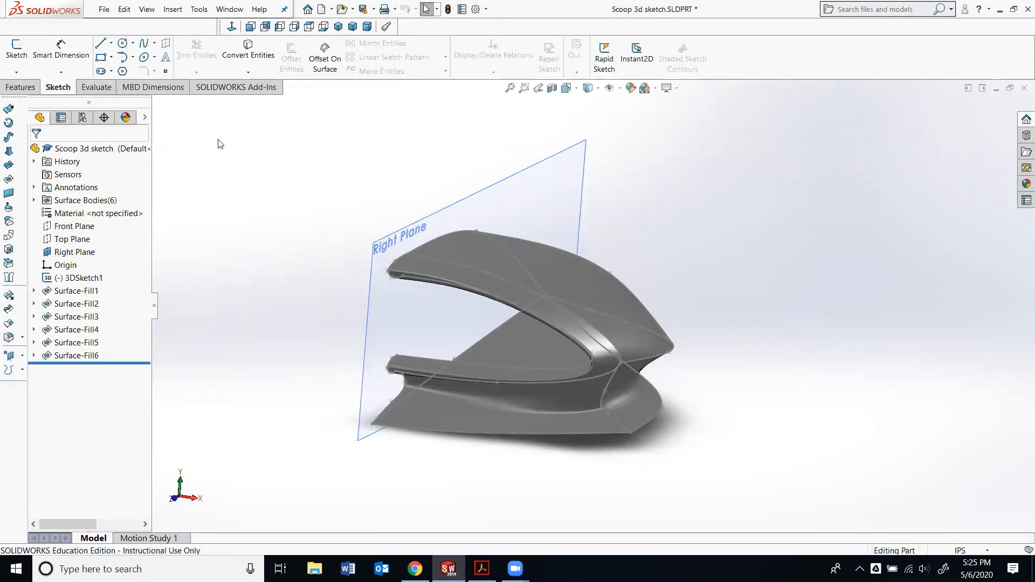
Start a Mirror feature with the Right Plane as the mirror plane.
left_click(24, 88)
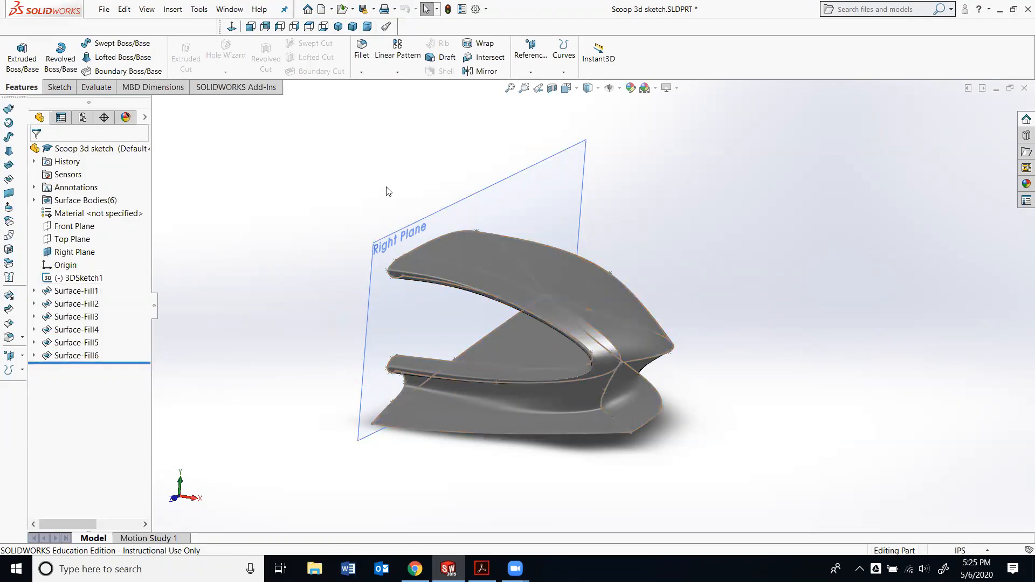
left_click(484, 73)
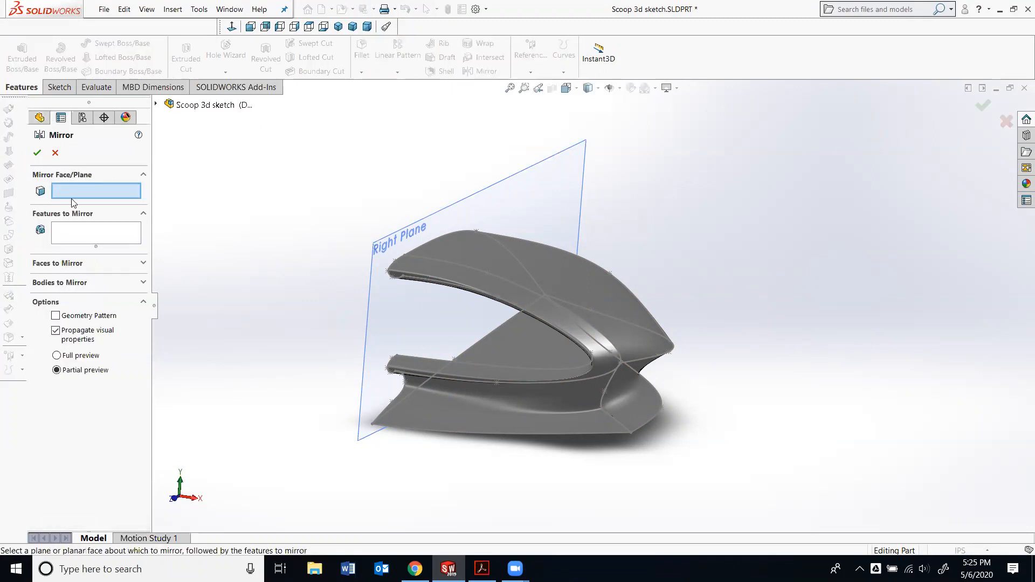
left_click(377, 246)
middle_click_drag(381, 243, 341, 235)
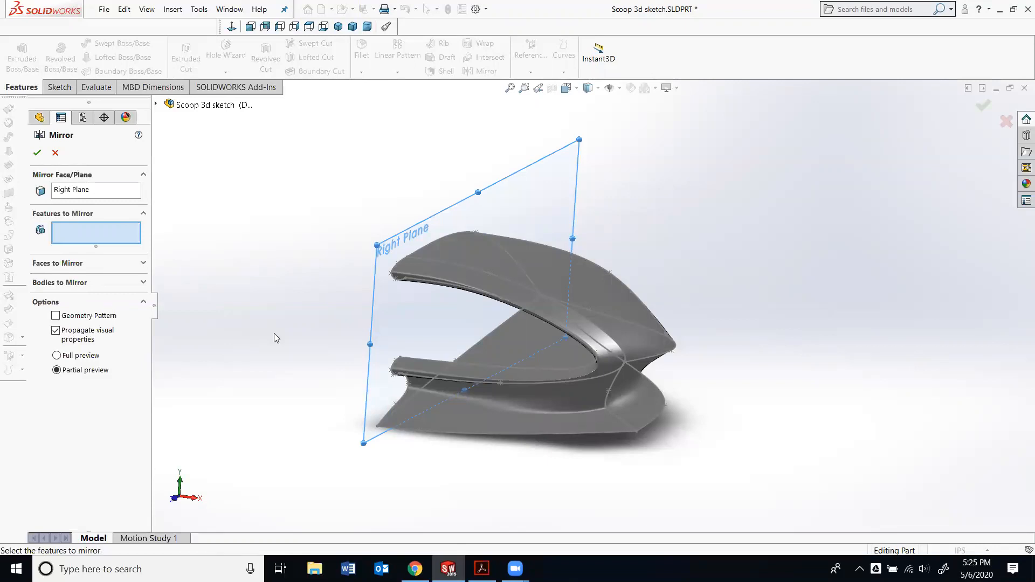
Switch to the lab drawing PDF in Adobe Acrobat and check instruction 10 for what to mirror about the Right Plane.
left_click(482, 568)
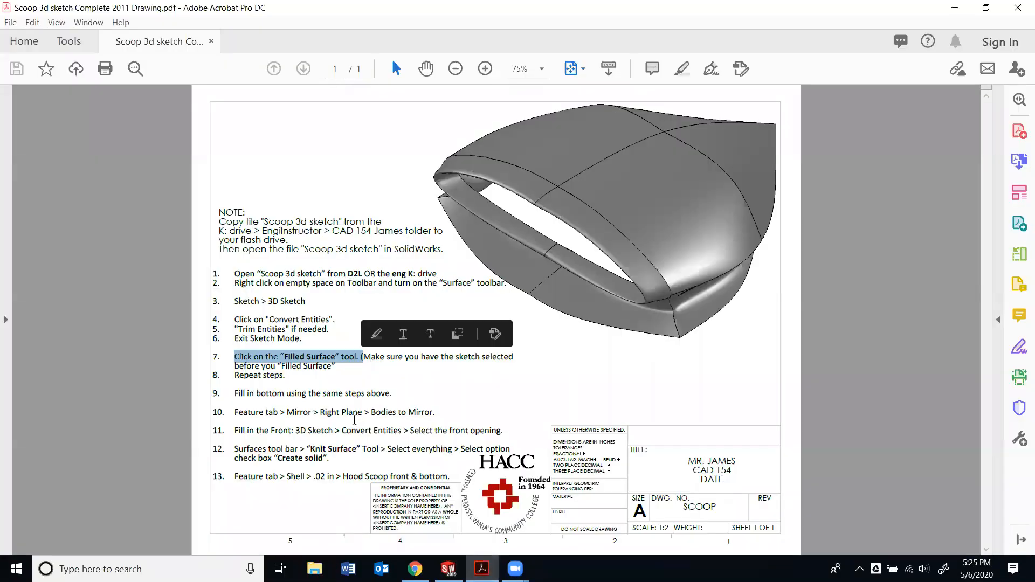
left_click(347, 412)
left_click_drag(367, 413, 439, 413)
left_click(440, 412)
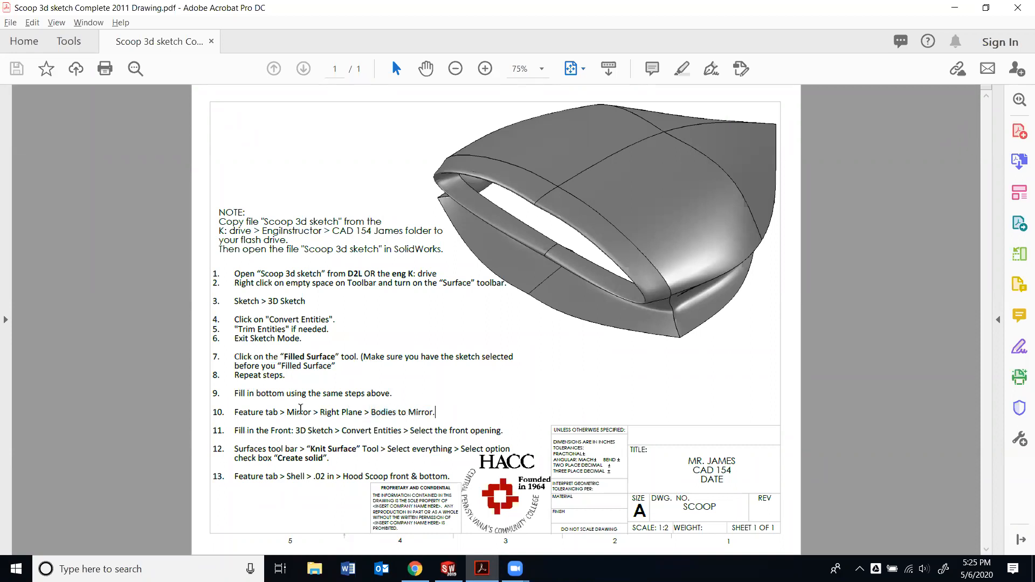
left_click_drag(322, 412, 434, 413)
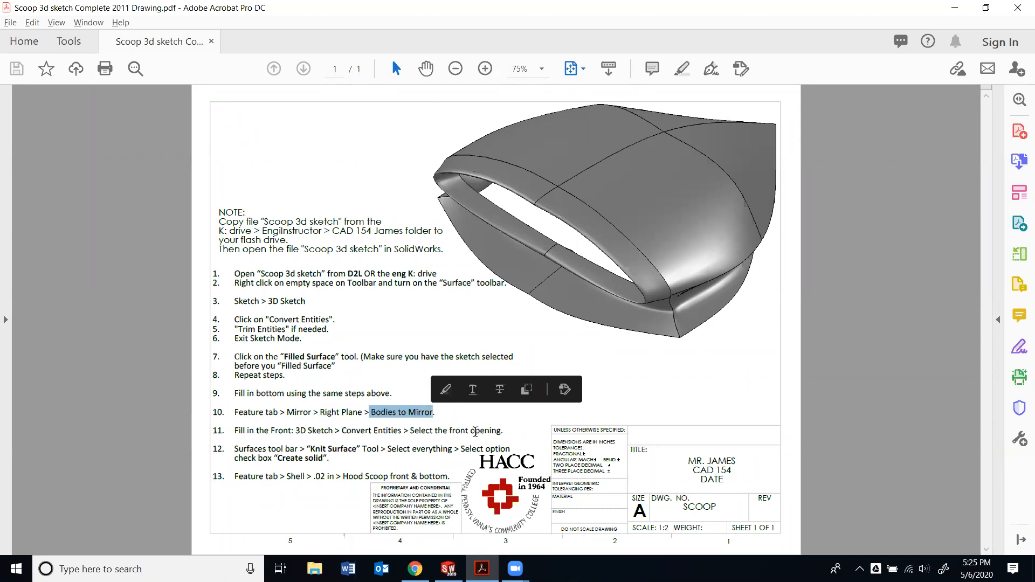
Return to SOLIDWORKS and mirror all six filled surface bodies of the scoop half about the Right Plane.
left_click(448, 569)
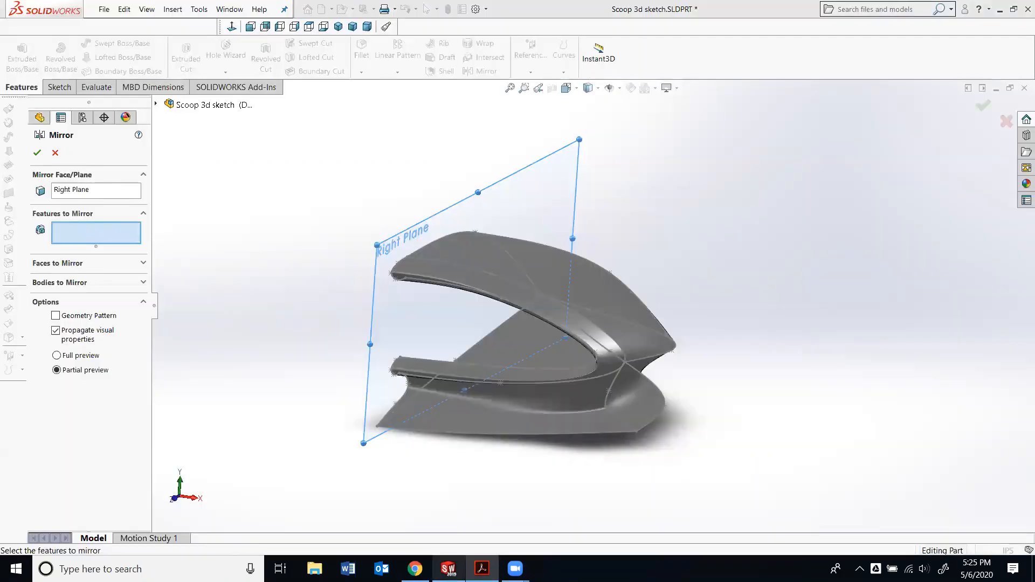
left_click(56, 283)
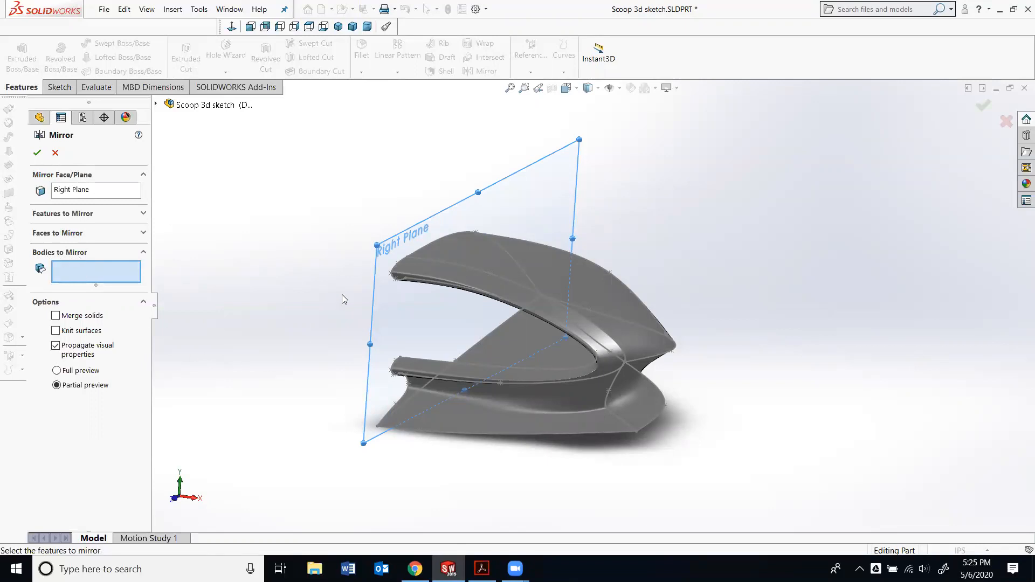
left_click_drag(406, 253, 764, 499)
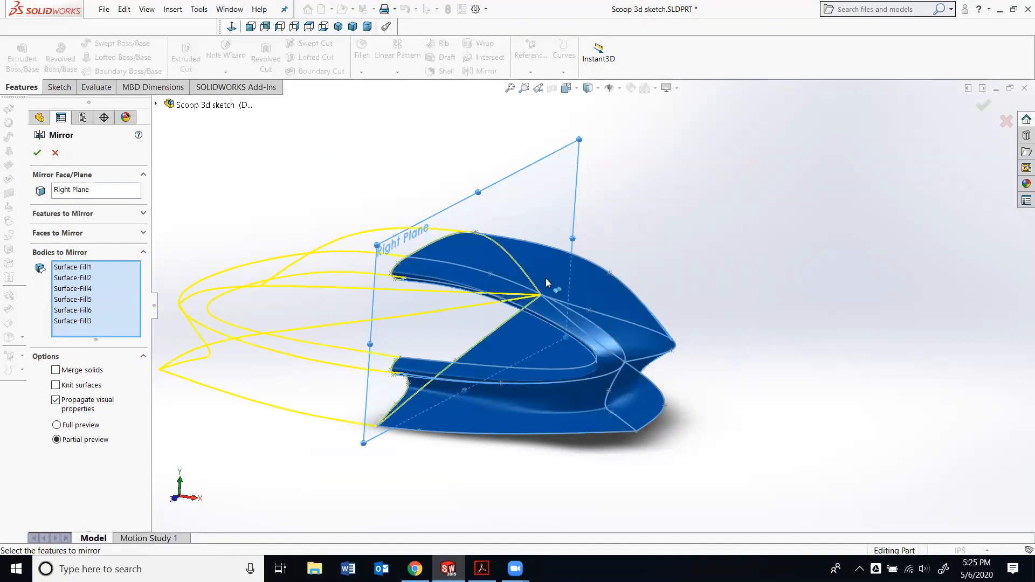
scroll(490, 403, "up", 1)
middle_click_drag(490, 404, 474, 353)
left_click(519, 264)
left_click(590, 280)
left_click(572, 278)
left_click(573, 278)
middle_click_drag(572, 278, 568, 371)
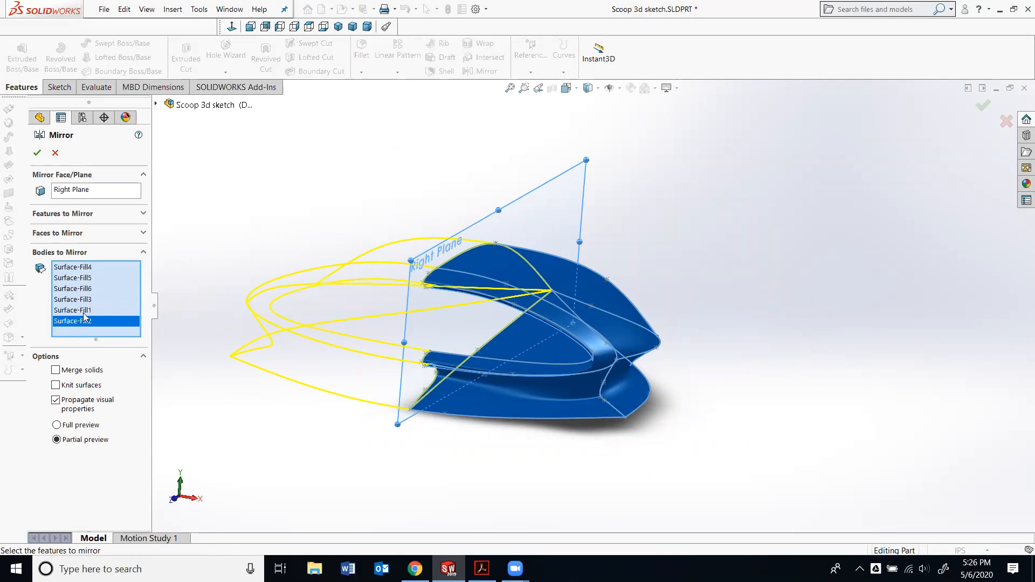
middle_click_drag(534, 367, 544, 391)
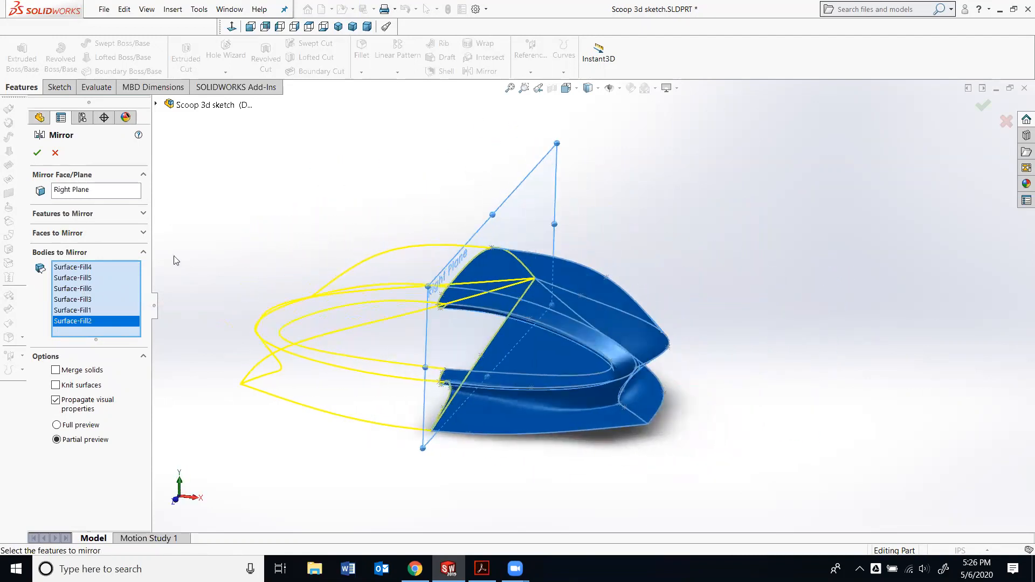
left_click(37, 153)
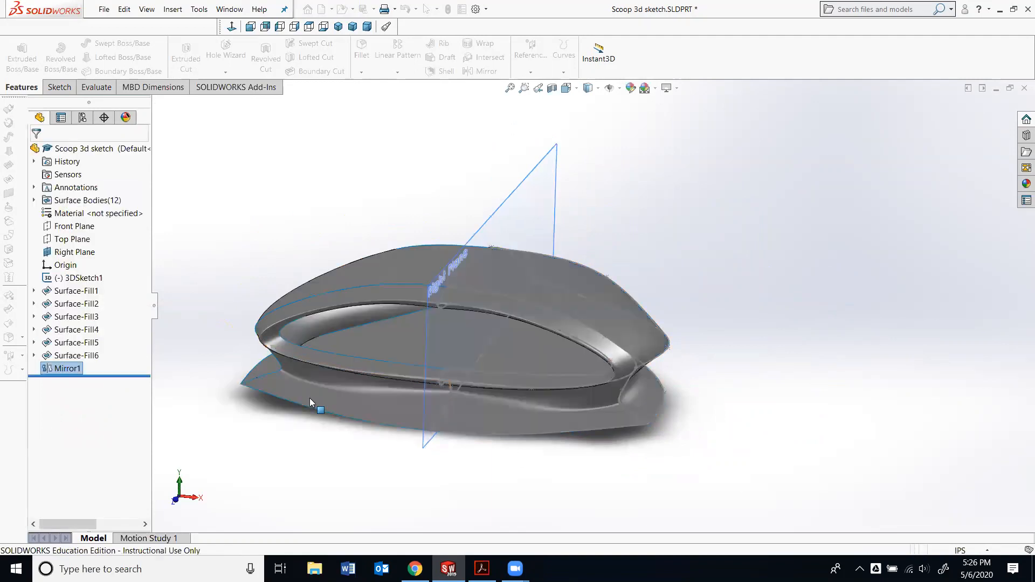
Examine the mirrored scoop and its open front from several angles.
left_click(345, 443)
mouse_move(341, 452)
middle_mouse_down()
mouse_move(341, 416)
mouse_move(331, 428)
mouse_move(336, 443)
middle_mouse_up()
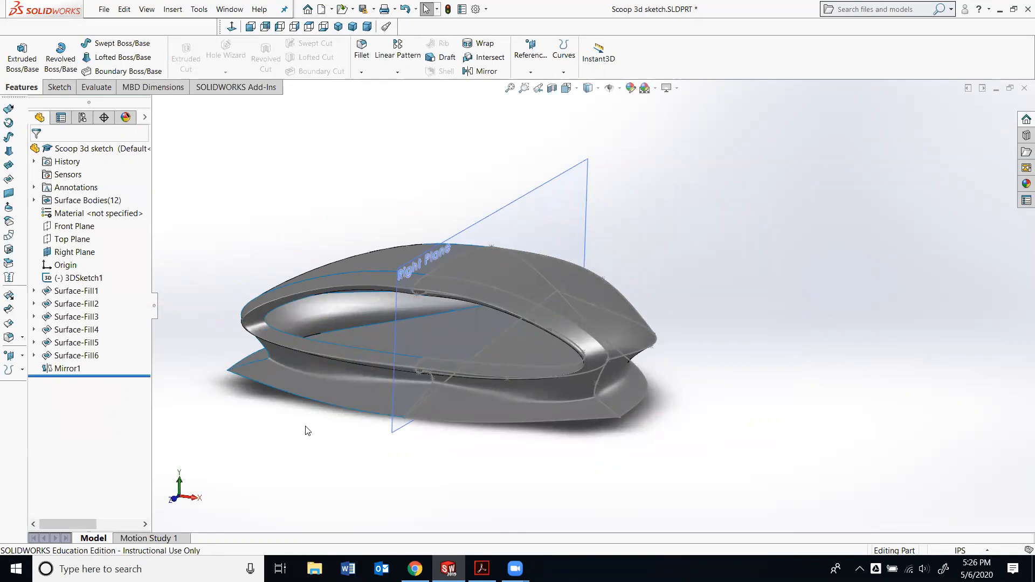
scroll(360, 253, "down", 2)
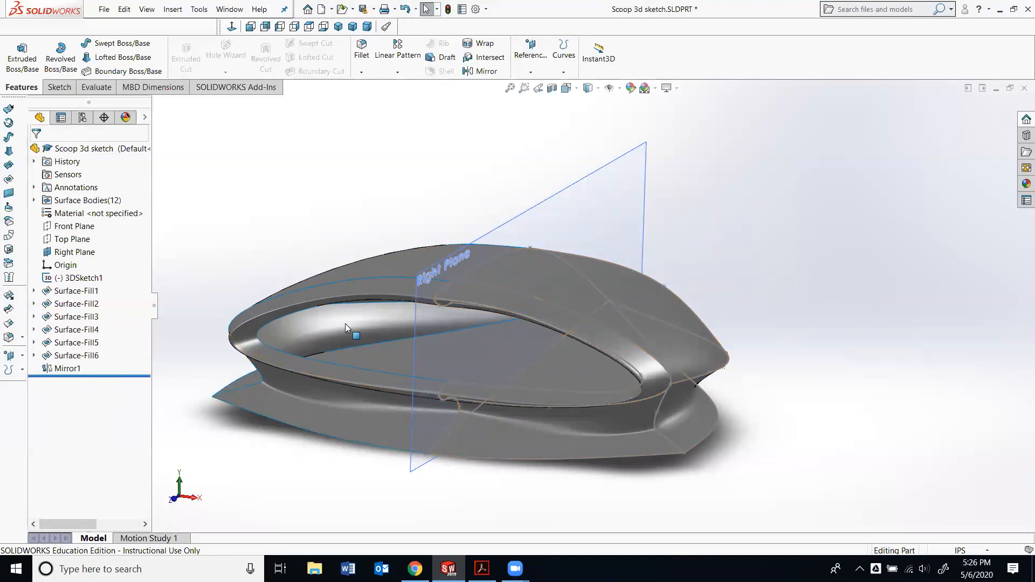
middle_click_drag(548, 376, 499, 342)
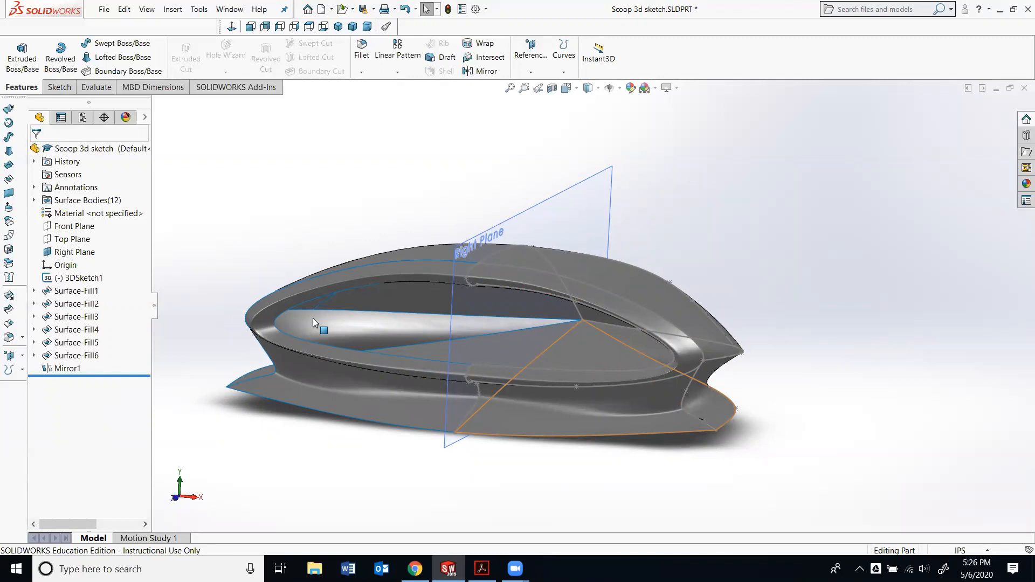
middle_click_drag(376, 360, 666, 367)
middle_click_drag(606, 336, 387, 342)
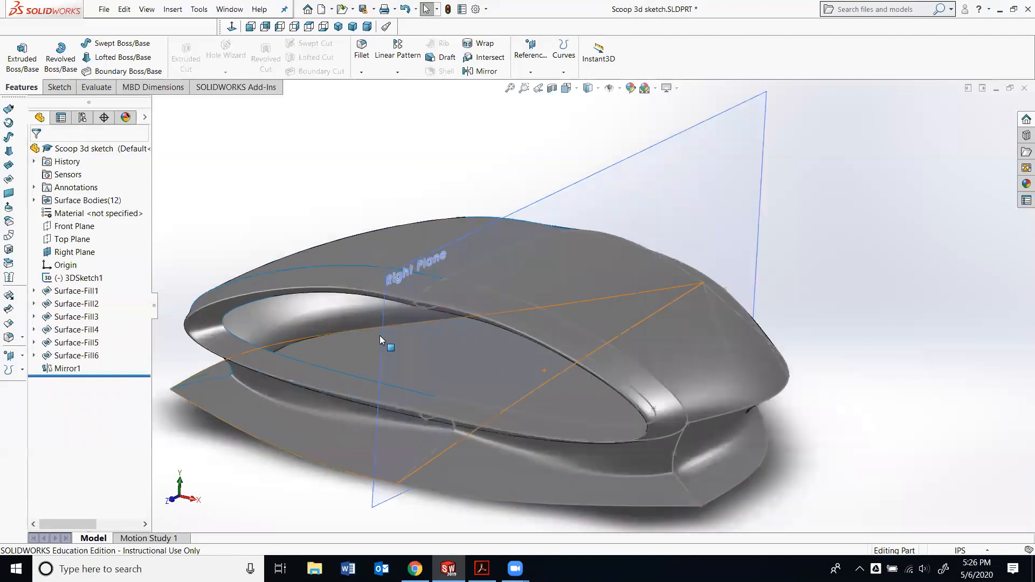
middle_click_drag(434, 381, 539, 397)
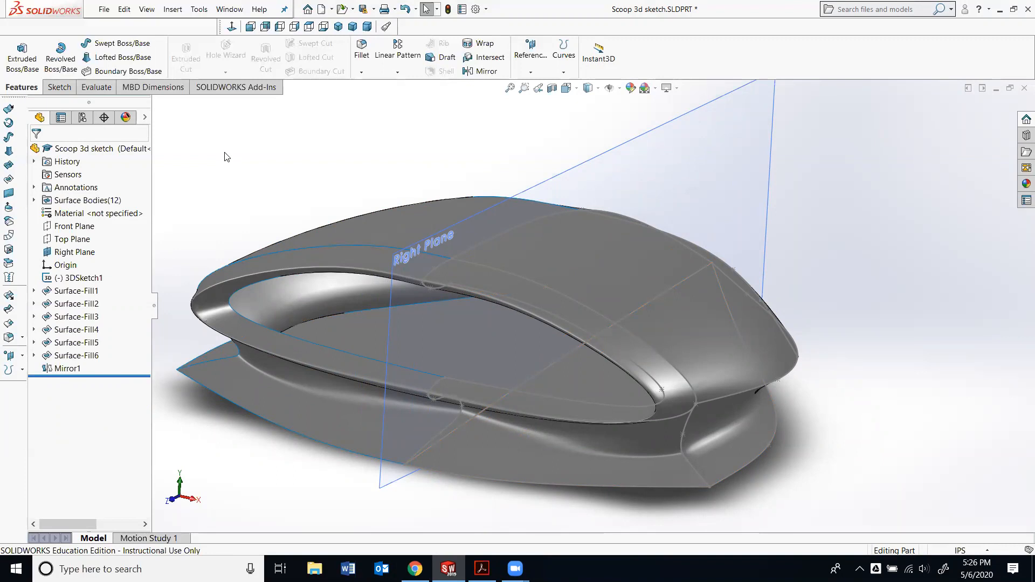
Create a 3D sketch by converting both halves of the inner edge around the scoop's front opening.
left_click(58, 88)
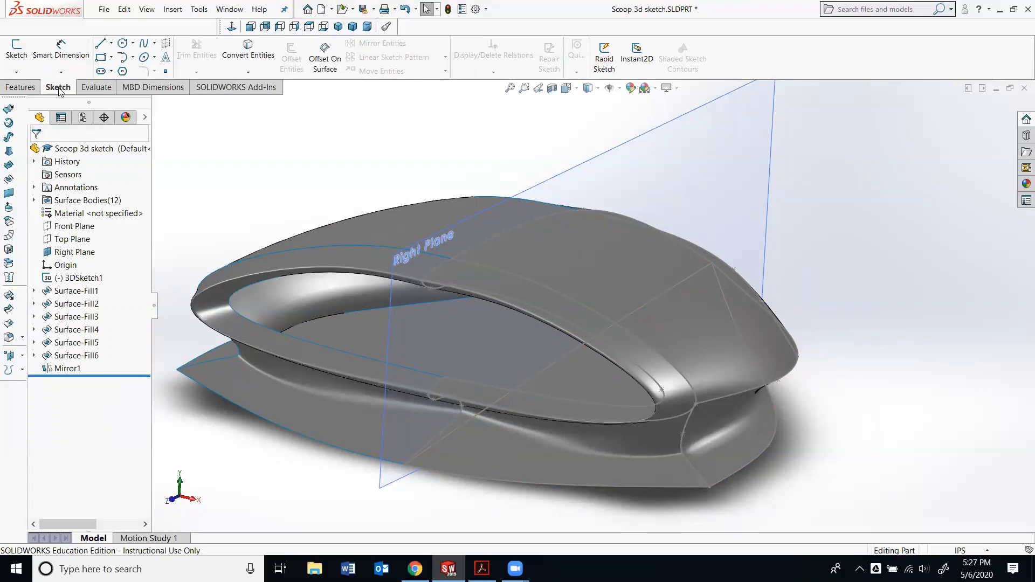
left_click(17, 73)
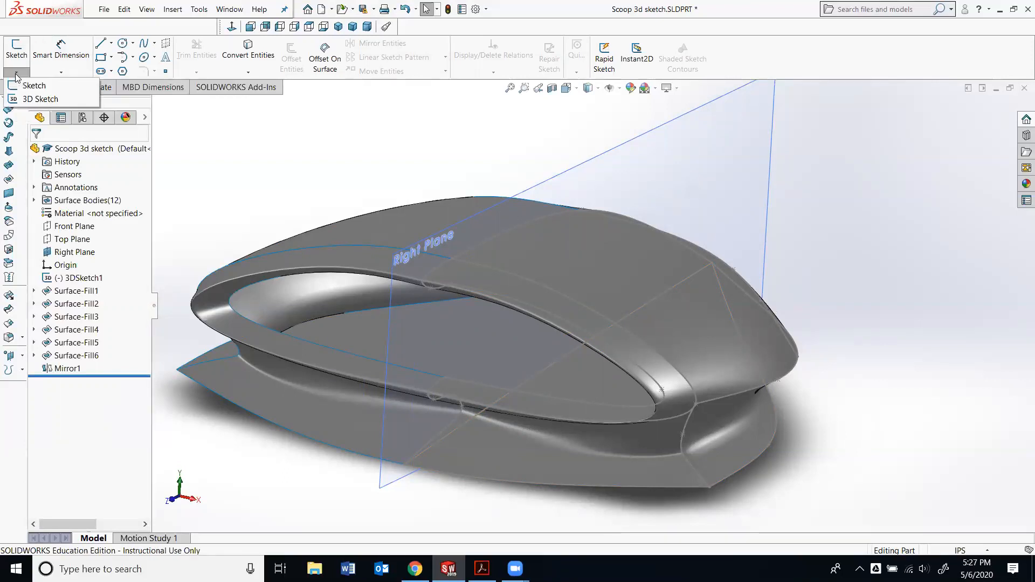
left_click(58, 100)
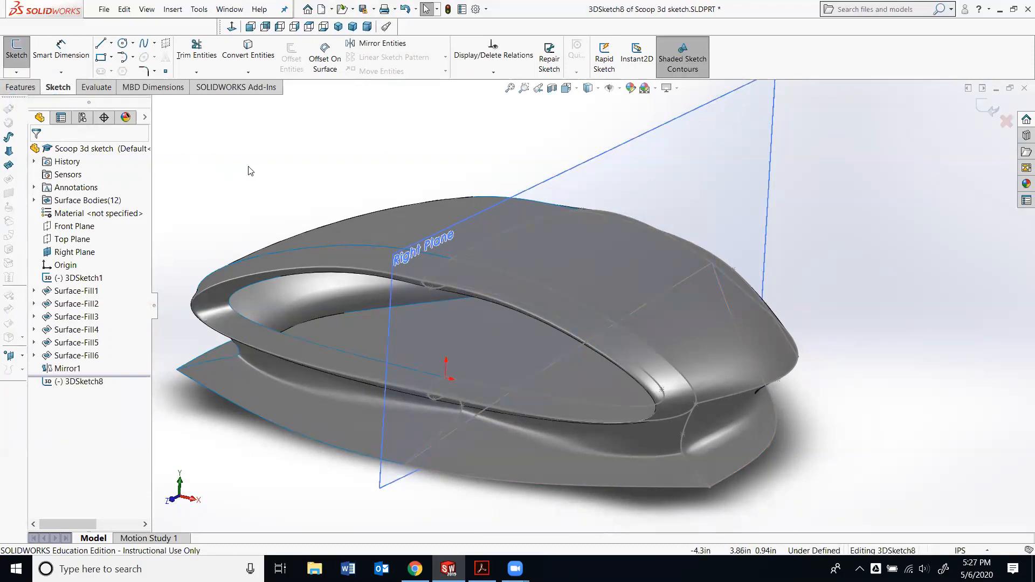
left_click(251, 61)
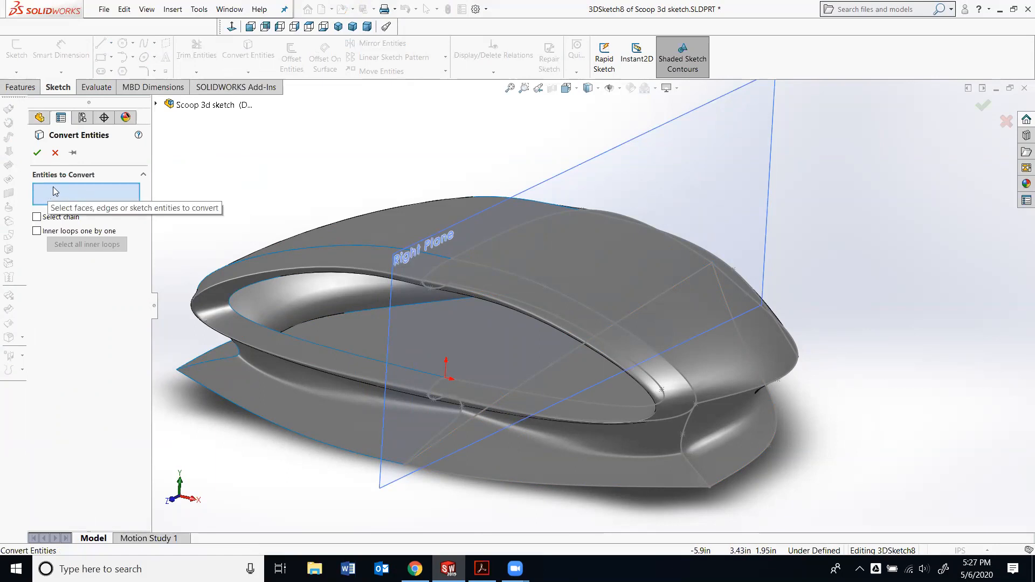
left_click(302, 344)
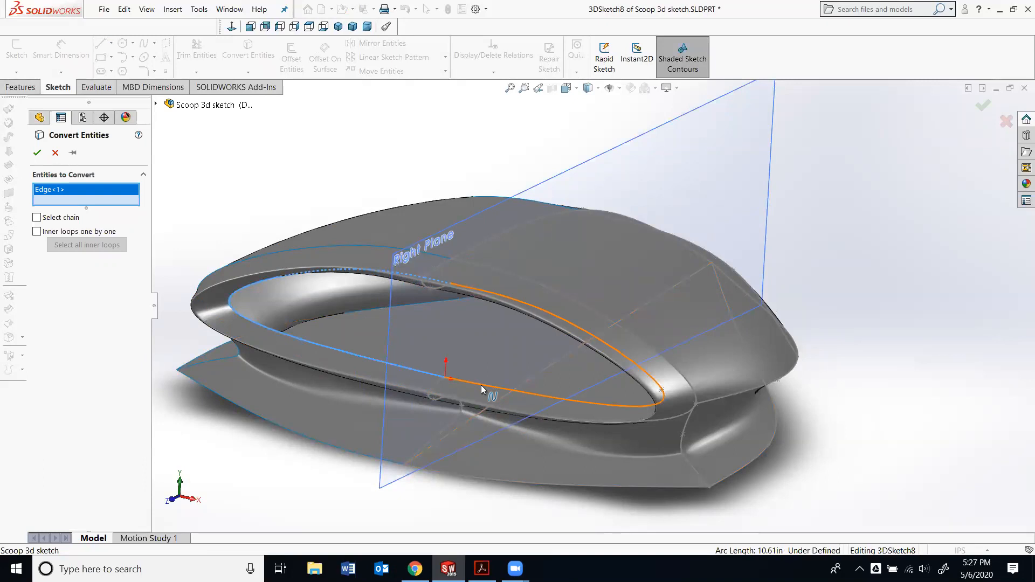
left_click(483, 389)
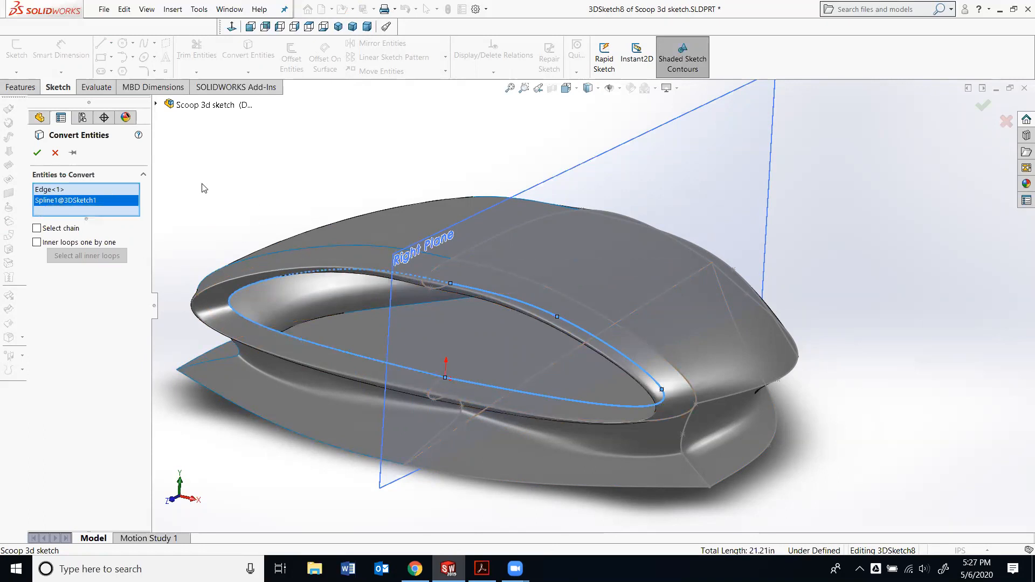
left_click(37, 155)
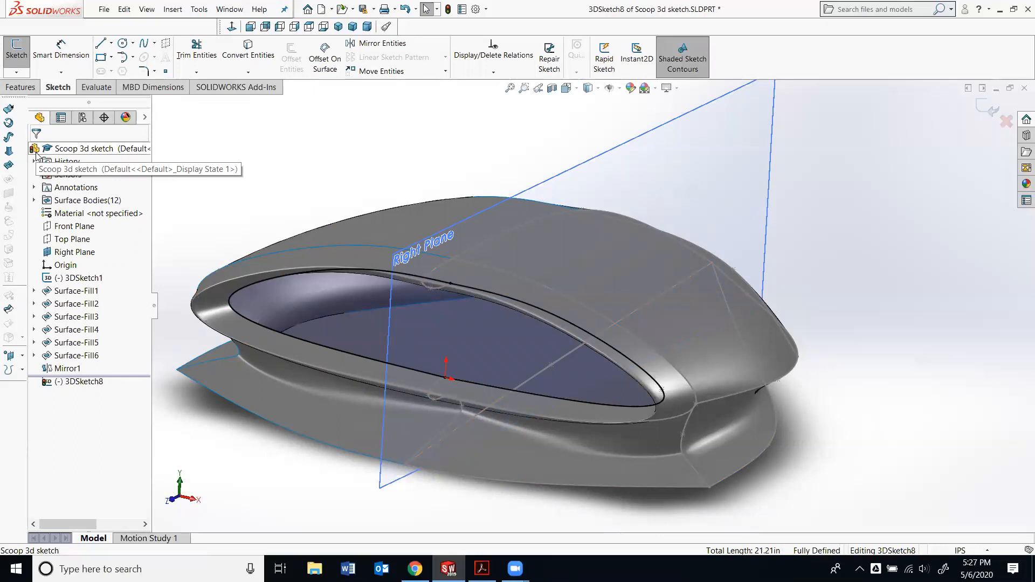
left_click(980, 110)
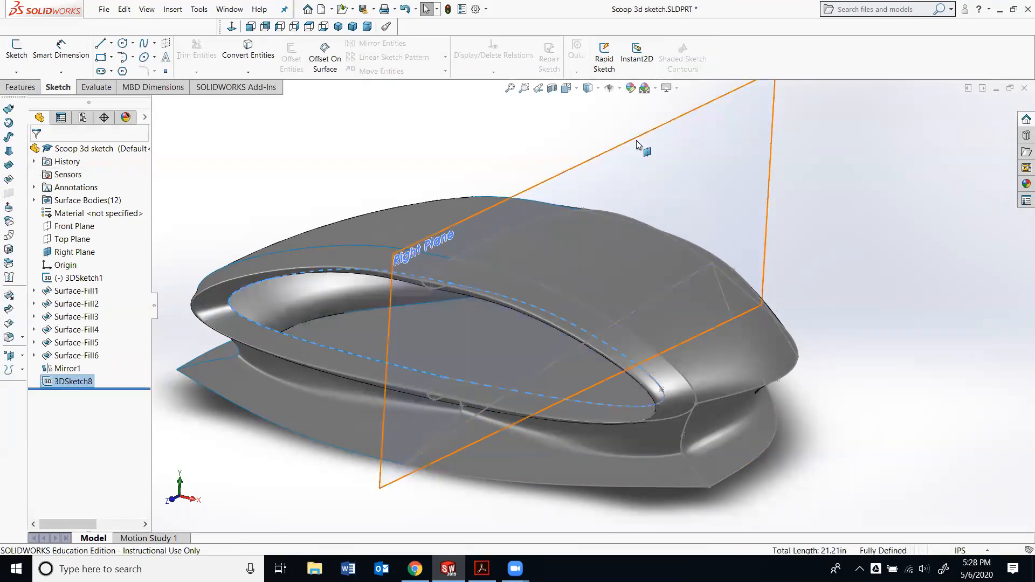
Close the front opening with a filled surface bounded by the converted 3D sketch, using Contact edge settings.
left_click(77, 383)
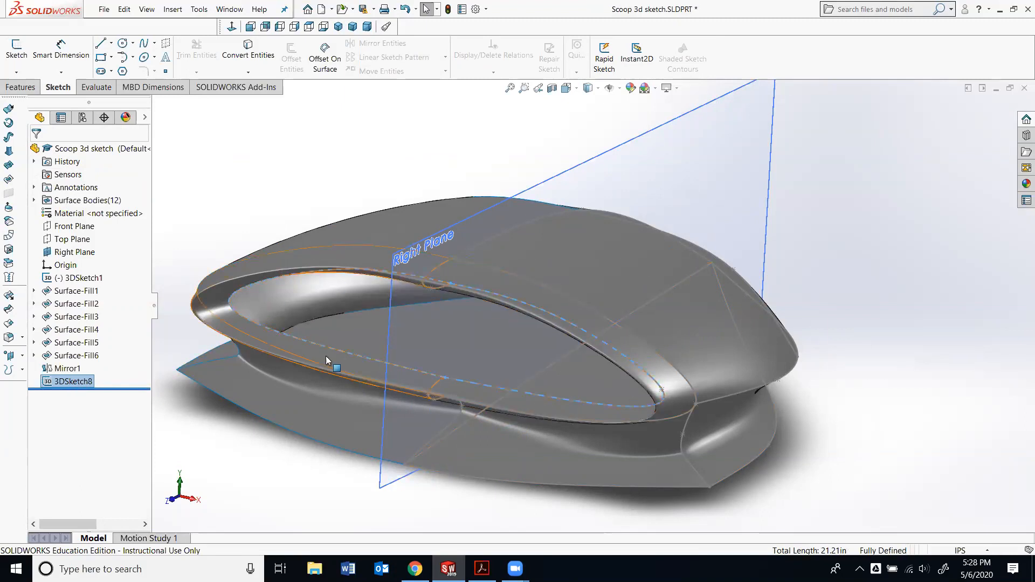
left_click(8, 182)
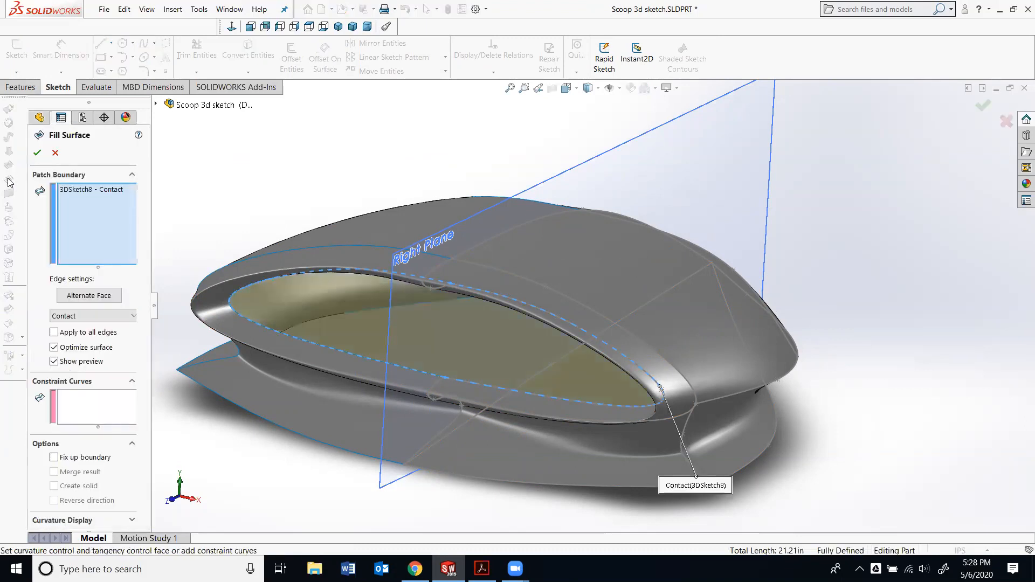
left_click(37, 152)
mouse_move(231, 189)
middle_mouse_down()
mouse_move(237, 177)
mouse_move(224, 187)
mouse_move(219, 254)
mouse_move(277, 320)
mouse_move(323, 338)
middle_mouse_up()
scroll(828, 285, "up", 1)
scroll(829, 285, "down", 1)
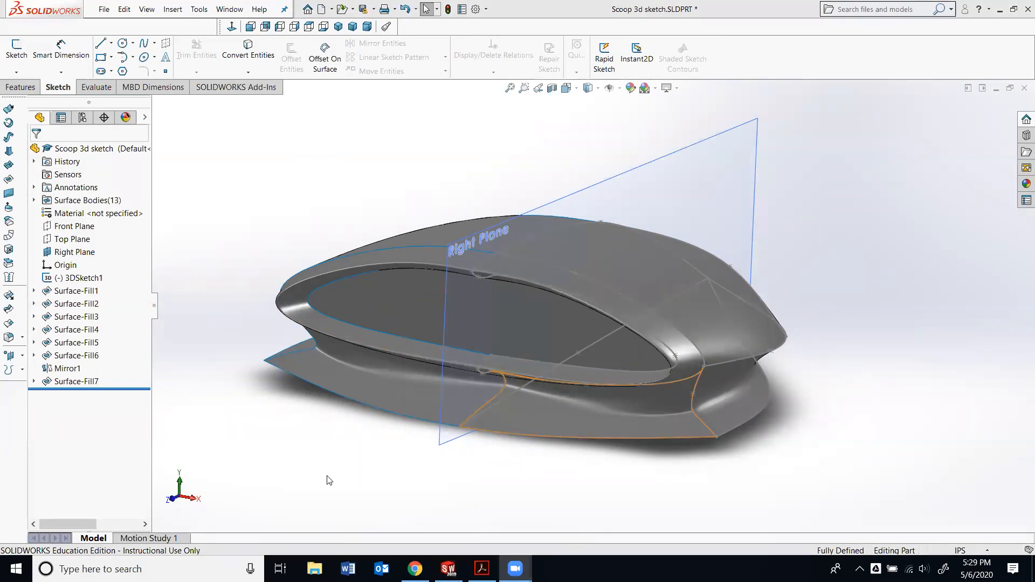
Check instruction 12 on knitting surfaces in the lab drawing PDF in Adobe Acrobat, and return to SOLIDWORKS.
left_click(481, 569)
left_click(340, 431)
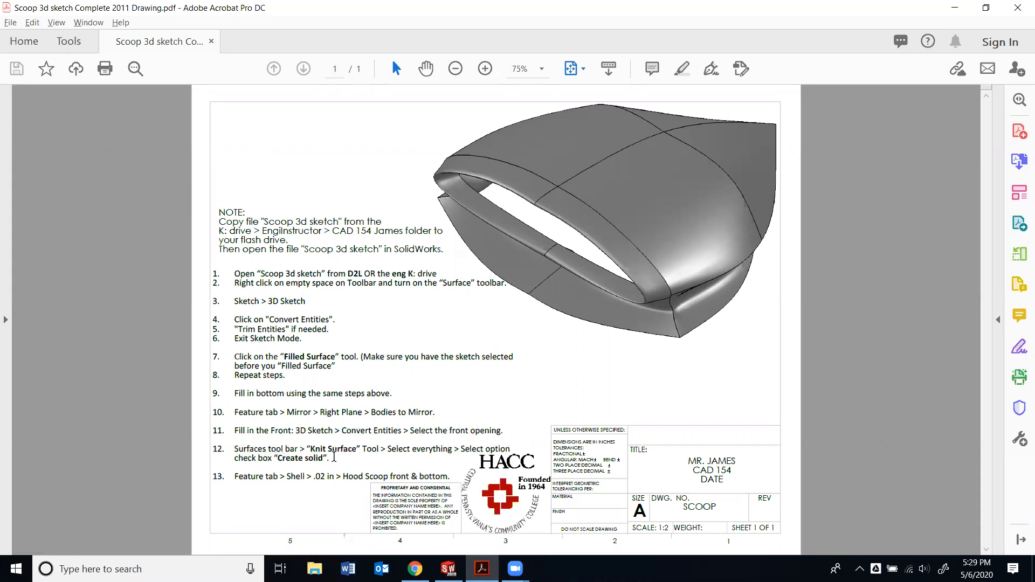
left_click(446, 566)
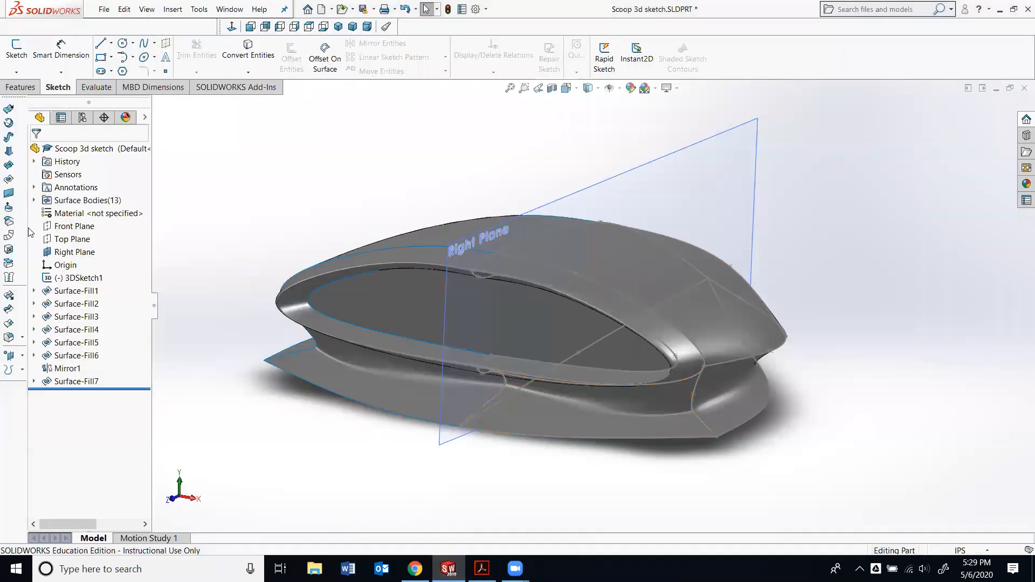
Knit all the scoop's filled and mirrored surfaces together with the Create solid option enabled.
left_click(9, 279)
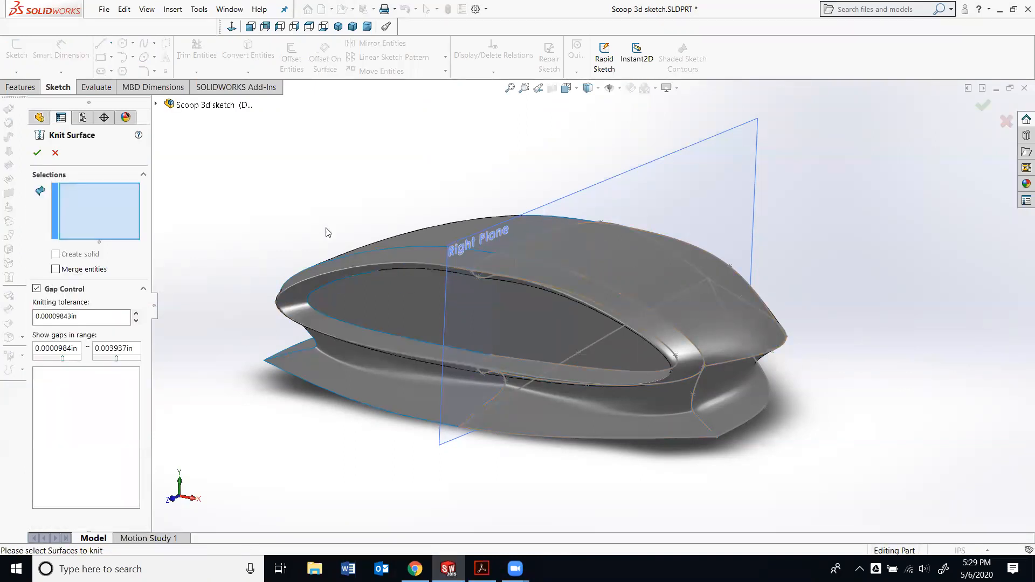
left_click_drag(222, 137, 884, 511)
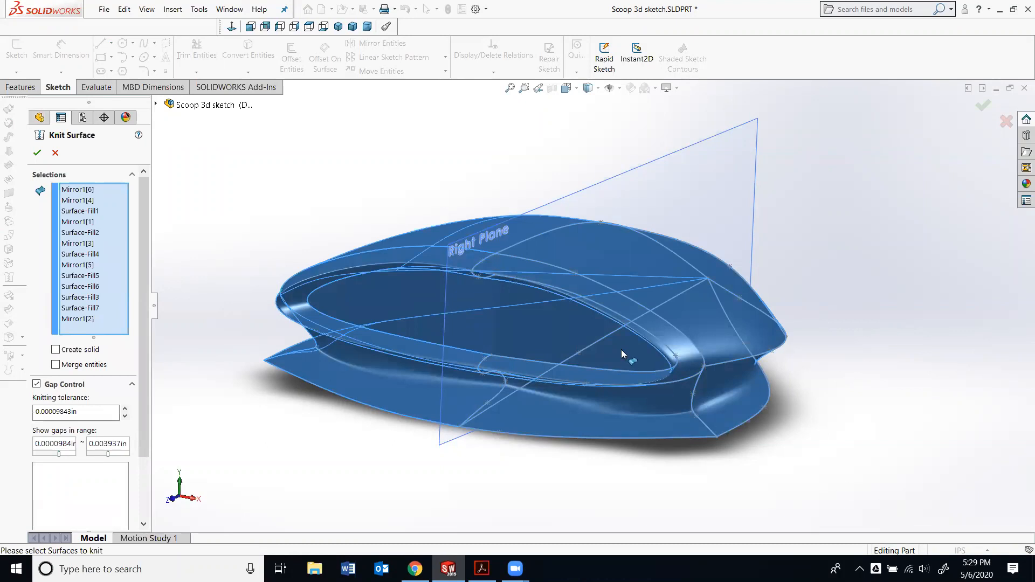
middle_click_drag(823, 494, 765, 345)
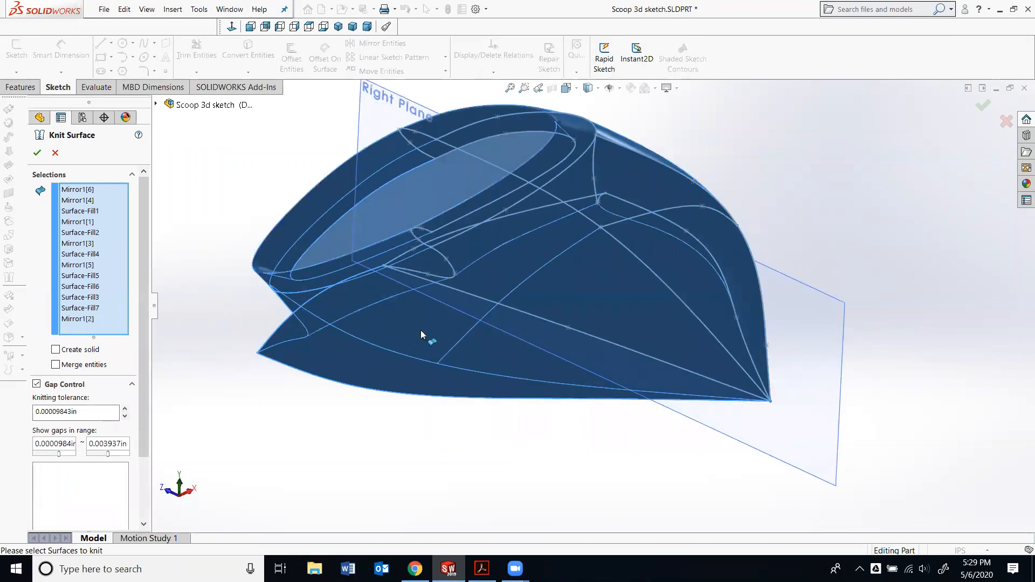
middle_click_drag(650, 313, 202, 531)
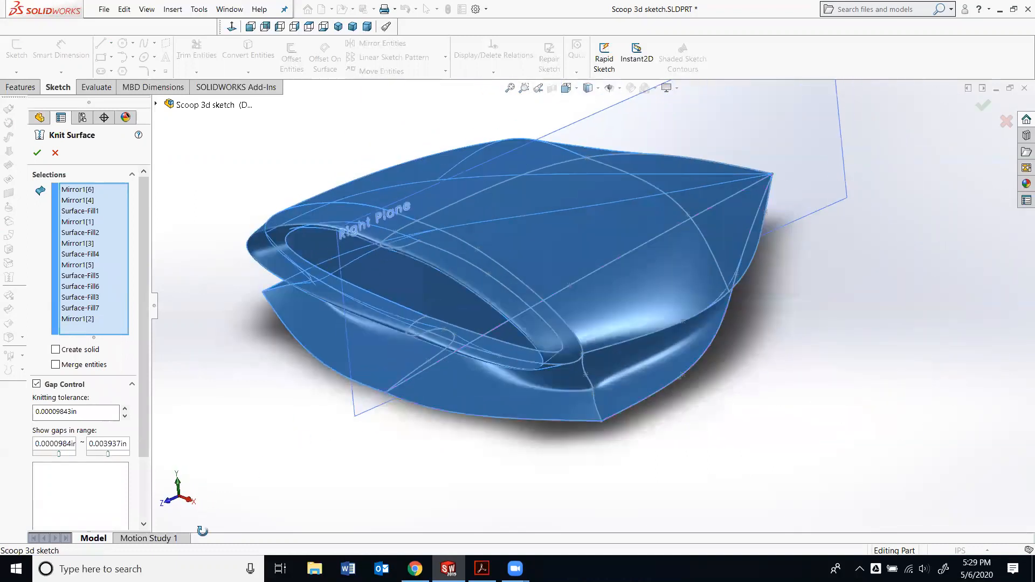
scroll(519, 314, "up", 2)
scroll(581, 197, "down", 1)
scroll(649, 387, "down", 1)
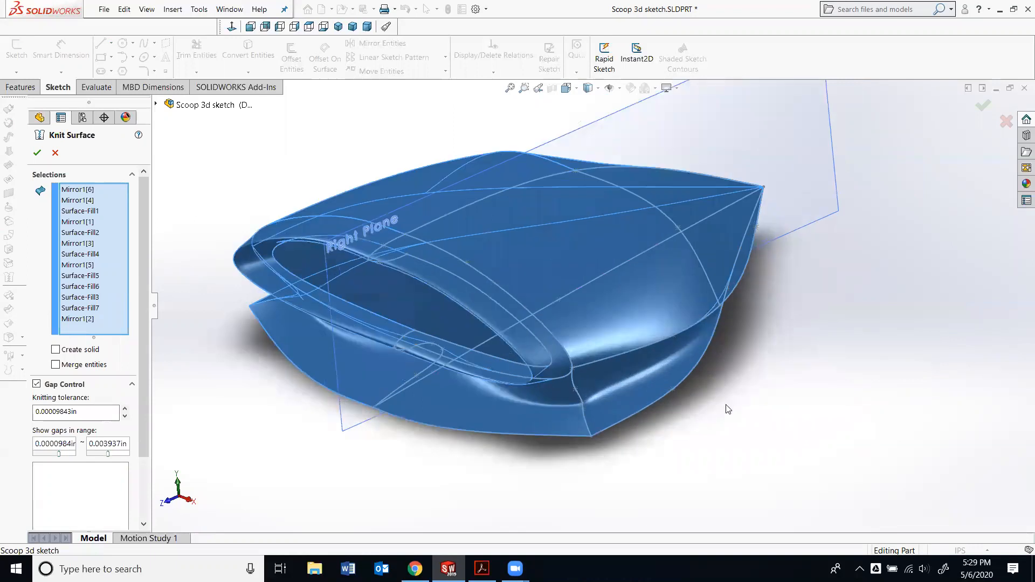
middle_click_drag(726, 408, 744, 423)
scroll(547, 329, "up", 2)
scroll(542, 248, "down", 1)
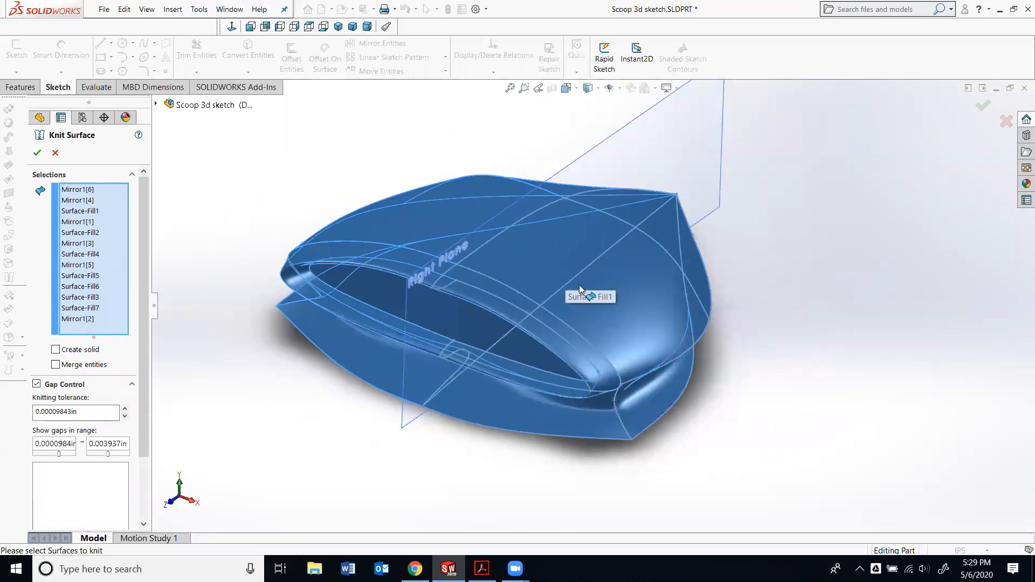
scroll(579, 285, "down", 1)
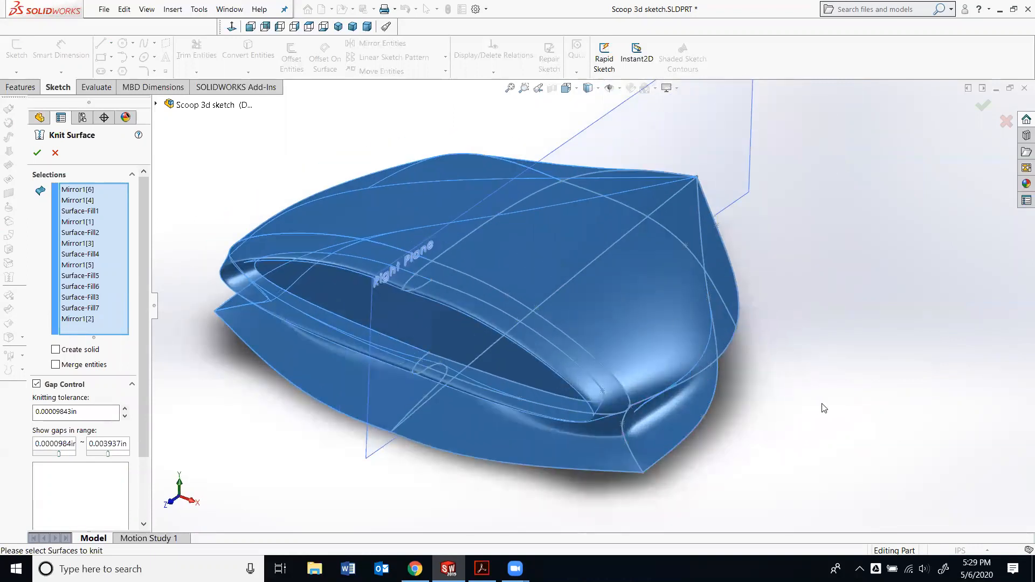
left_click(56, 350)
left_click(36, 154)
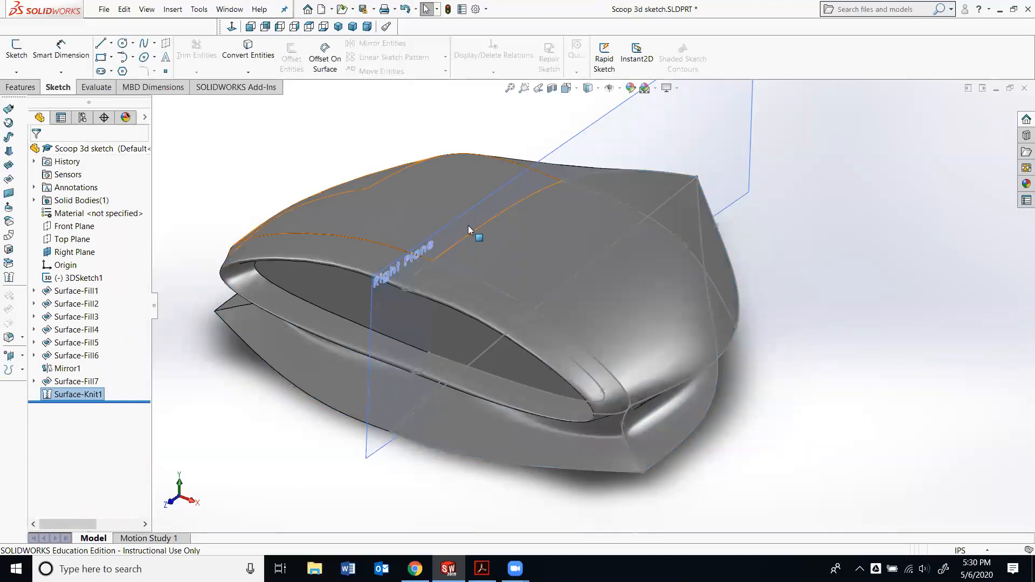
Inspect the knitted scoop's interior with a temporary section view on the Front Plane, moving the cut to about 1.66 in, and cancel it.
scroll(517, 235, "up", 1)
scroll(560, 237, "down", 1)
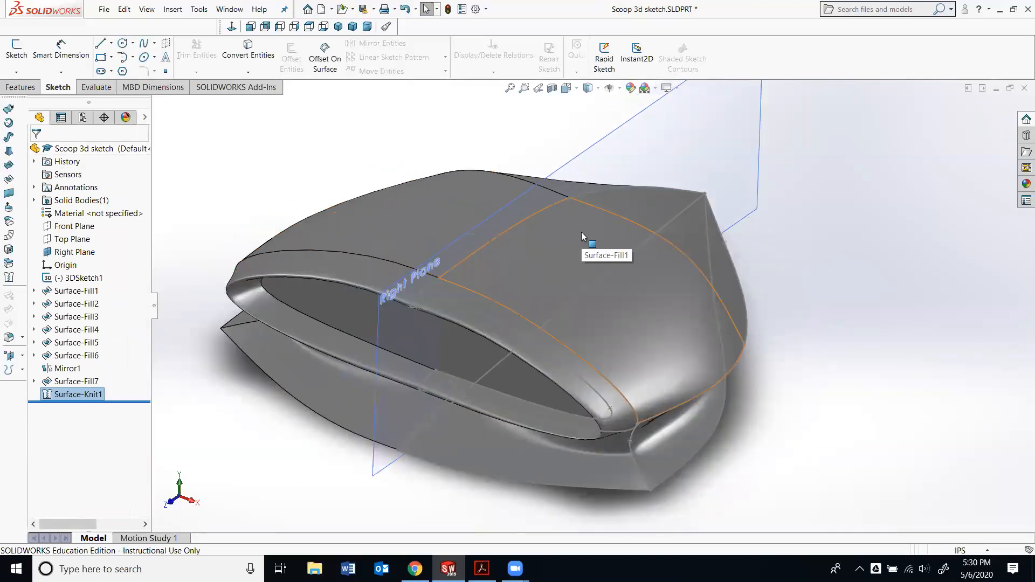
scroll(507, 257, "up", 1)
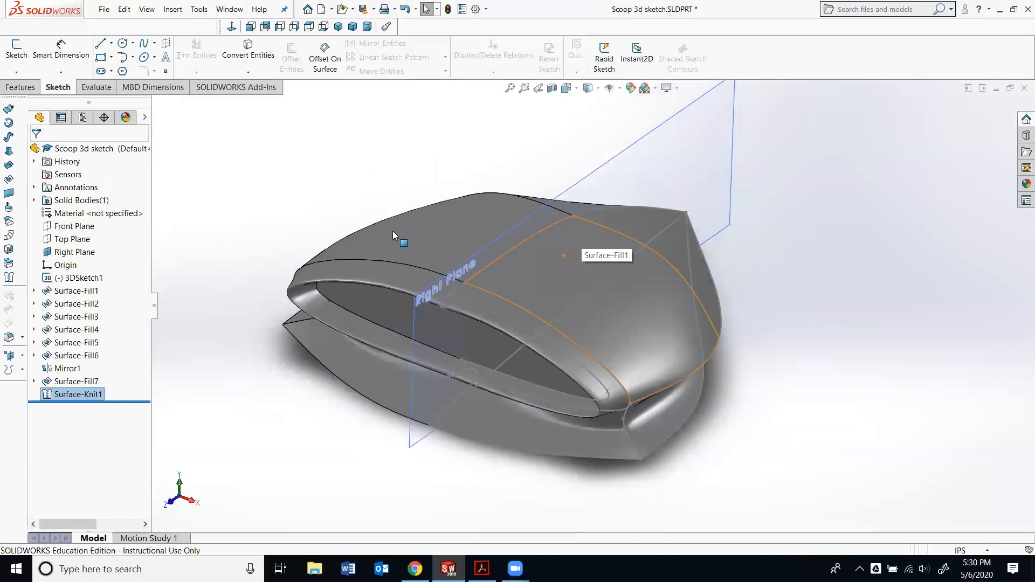
left_click(552, 88)
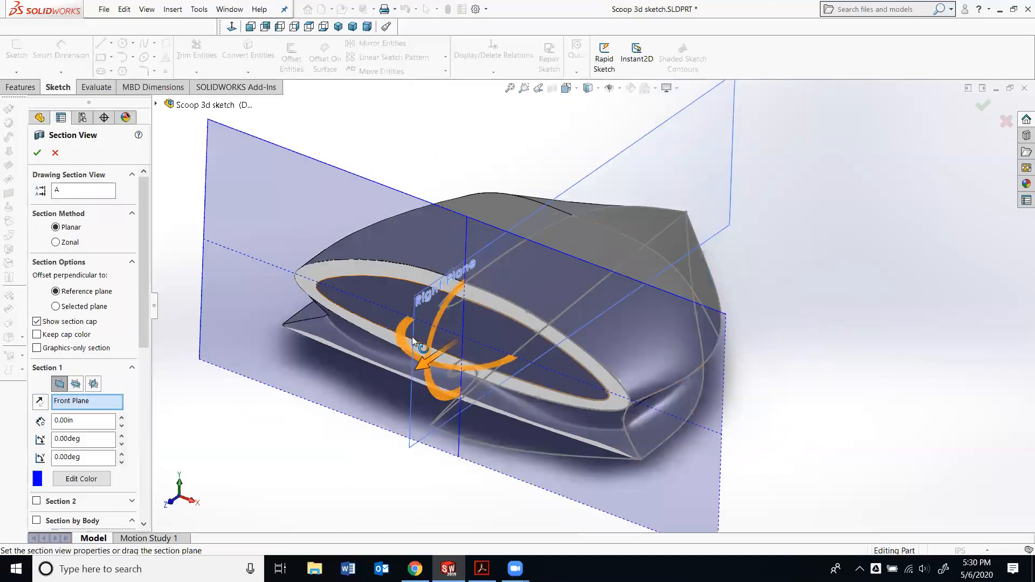
left_click_drag(419, 363, 399, 400)
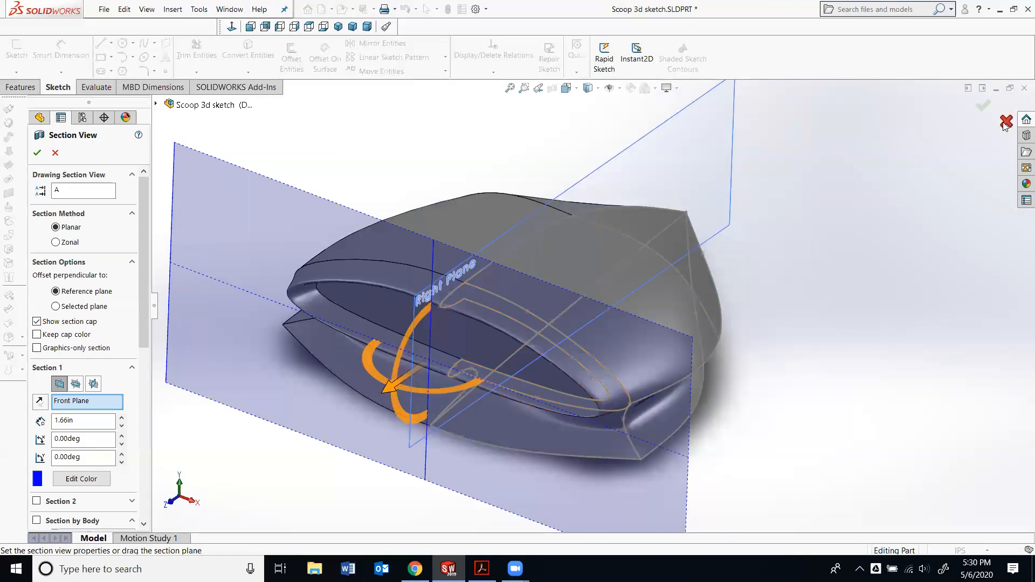
left_click(1006, 123)
middle_click_drag(338, 428, 335, 388)
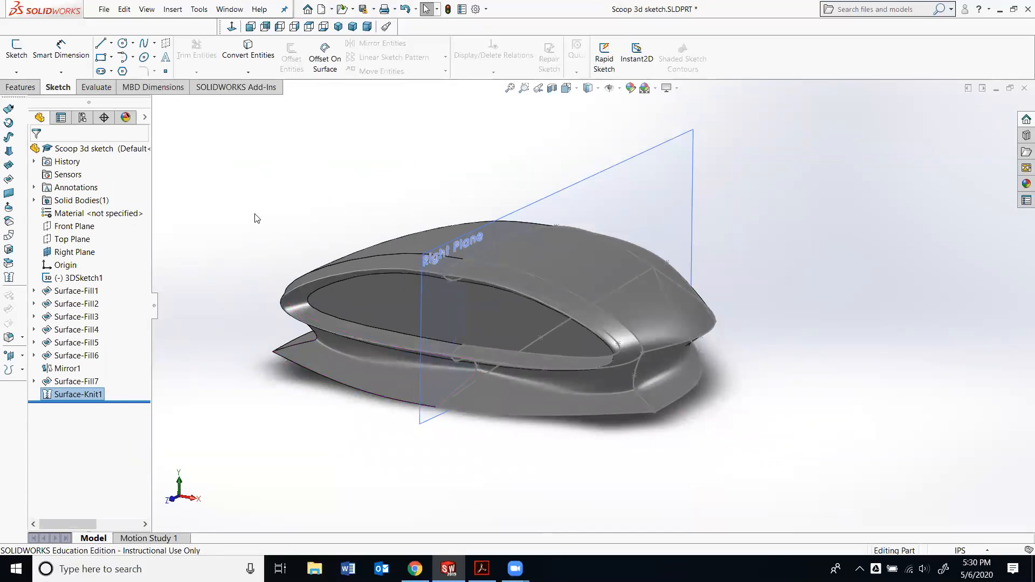
Start a Shell feature and choose the front opening face and both bottom faces as the faces to remove.
left_click(21, 88)
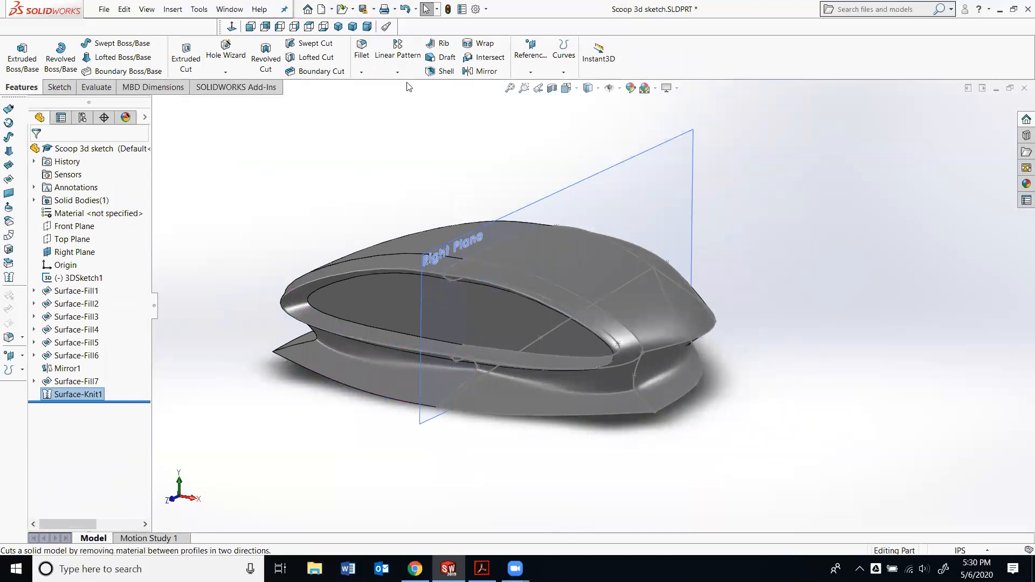
left_click(442, 72)
left_click(406, 305)
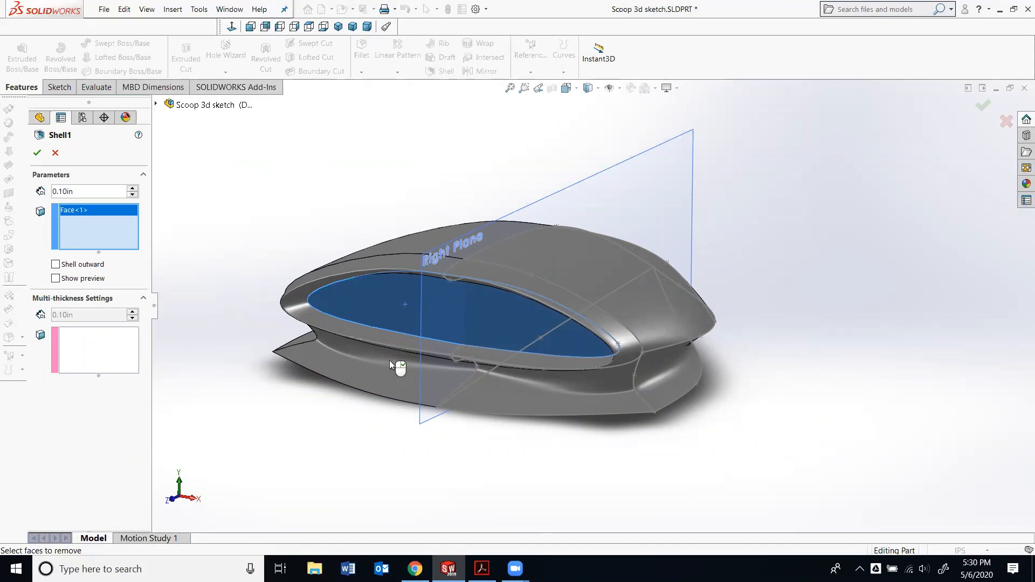
middle_click_drag(391, 282, 397, 296)
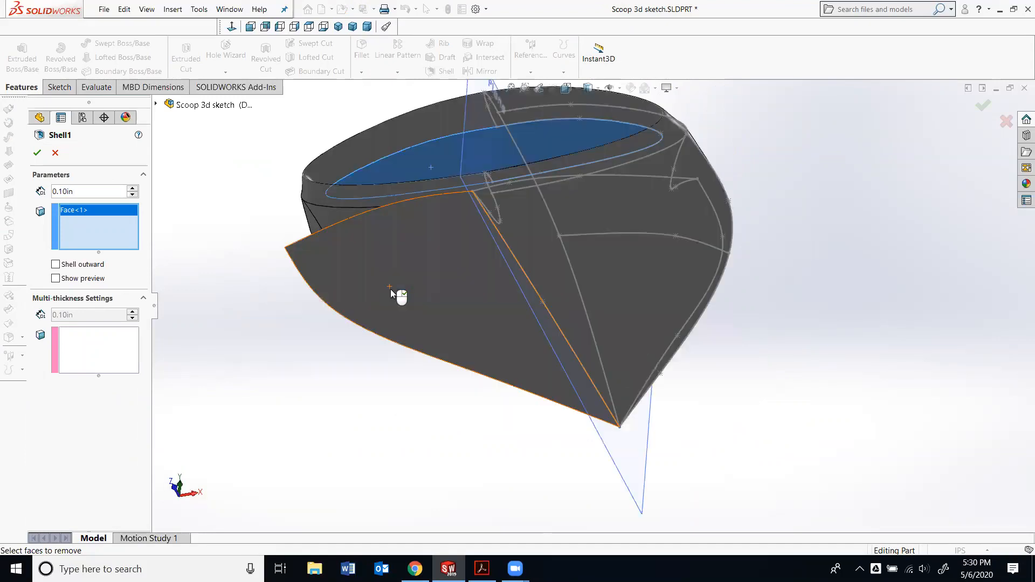
left_click(434, 264)
left_click(578, 261)
scroll(563, 243, "up", 4)
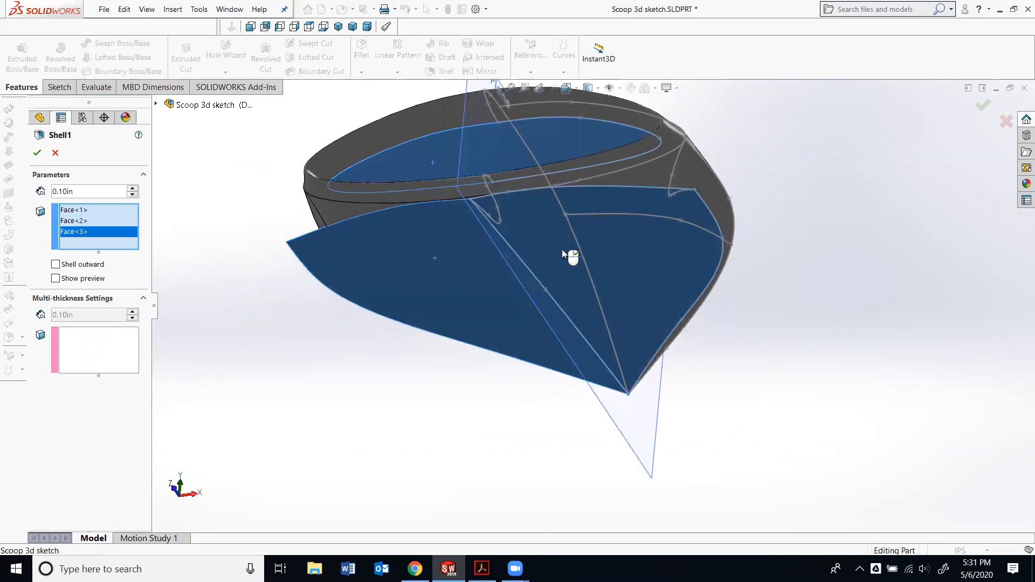
scroll(546, 145, "down", 3)
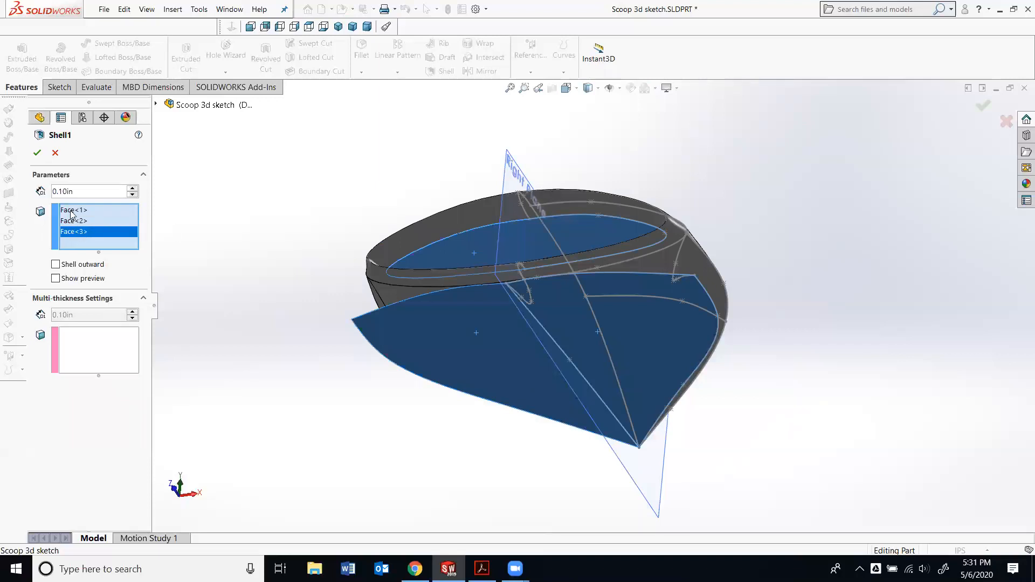
middle_click_drag(404, 248, 454, 272)
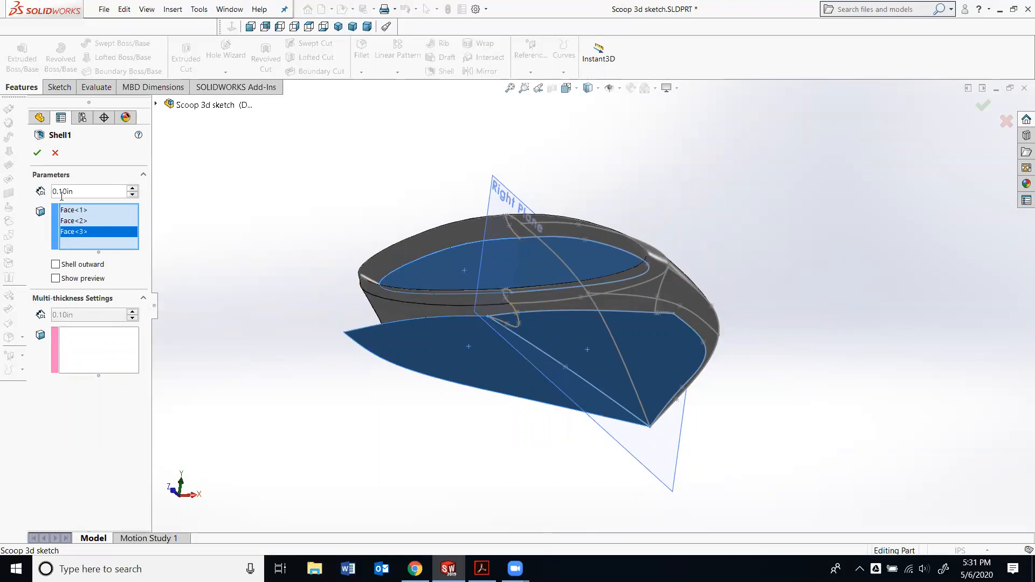
Check the shell thickness in the drawing PDF in Adobe Acrobat, return to SOLIDWORKS, and create the shell with a 0.02 in thickness.
left_click(482, 568)
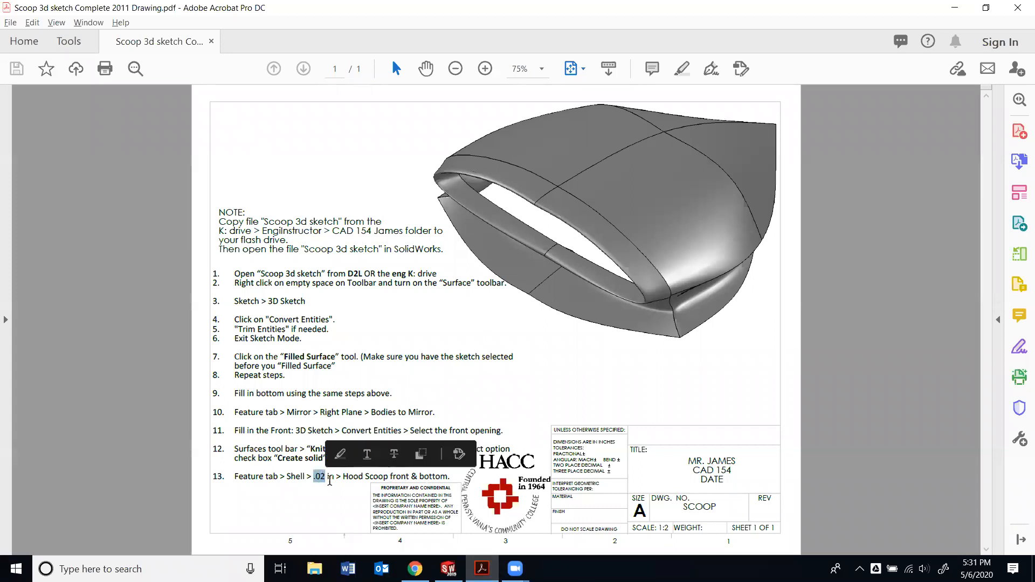
key("alt+Tab")
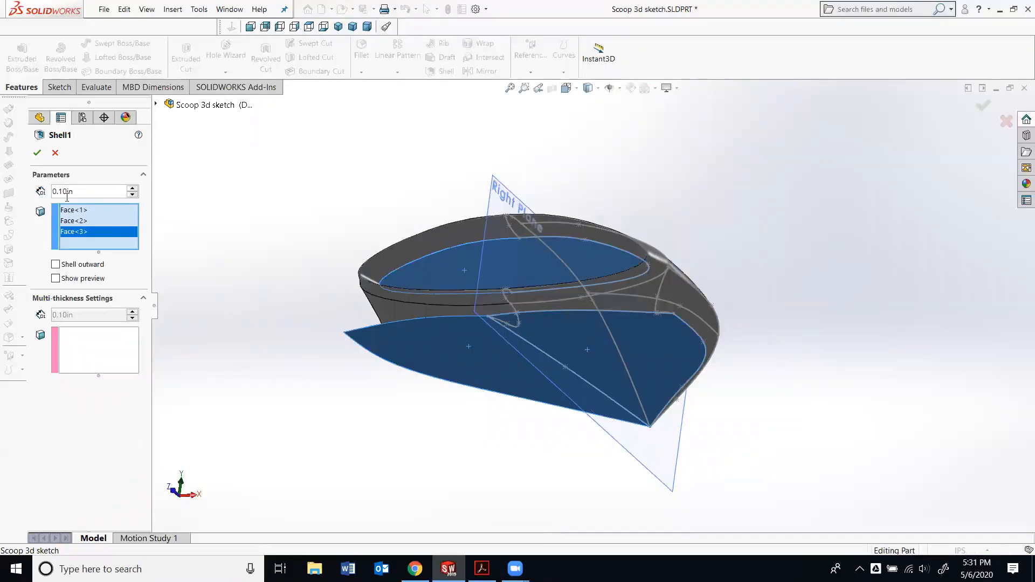
left_click_drag(56, 190, 43, 193)
type(".02")
left_click(93, 176)
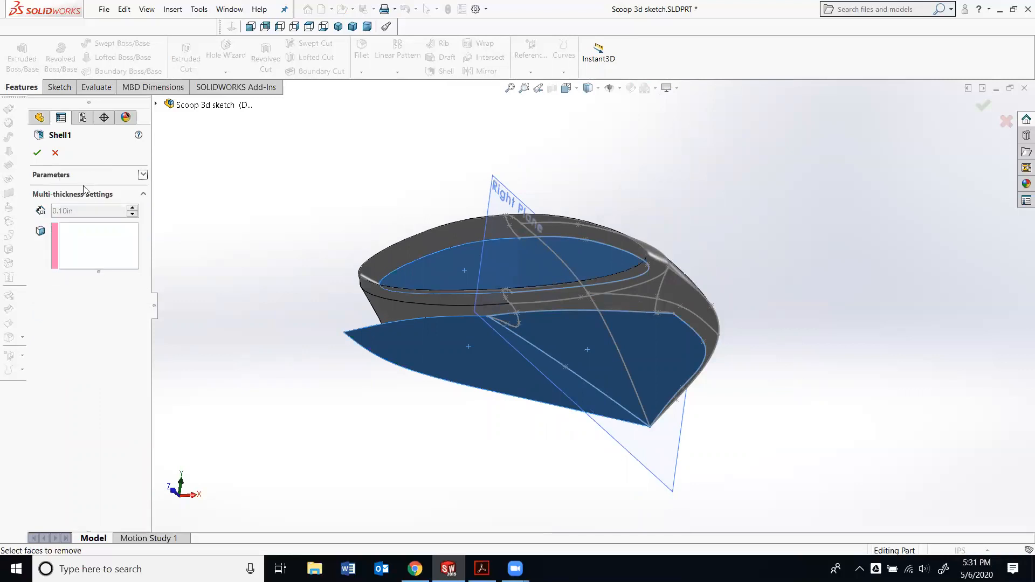
left_click(143, 175)
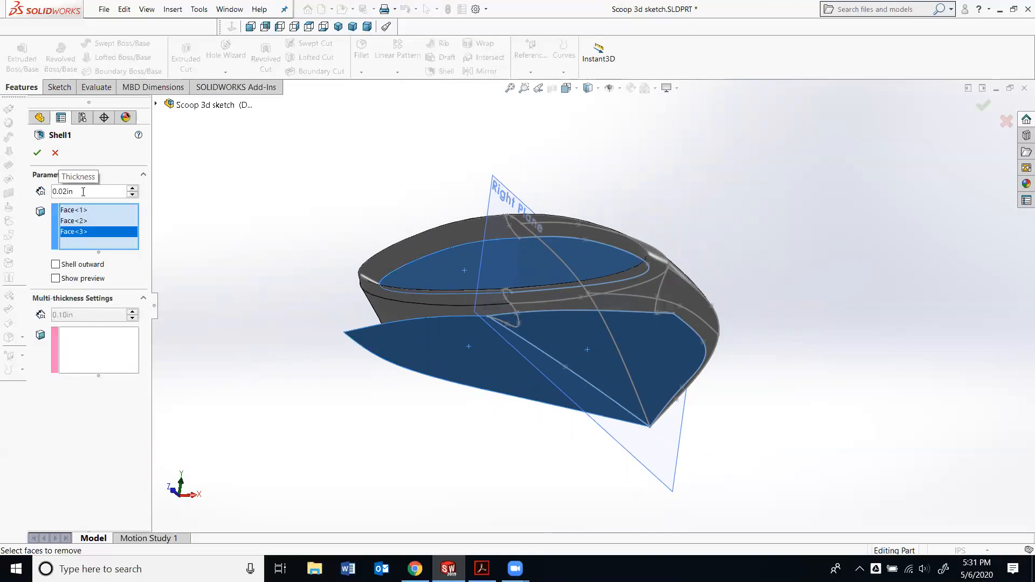
left_click(37, 153)
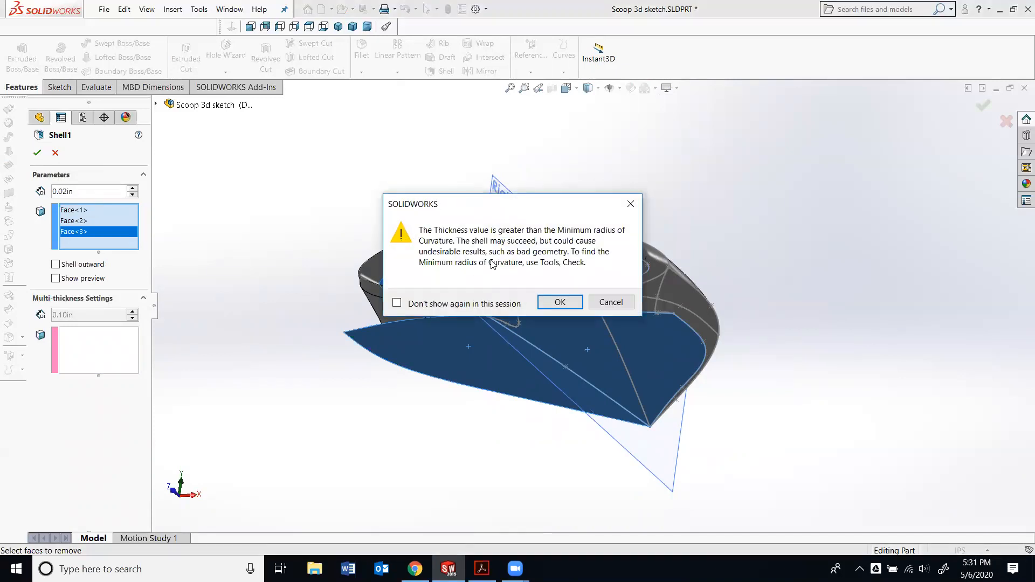
left_click_drag(487, 207, 253, 139)
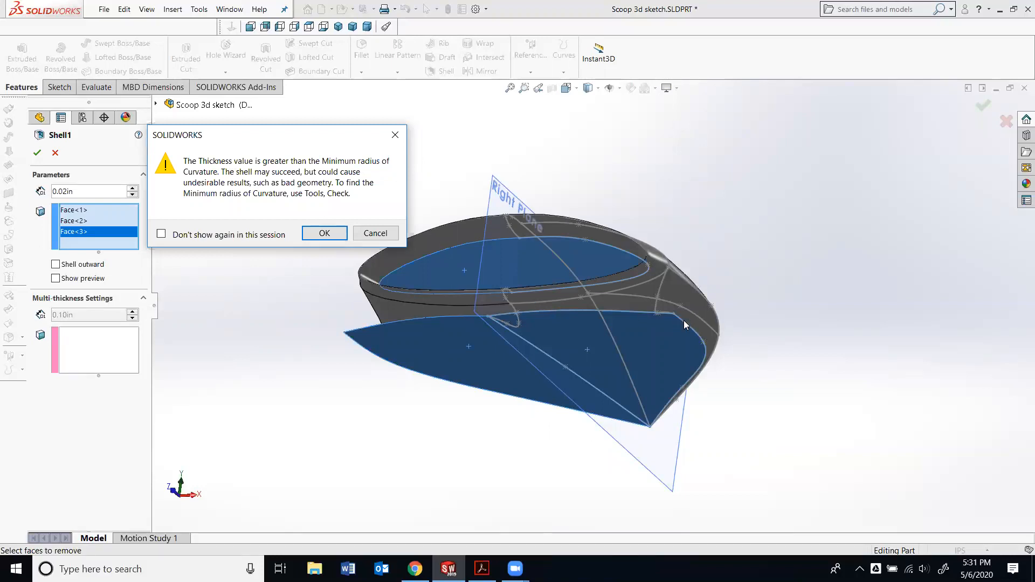
left_click(324, 234)
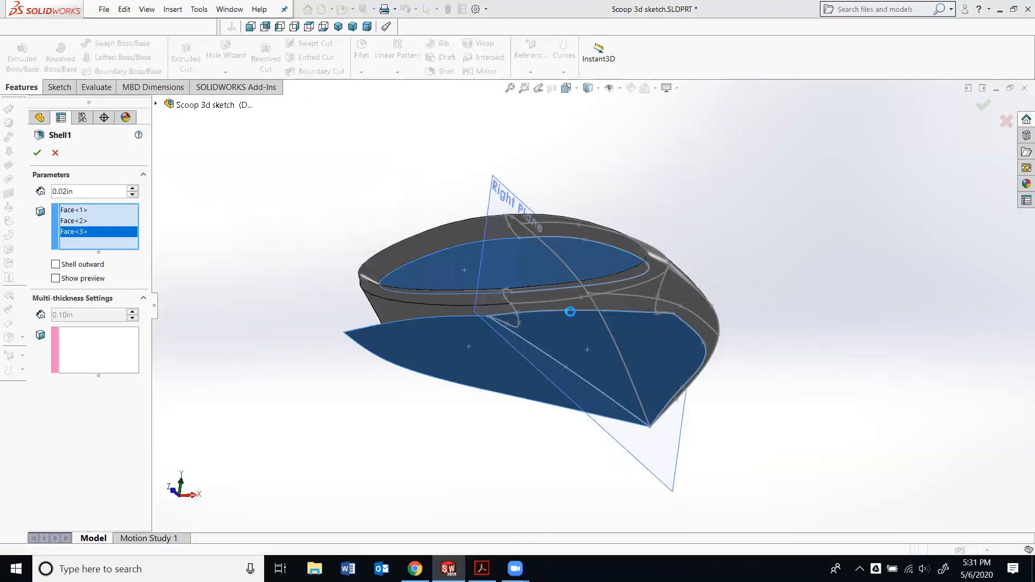
Inspect the shelled scoop's walls with a temporary section view at about -1.29 in from the Front Plane, and cancel it.
middle_click_drag(594, 269, 545, 387)
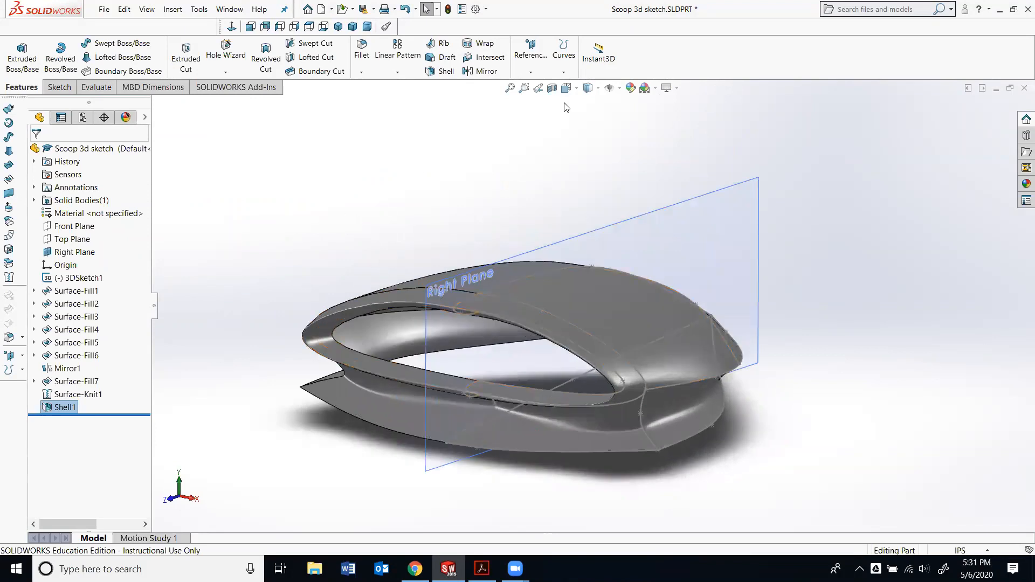
left_click(553, 89)
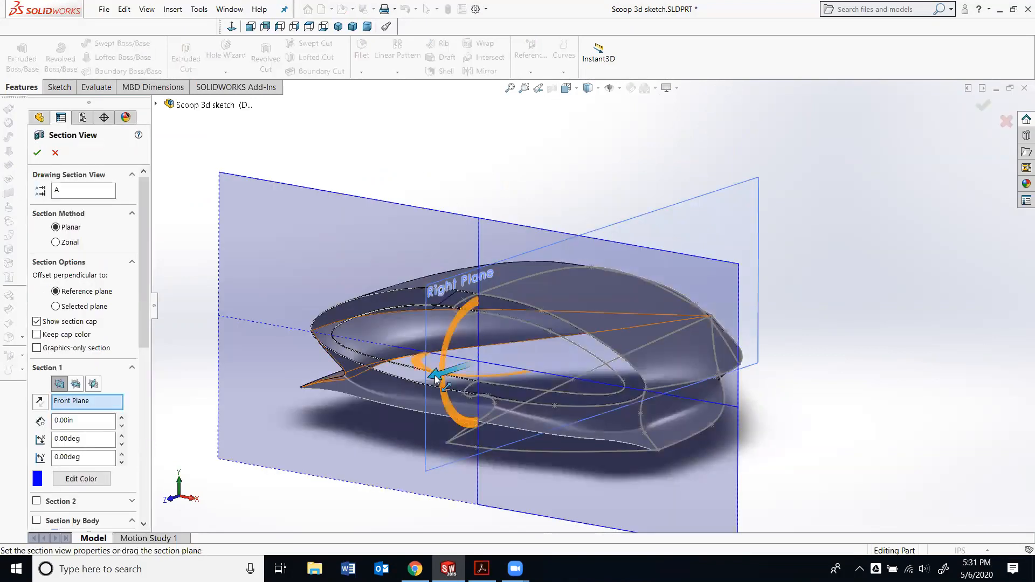
left_click_drag(446, 371, 470, 364)
mouse_move(547, 325)
middle_mouse_down()
mouse_move(557, 311)
mouse_move(539, 330)
middle_mouse_up()
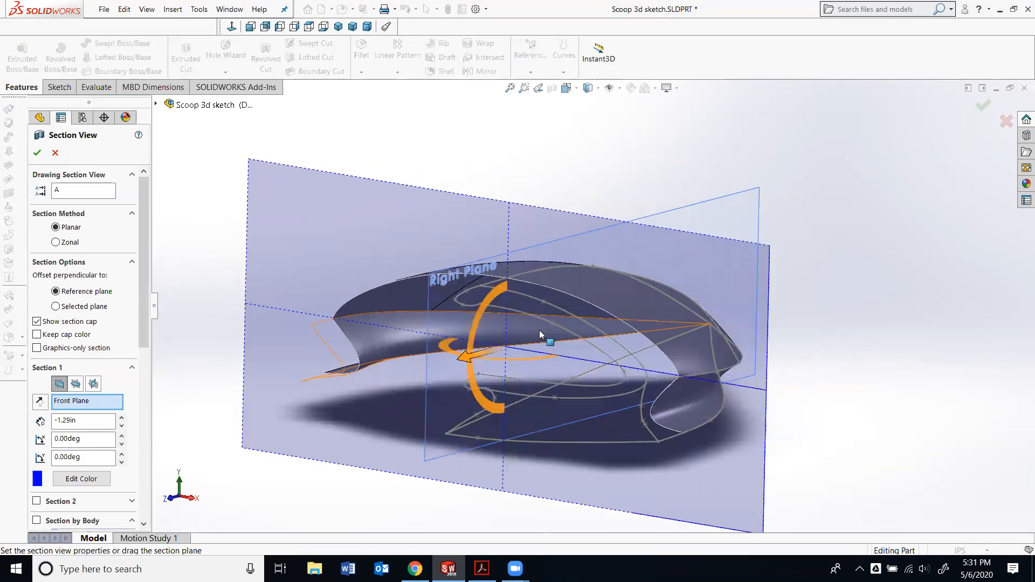
left_click(1007, 121)
middle_click_drag(533, 414, 545, 447)
scroll(703, 324, "down", 1)
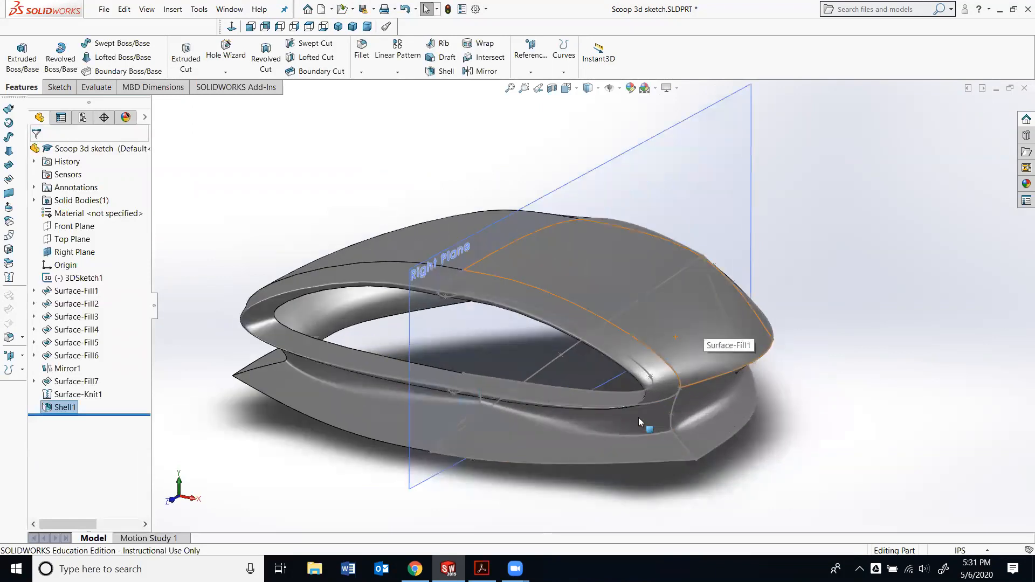
scroll(656, 479, "up", 1)
scroll(659, 477, "down", 1)
scroll(596, 302, "up", 1)
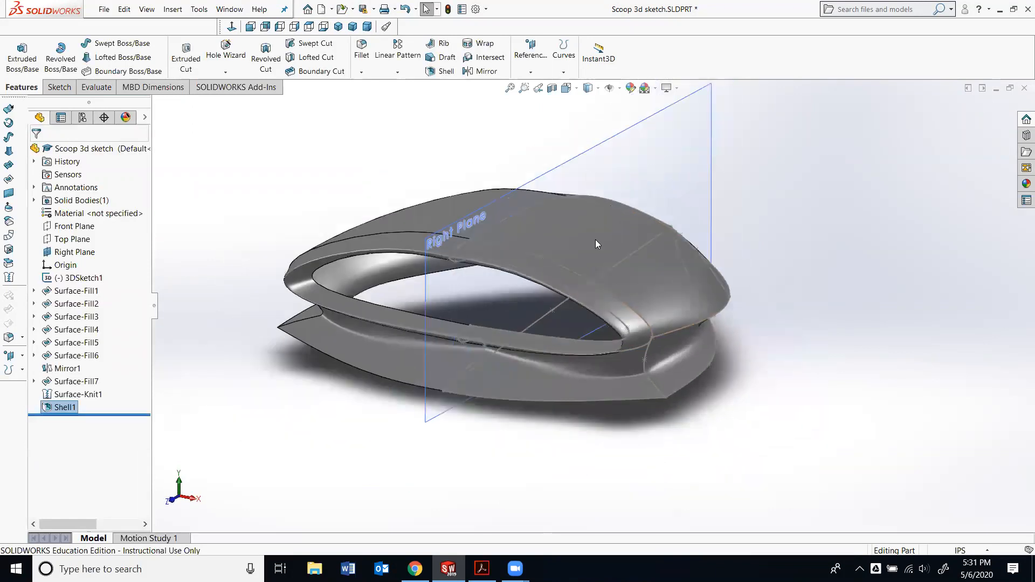
scroll(540, 149, "down", 1)
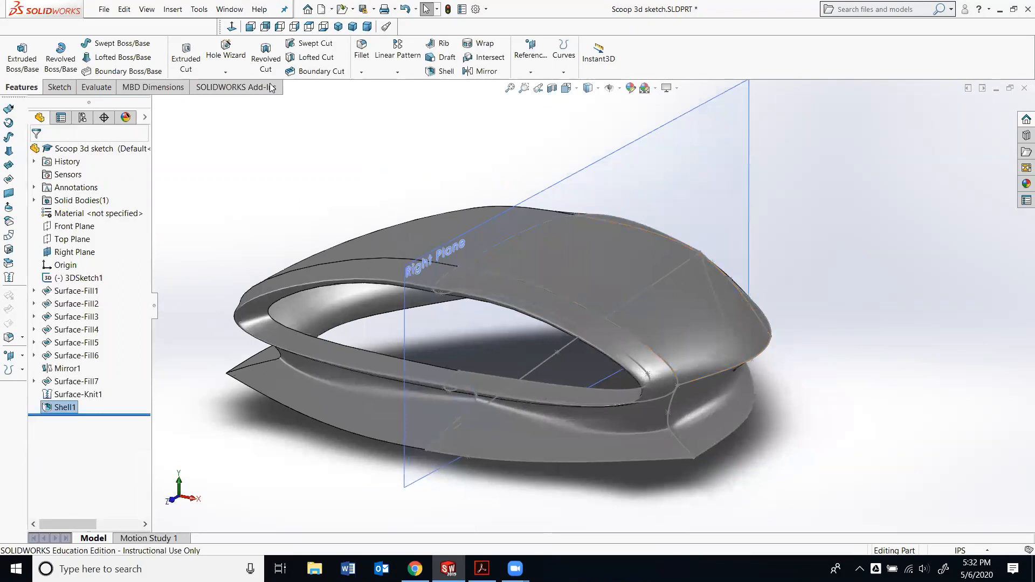
Start saving the part under the new name Lab 14 Sheet Metal, checking the lab's web page in Chrome for the lab number.
left_click(98, 11)
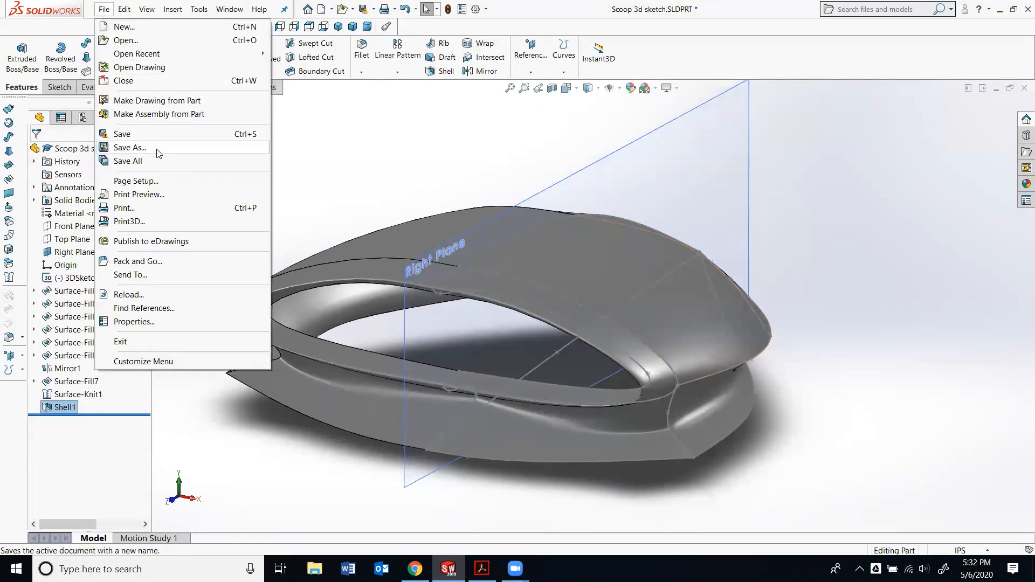
left_click(130, 148)
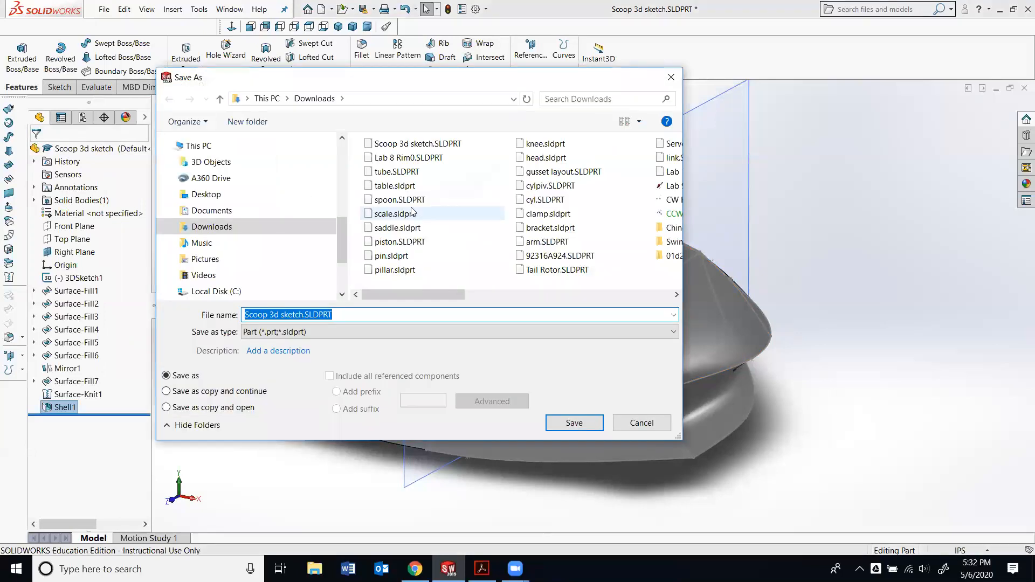
type("Lab")
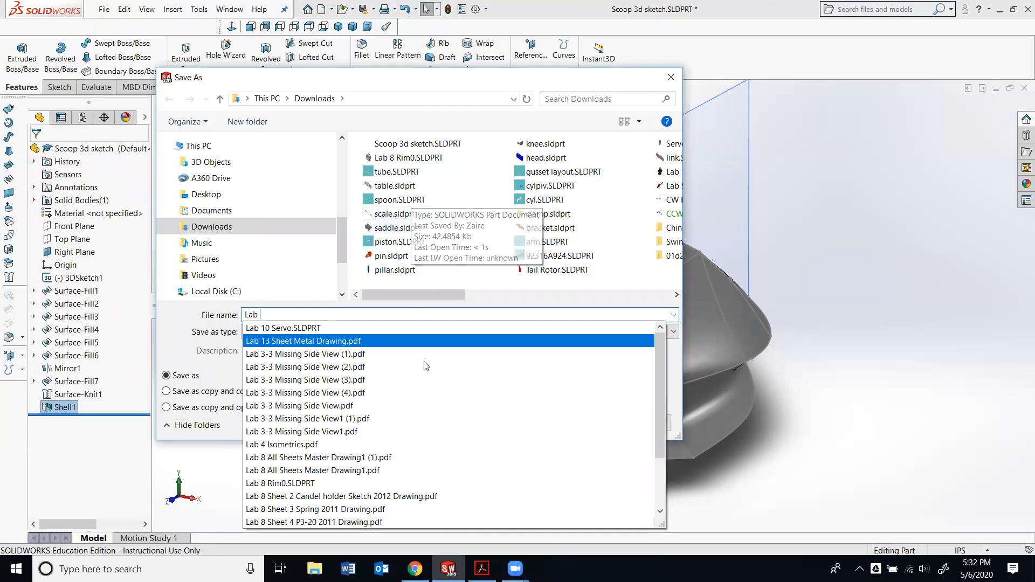
left_click(752, 509)
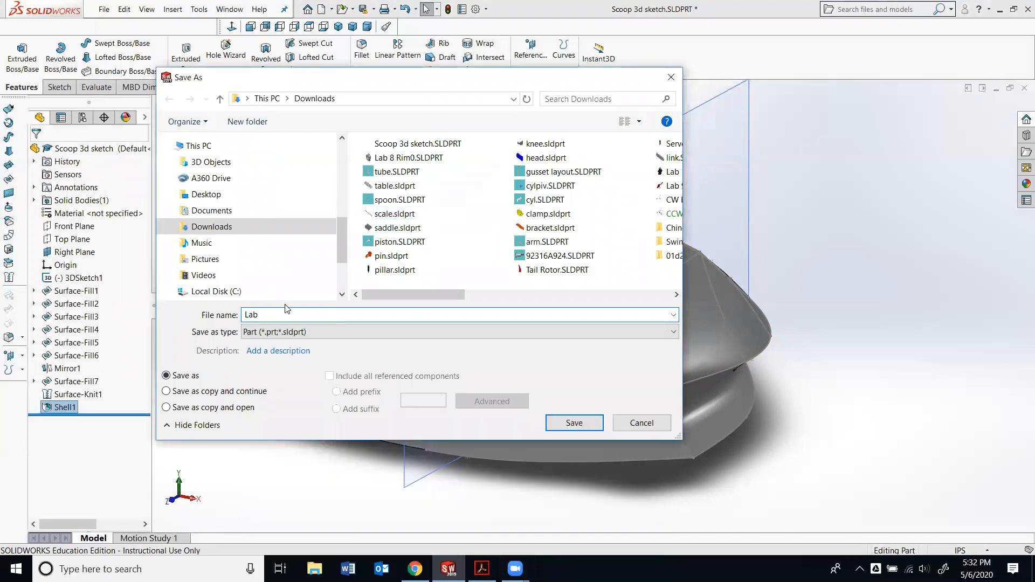
key("alt+Tab")
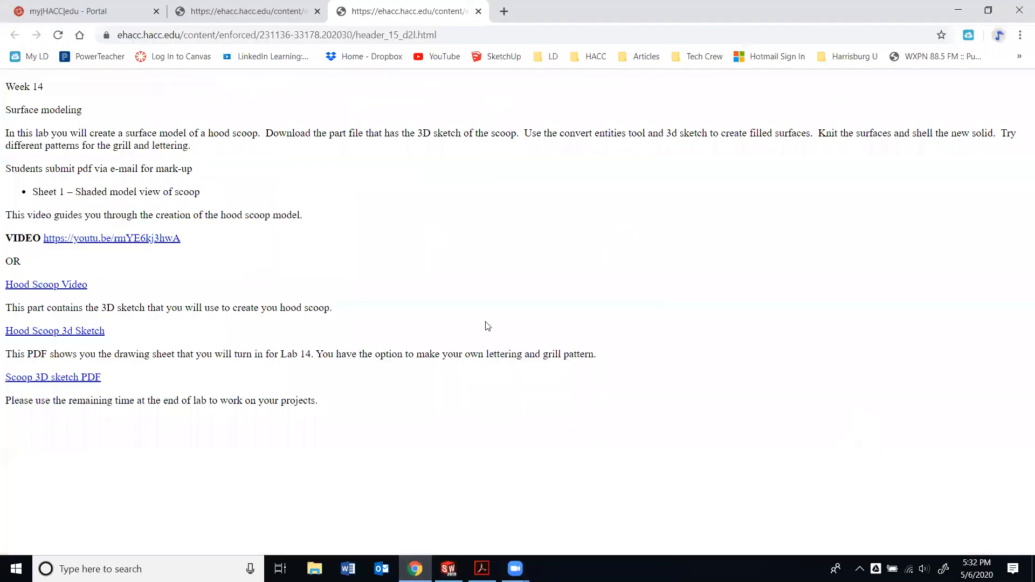
key("alt+Tab")
left_click(337, 316)
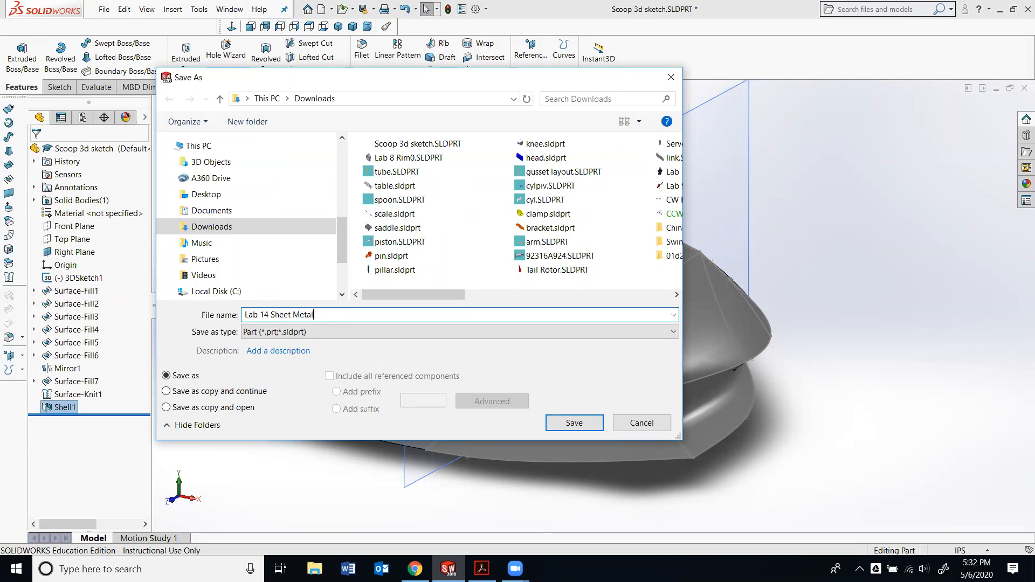
Set the save location to the SolidWorks folder on the Desktop.
left_click(267, 98)
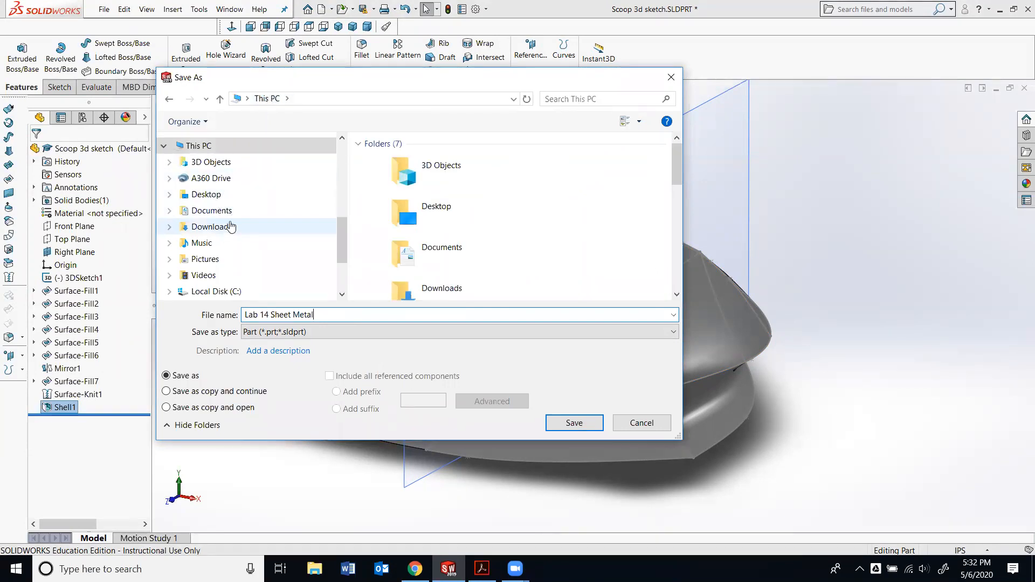
left_click(235, 197)
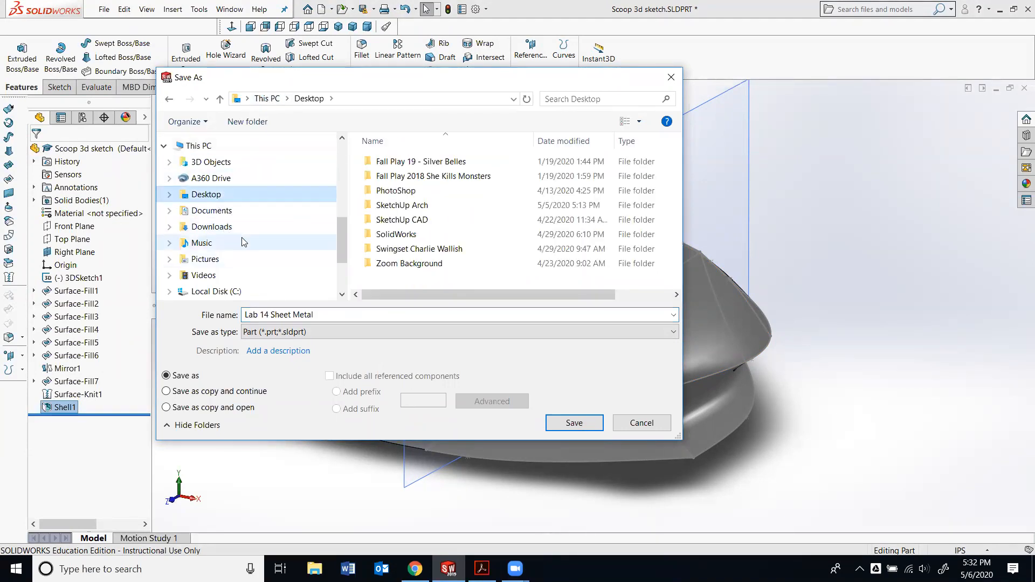
left_click_drag(348, 82, 317, 80)
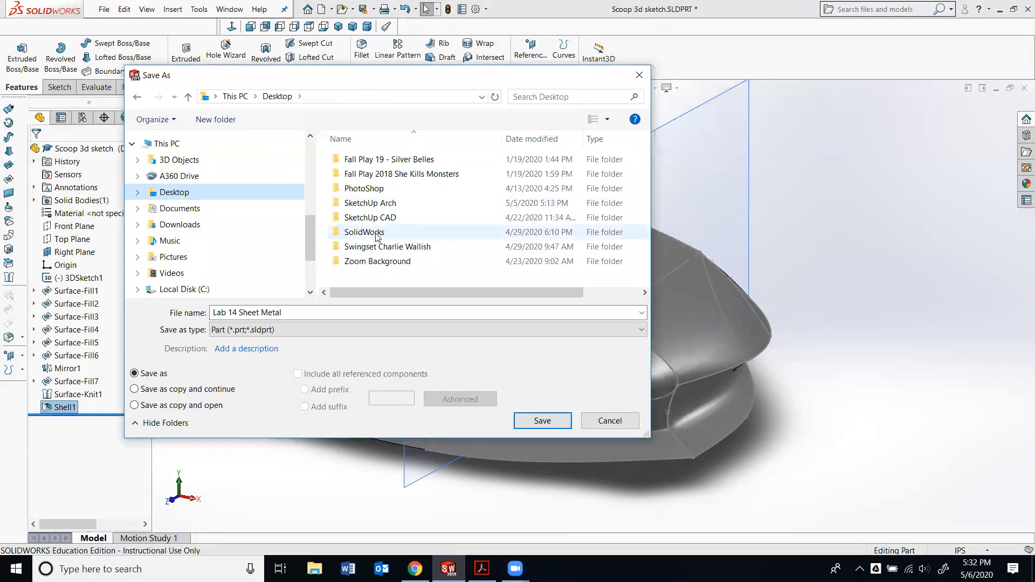
left_click(366, 236)
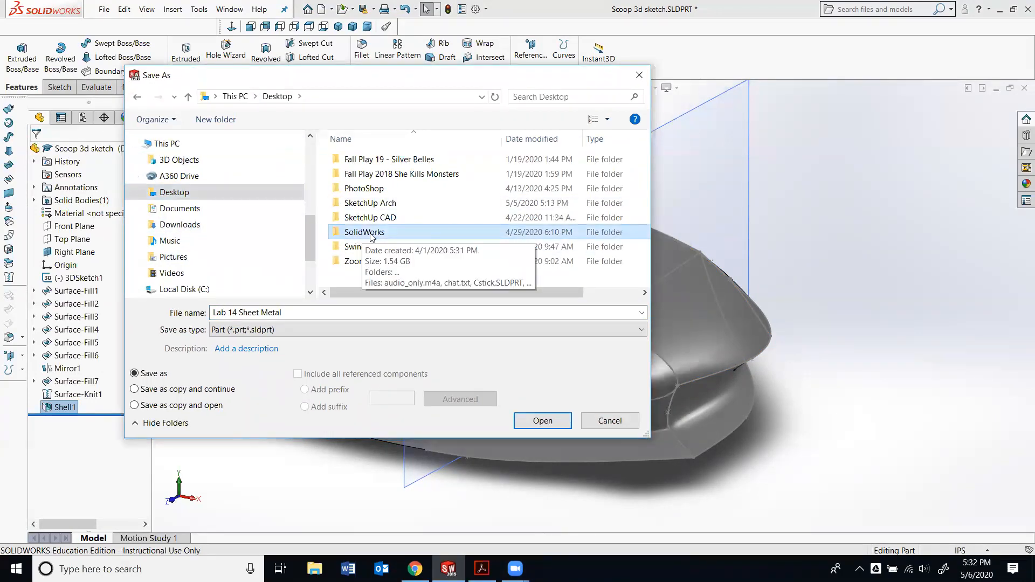
double_click(375, 236)
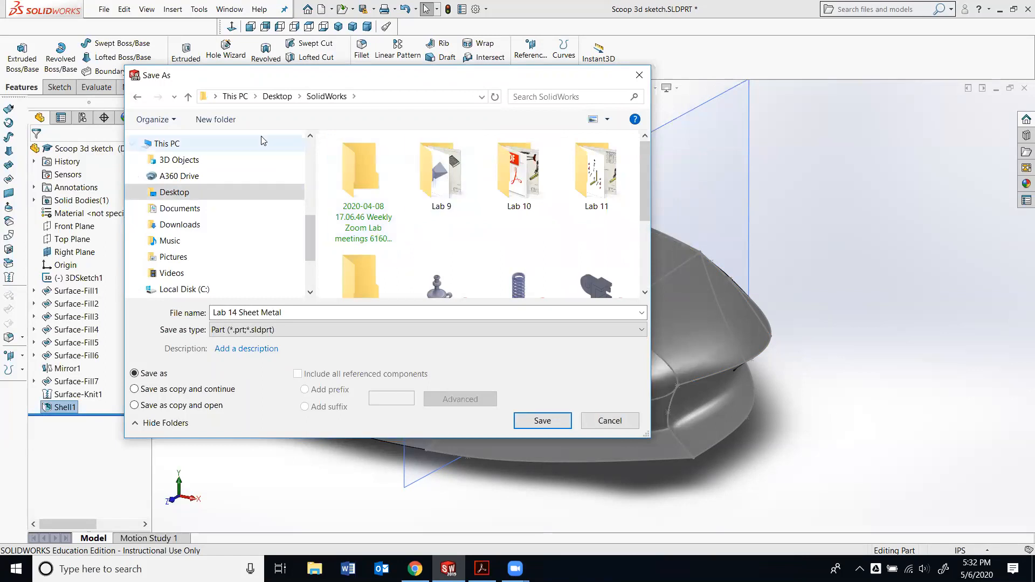
Create a folder named Lab 14 in the SolidWorks folder and save the part Lab 14 Sheet Metal in it.
left_click(231, 119)
type("Lab 14")
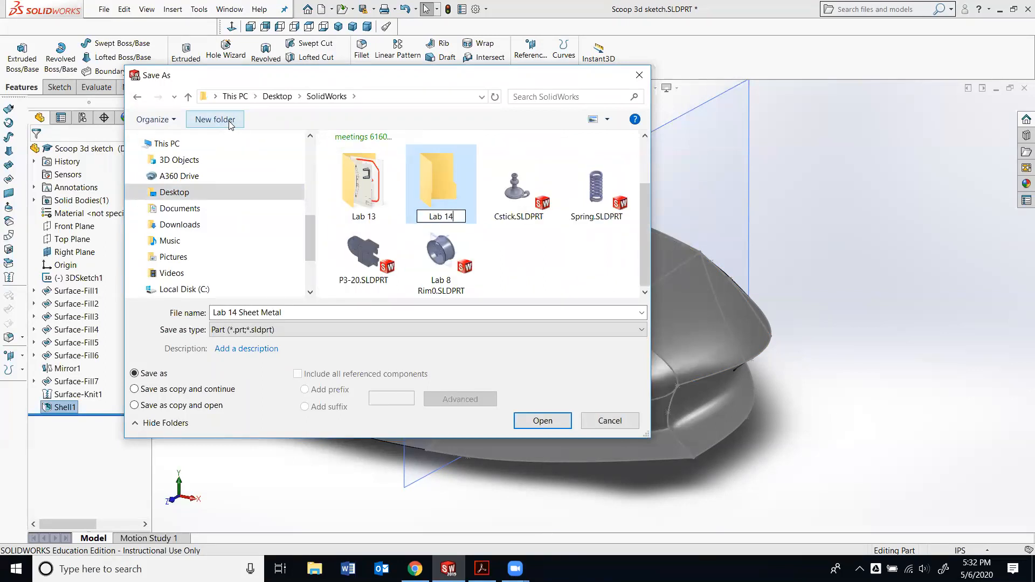
left_click(435, 181)
double_click(434, 179)
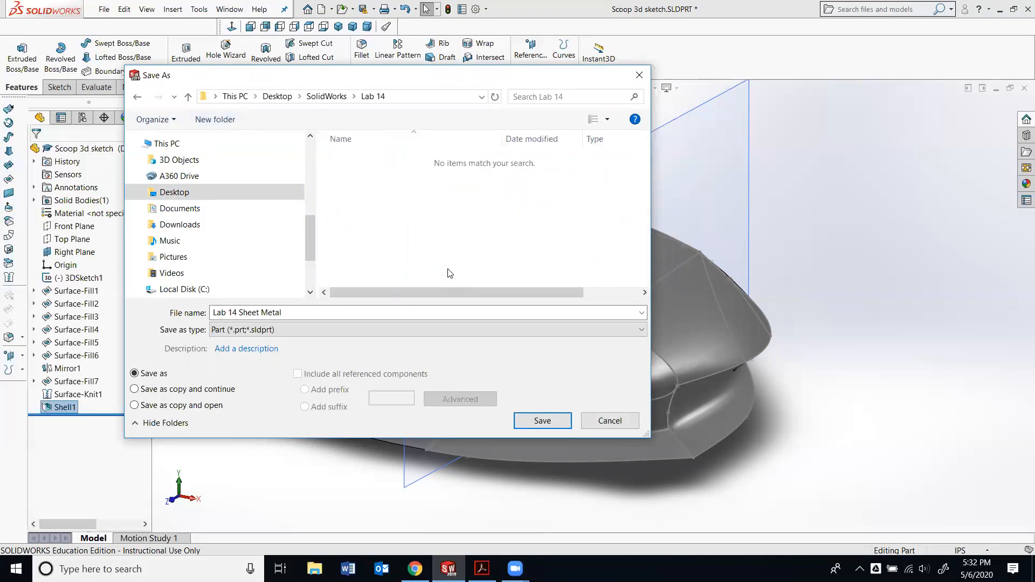
left_click(543, 421)
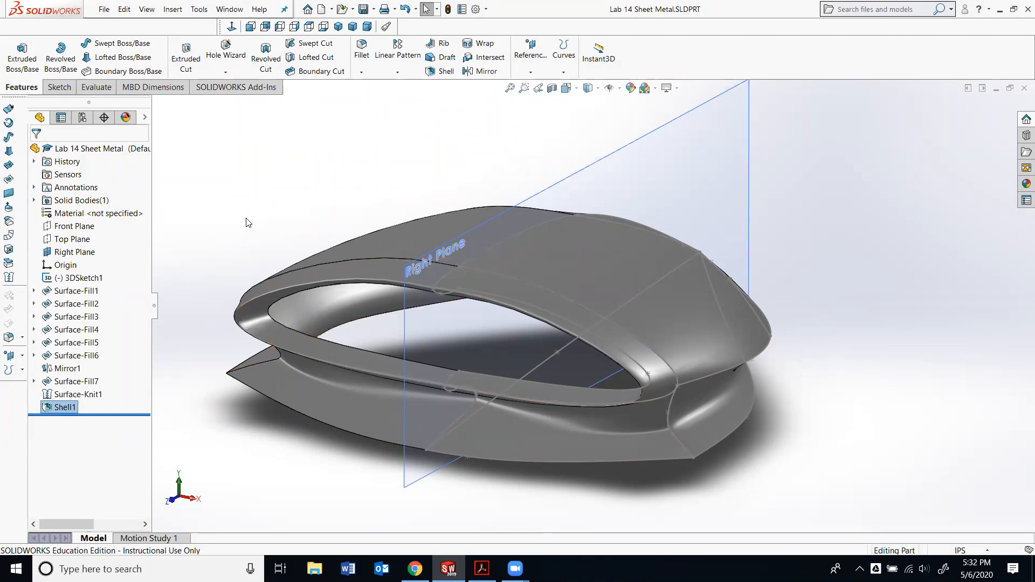
Create a new drawing document with the A (ANSI) Landscape sheet format.
left_click(100, 11)
left_click(113, 27)
left_click(582, 222)
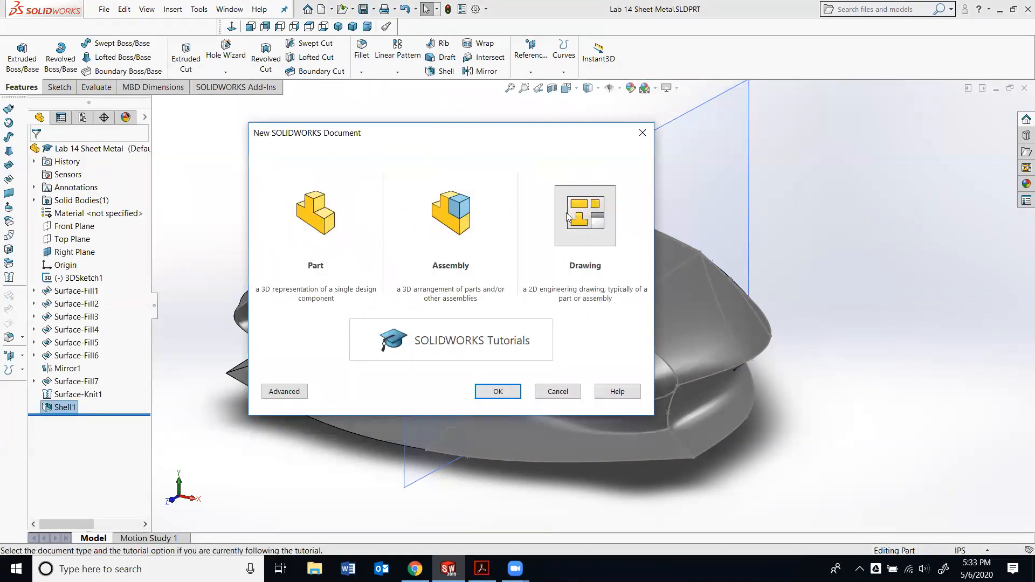
double_click(586, 218)
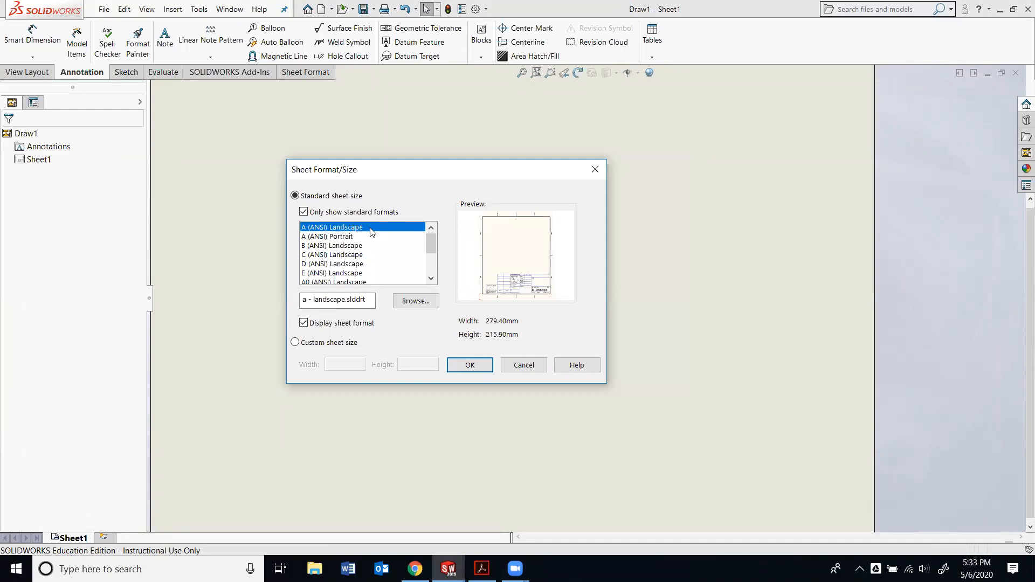
left_click(476, 365)
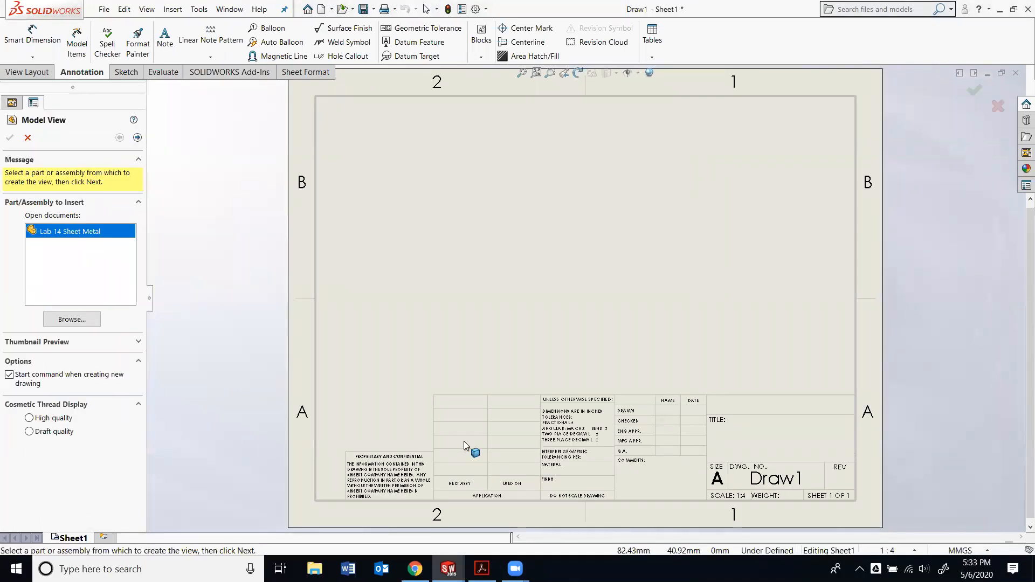
Place an isometric model view of Lab 14 Sheet Metal in the upper middle of the sheet, shaded with edges.
double_click(74, 233)
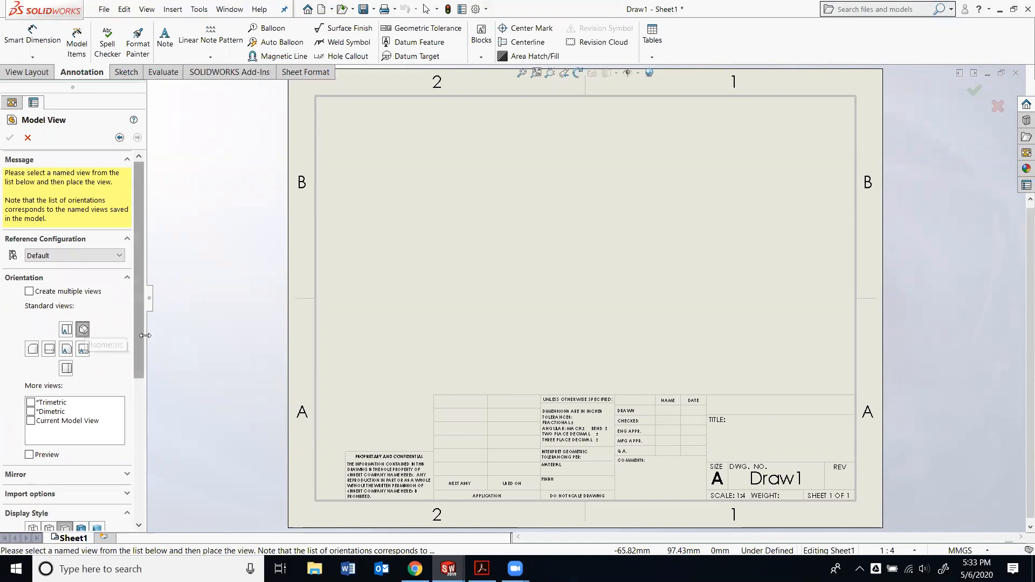
left_click_drag(139, 342, 135, 436)
left_click(82, 387)
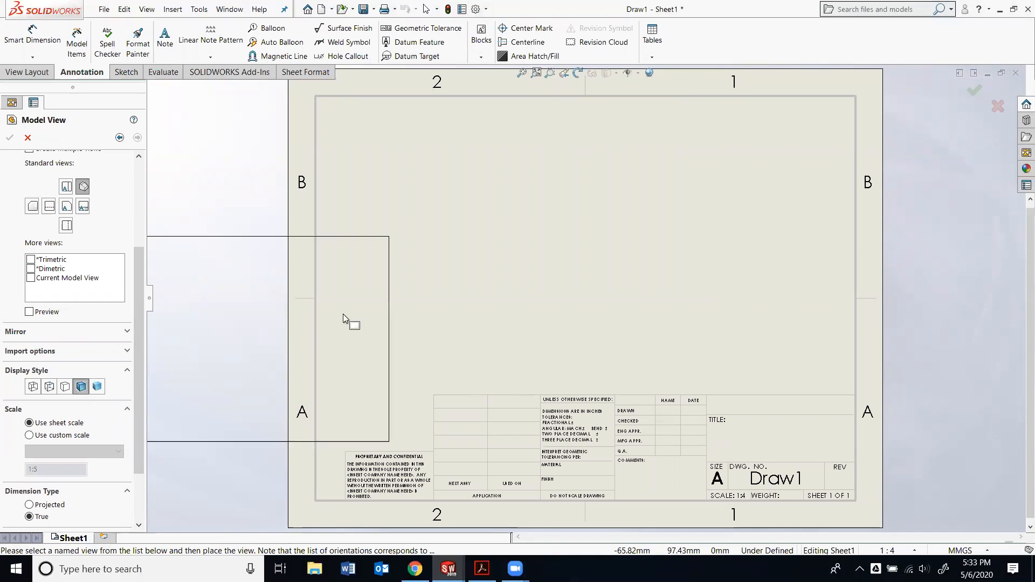
left_click(580, 247)
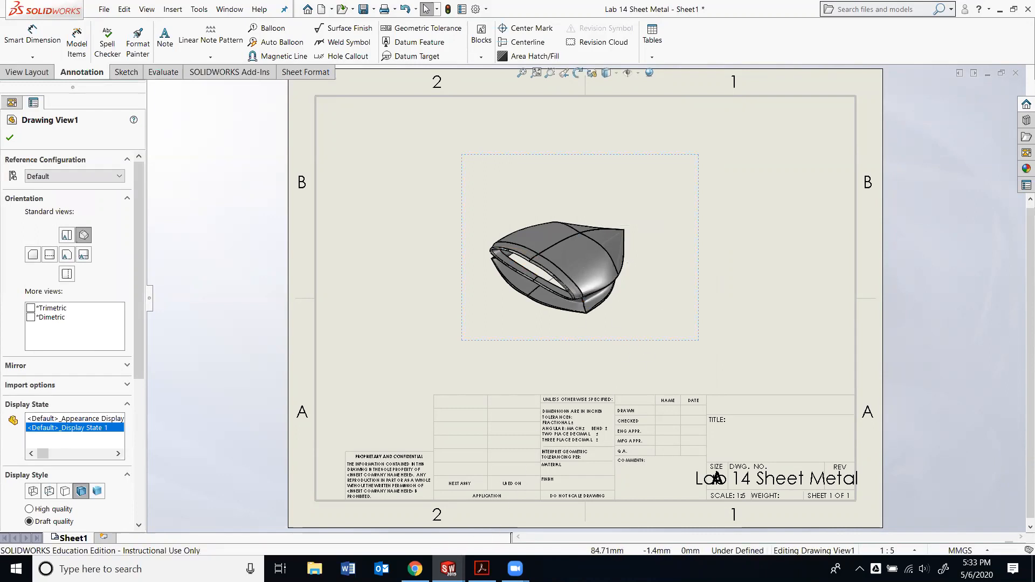
Check the scale in the drawing PDF in Adobe Acrobat, return to the SOLIDWORKS drawing, and set the sheet scale to 1:2.
left_click(481, 569)
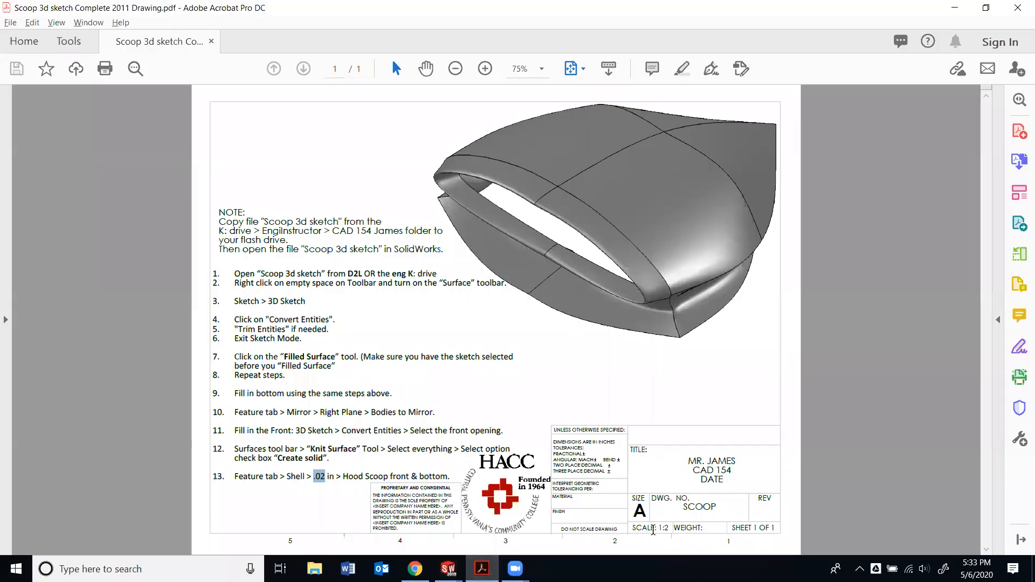
left_click_drag(634, 528, 665, 530)
mouse_move(448, 569)
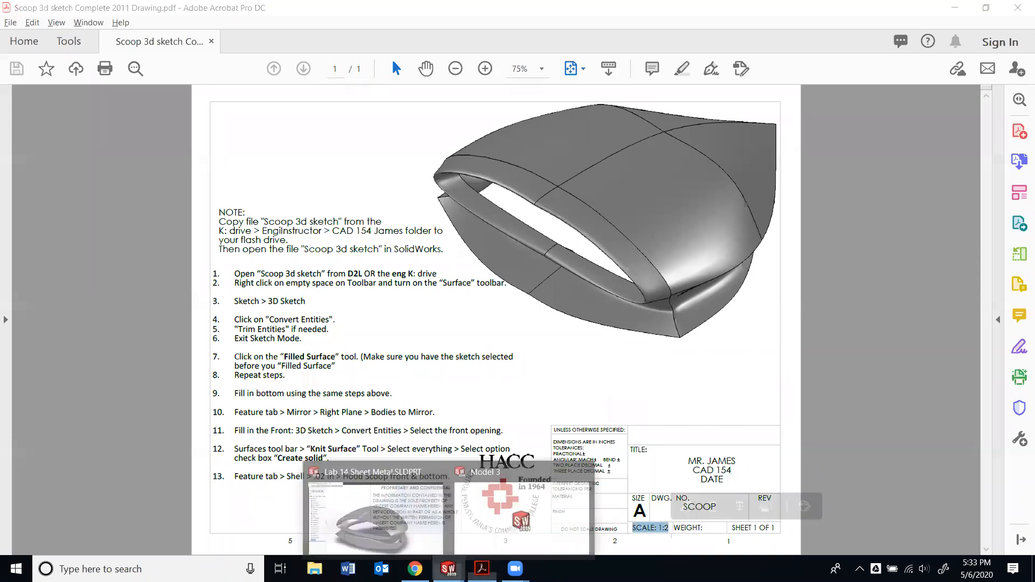
left_click(484, 522)
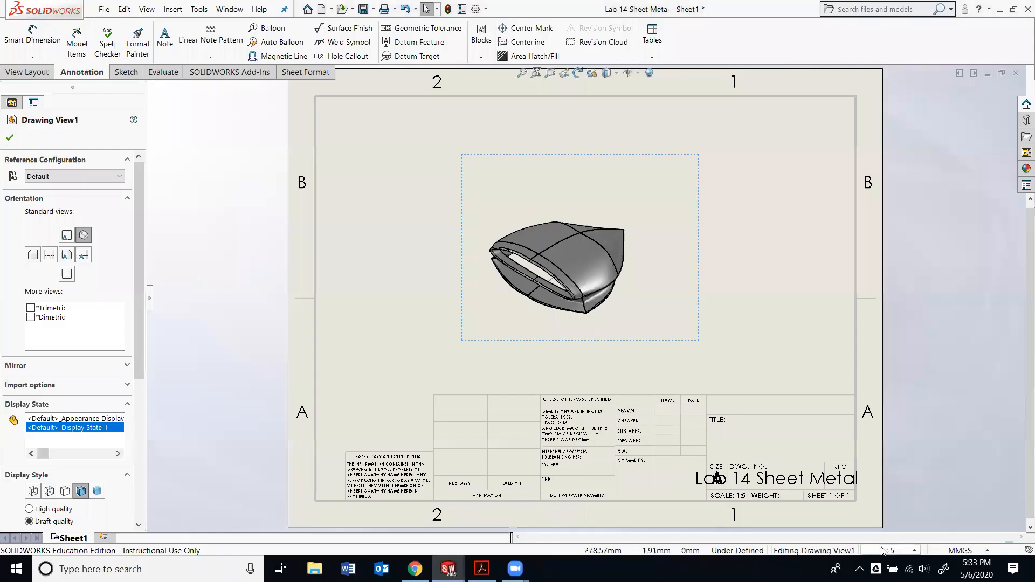
left_click(910, 551)
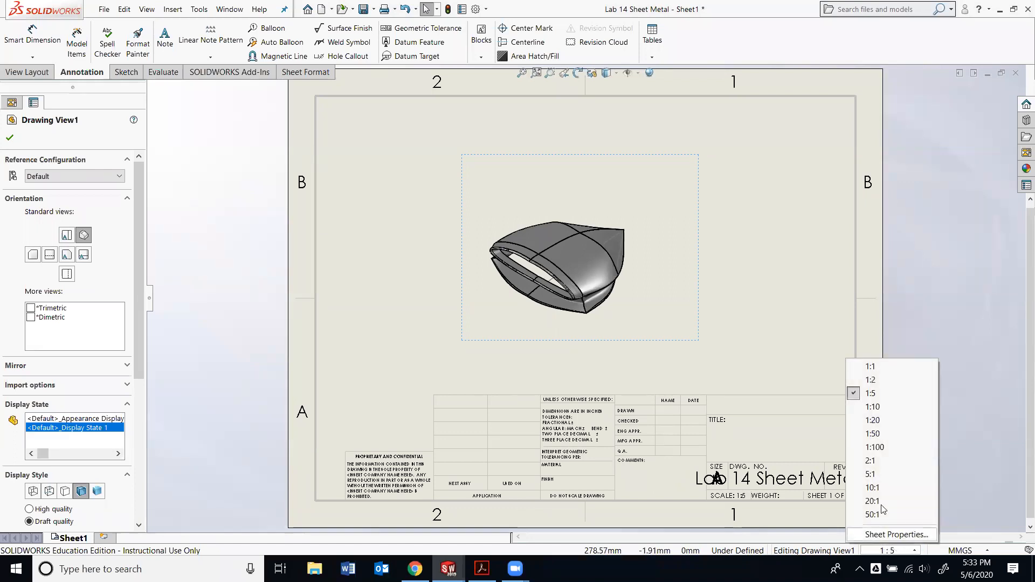
left_click(881, 380)
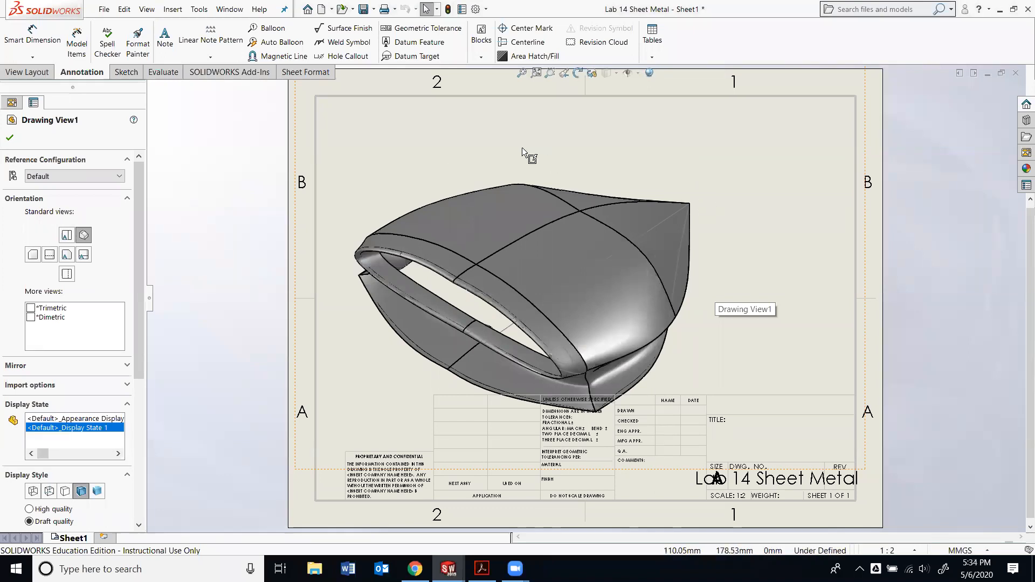
left_click(544, 156)
left_click(670, 172)
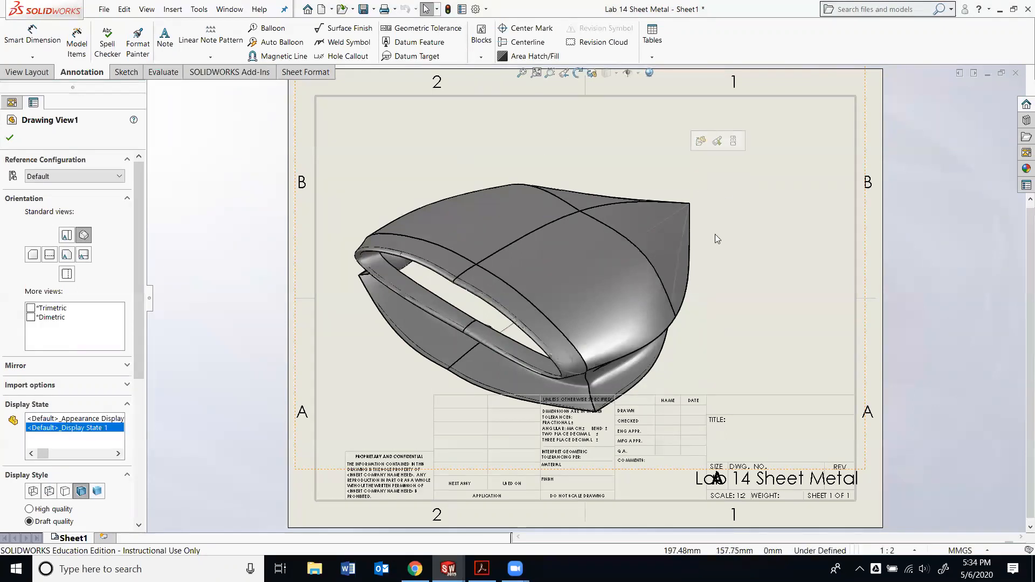
left_click(670, 367)
left_click(628, 310)
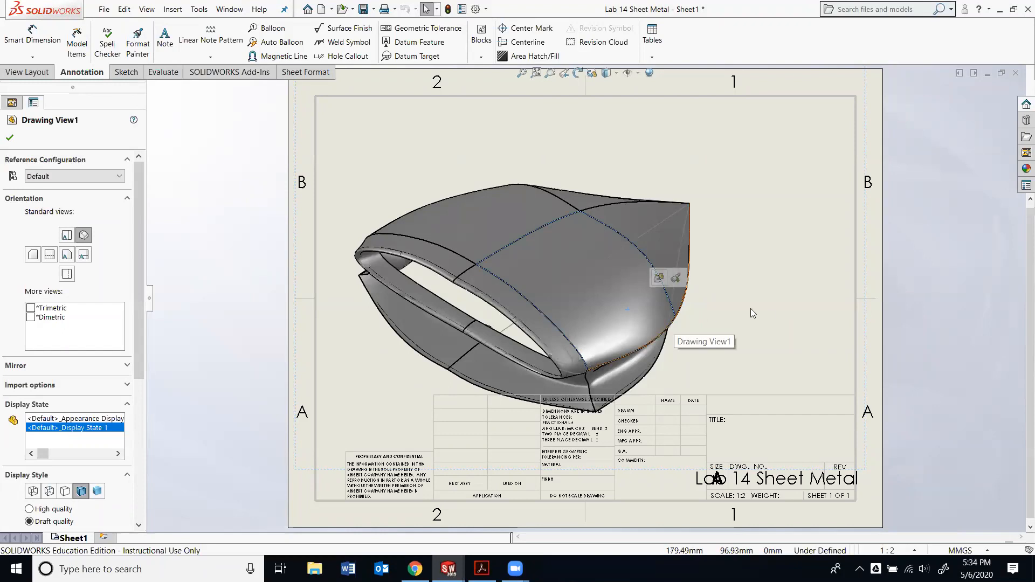
left_click(11, 138)
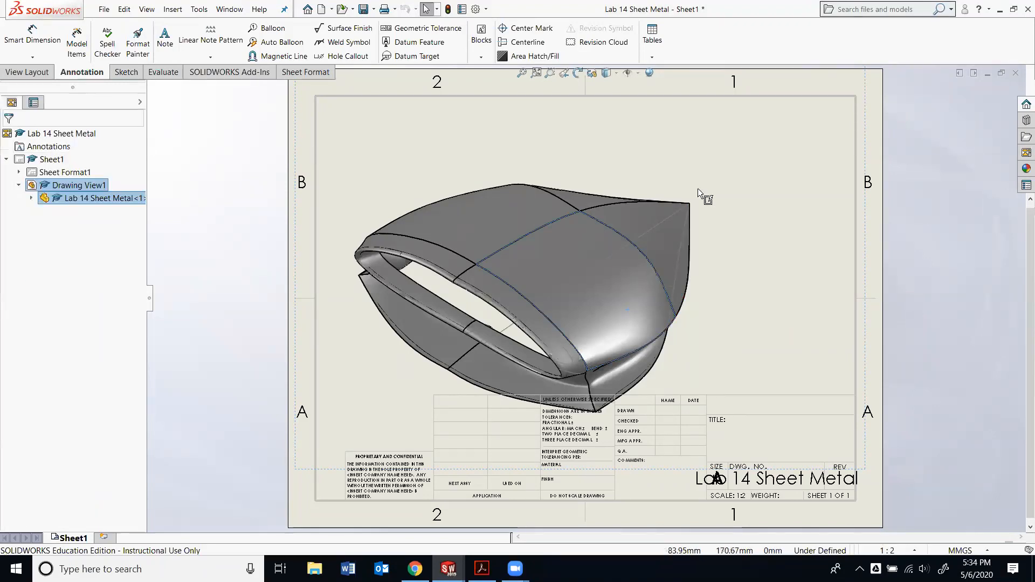
left_click(731, 231)
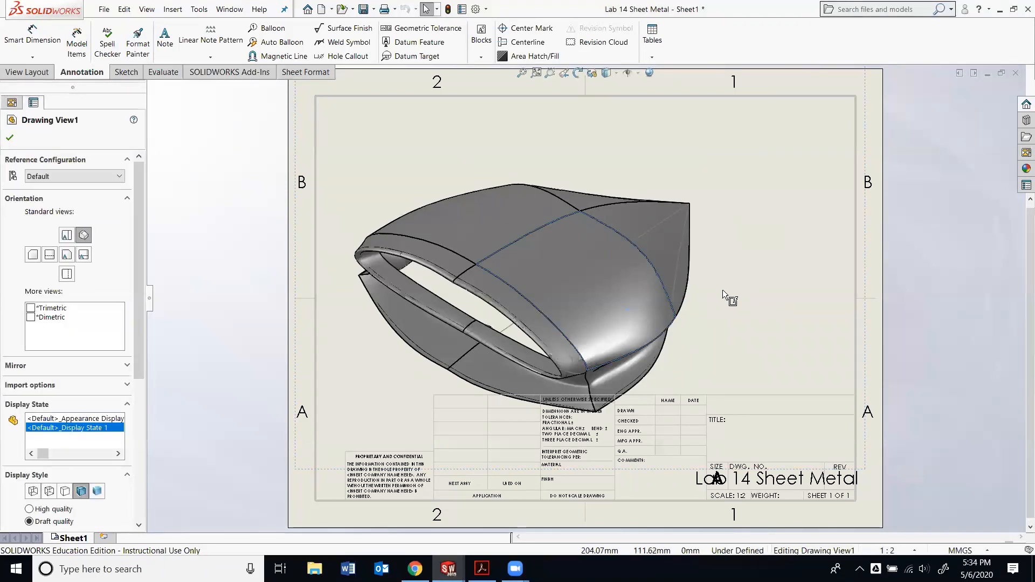
key("Escape")
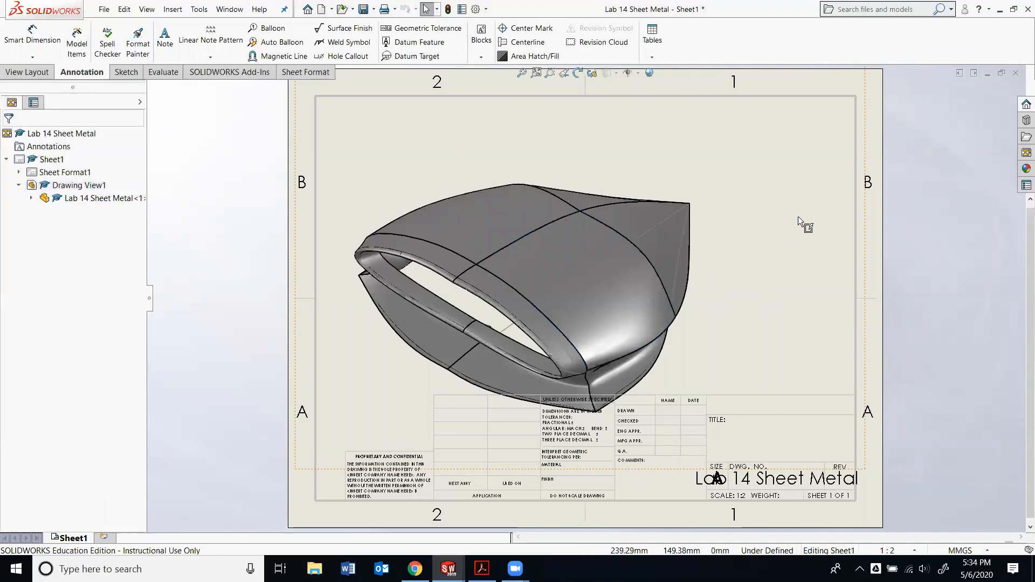
left_click(729, 261)
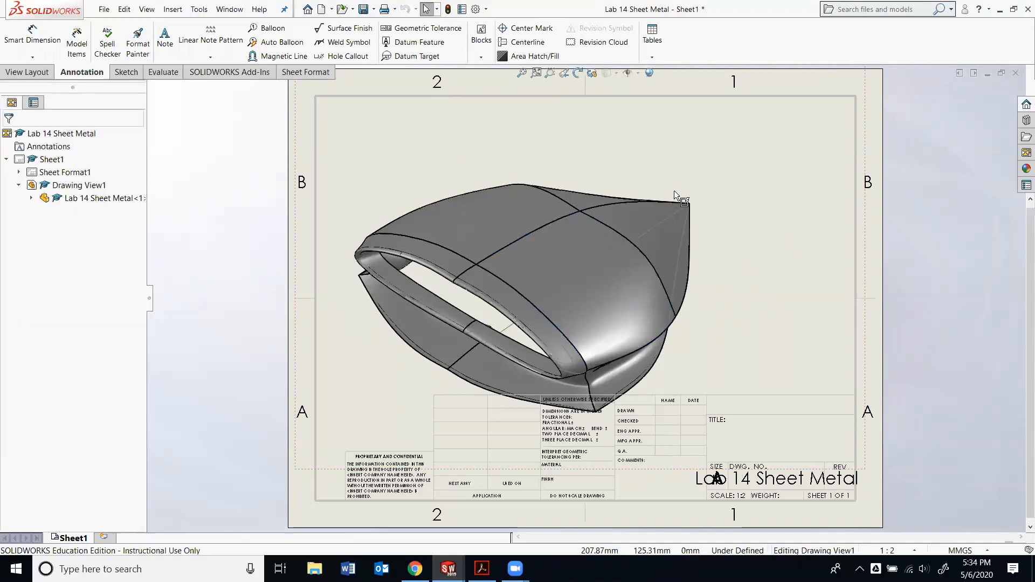
key("Escape")
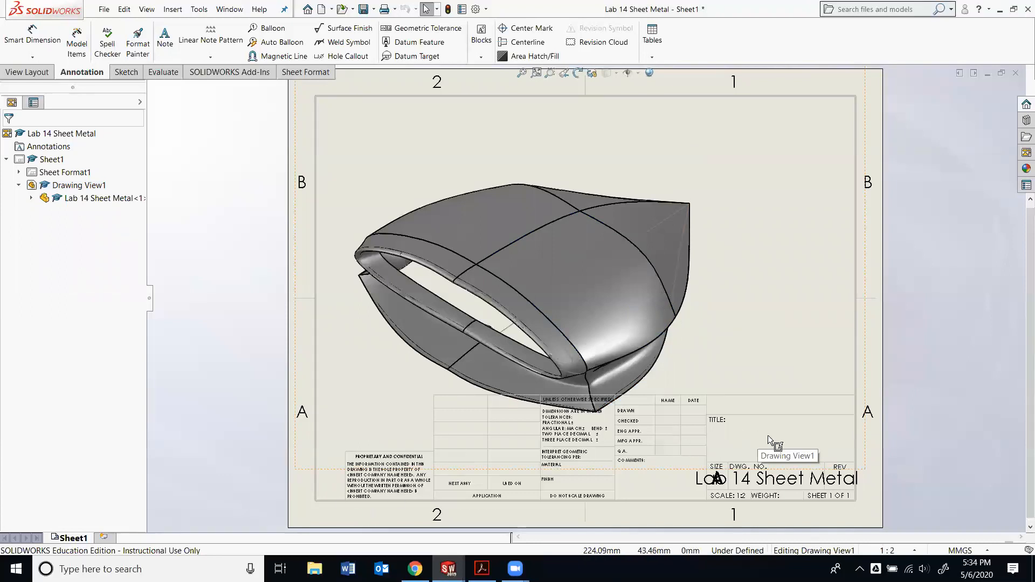
Move the isometric view up and to the right so that it clears the title block, and deselect it.
mouse_move(737, 480)
left_mouse_down()
mouse_move(771, 419)
mouse_move(784, 418)
left_mouse_up()
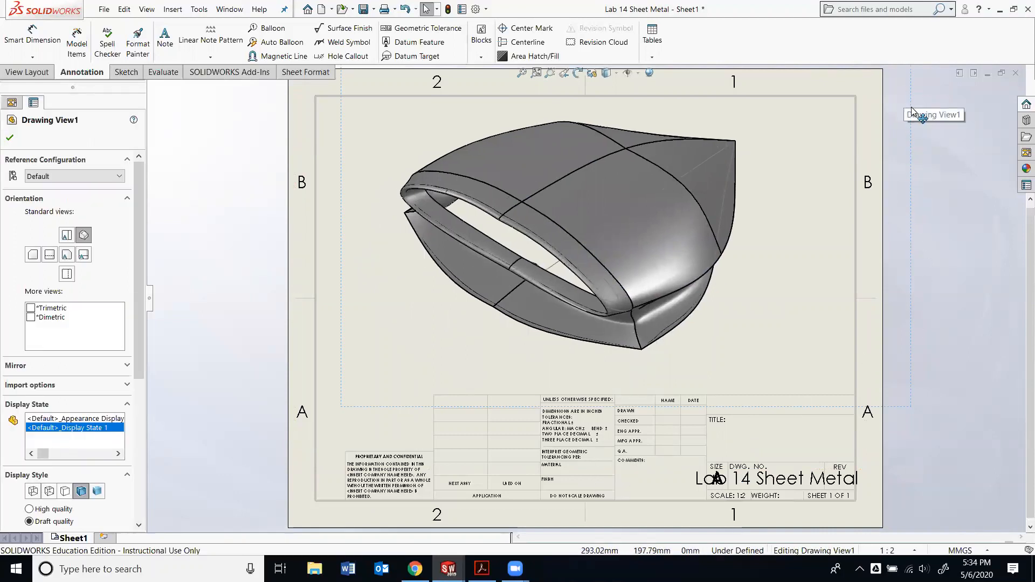
mouse_move(931, 251)
left_mouse_down()
mouse_move(938, 264)
mouse_move(945, 250)
left_mouse_up()
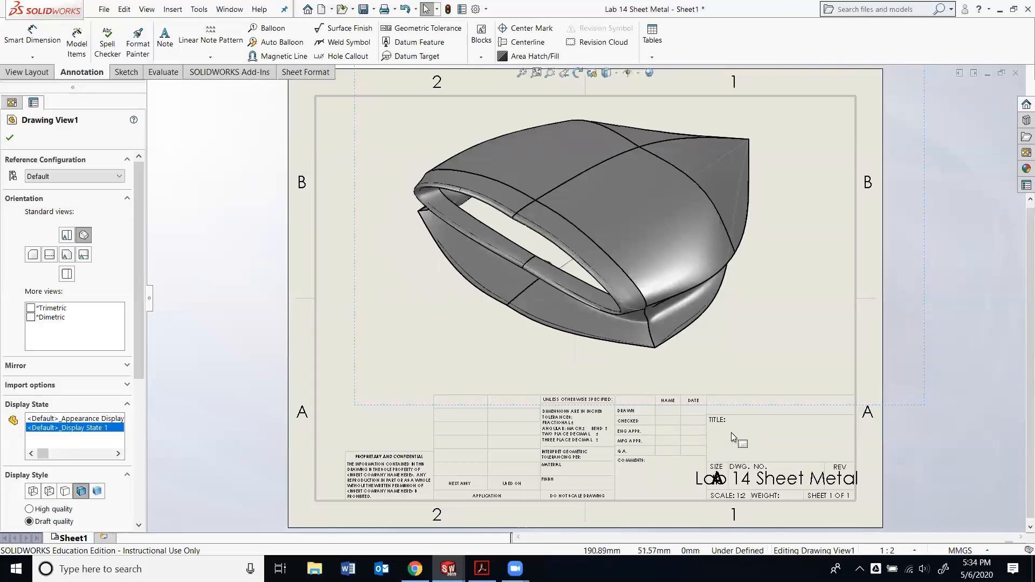
left_click(680, 486)
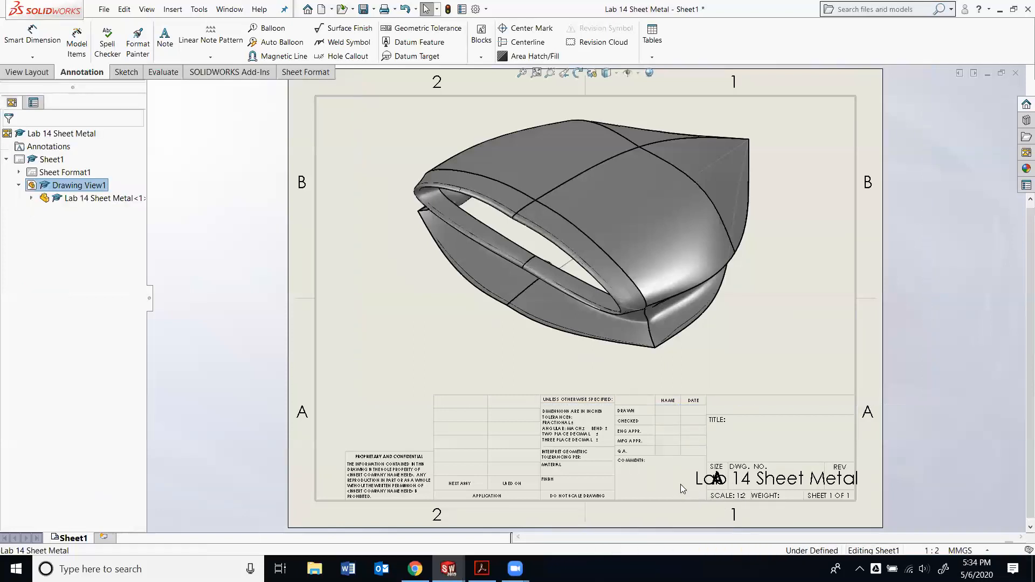
Open the sheet format for editing and enter the instructor's name in the title block's empty TITLE note at font size 12.
right_click(681, 484)
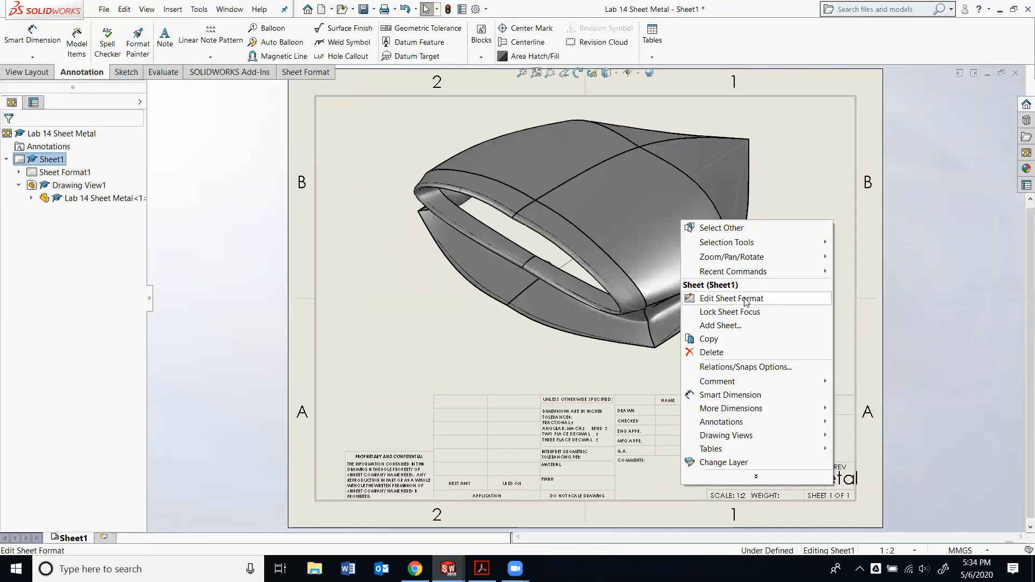
left_click(743, 301)
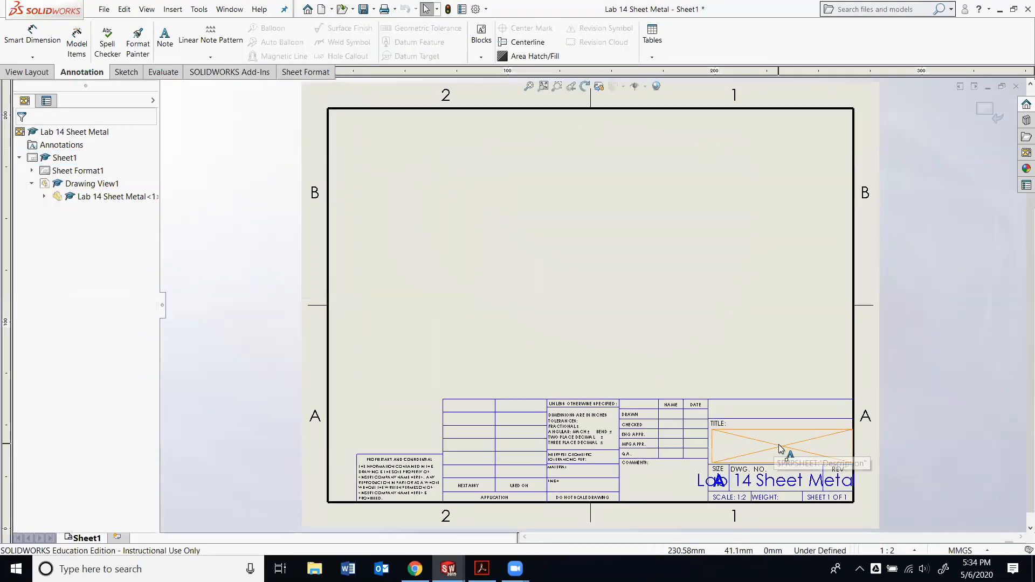
left_click(781, 449)
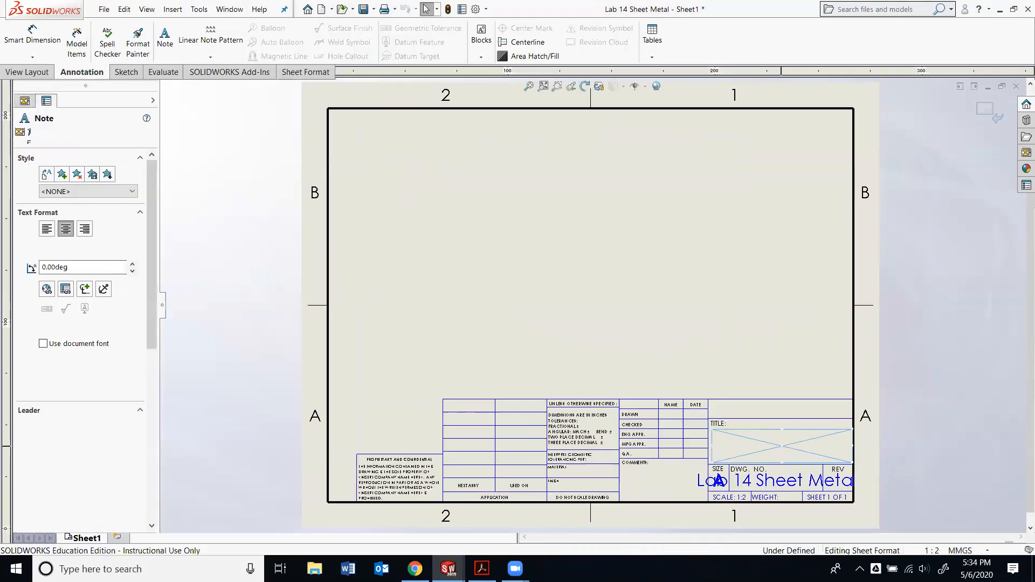
double_click(783, 450)
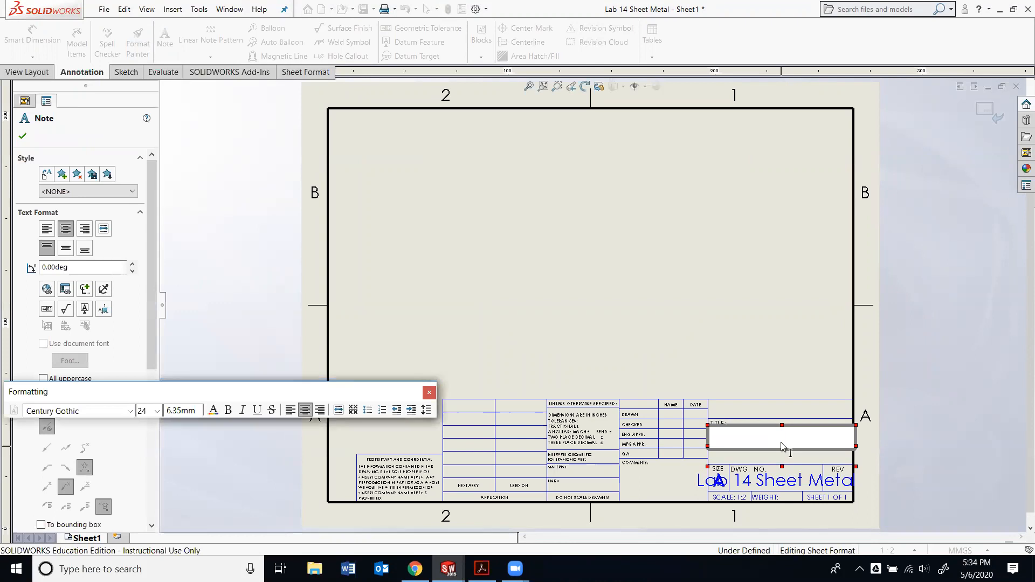
type("Mr. James")
key("ctrl+a")
left_click_drag(365, 393, 829, 372)
left_click(619, 389)
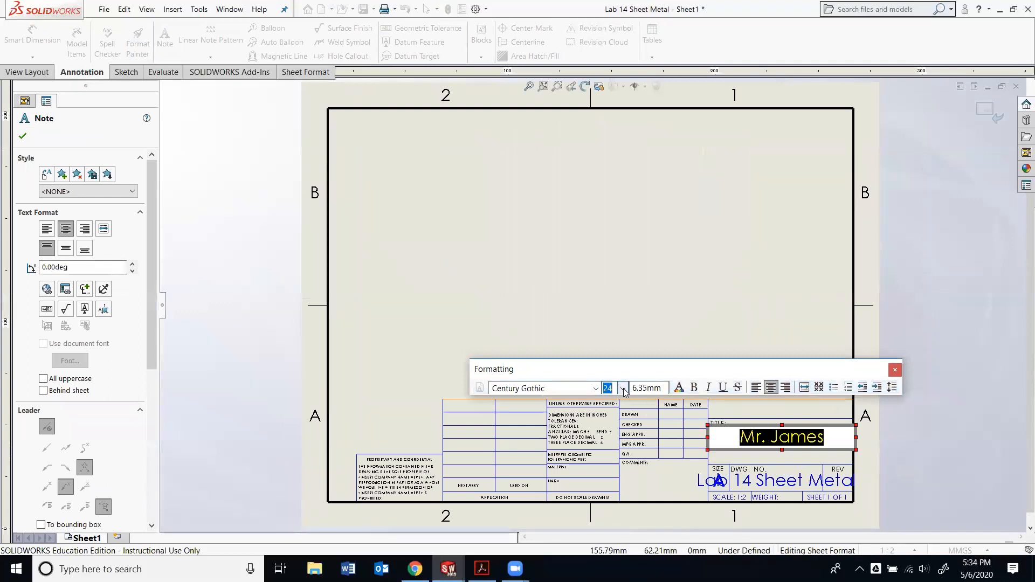
left_click(623, 389)
left_click(615, 446)
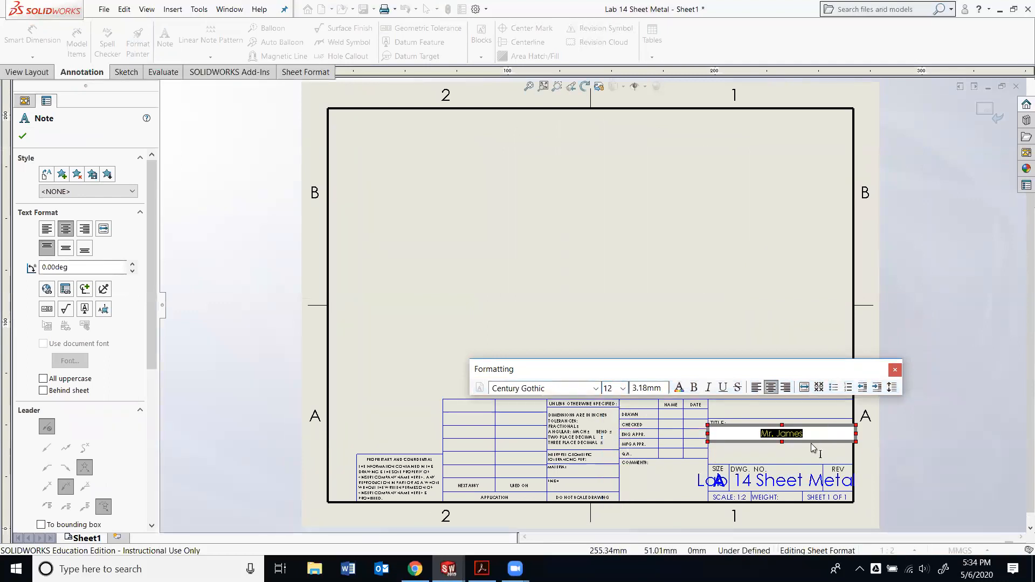
key("Escape")
Set the title block's DWG. NO. note to font size 12 and exit sheet format editing.
left_click(777, 480)
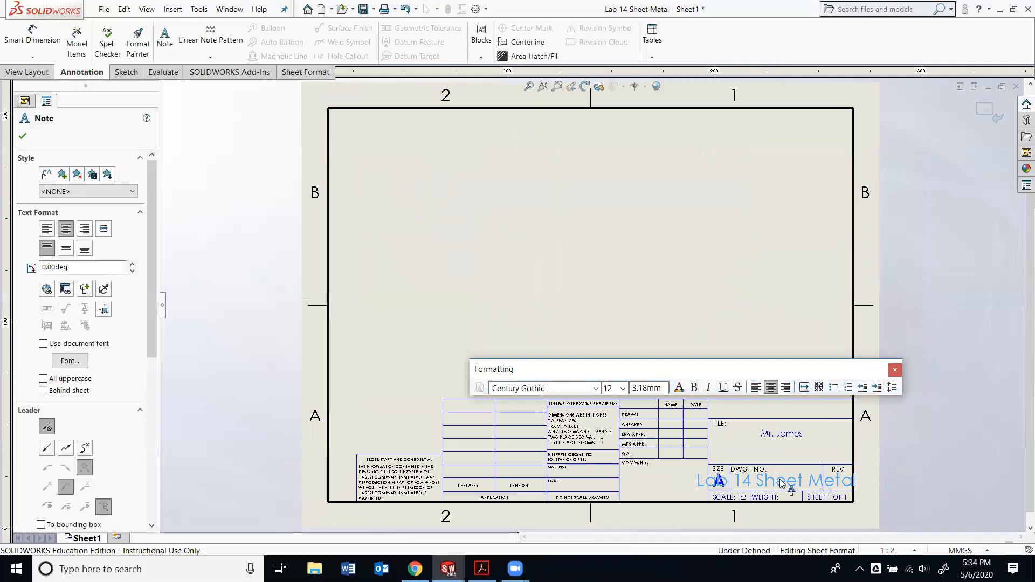
double_click(777, 479)
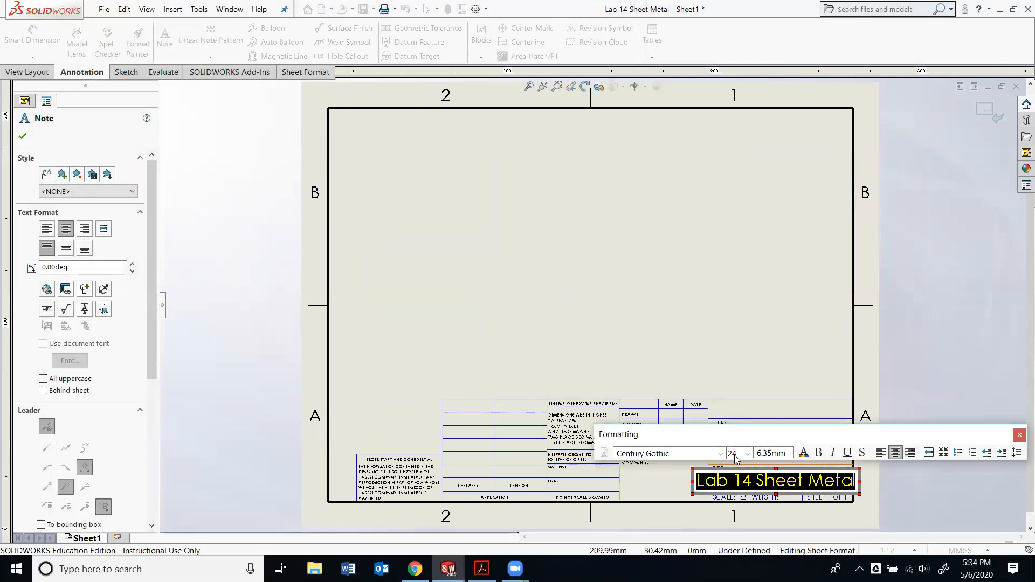
left_click(746, 453)
left_click(734, 322)
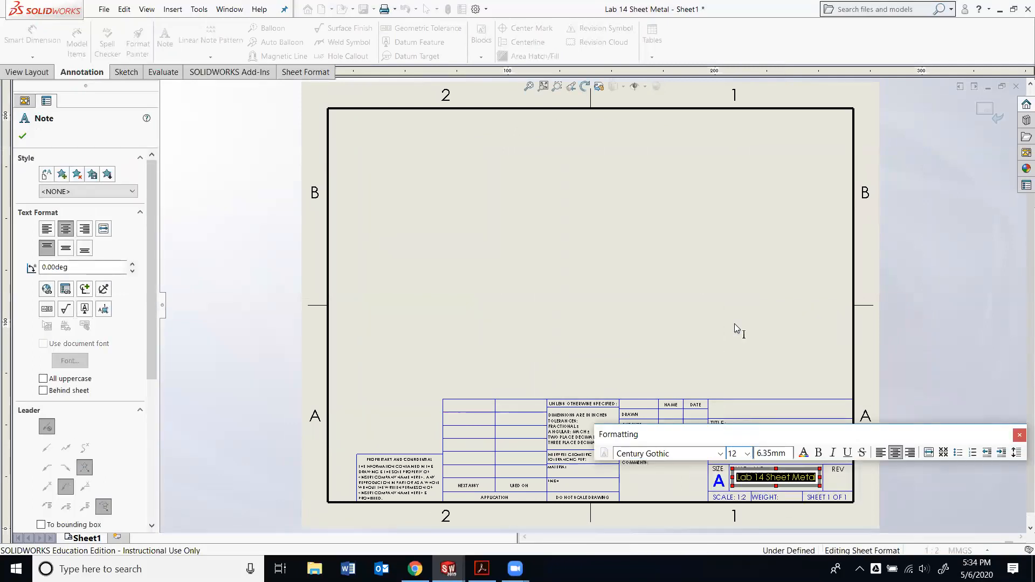
left_click(763, 342)
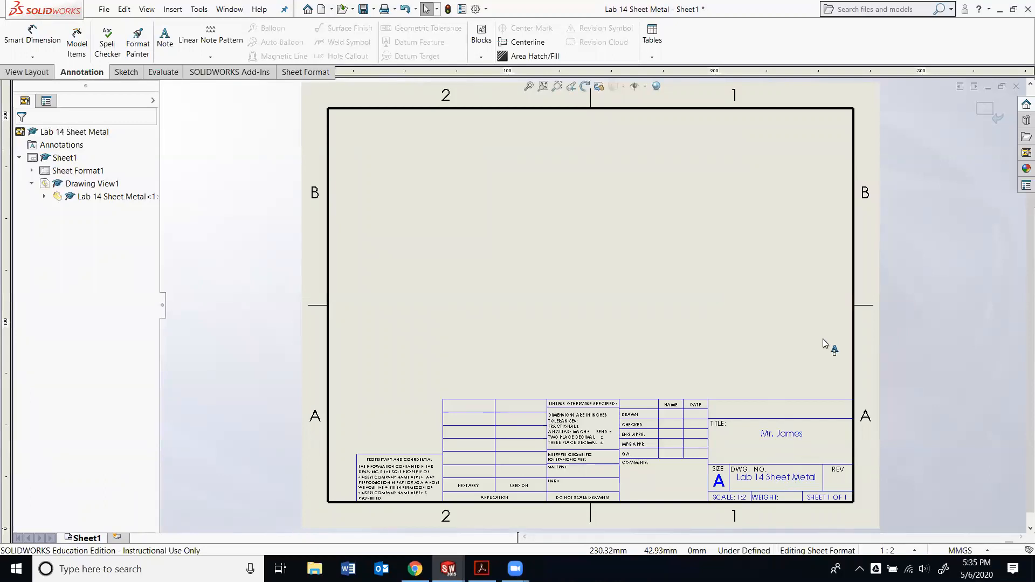
left_click(990, 114)
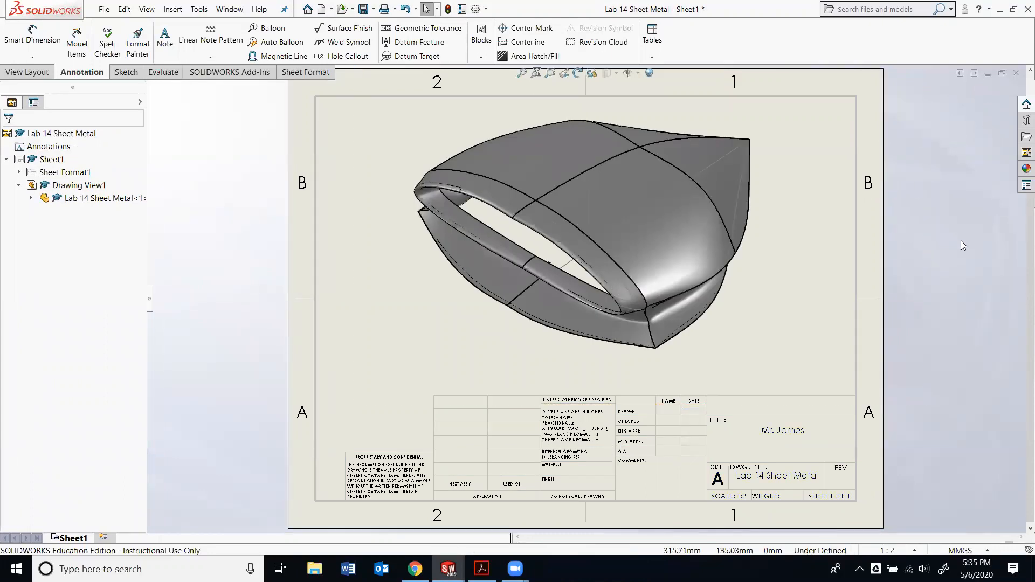
Save the drawing as Lab 14 Sheet Metal.SLDDRW in the Lab 14 folder.
left_click(104, 9)
left_click(322, 182)
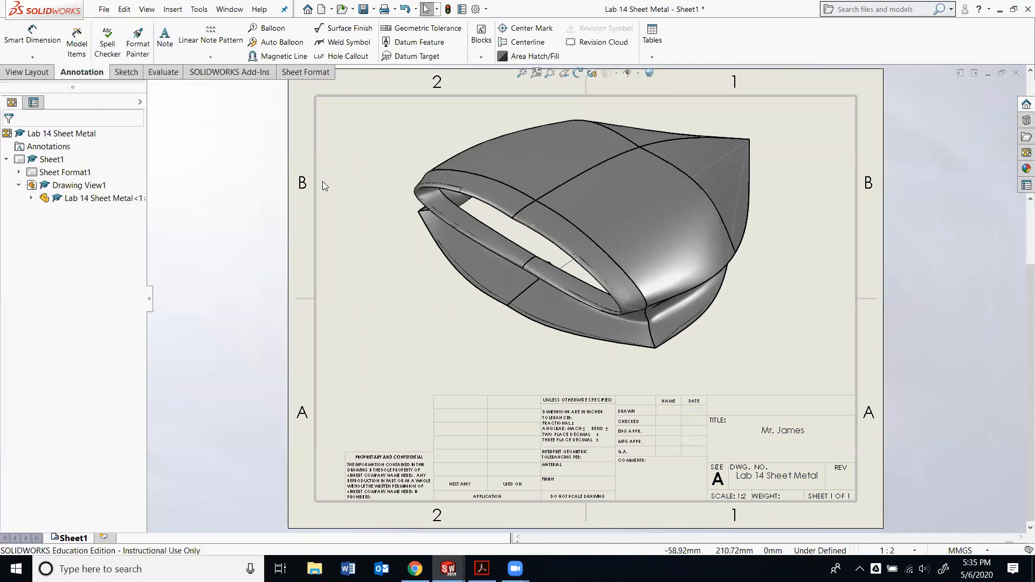
key("ctrl+s")
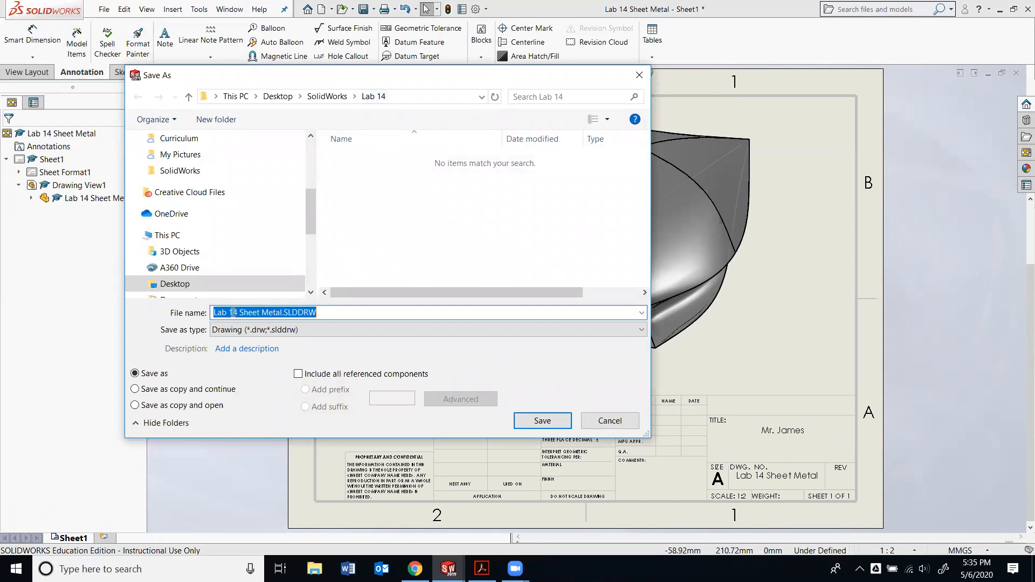
left_click(542, 420)
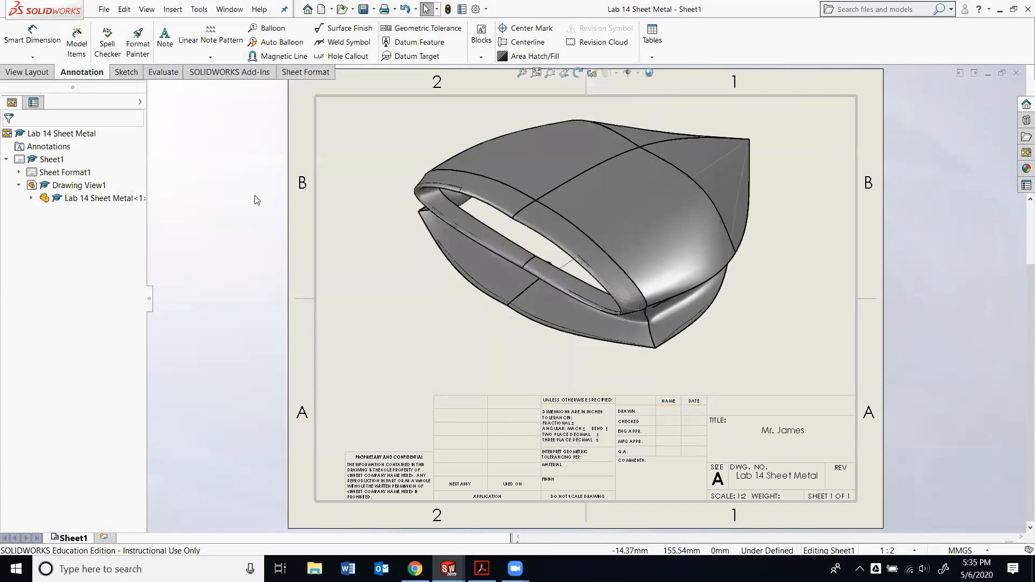
Save a copy of the drawing in Adobe Portable Document Format as Lab 14 Sheet Metal.PDF in the Lab 14 folder.
left_click(104, 9)
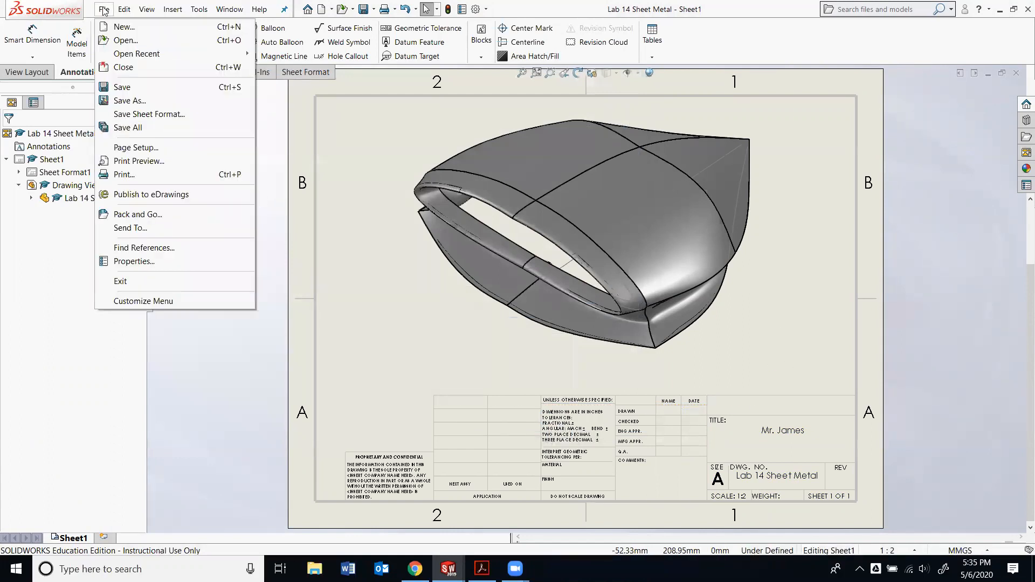
left_click(130, 100)
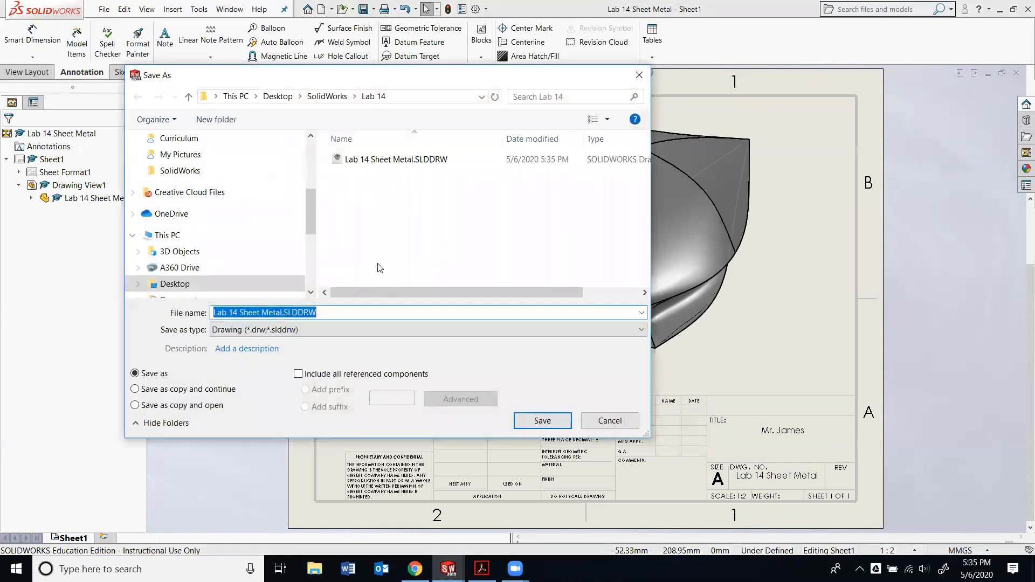
left_click(272, 330)
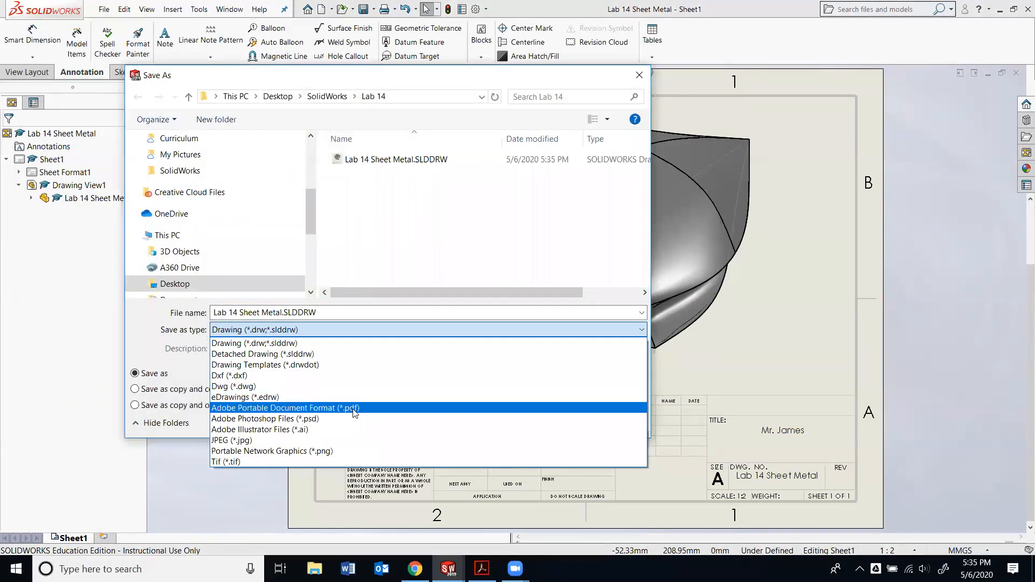
left_click(351, 409)
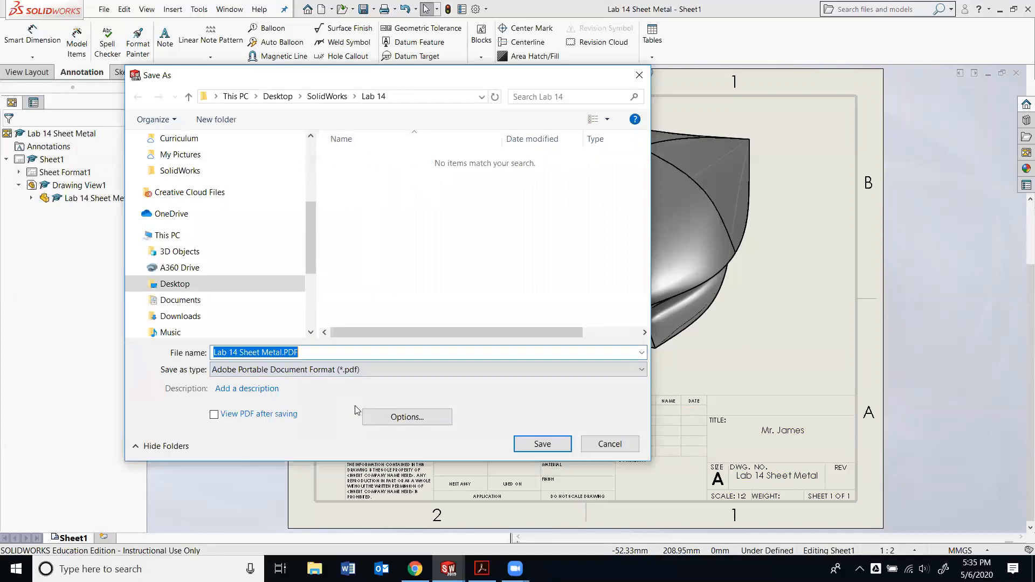
left_click(542, 443)
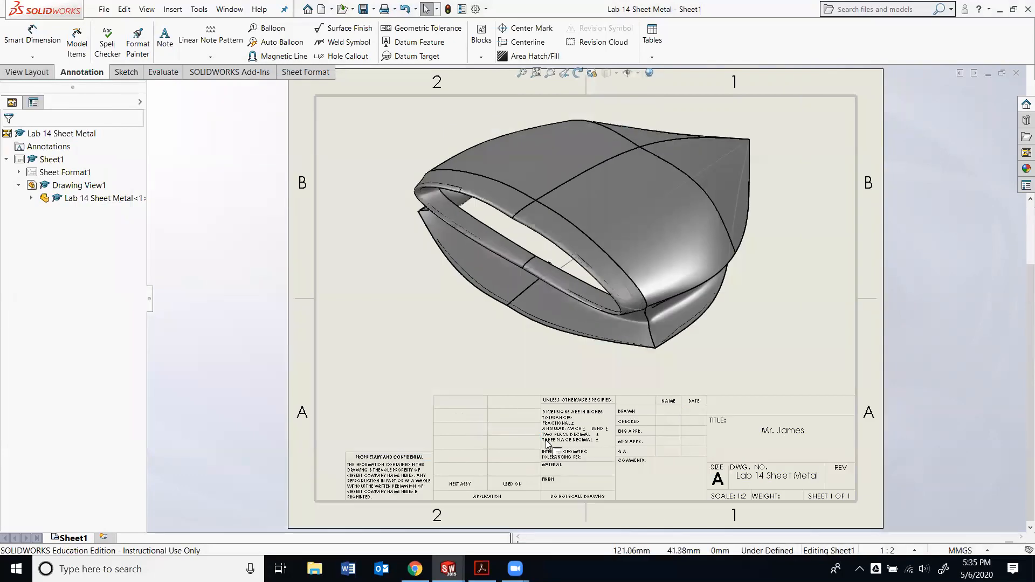
Switch to Chrome, view the final project description, and open the Lab 6 page from the course homepage.
key("alt+Tab")
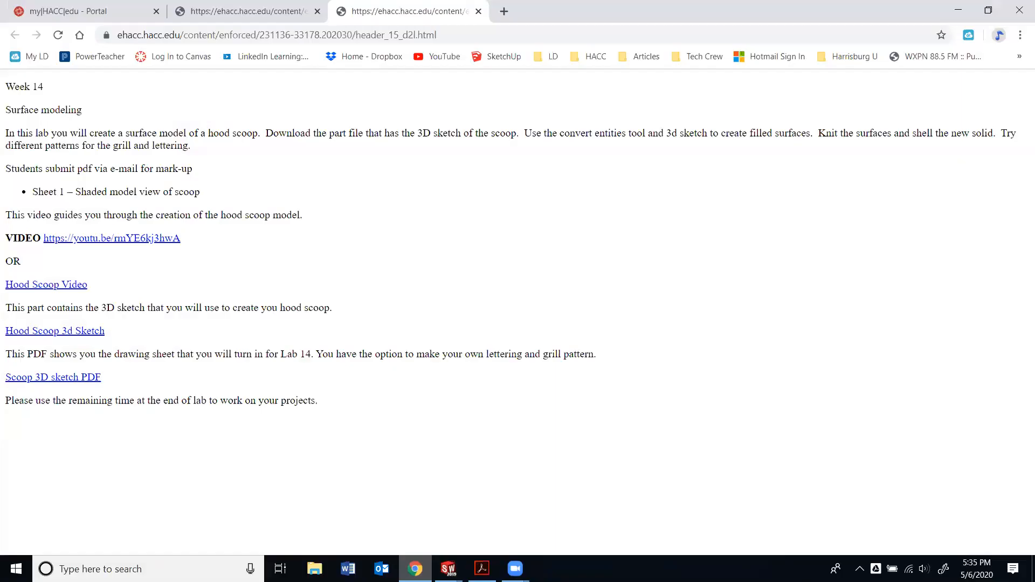
left_click(257, 5)
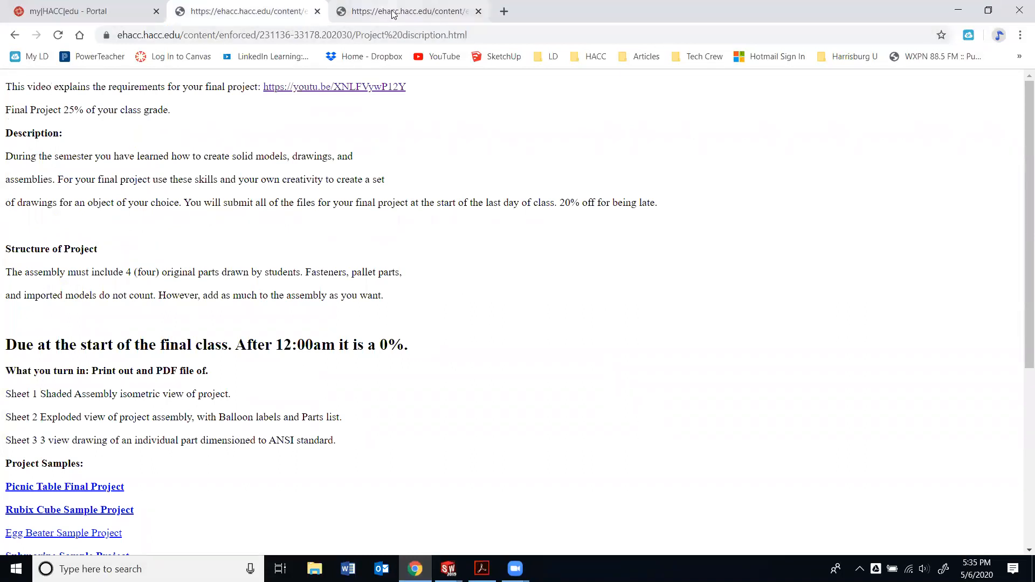
left_click(318, 11)
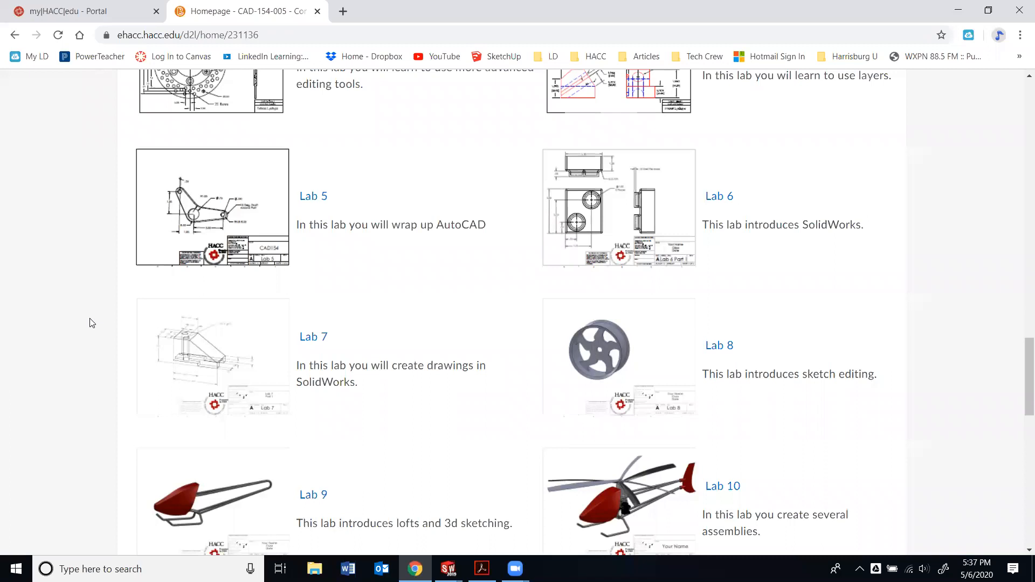
scroll(93, 330, "up", 1)
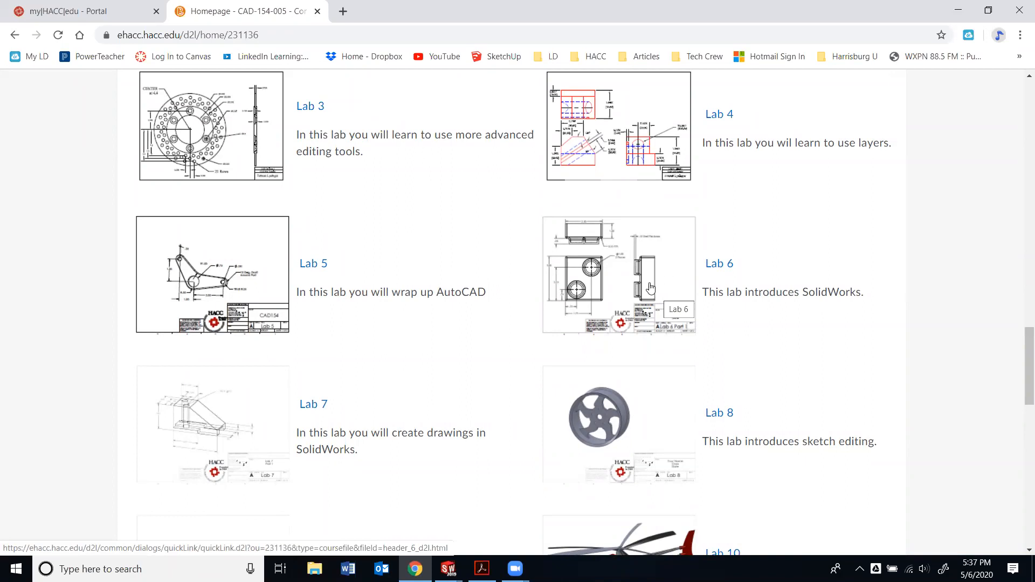
left_click(638, 279)
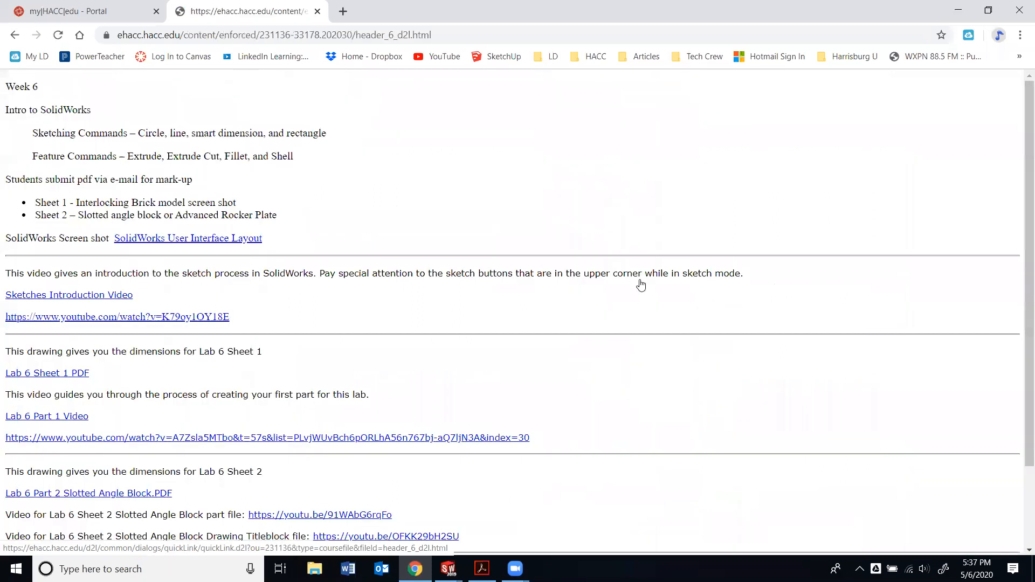
Save Lab 6 Advanced 2014.pdf from the Week 6 course page and open it with the bookmarks hidden.
scroll(641, 283, "down", 2)
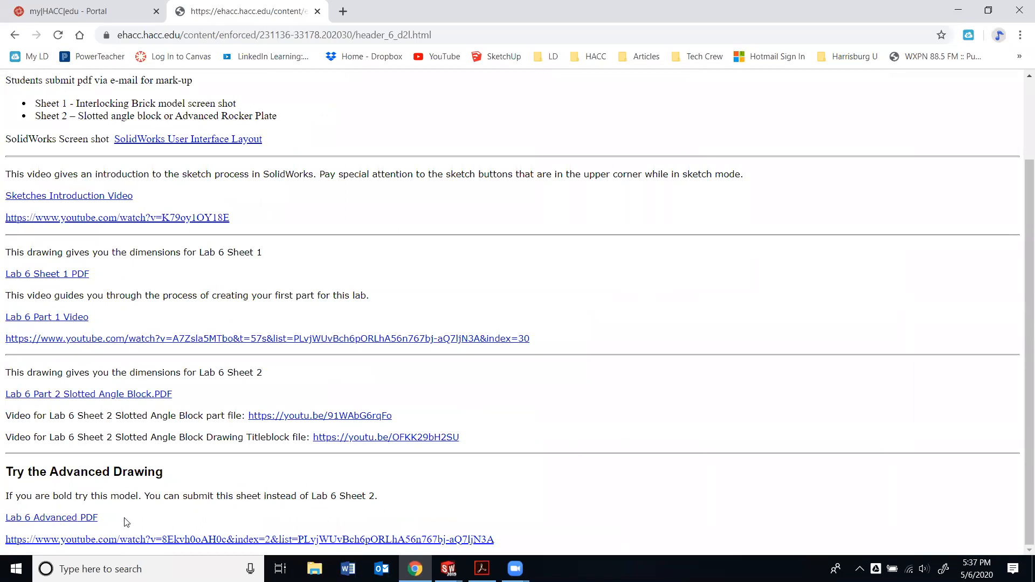
left_click(58, 519)
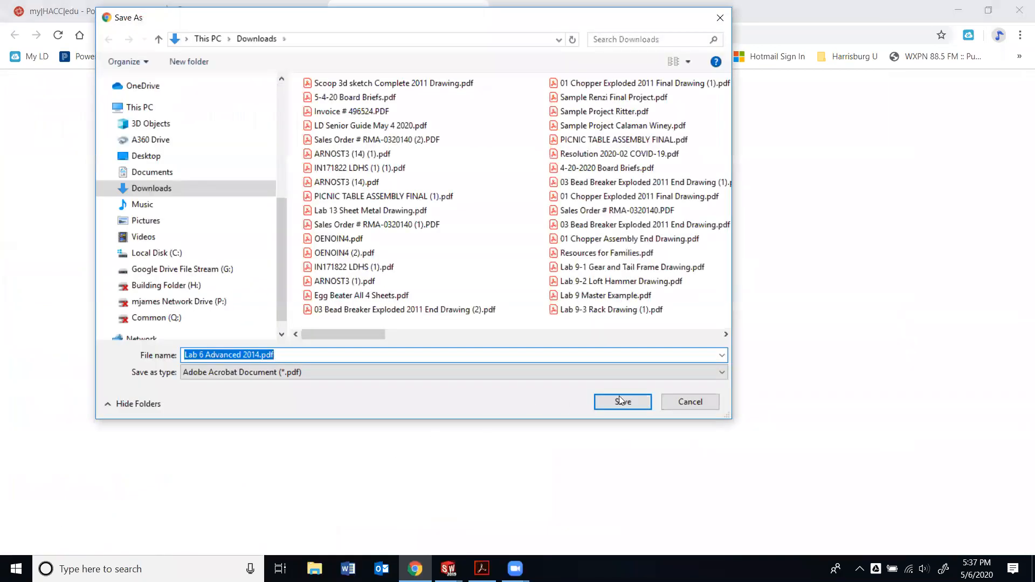
left_click(622, 402)
left_click(128, 527)
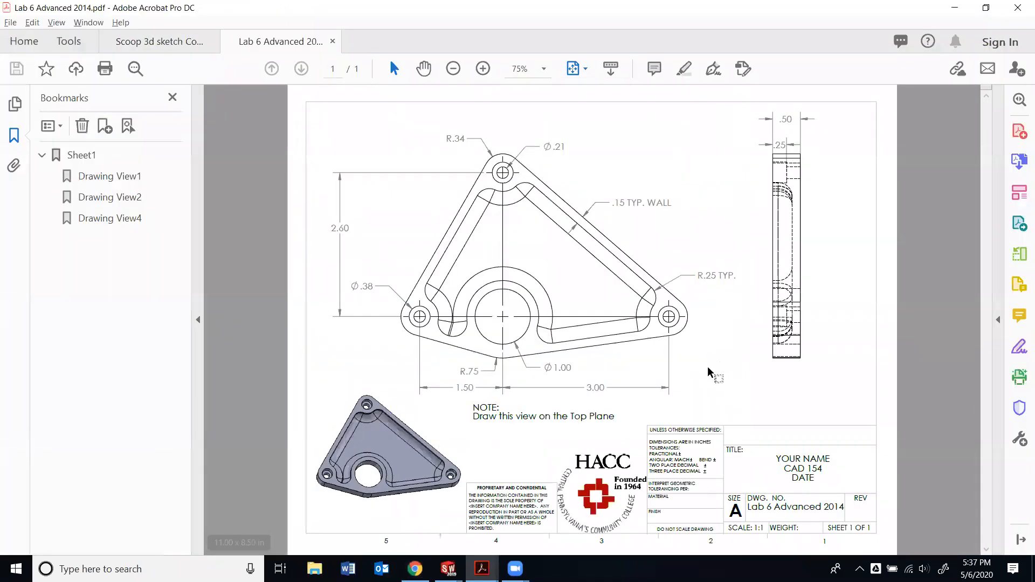
left_click(197, 313)
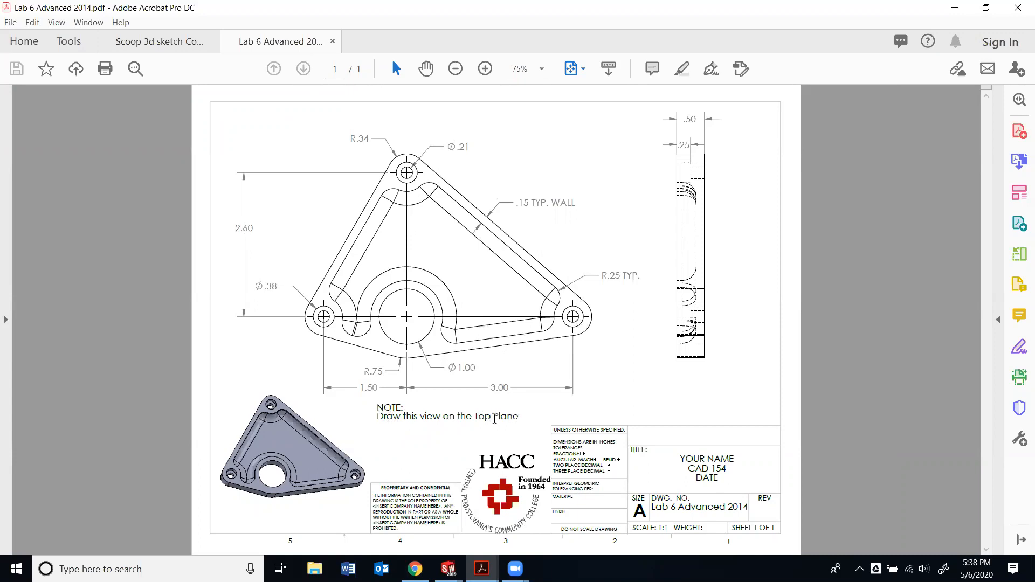
Switch to SolidWorks and create a new part document.
mouse_move(448, 569)
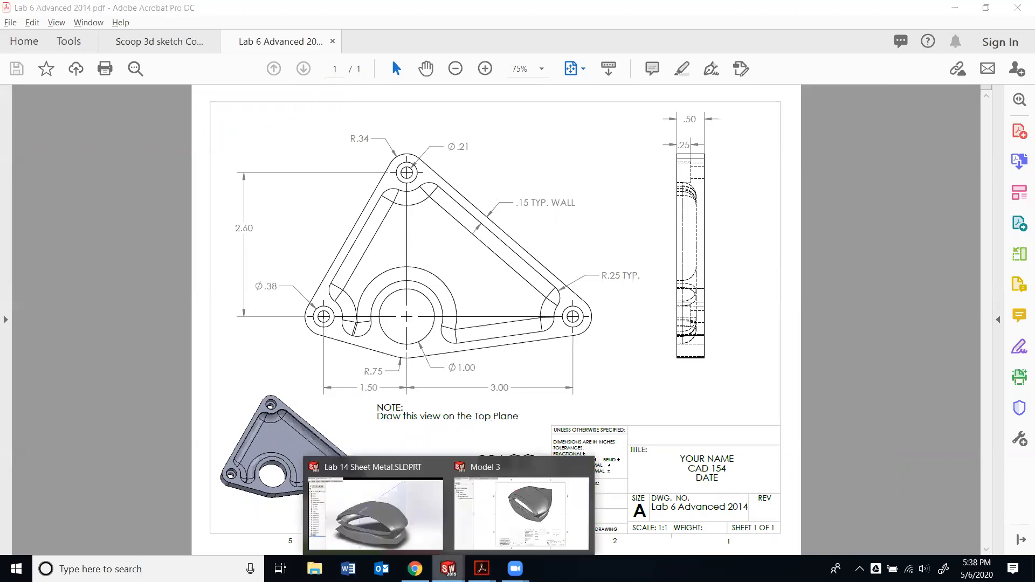
left_click(493, 513)
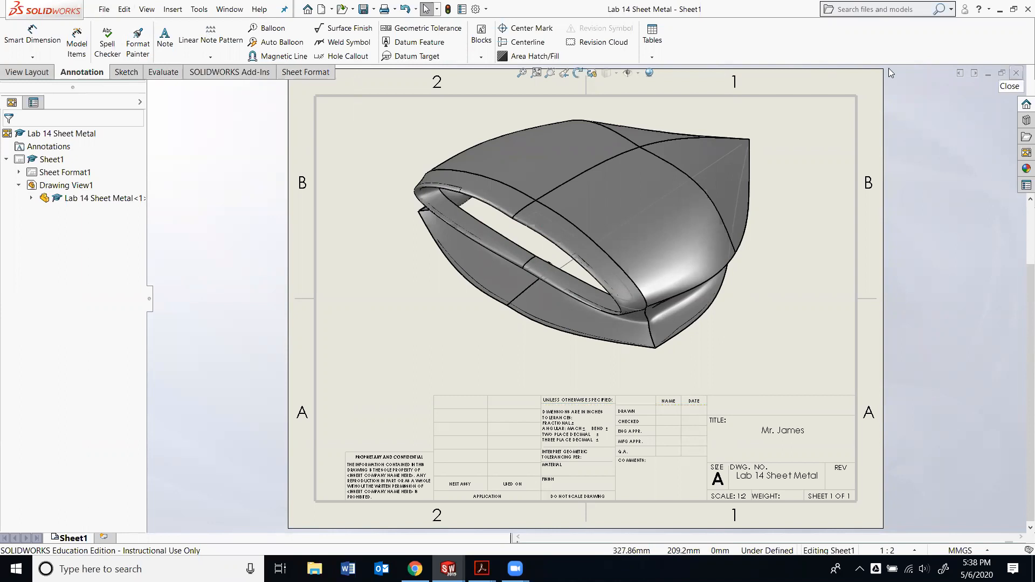
left_click(104, 9)
left_click(120, 25)
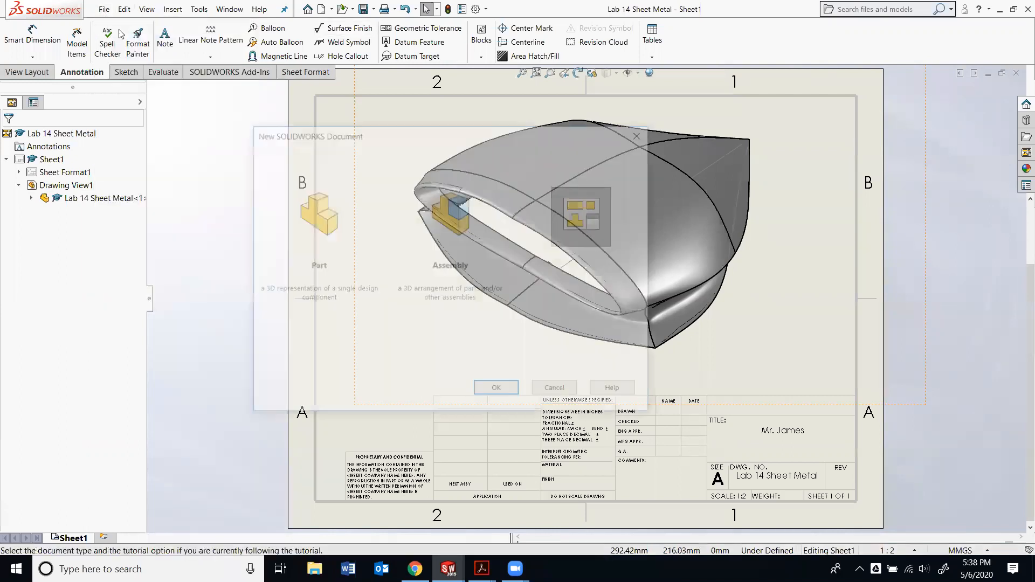
left_click(320, 213)
double_click(315, 215)
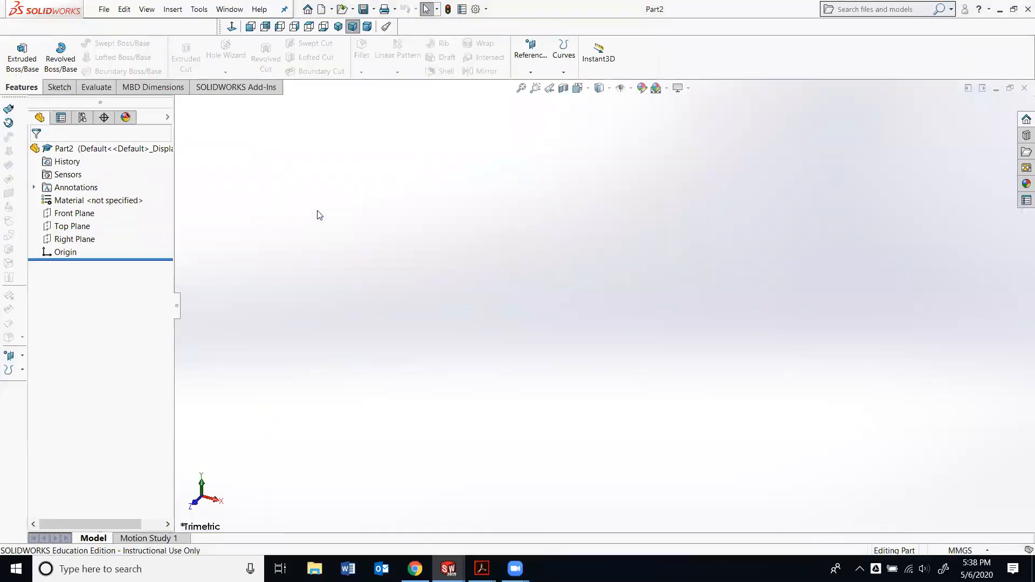
Check the Lab 6 Advanced drawing in Acrobat, and set the new part's units to IPS (inch, pound, second) in SolidWorks.
mouse_move(481, 569)
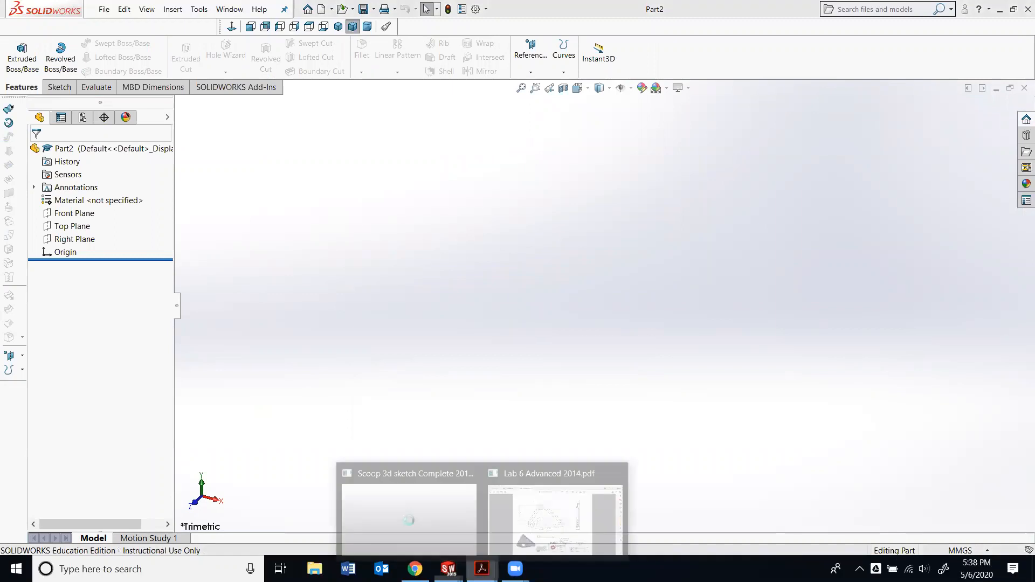
left_click(547, 523)
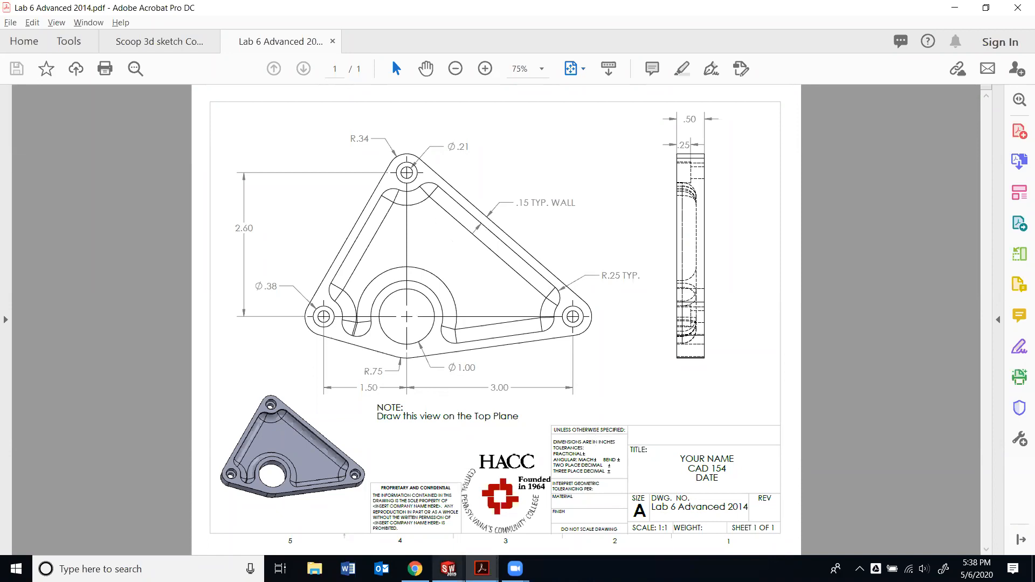
mouse_move(448, 569)
left_click(564, 516)
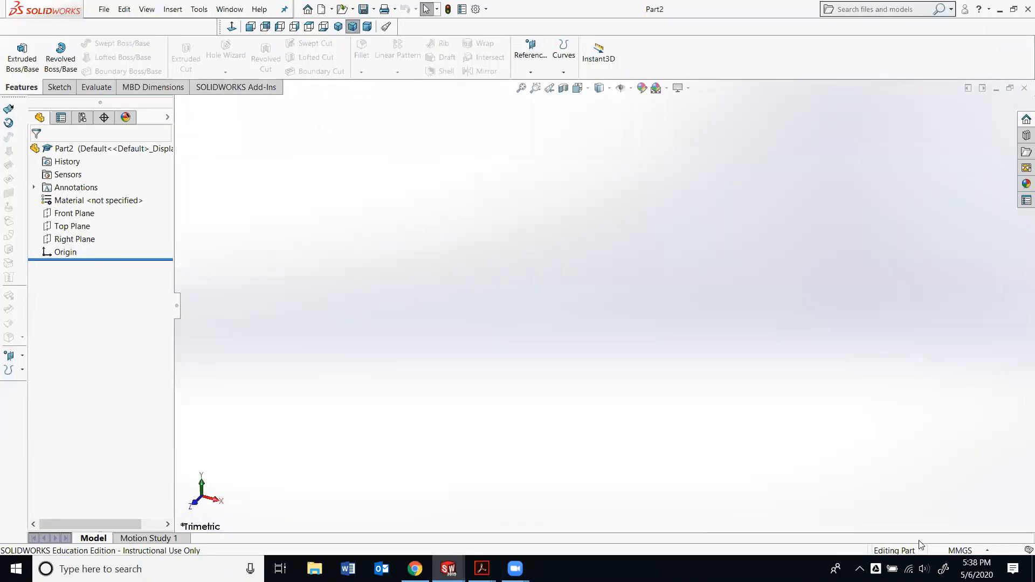
left_click(965, 551)
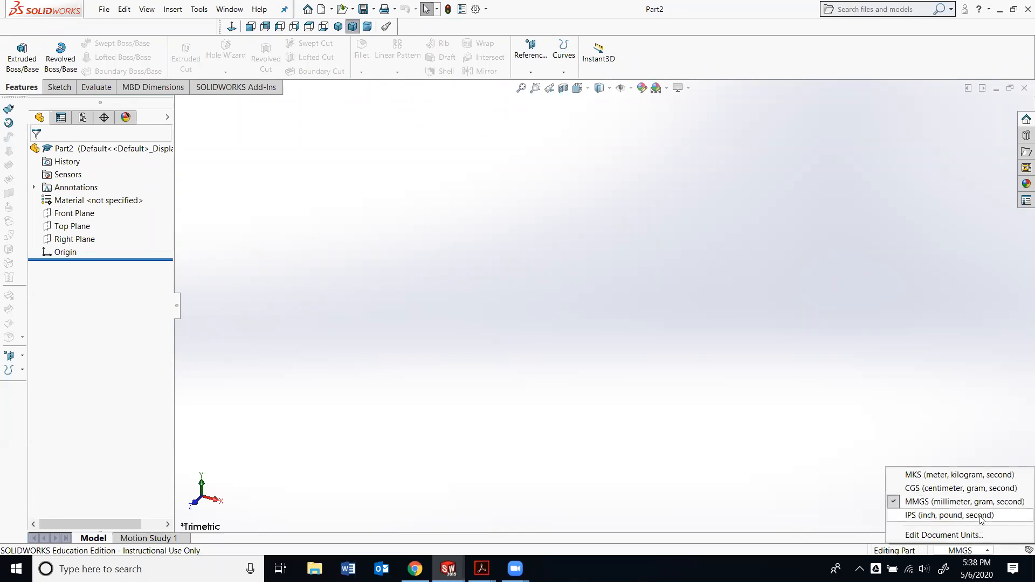
left_click(980, 516)
left_click(962, 550)
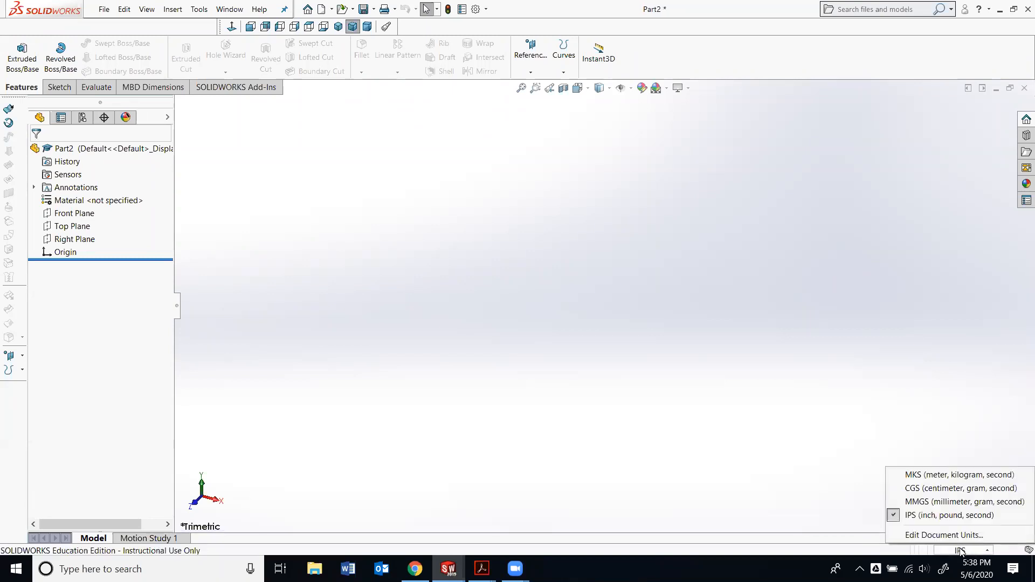
left_click(938, 516)
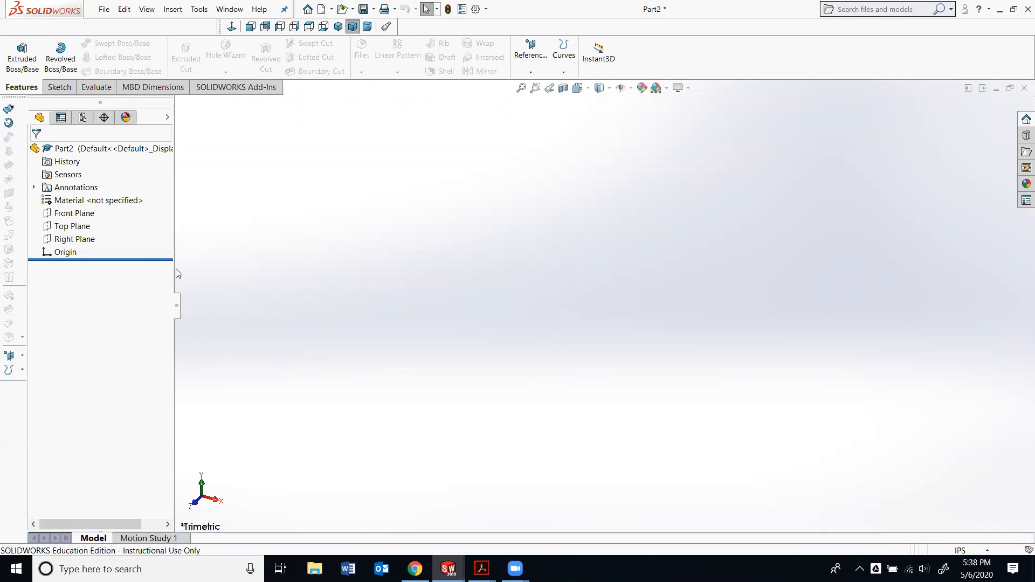
Start a new sketch on the Top Plane.
left_click(57, 89)
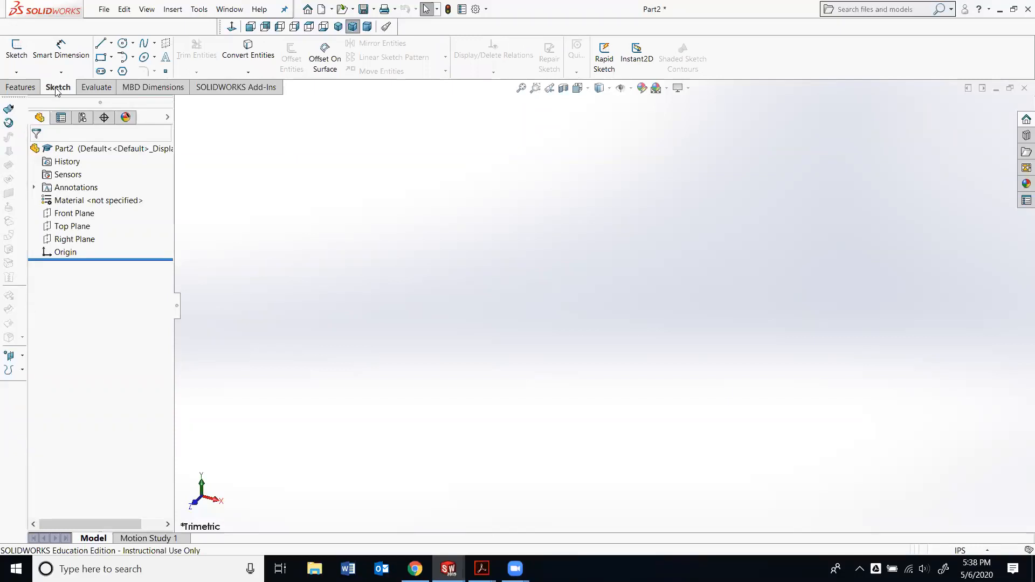
left_click(17, 52)
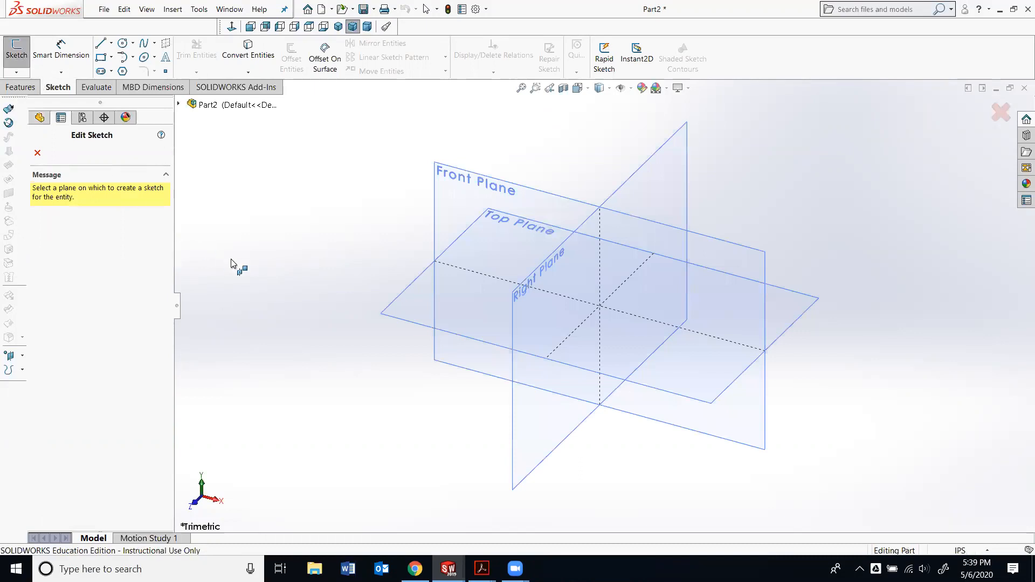
left_click(394, 309)
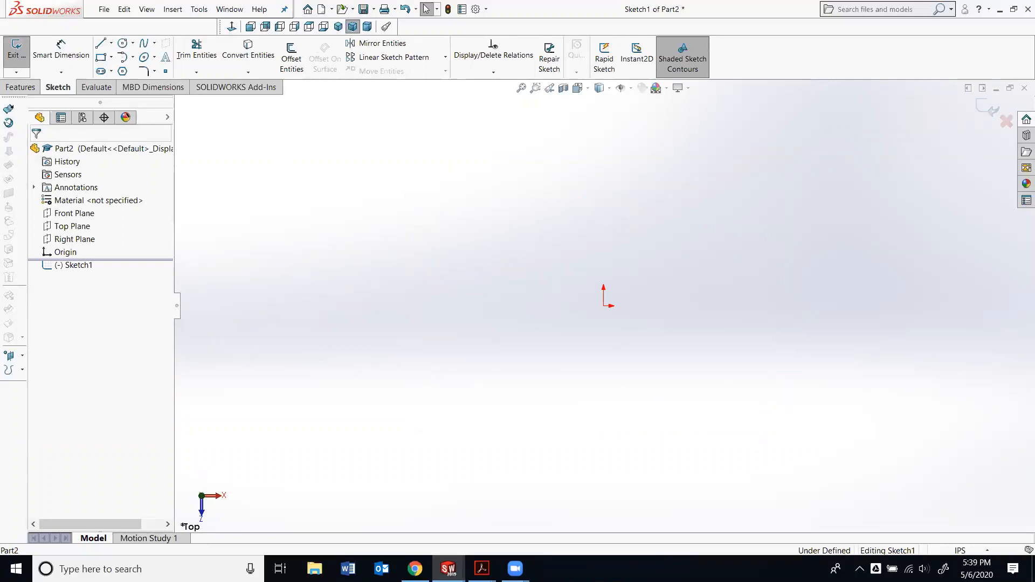
Consult the large hole's diameter on the PDF drawing and sketch a circle centred on the origin in SolidWorks, about 2.12 in radius.
mouse_move(482, 568)
left_click(560, 517)
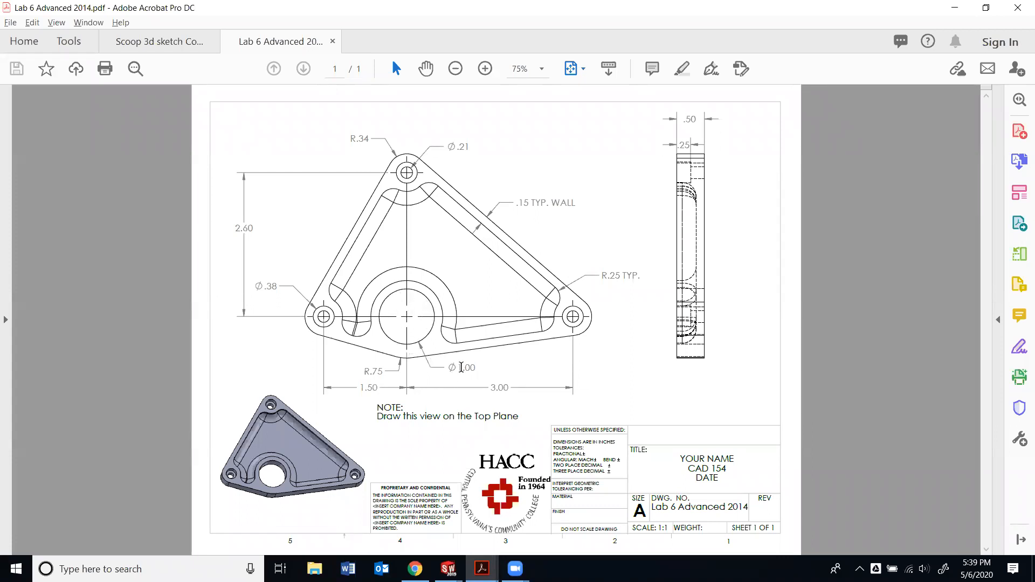
left_click_drag(461, 367, 477, 368)
left_click(469, 371)
left_click(449, 569)
left_click(564, 524)
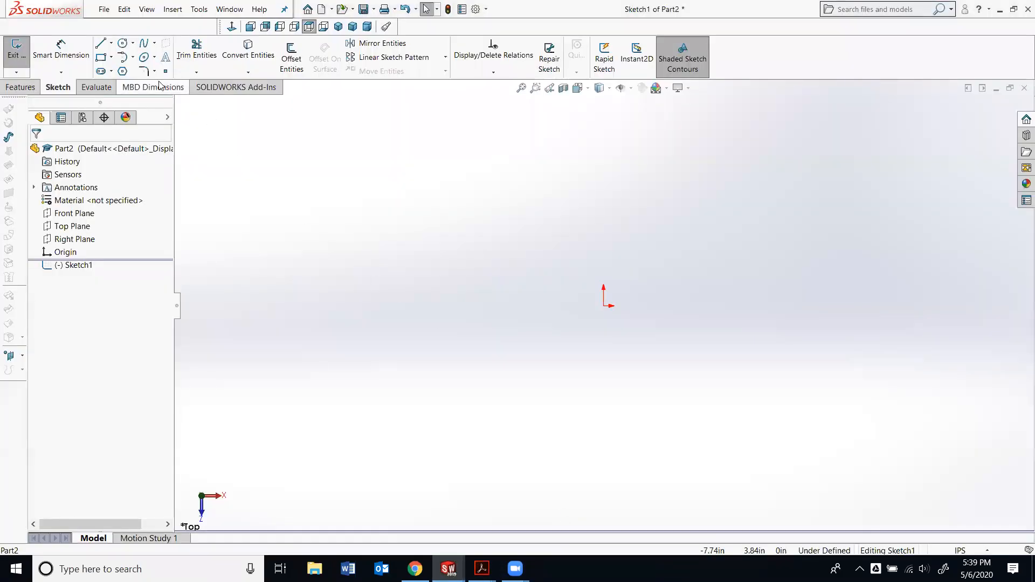
left_click(123, 44)
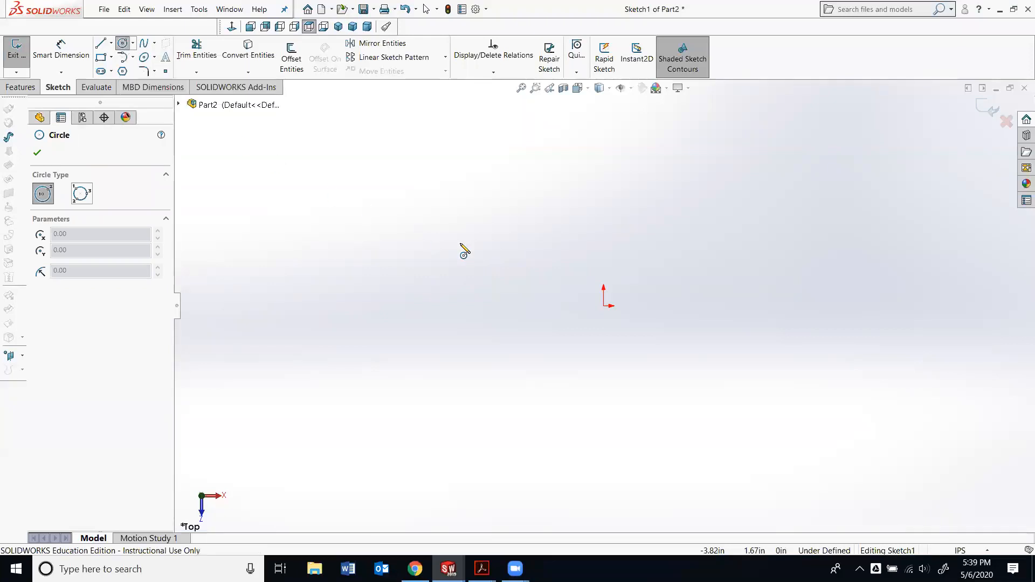
left_click(604, 305)
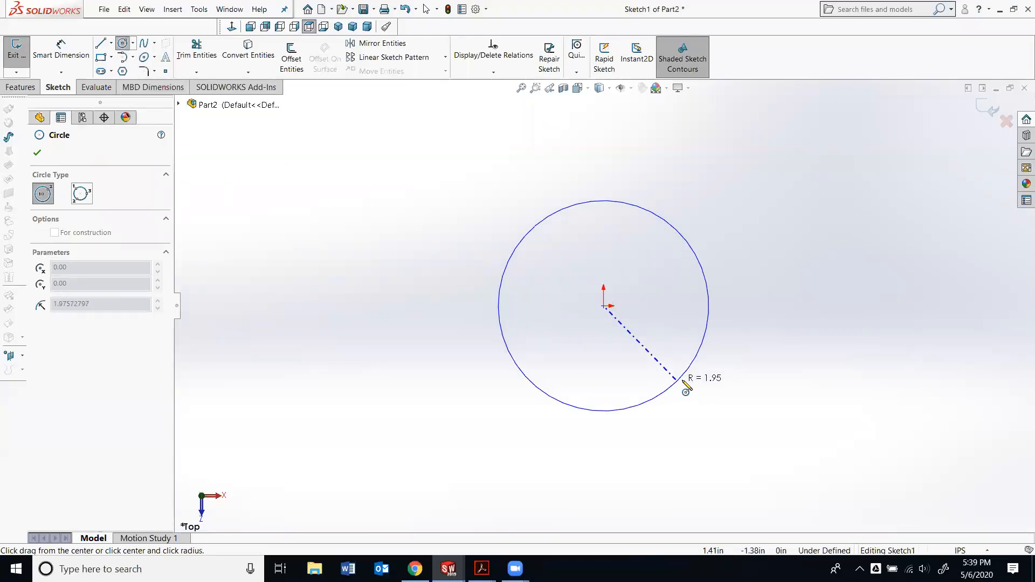
left_click(685, 386)
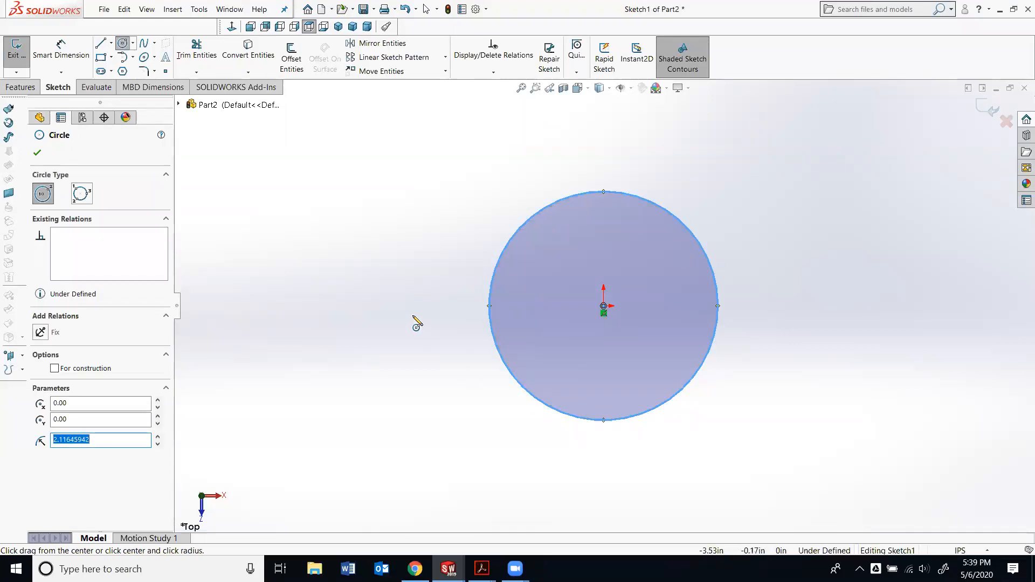
Dimension the circle's diameter to 1 in.
left_click(58, 55)
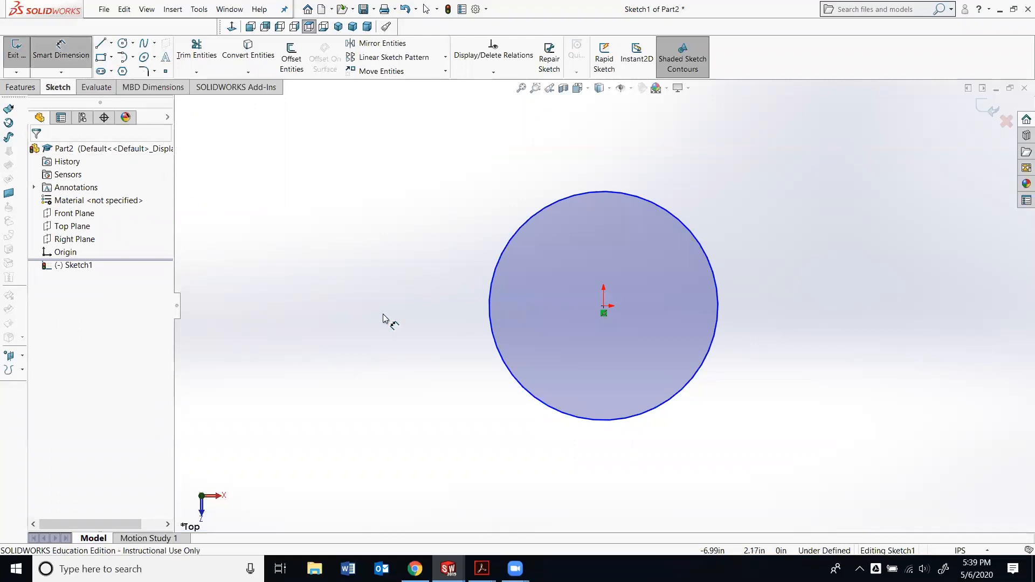
left_click(526, 394)
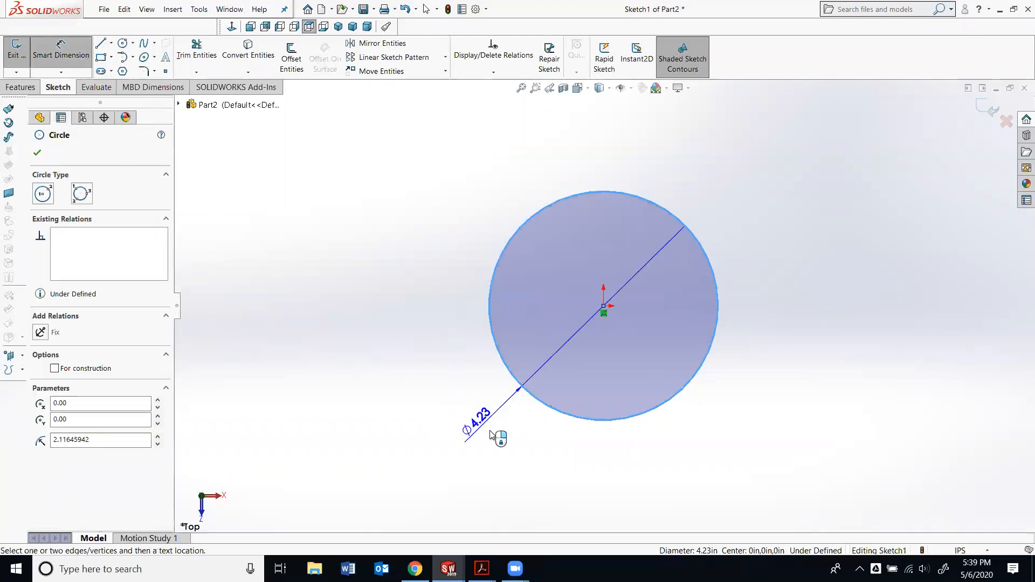
left_click(471, 434)
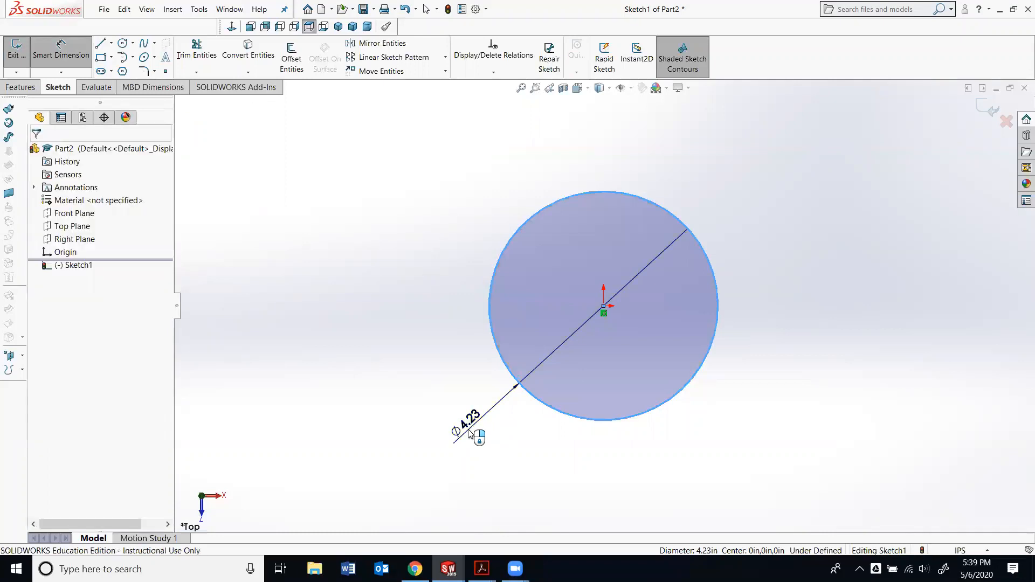
type("1")
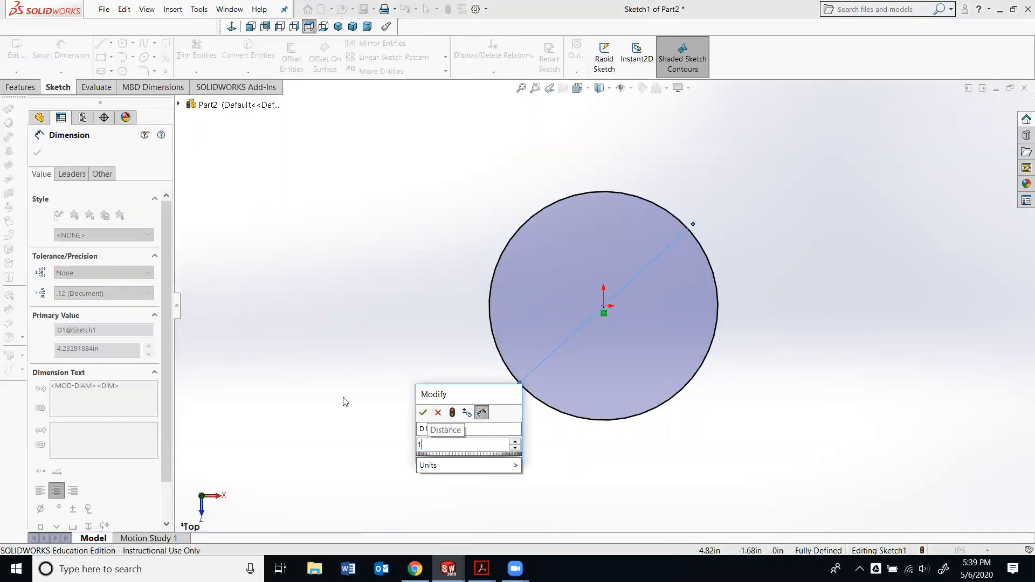
key("Return")
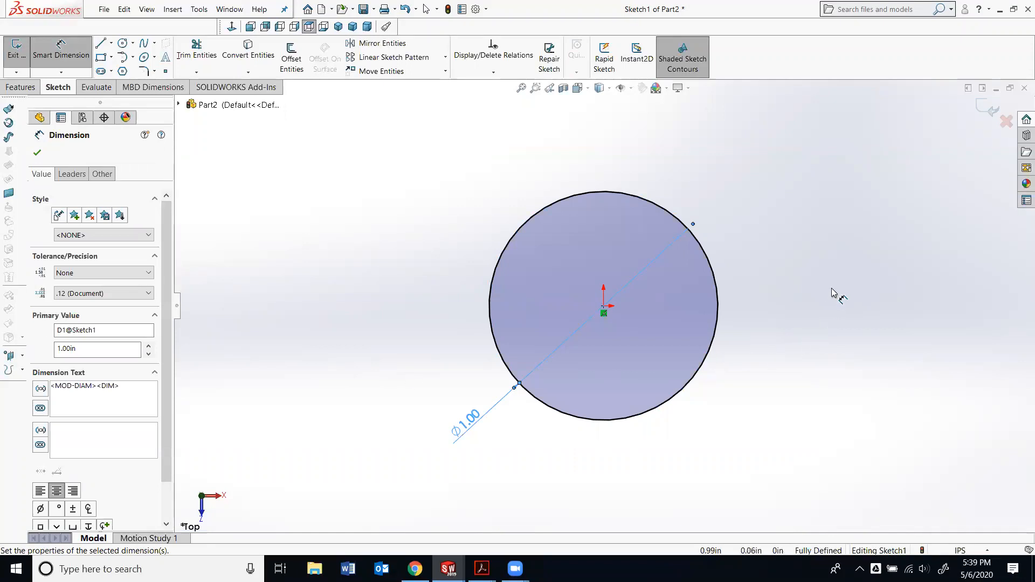
Recheck the PDF drawing and sketch a horizontal centerline about 3 in long from the circle's centre toward positive X.
scroll(836, 291, "up", 2)
scroll(802, 208, "down", 3)
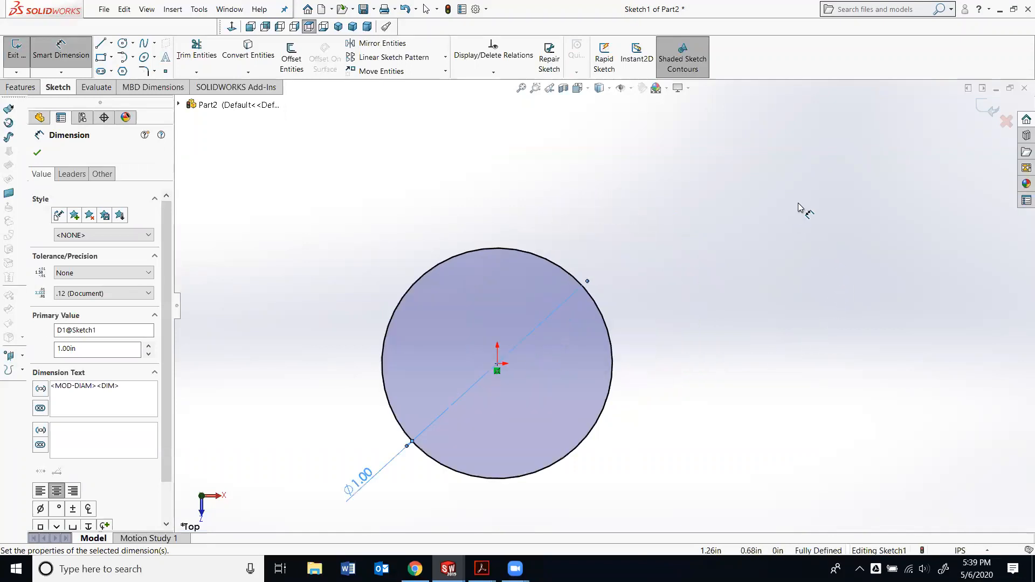
key("alt+Tab")
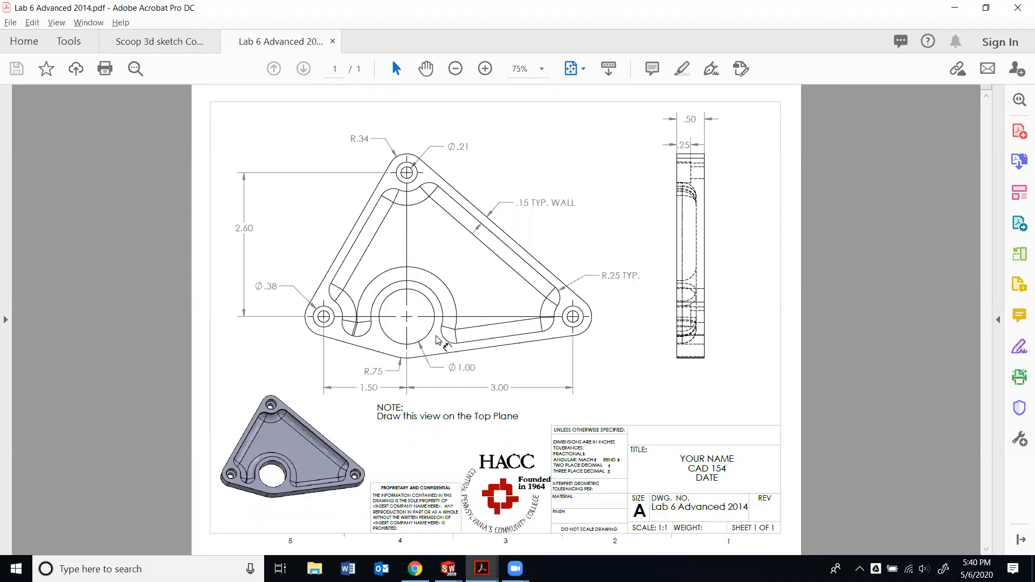
key("alt+Tab")
left_click(110, 44)
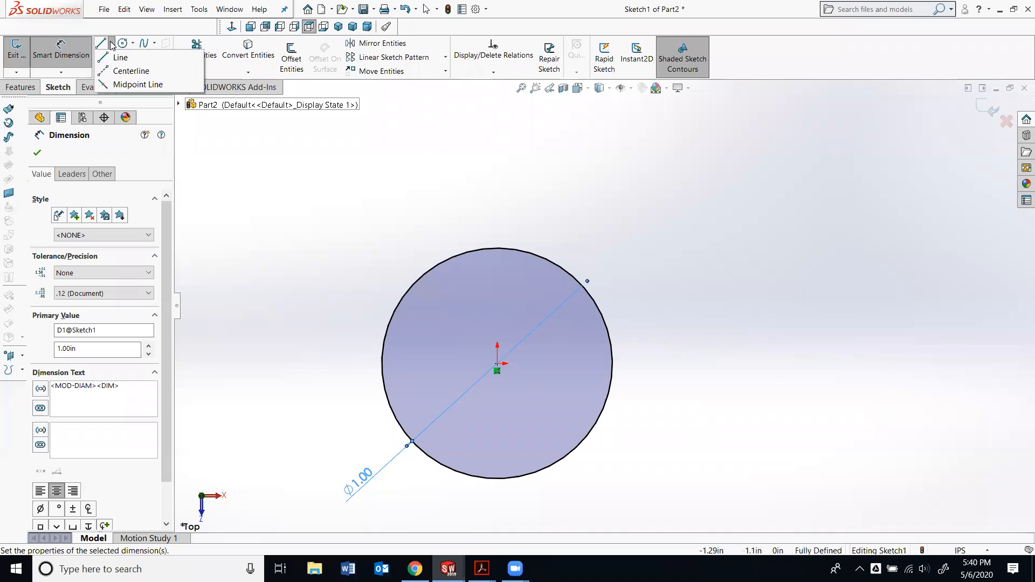
left_click(121, 72)
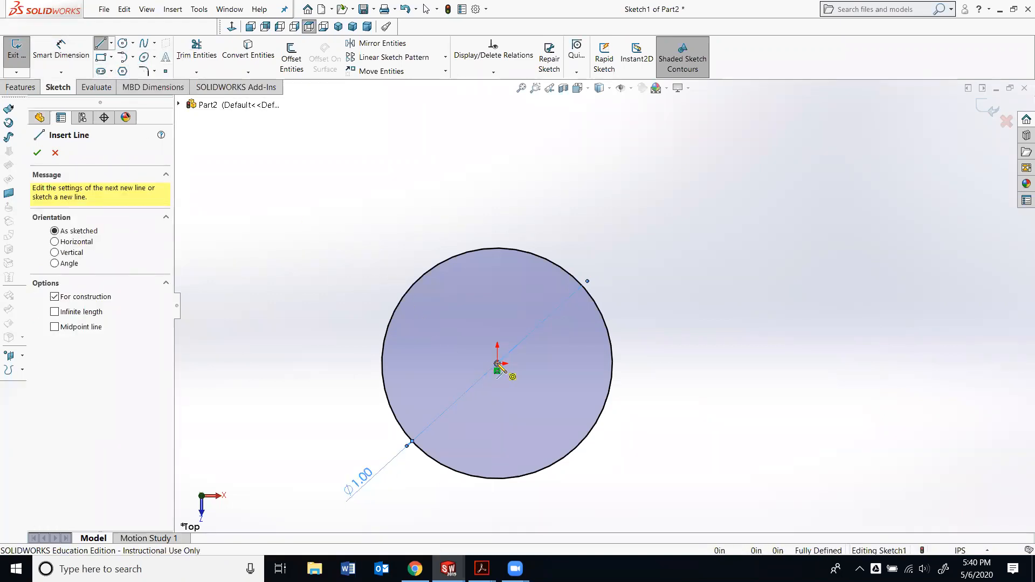
left_click(497, 364)
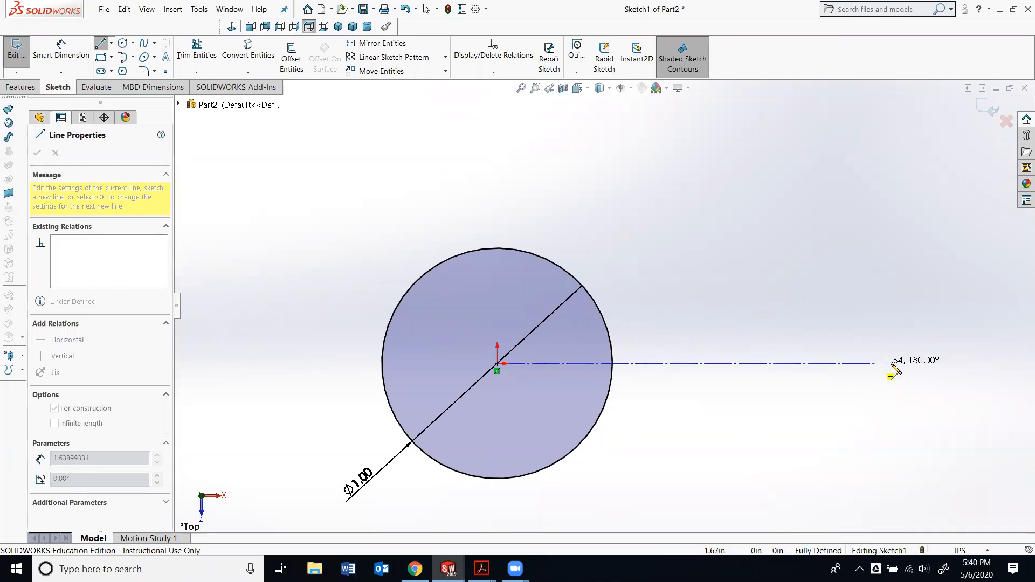
scroll(897, 363, "down", 2)
scroll(836, 353, "up", 4)
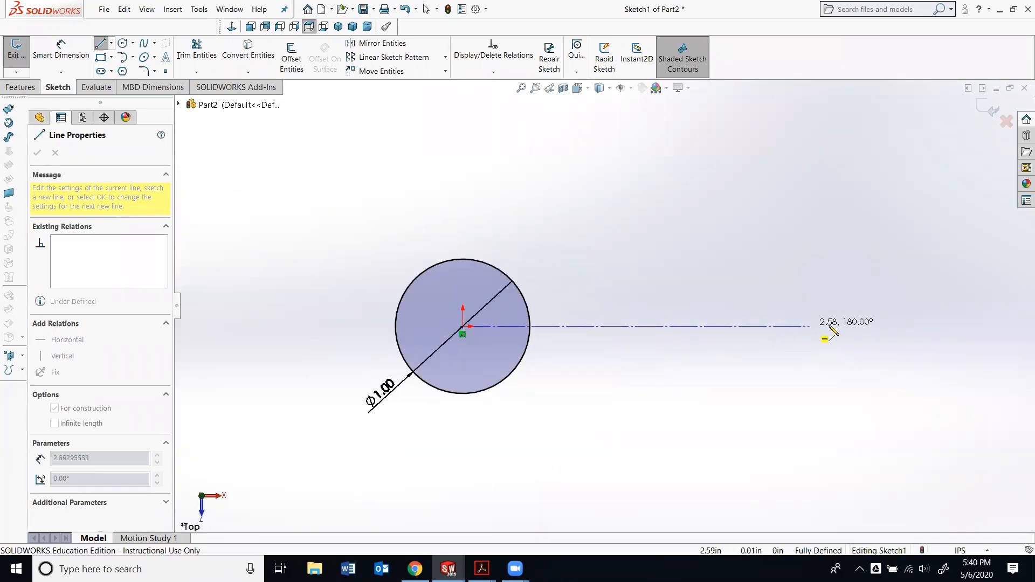
left_click(860, 326)
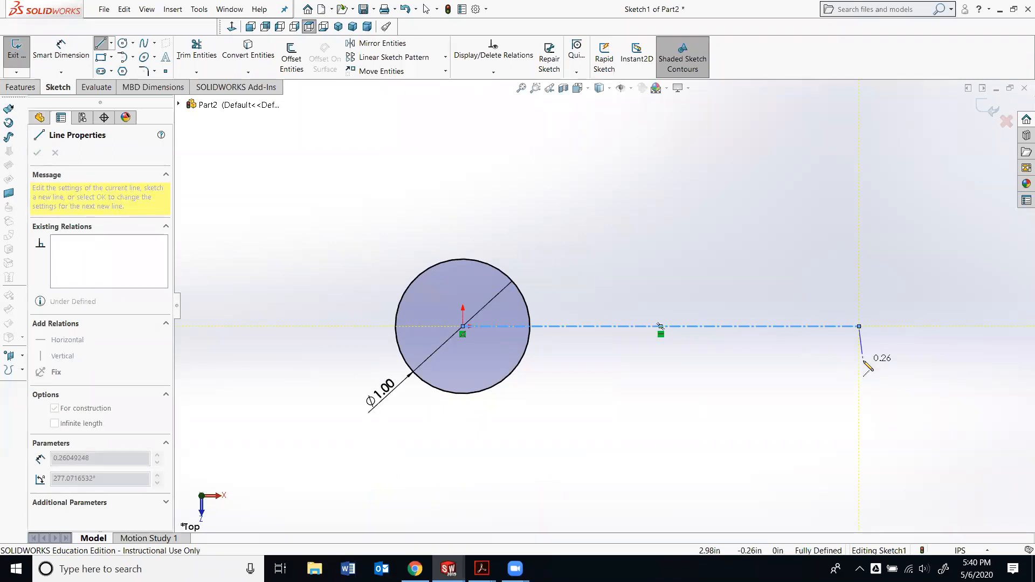
key("Escape")
scroll(387, 282, "up", 2)
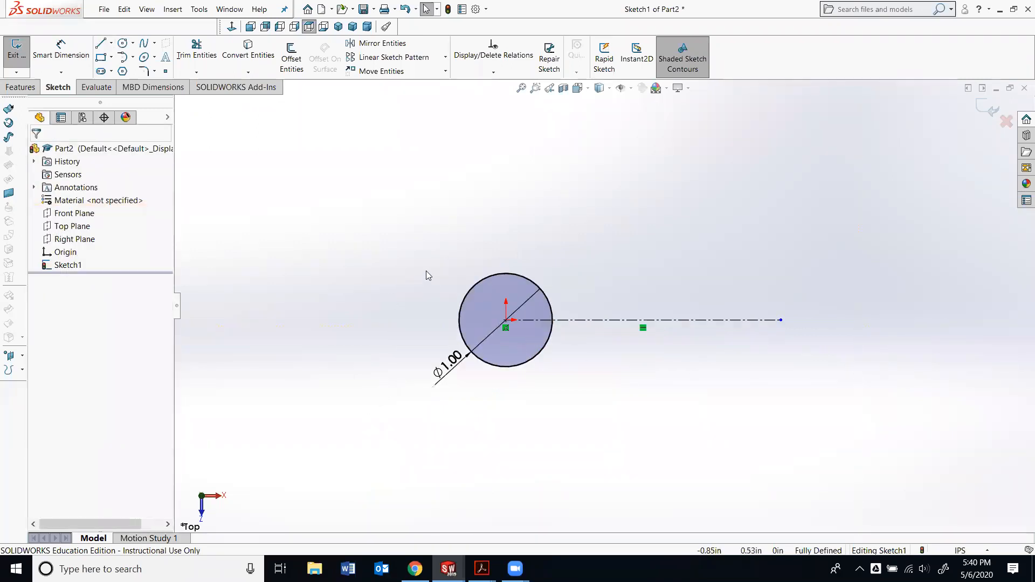
Check the small holes' layout on the PDF drawing and sketch a horizontal centerline about 1.48 in long from the origin toward negative X.
scroll(426, 271, "down", 1)
key("alt+Tab")
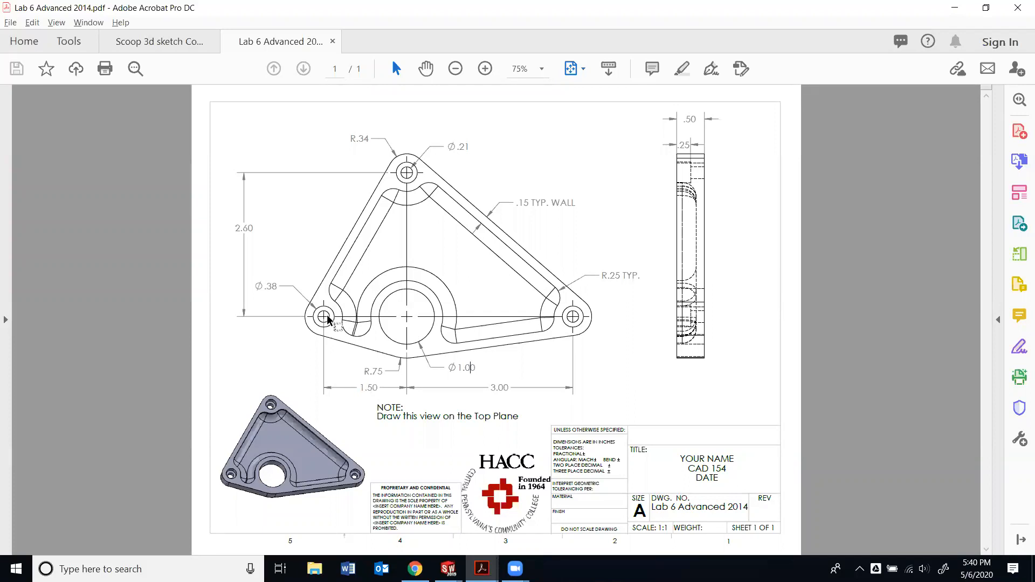
key("alt+Tab")
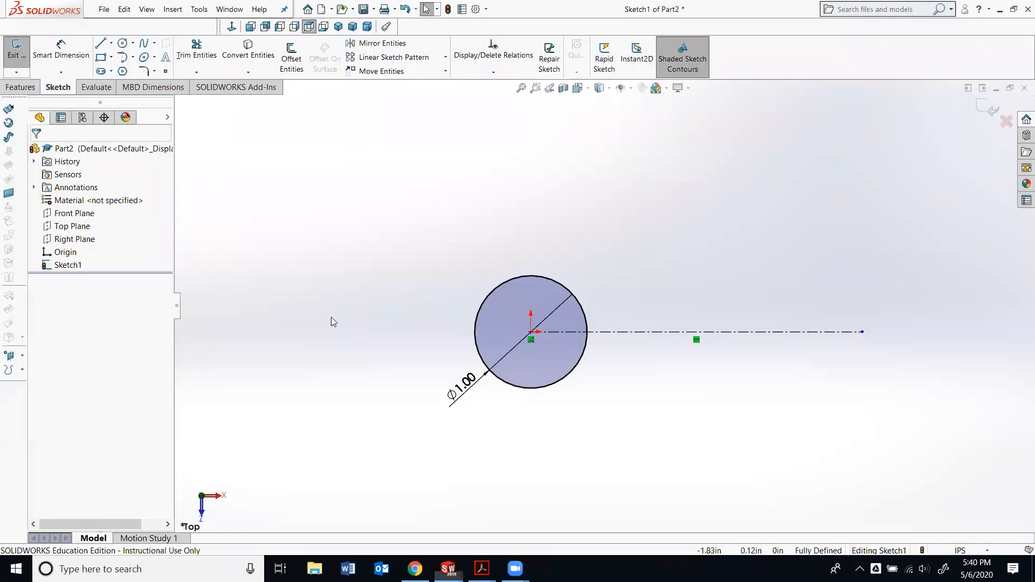
left_click(111, 43)
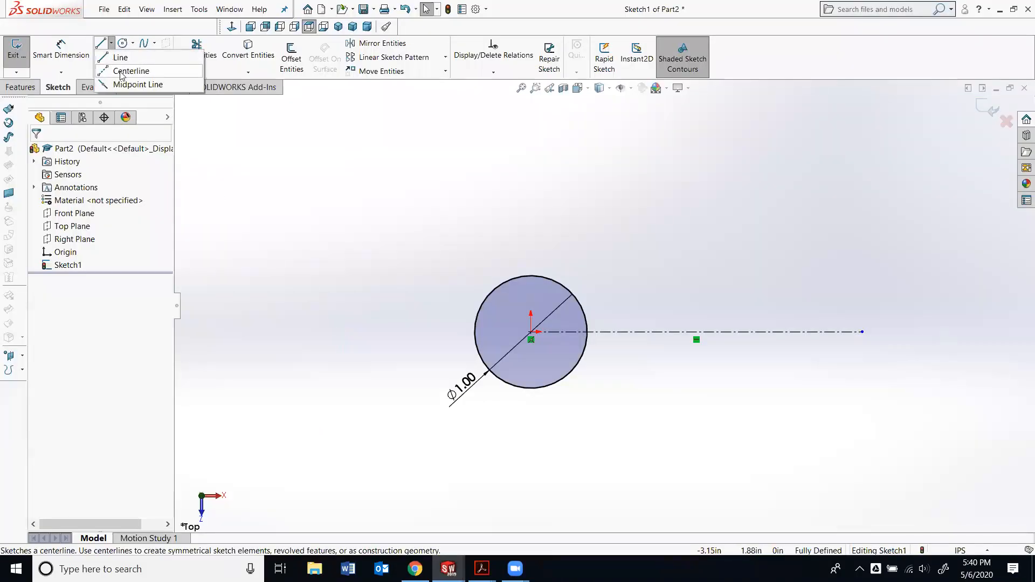
left_click(131, 71)
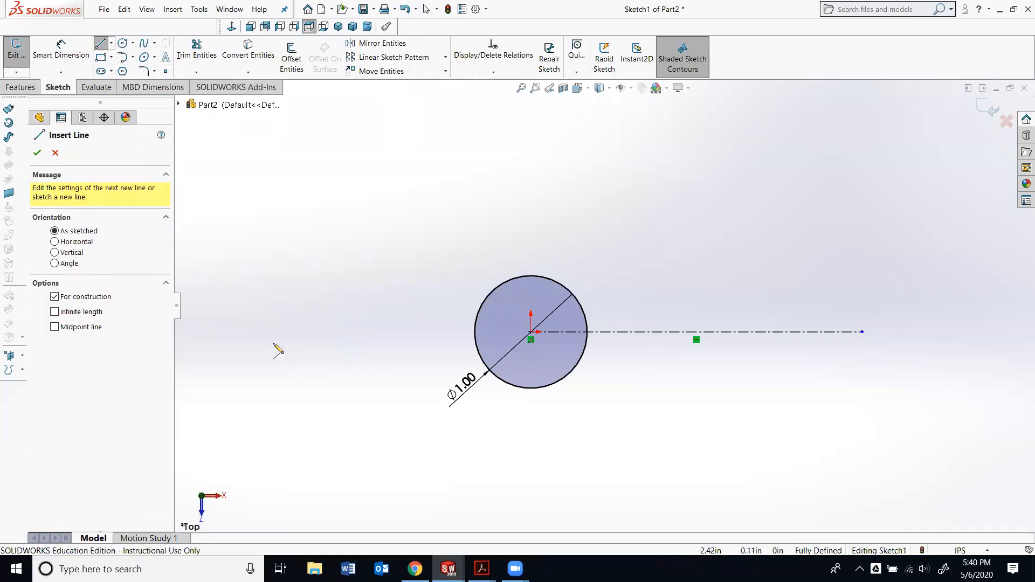
left_click(531, 332)
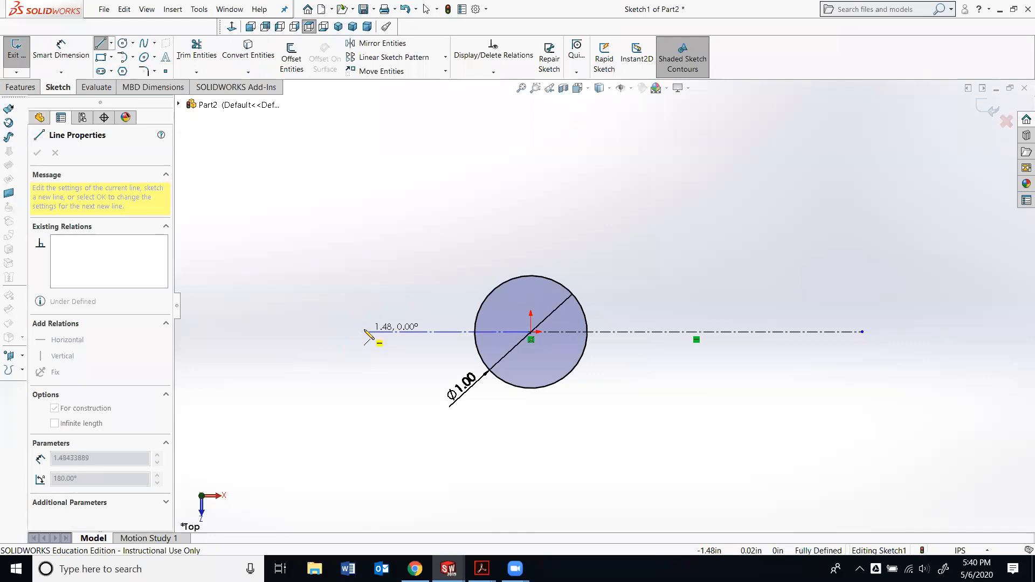
left_click(364, 331)
key("Escape")
key("Escape")
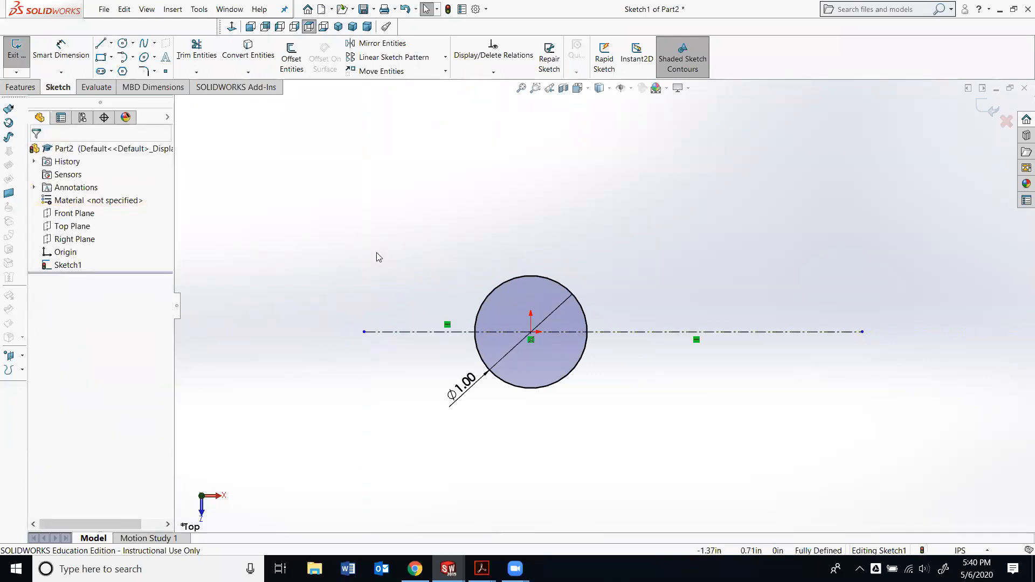
Recheck the PDF drawing and sketch a vertical centerline about 1.61 in long upward from the circle's centre.
key("alt+Tab")
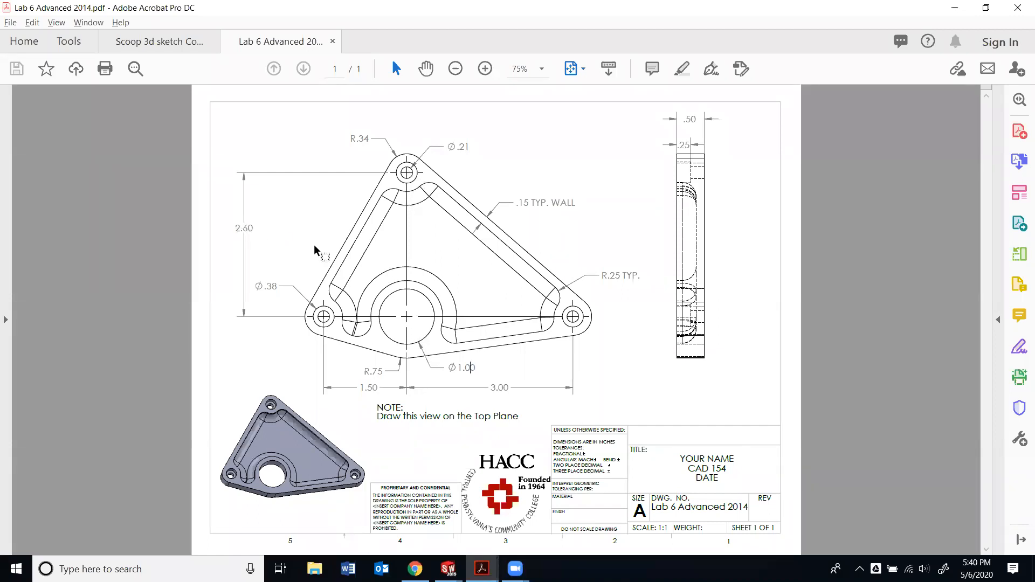
key("alt+Tab")
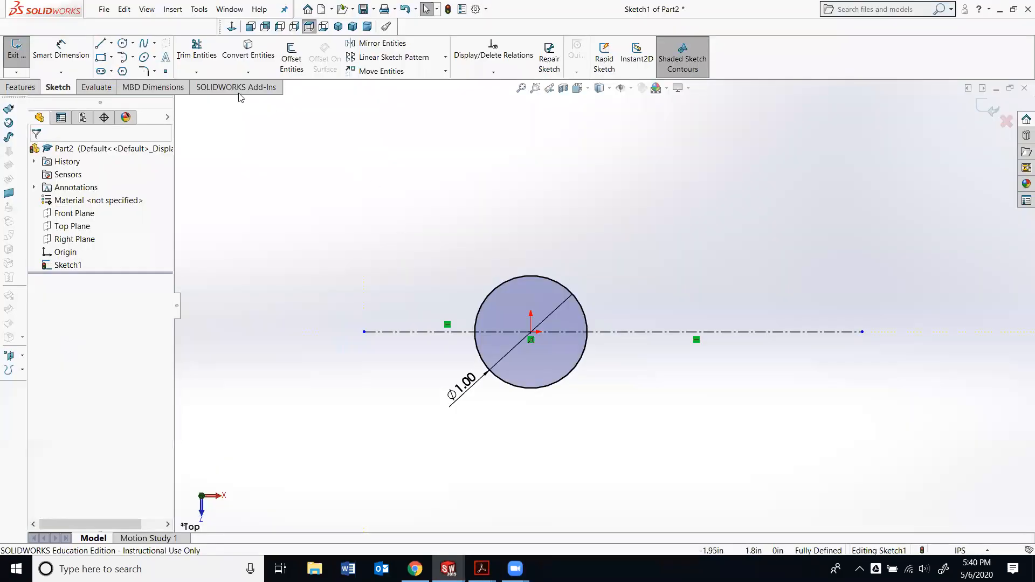
left_click(111, 44)
left_click(124, 71)
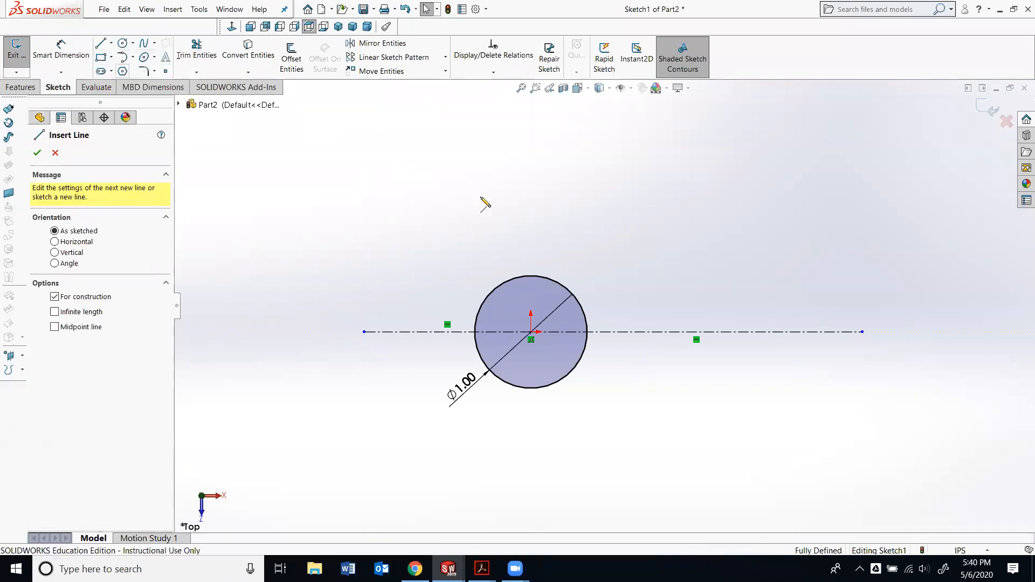
left_click(531, 332)
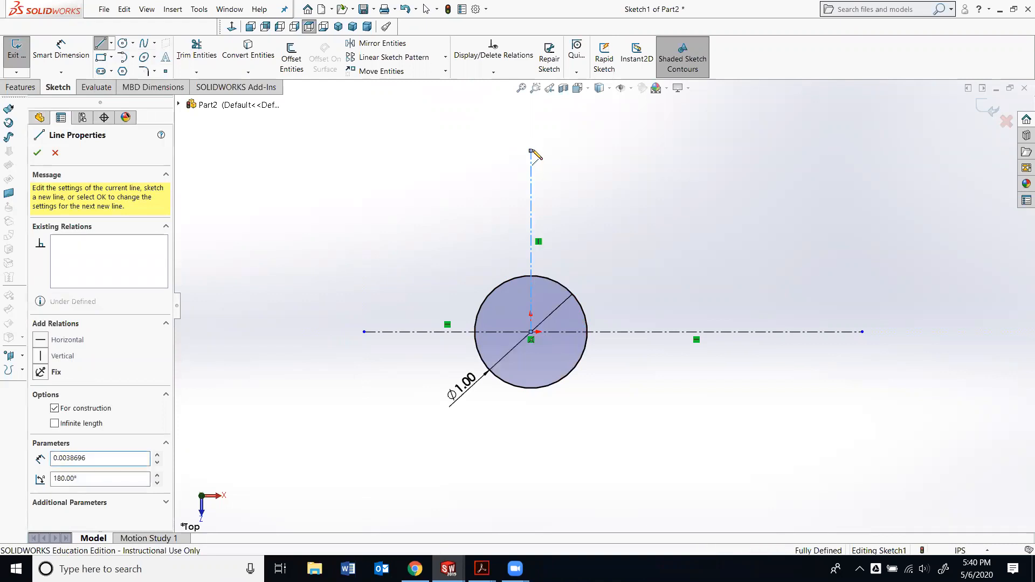
left_click(531, 152)
key("Escape")
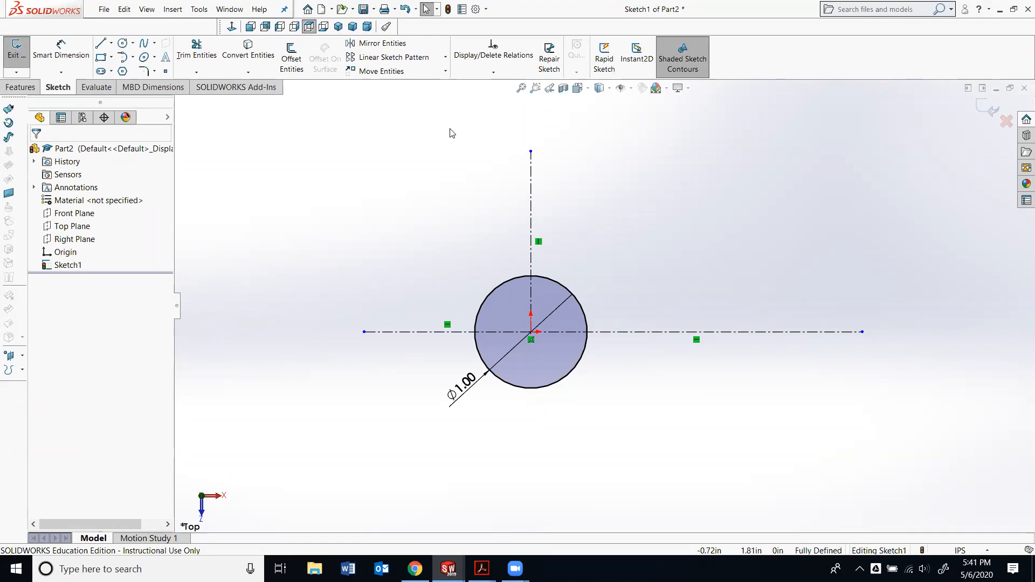
Dimension the vertical centerline's length to 1.6 in.
left_click(57, 52)
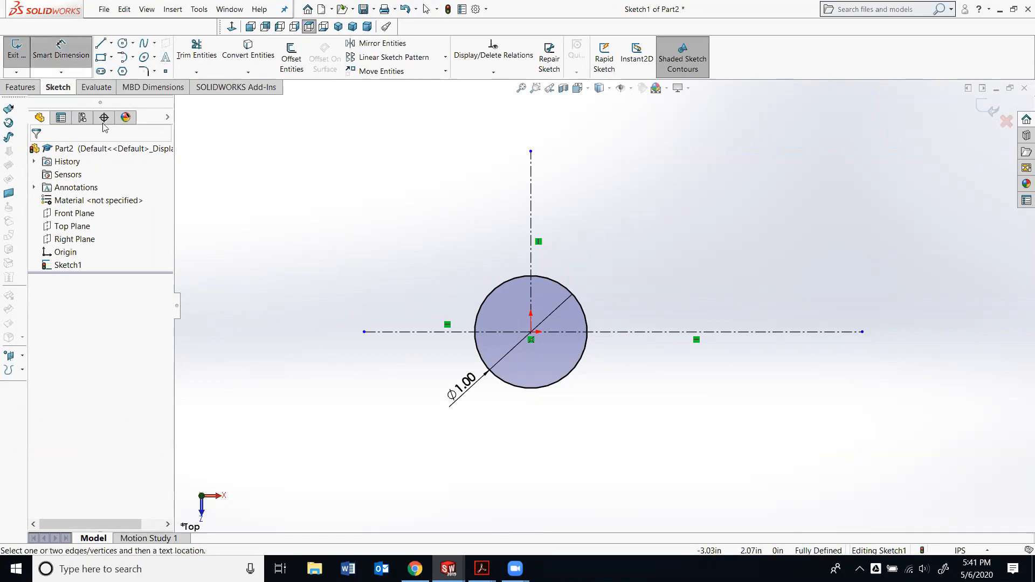
left_click(531, 221)
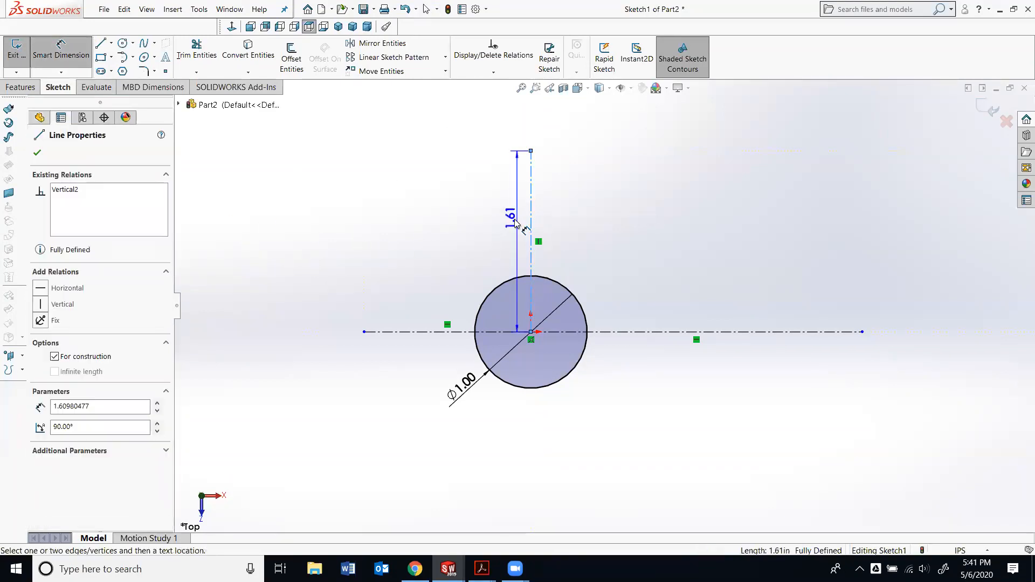
left_click(515, 222)
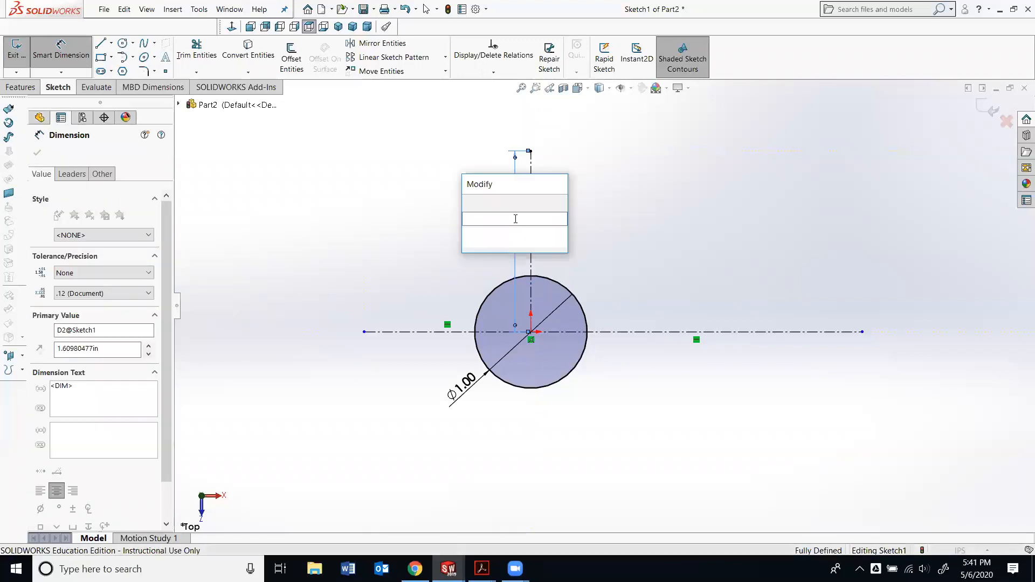
type("1.6")
key("Return")
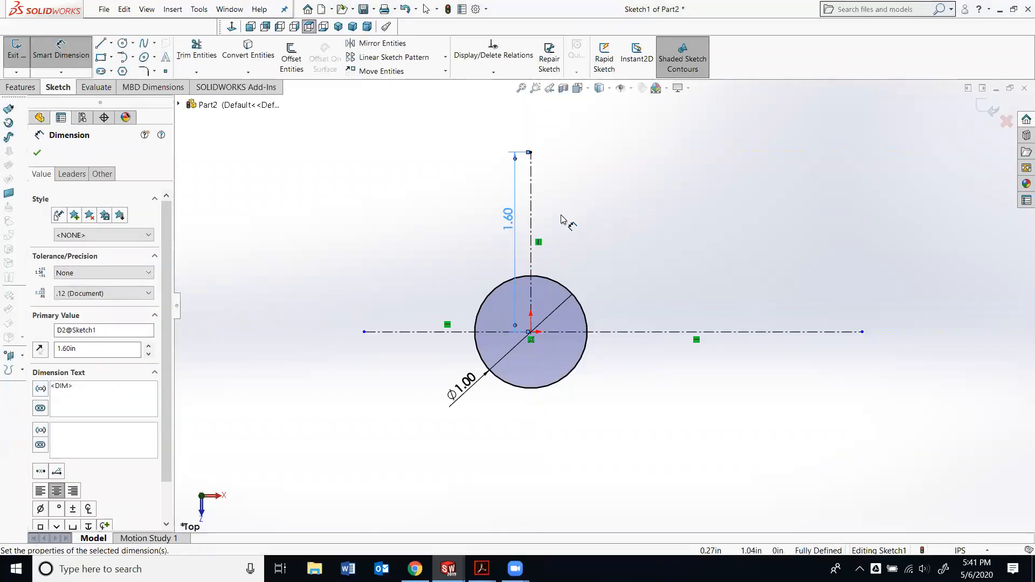
Dimension the horizontal centerline on the positive X side of the circle to 3 in.
left_click(647, 333)
left_click(688, 366)
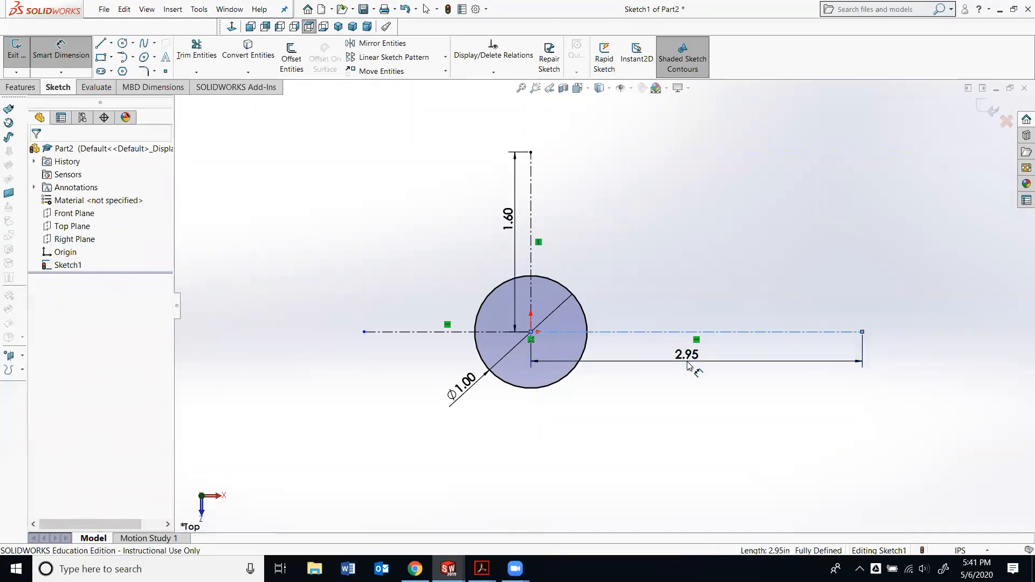
type("3")
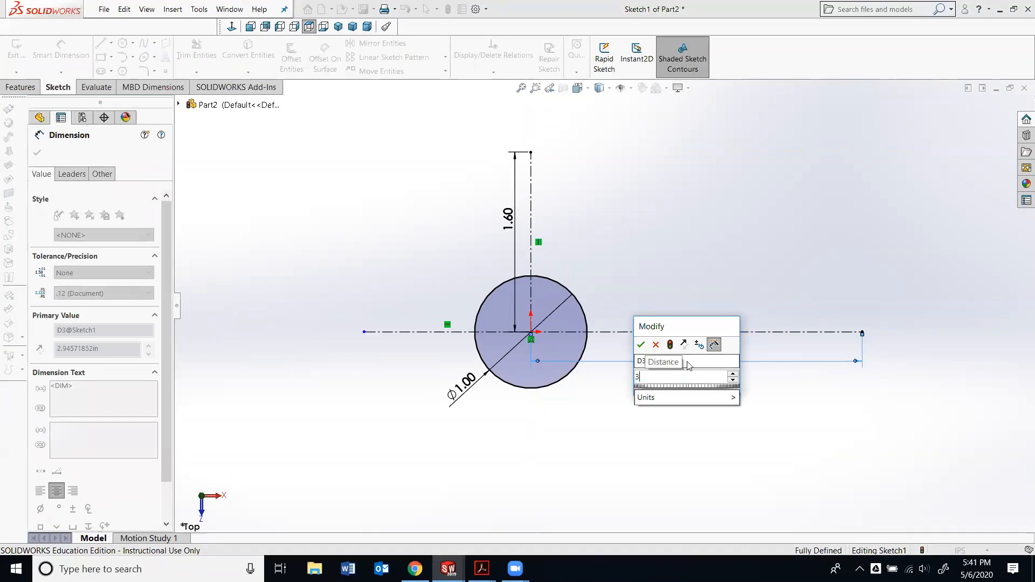
key("Return")
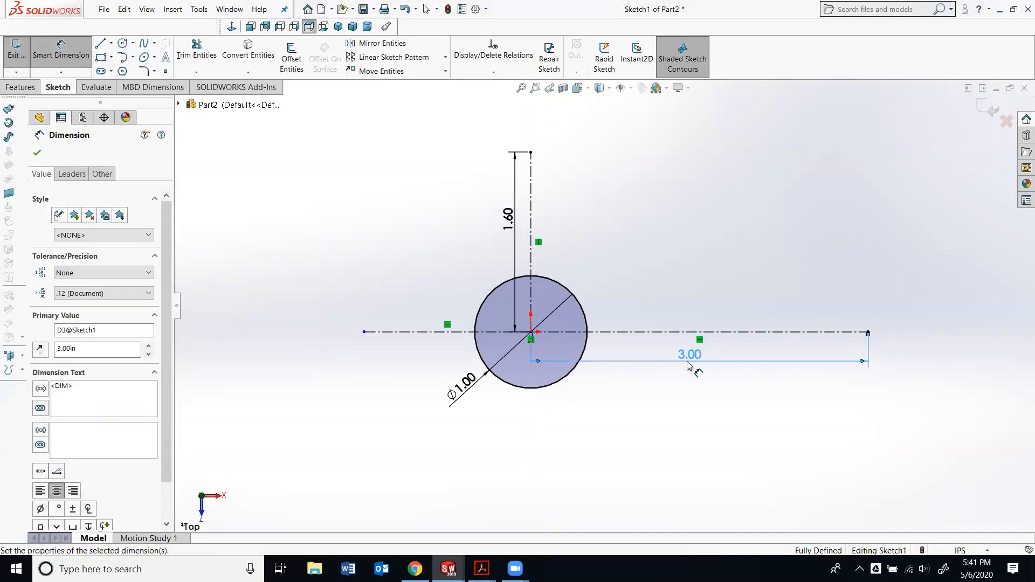
Verify the top hole's height on the PDF drawing and correct the vertical centerline's dimension to 2.60 in.
key("alt+Tab")
key("alt+Tab")
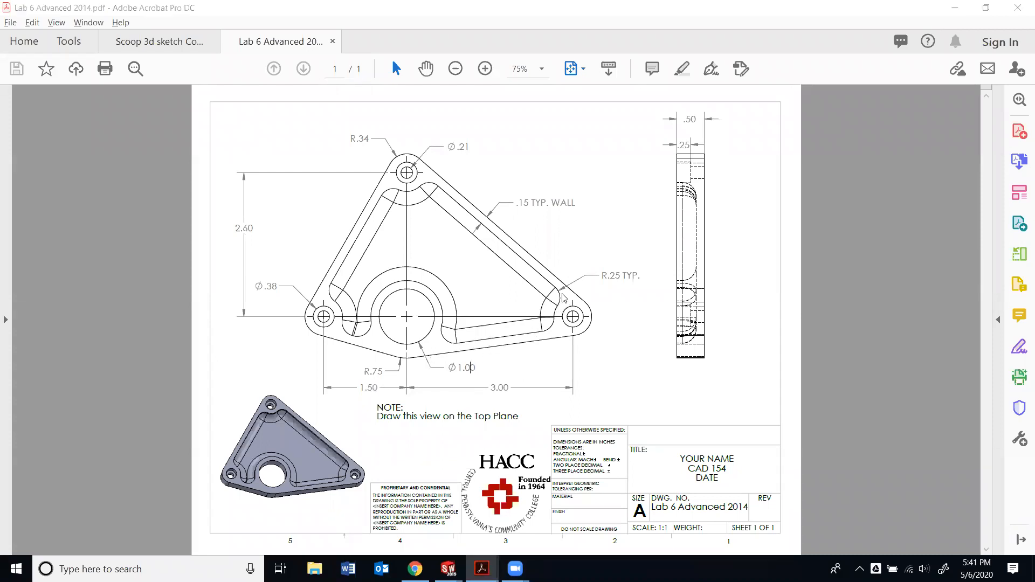
key("alt+Tab")
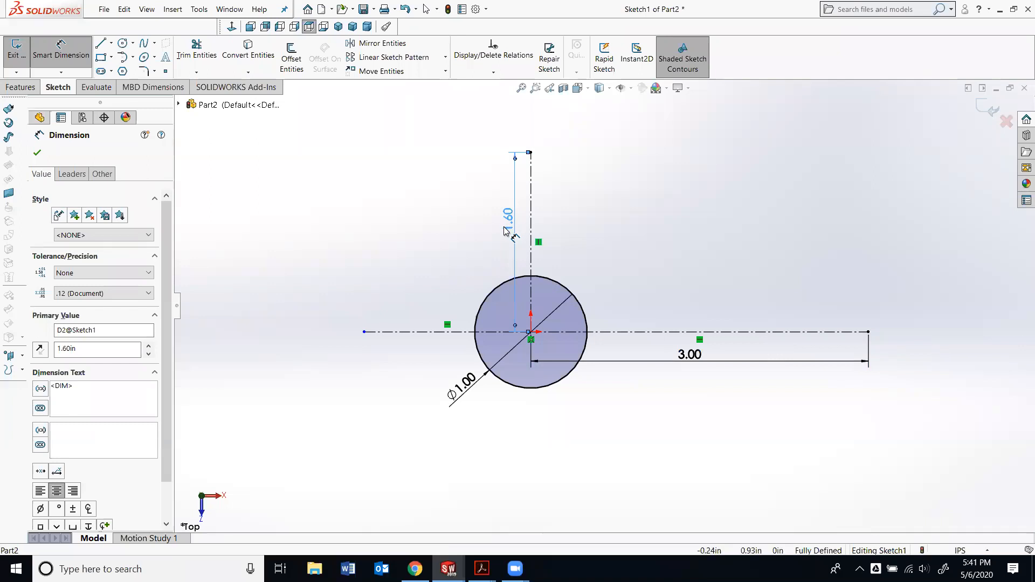
double_click(508, 216)
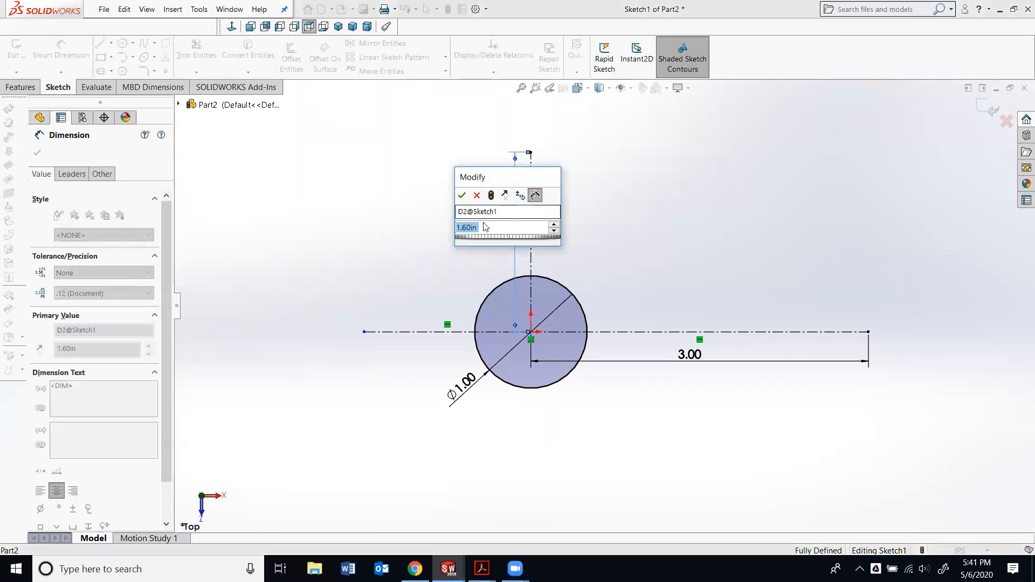
left_click(459, 228)
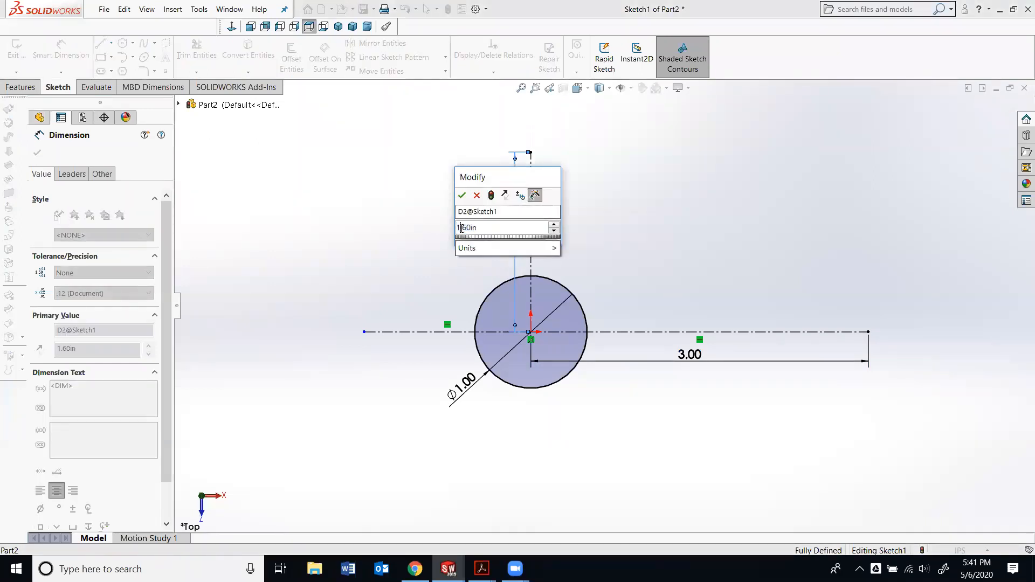
type("2")
key("Return")
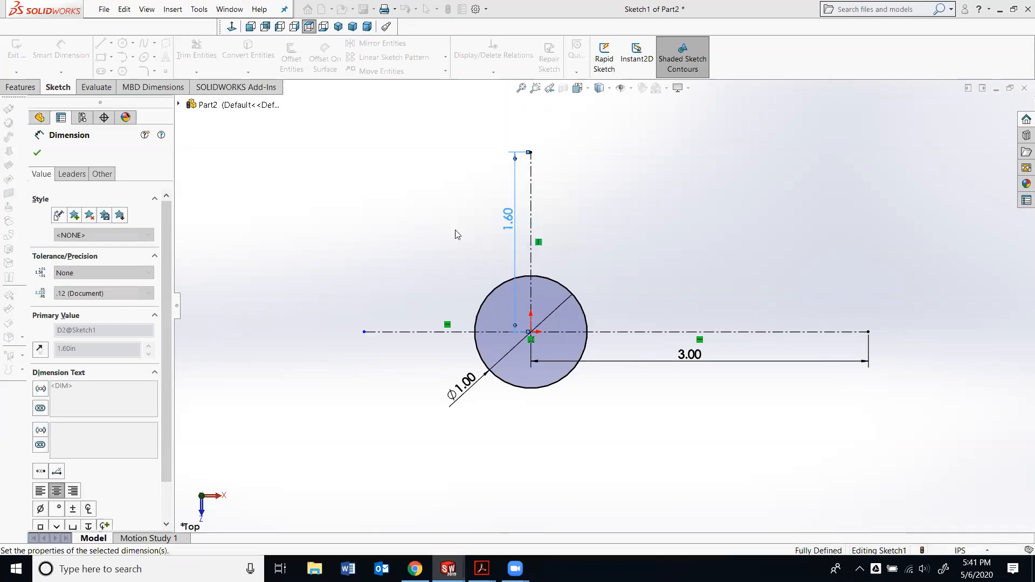
Dimension the horizontal centerline on the negative X side of the circle to 1.5 in.
scroll(641, 247, "down", 1)
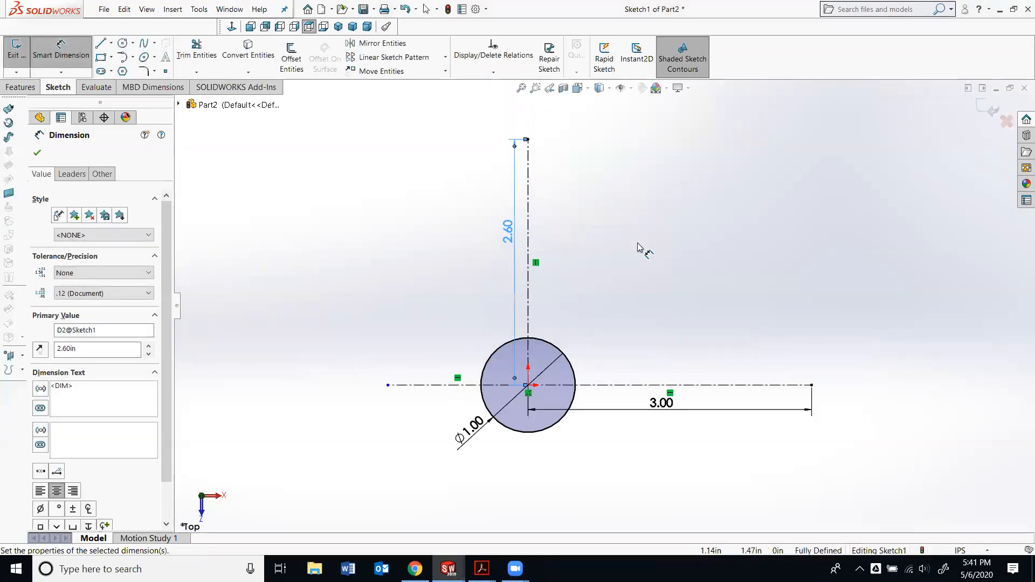
scroll(729, 176, "down", 2)
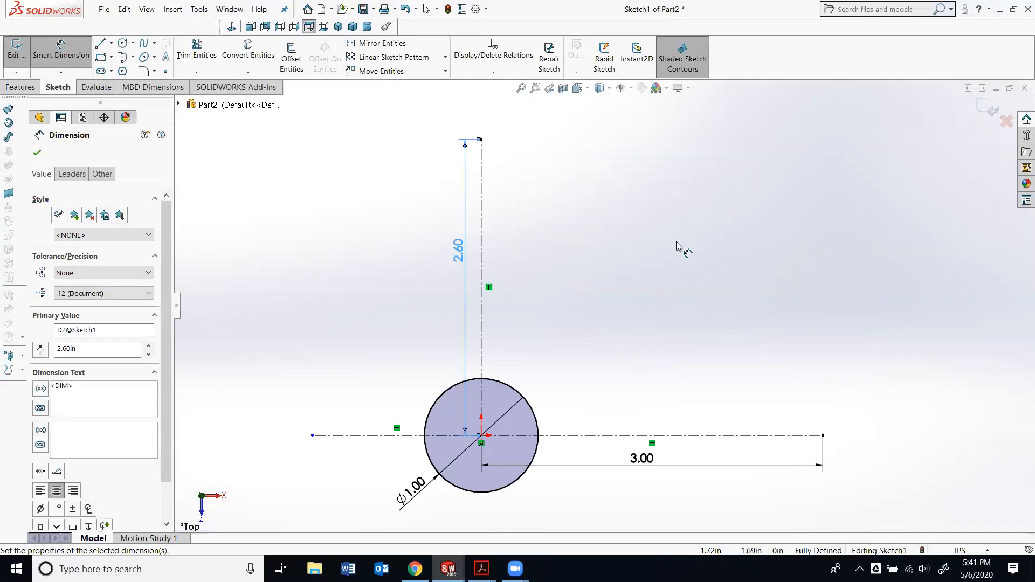
scroll(682, 269, "up", 1)
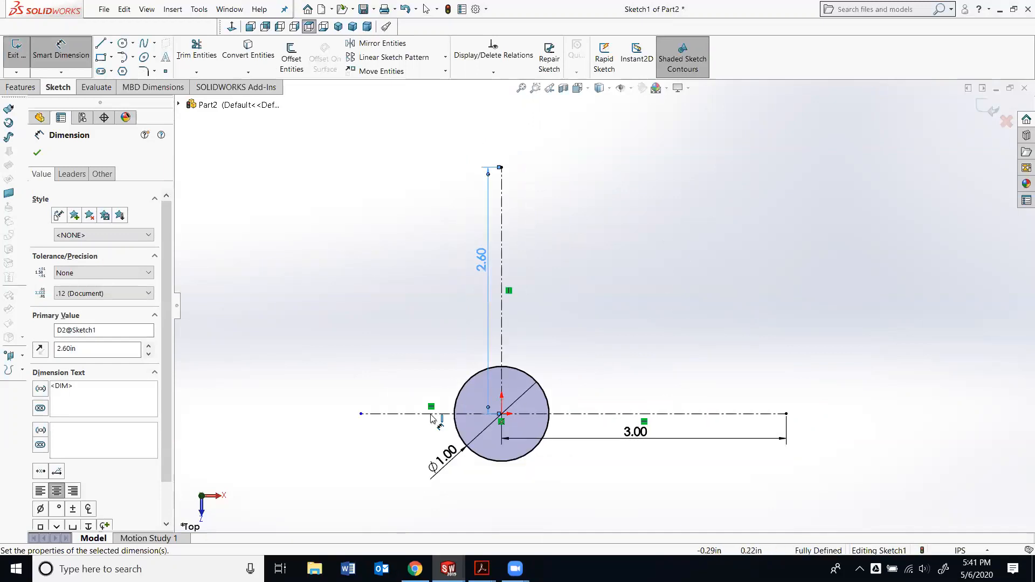
left_click(407, 414)
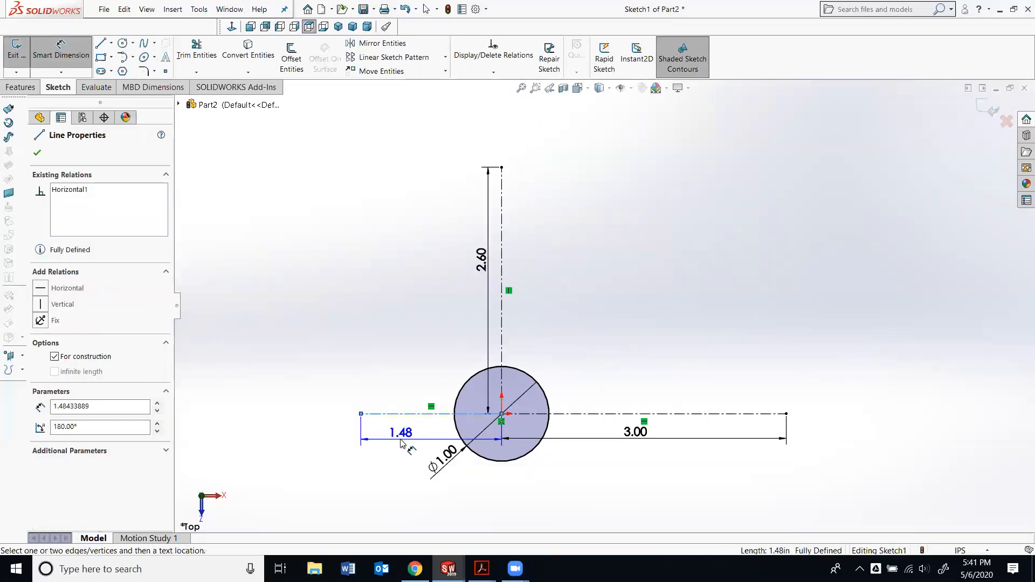
left_click(400, 440)
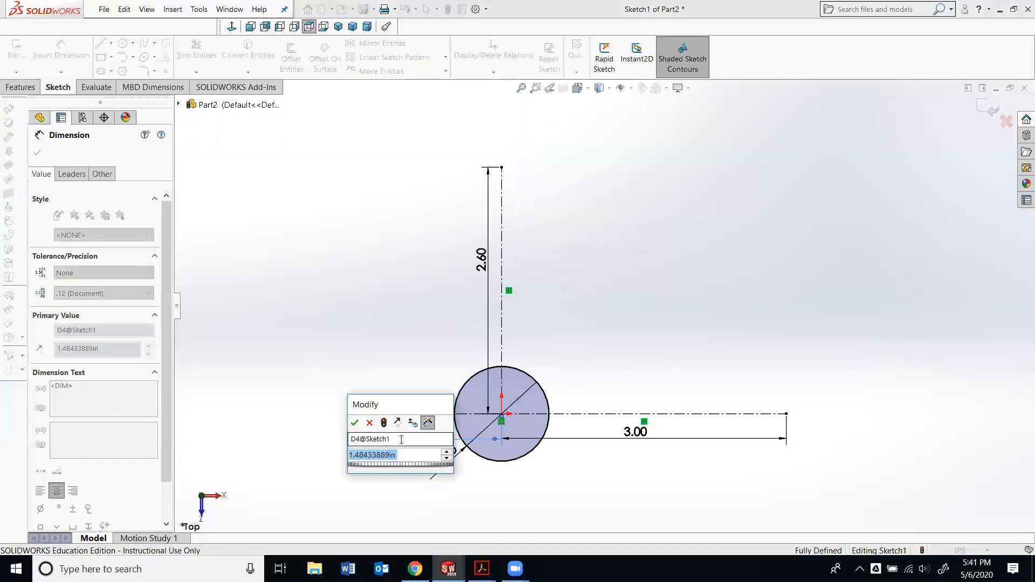
type("1.5")
key("Return")
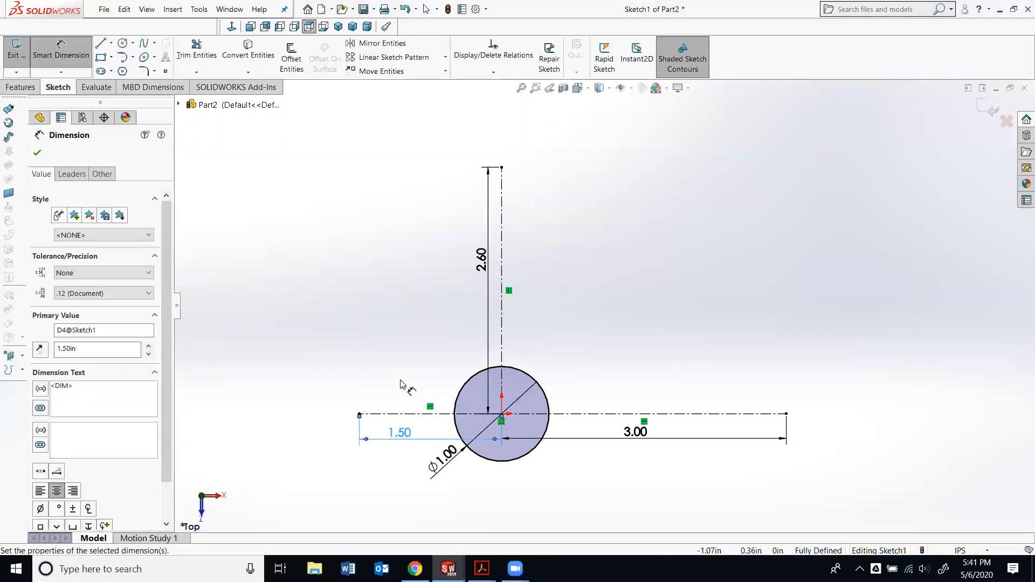
Reposition the circle's diameter dimension below and to the right of the circle, clear of the centerline dimensions.
left_click_drag(447, 465, 457, 481)
left_click(620, 358)
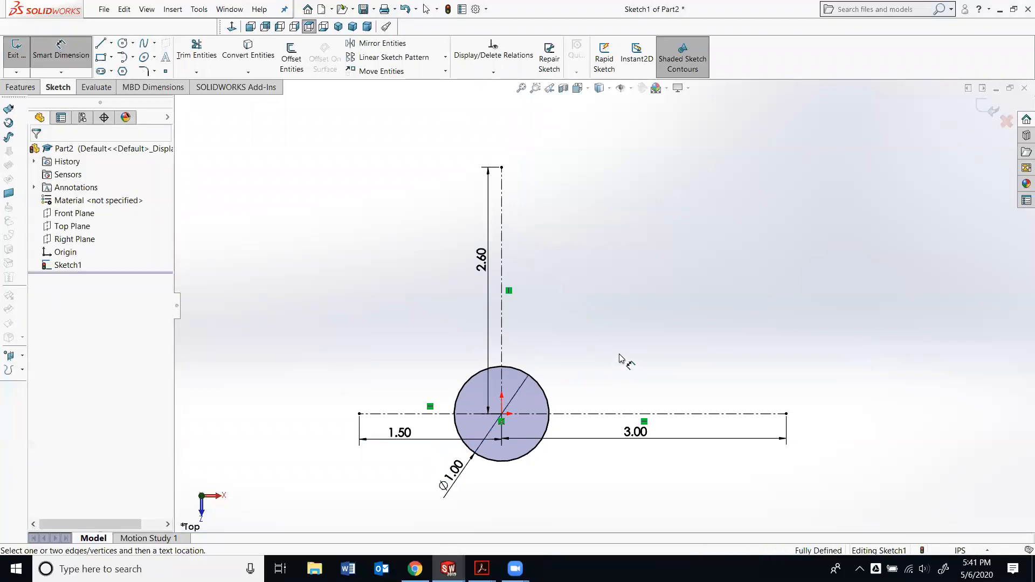
key("alt+Tab")
key("alt+Tab")
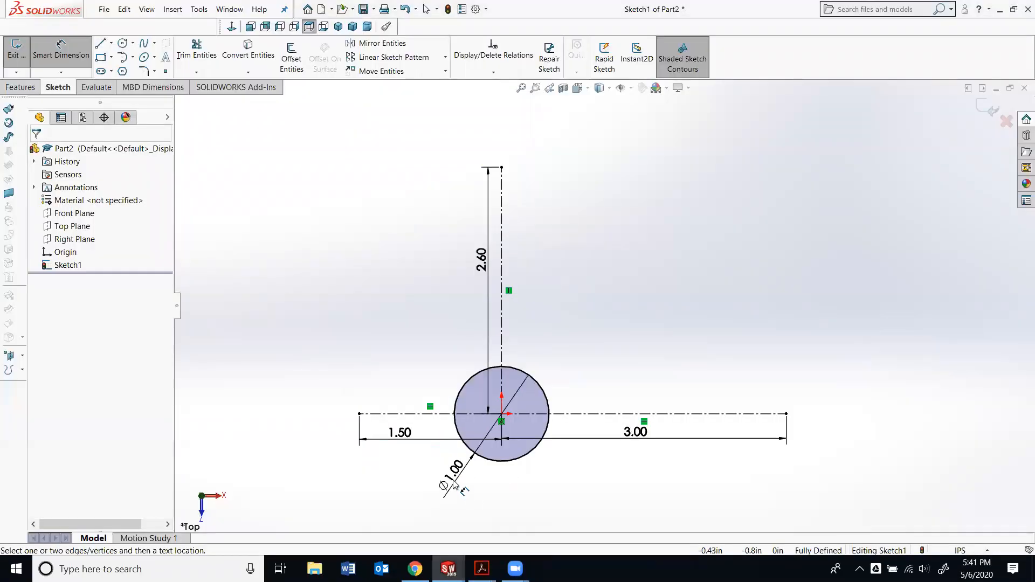
left_click_drag(524, 479, 558, 468)
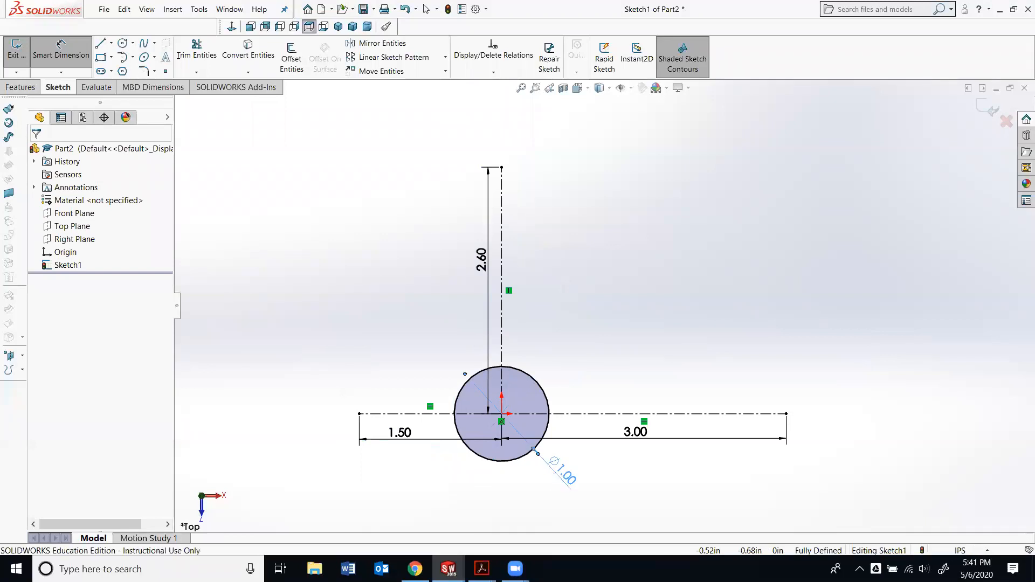
left_click(607, 360)
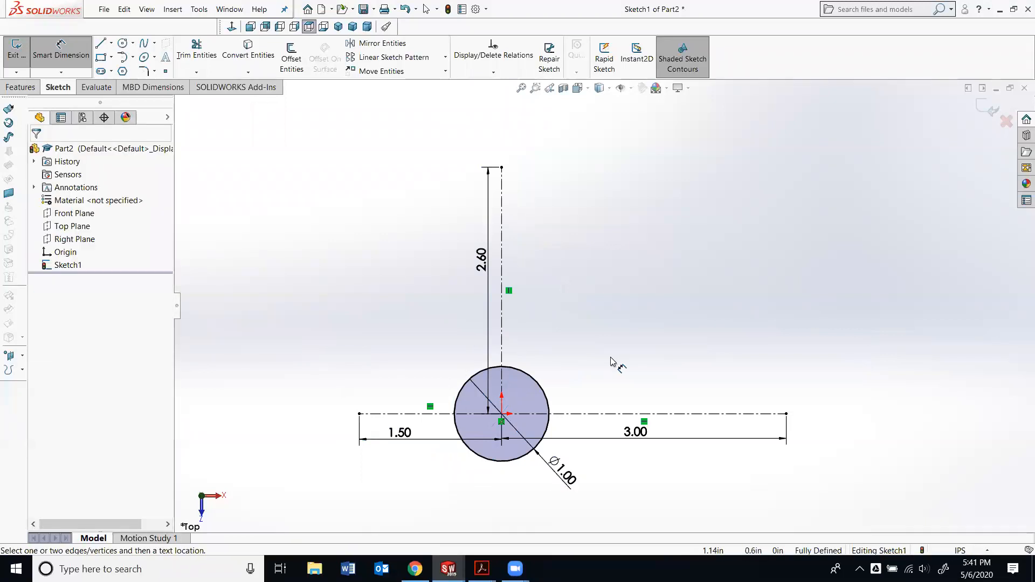
Check the lower boss radius on the PDF drawing and sketch a circle of 0.75 in radius centred on the origin.
key("alt+Tab")
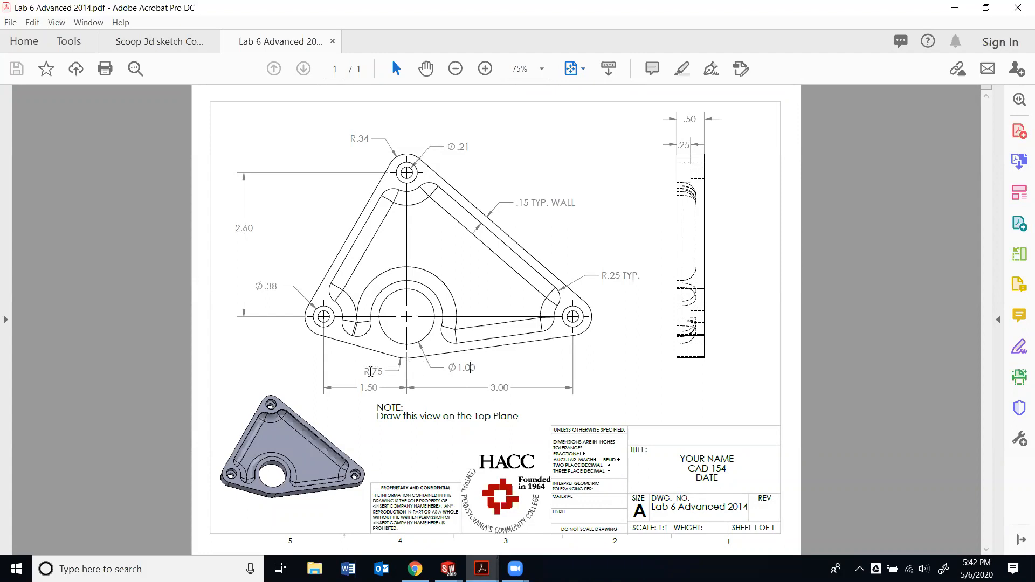
key("alt+Tab")
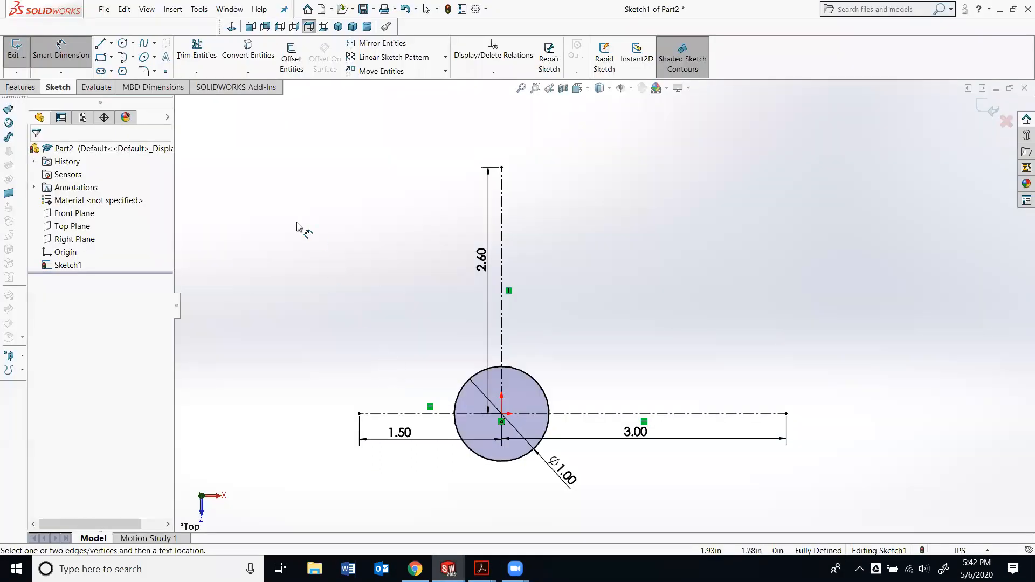
left_click(123, 46)
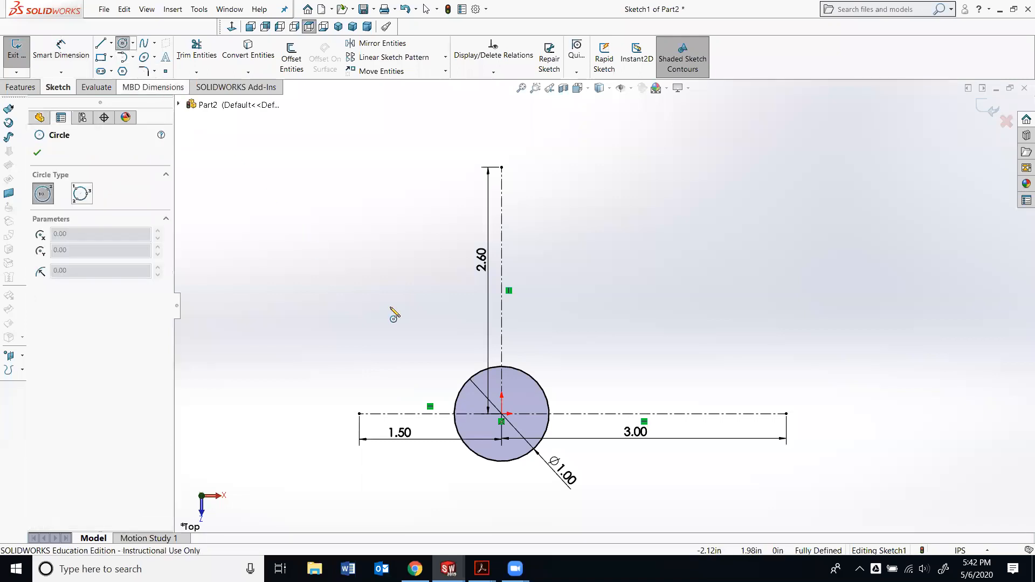
left_click(502, 415)
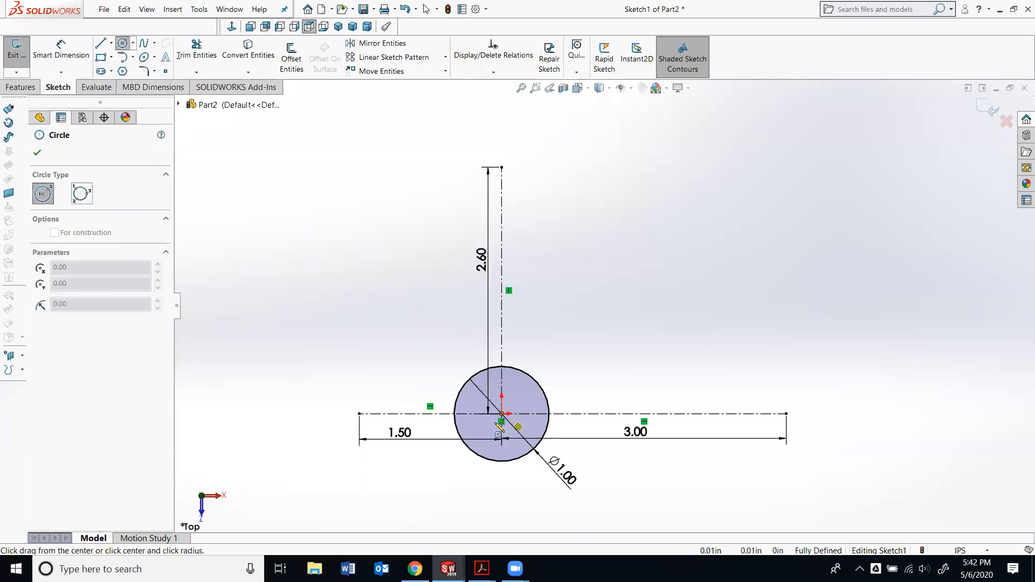
left_click(452, 483)
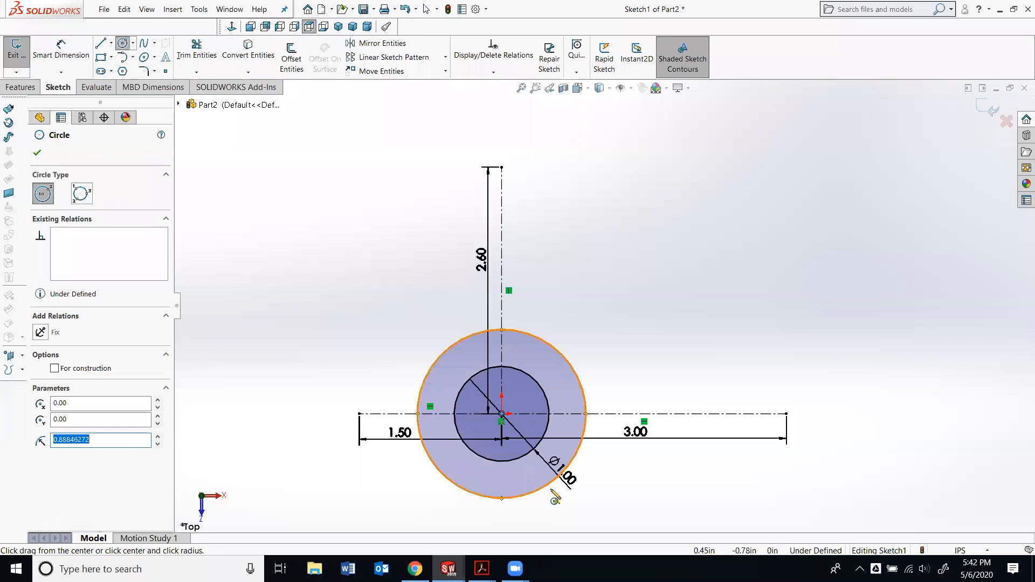
scroll(565, 477, "up", 1)
scroll(572, 480, "down", 1)
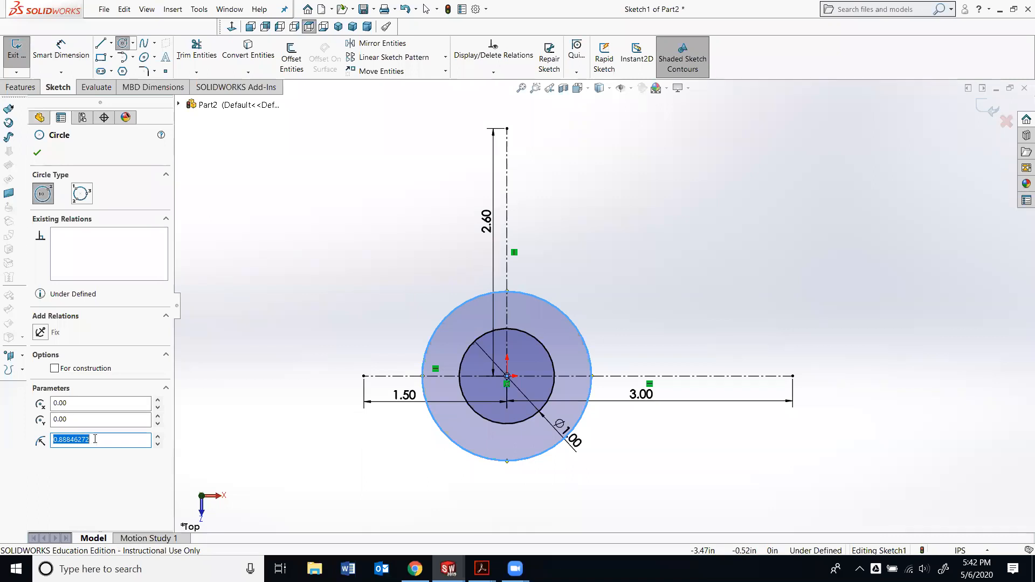
type(".75")
key("Return")
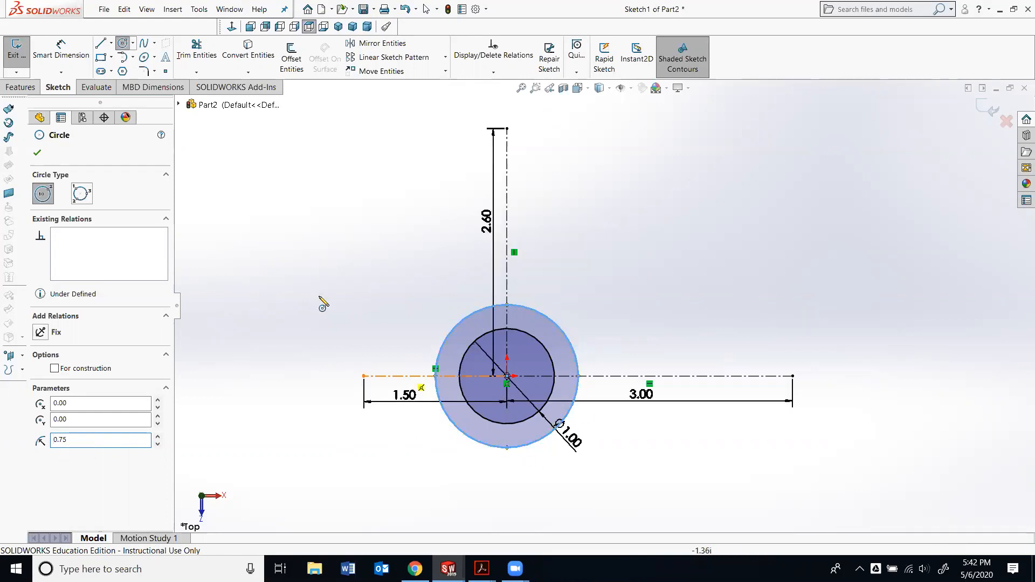
Dimension the outer concentric circle's diameter as 1.50 in and move the inner circle's diameter dimension slightly farther out.
left_click(62, 56)
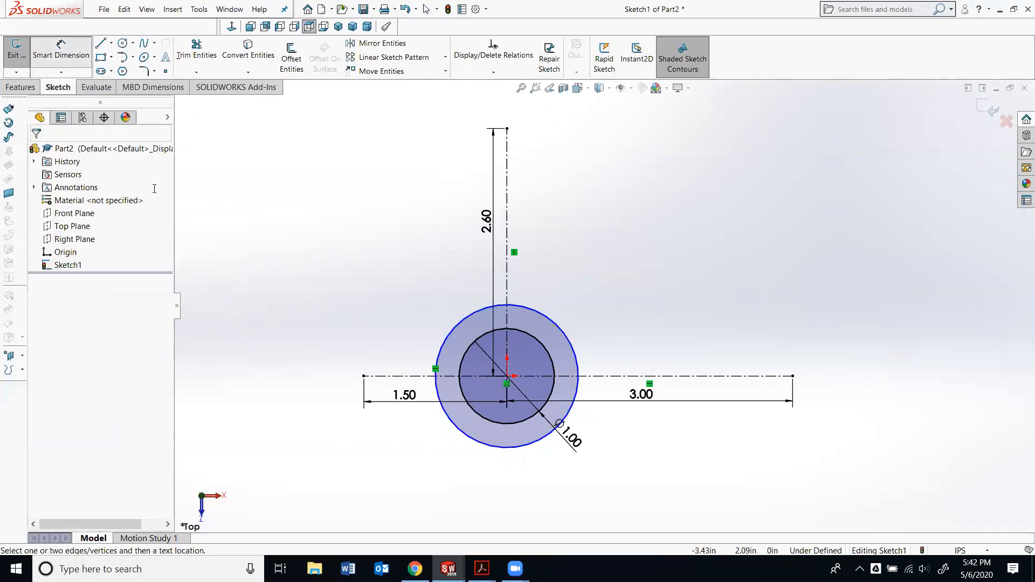
left_click(478, 446)
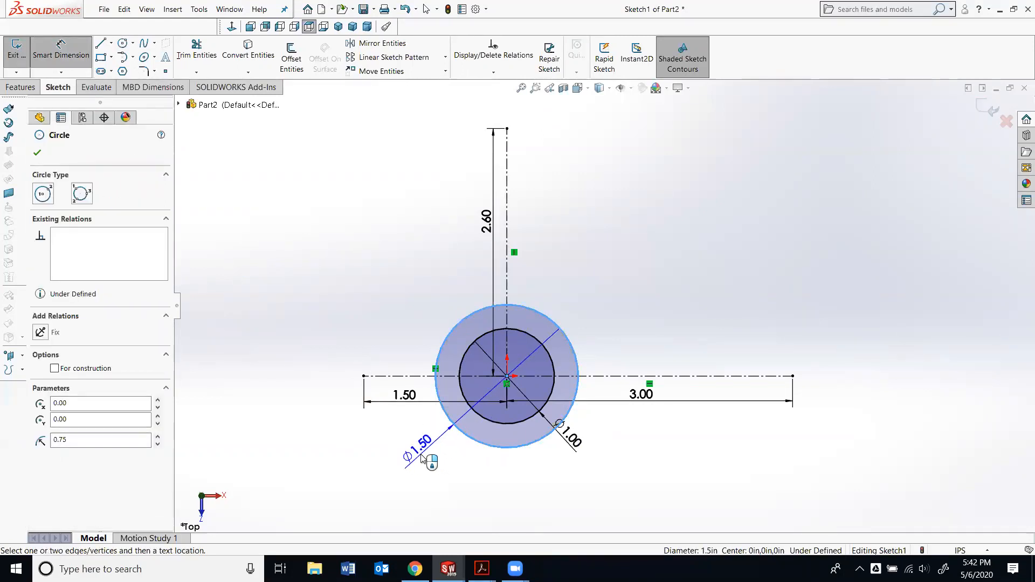
left_click(422, 459)
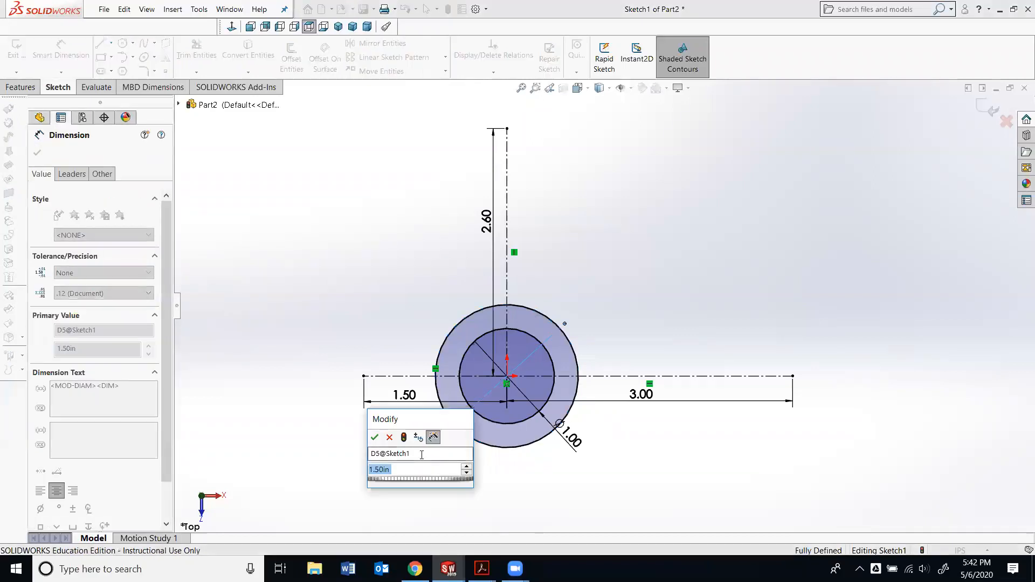
left_click(375, 437)
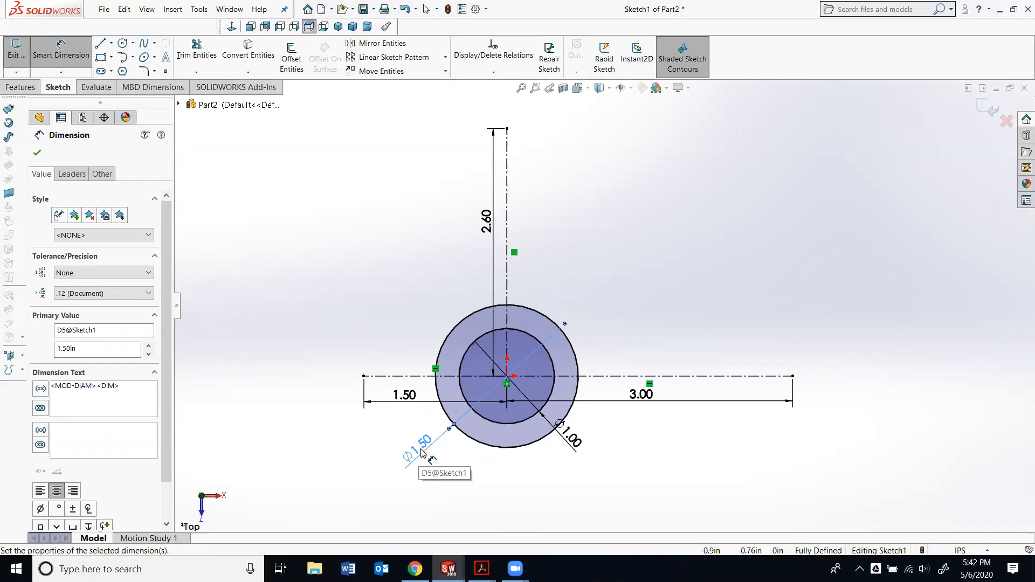
left_click_drag(573, 441, 576, 452)
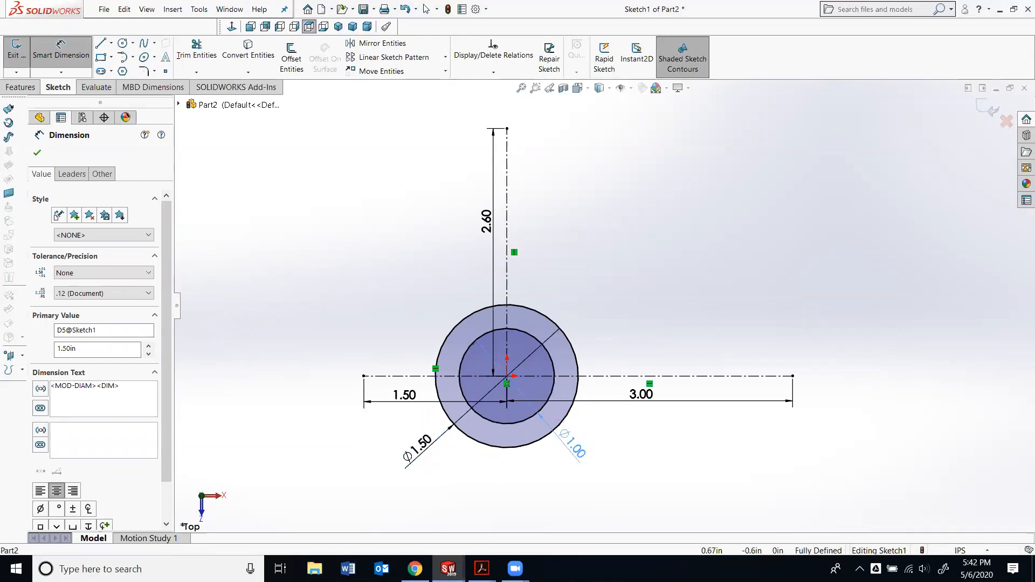
left_click(525, 468)
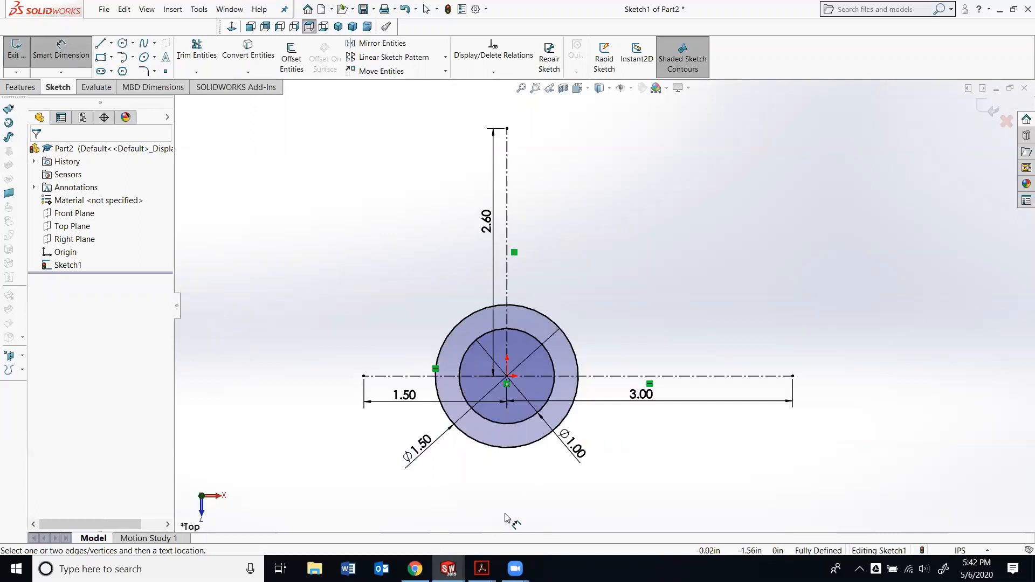
Check the top corner radius on the PDF drawing and sketch a 0.34 in radius circle at the vertical centerline's upper end.
mouse_move(482, 569)
left_click(530, 527)
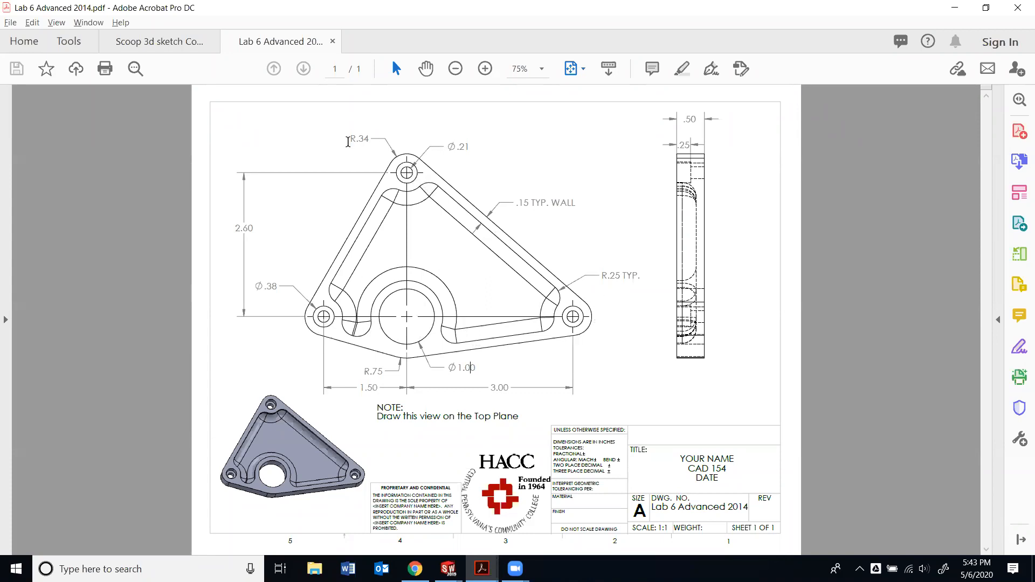
left_click_drag(351, 139, 374, 137)
left_click(385, 146)
left_click_drag(349, 139, 368, 139)
key("alt+Tab")
left_click(123, 43)
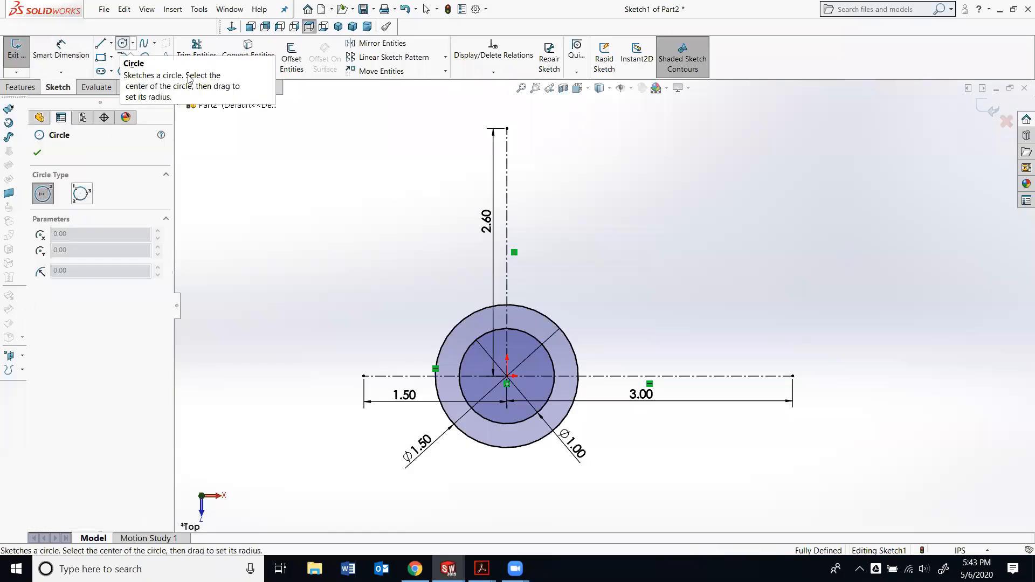
left_click(509, 128)
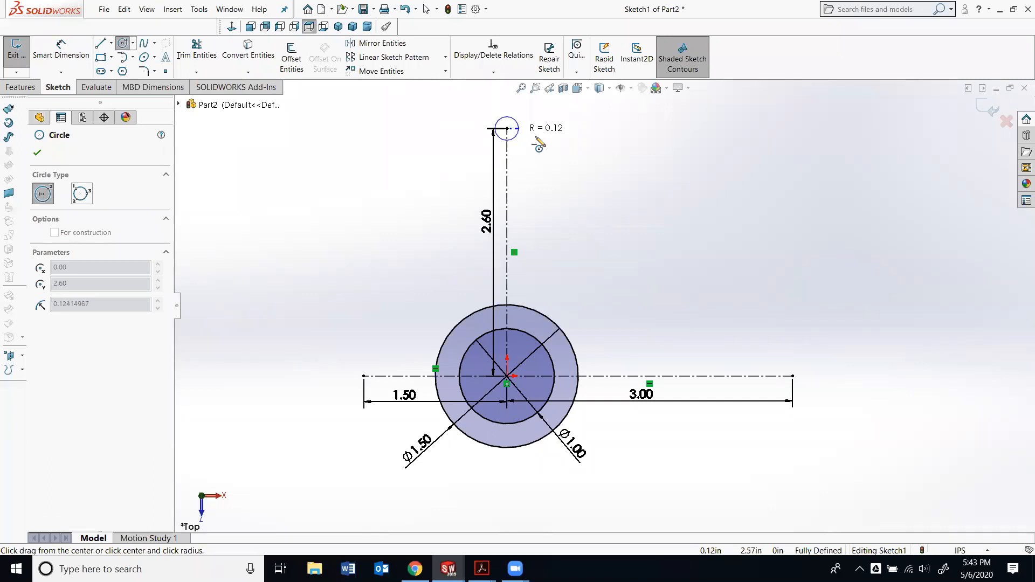
left_click(534, 143)
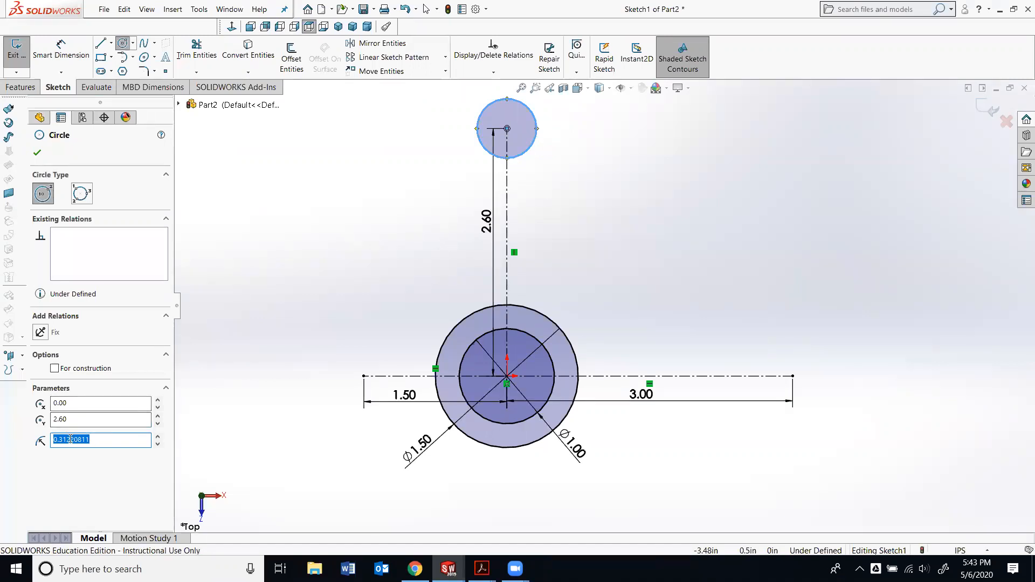
type(".34")
key("Return")
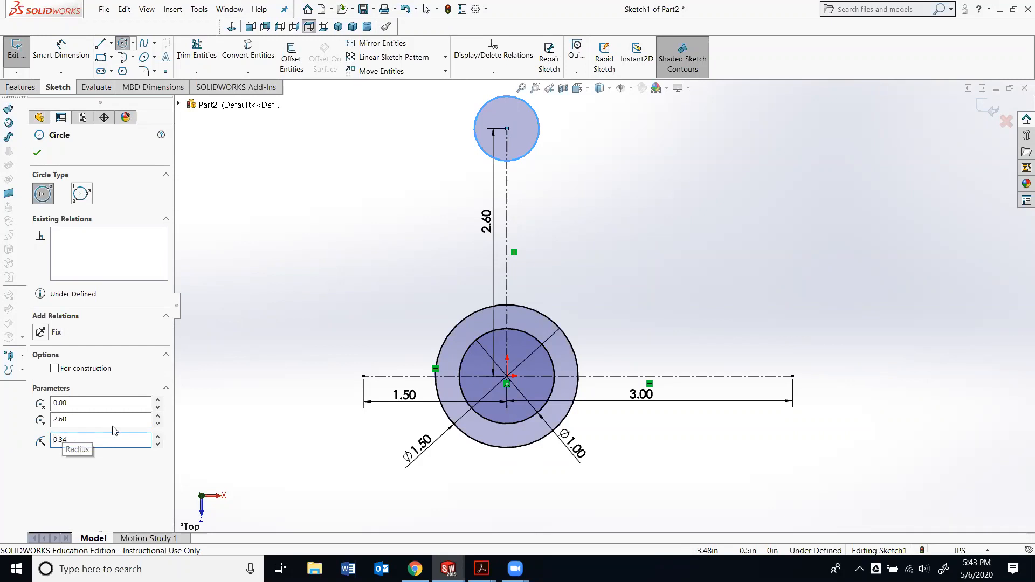
Dimension the top circle's diameter as 0.68 in, placing the dimension above and to the left of the circle.
scroll(666, 193, "up", 1)
scroll(716, 168, "down", 1)
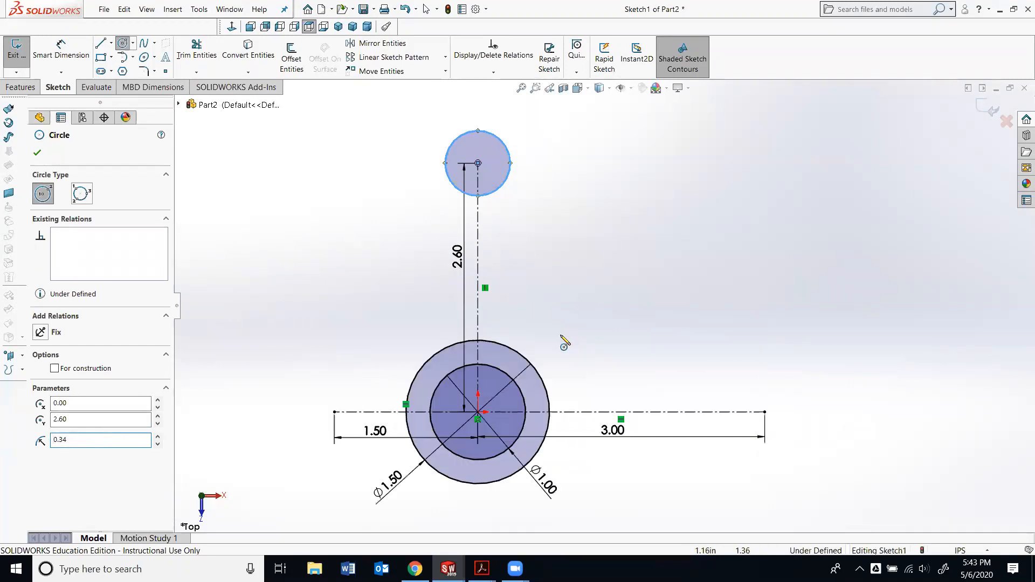
left_click(61, 52)
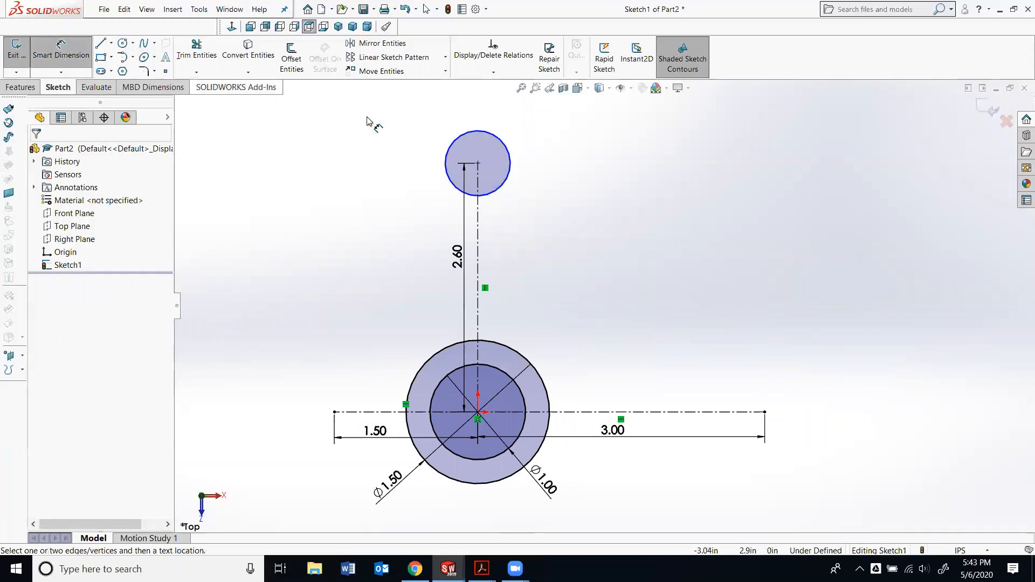
left_click(455, 140)
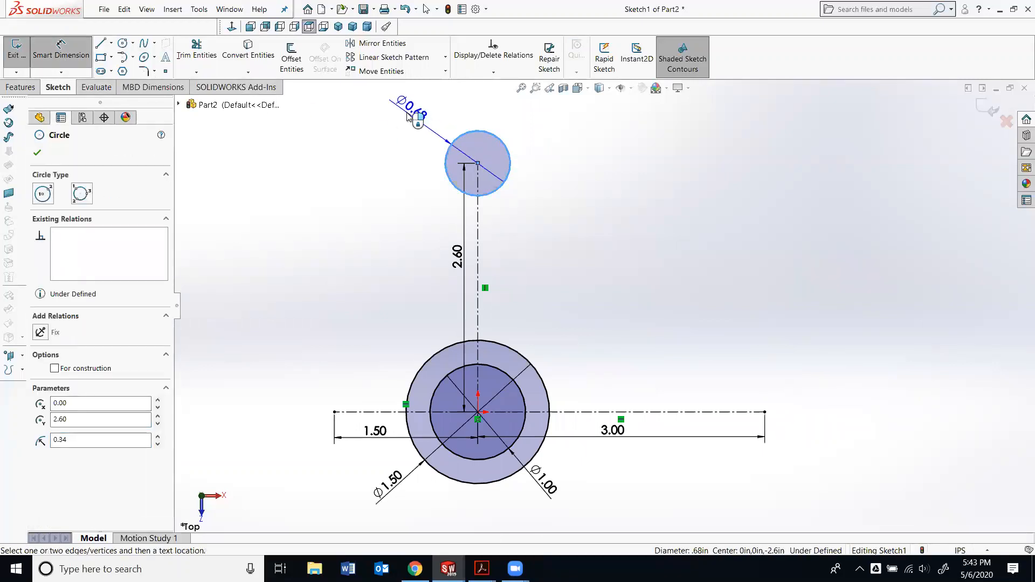
left_click(408, 116)
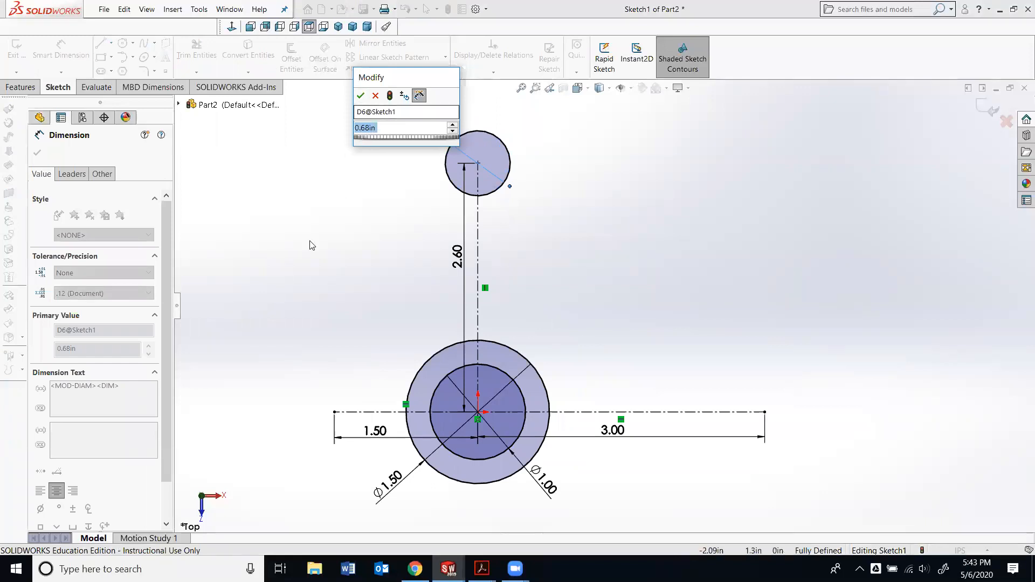
left_click(361, 95)
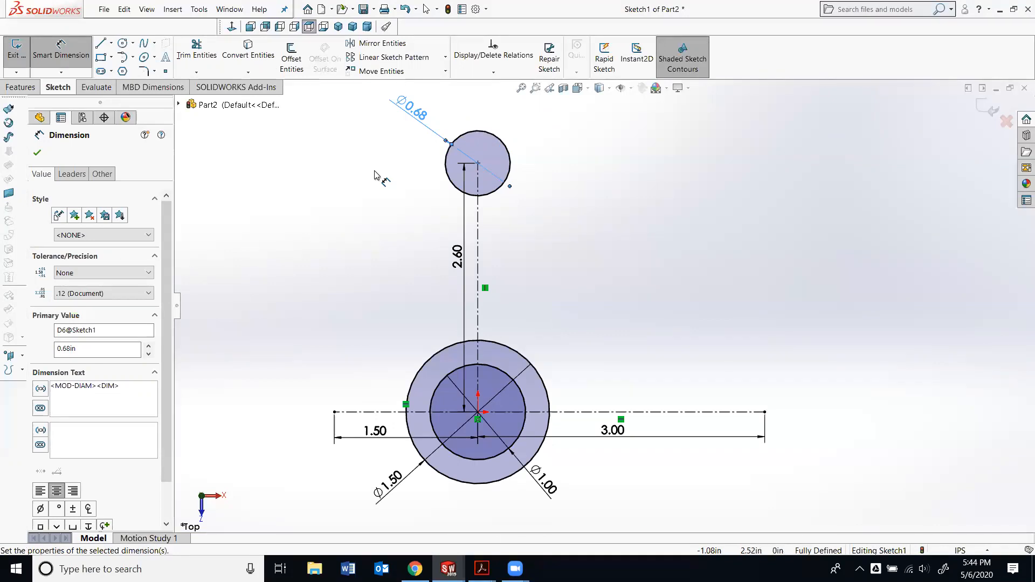
Sketch circles of about 0.37 in and 0.36 in radius at the negative and positive X ends of the horizontal centerline.
left_click(123, 45)
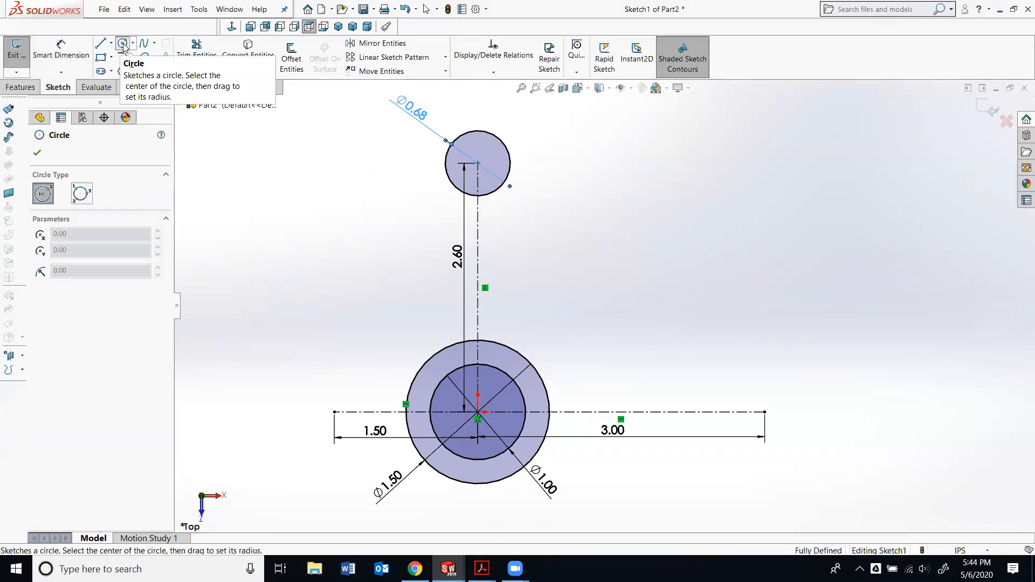
left_click(334, 412)
left_click(365, 393)
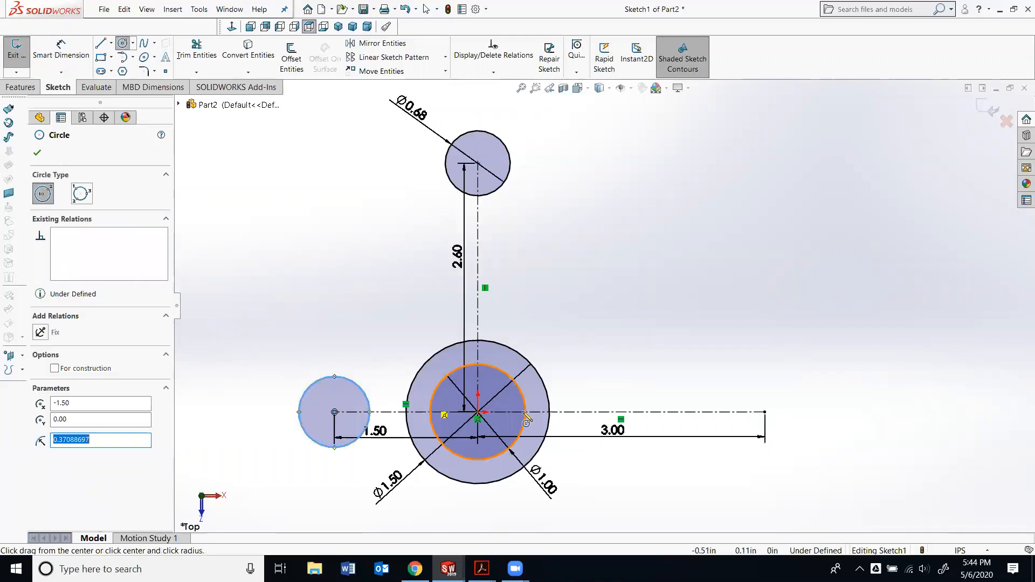
left_click(765, 413)
left_click(798, 424)
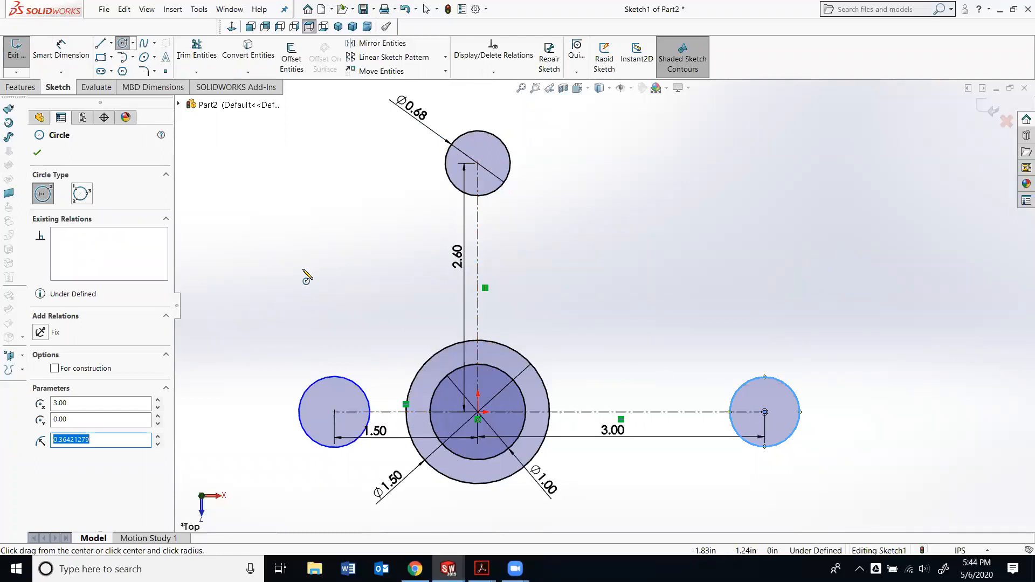
Add an Equal relation between the top circle and the two circles at the horizontal centerline's ends.
key("Escape")
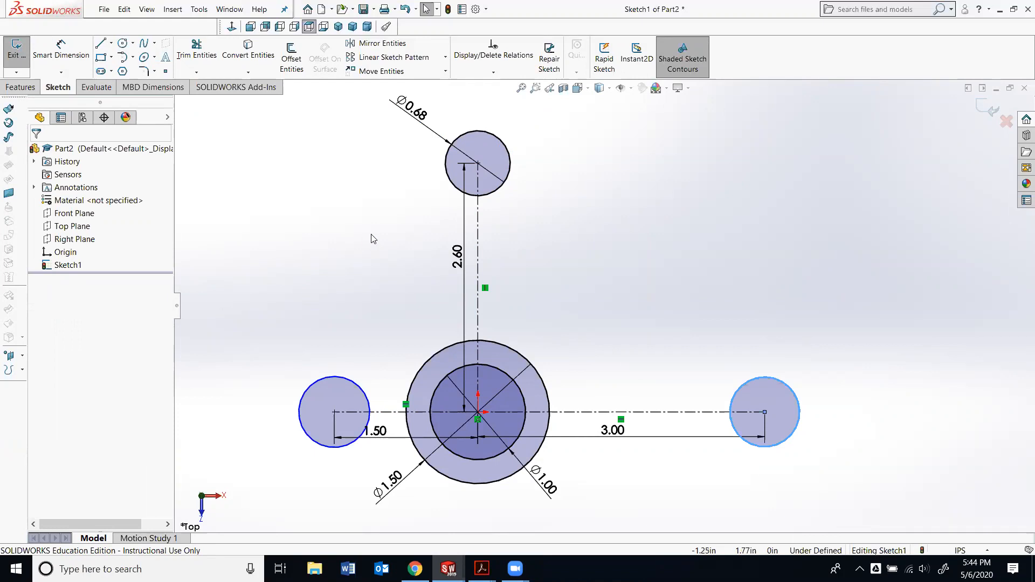
left_click(447, 183, "ctrl")
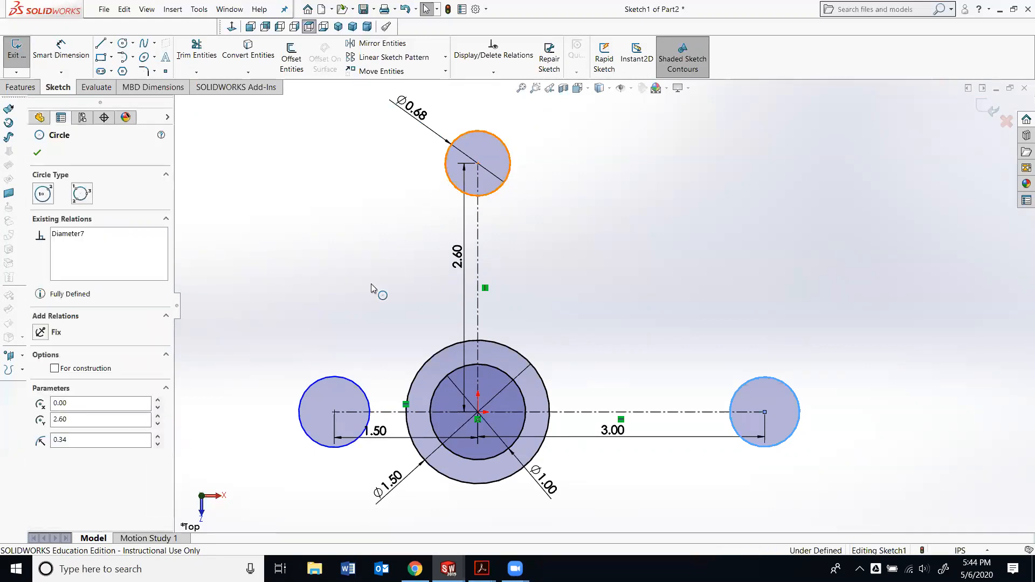
left_click(741, 385, "ctrl")
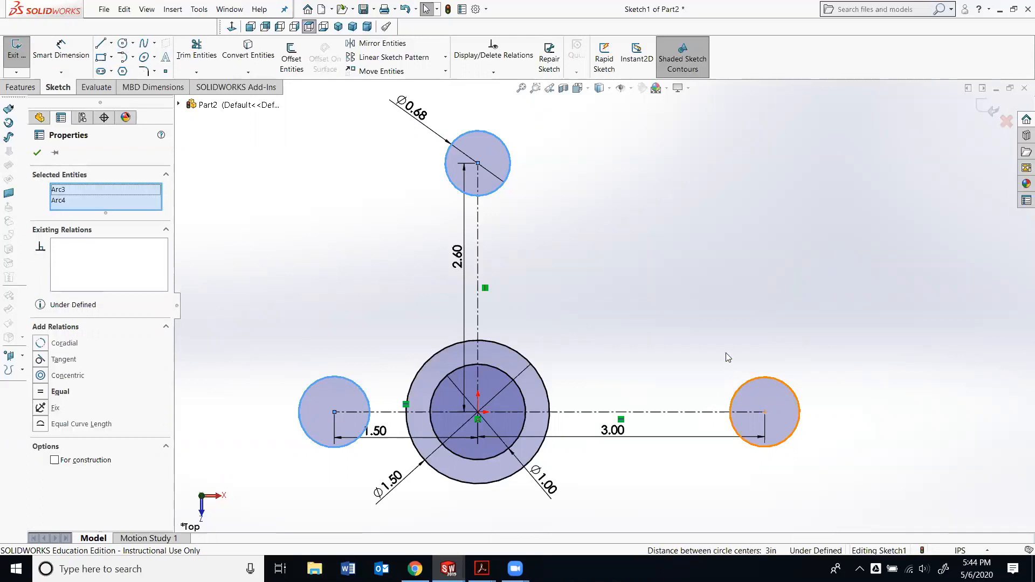
left_click(738, 389, "ctrl")
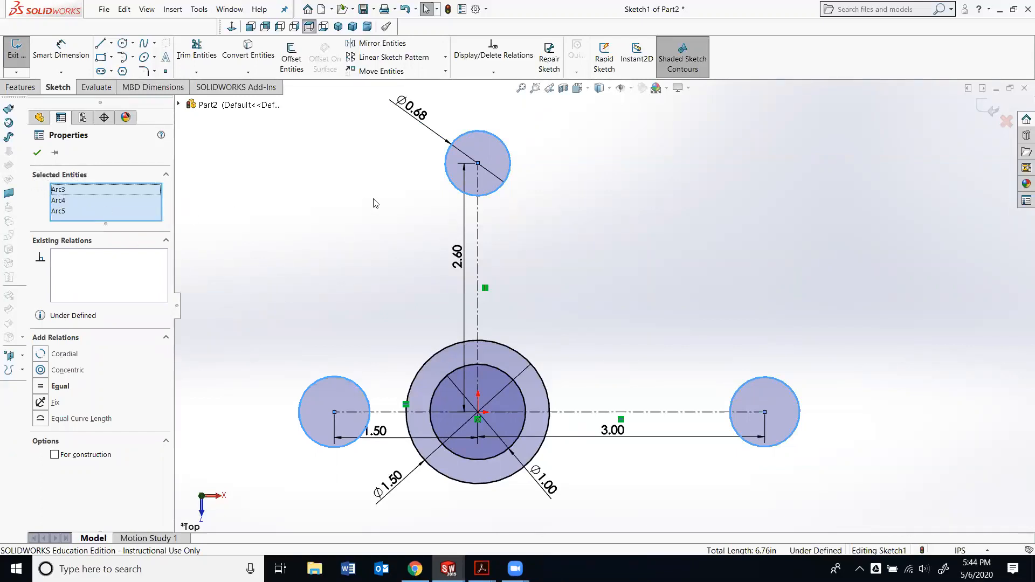
left_click(41, 387)
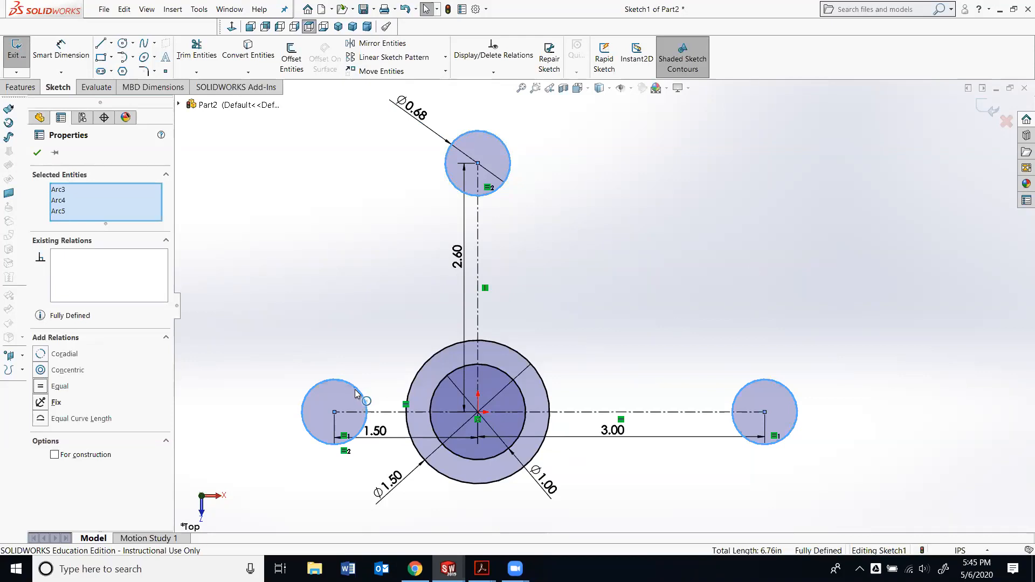
scroll(851, 415, "down", 3)
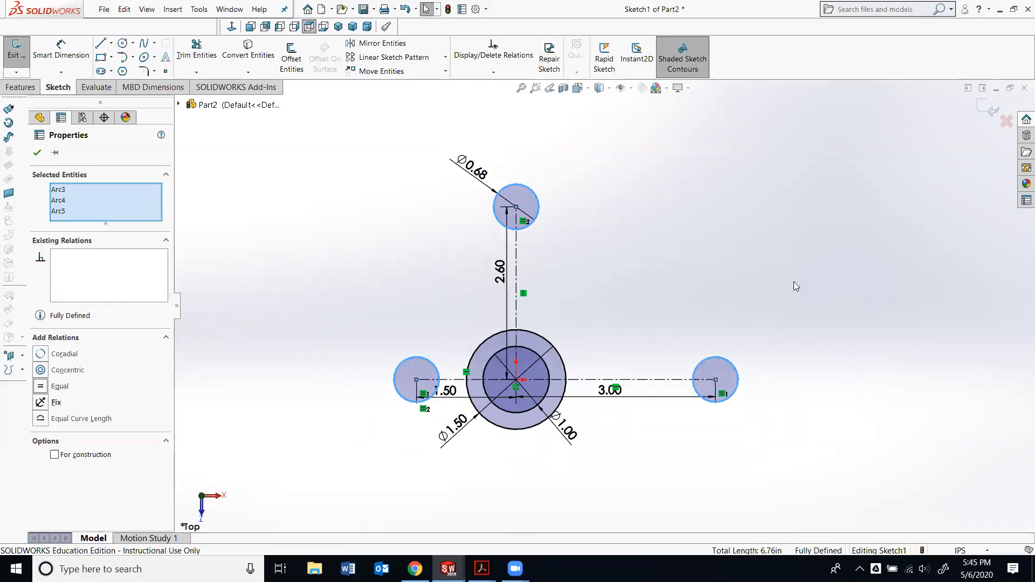
scroll(793, 287, "up", 2)
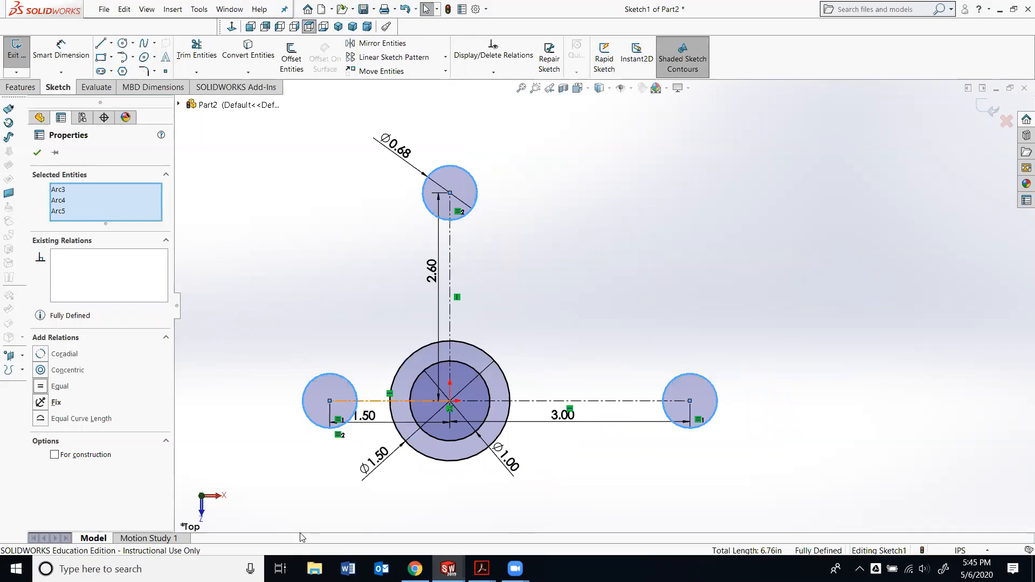
left_click(661, 384)
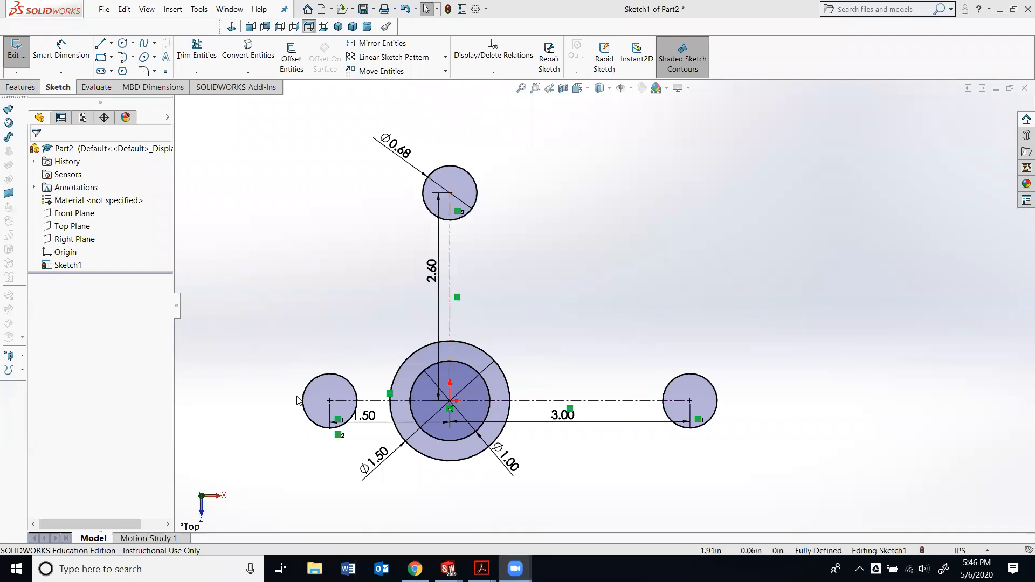
Sketch a line about 3 in long along the outer side from the top circle to the circle at the negative X end.
left_click(99, 45)
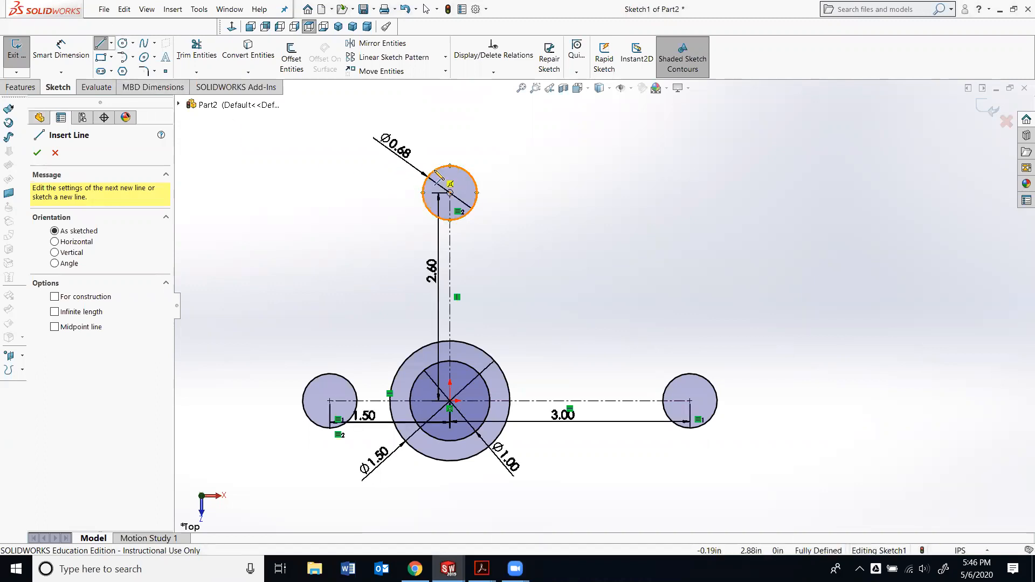
left_click(425, 183)
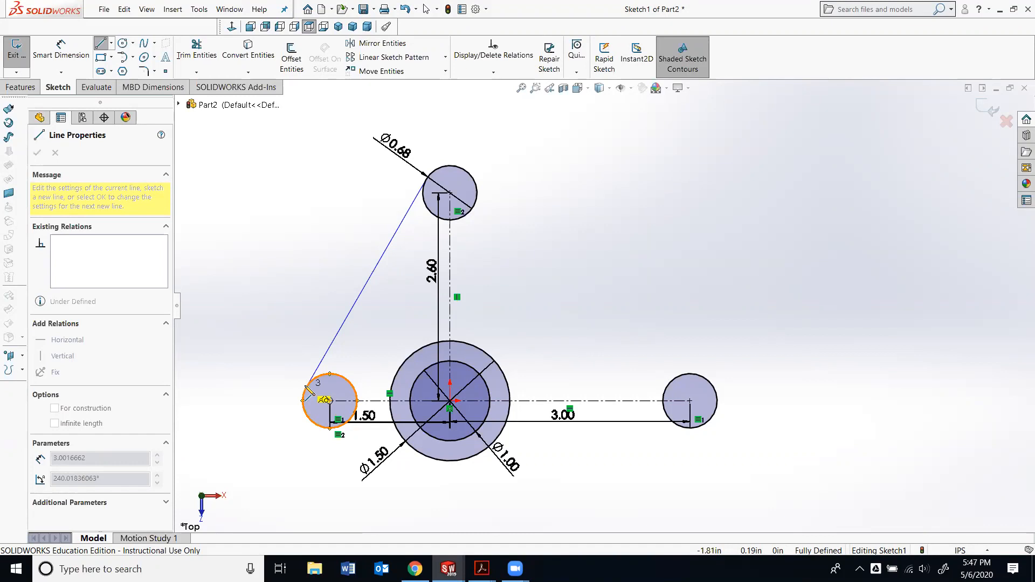
left_click(307, 386)
scroll(302, 410, "down", 5)
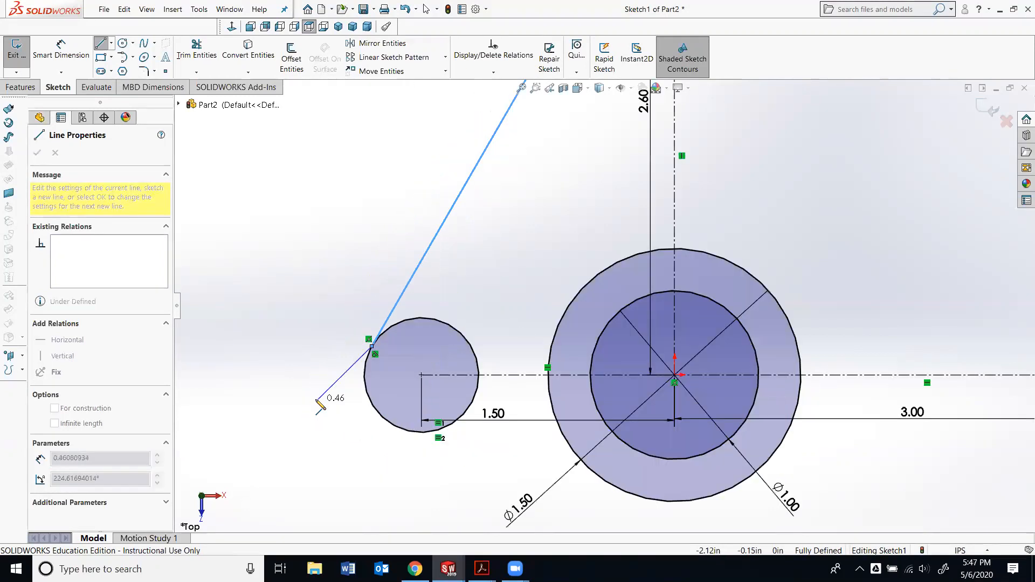
key("Escape")
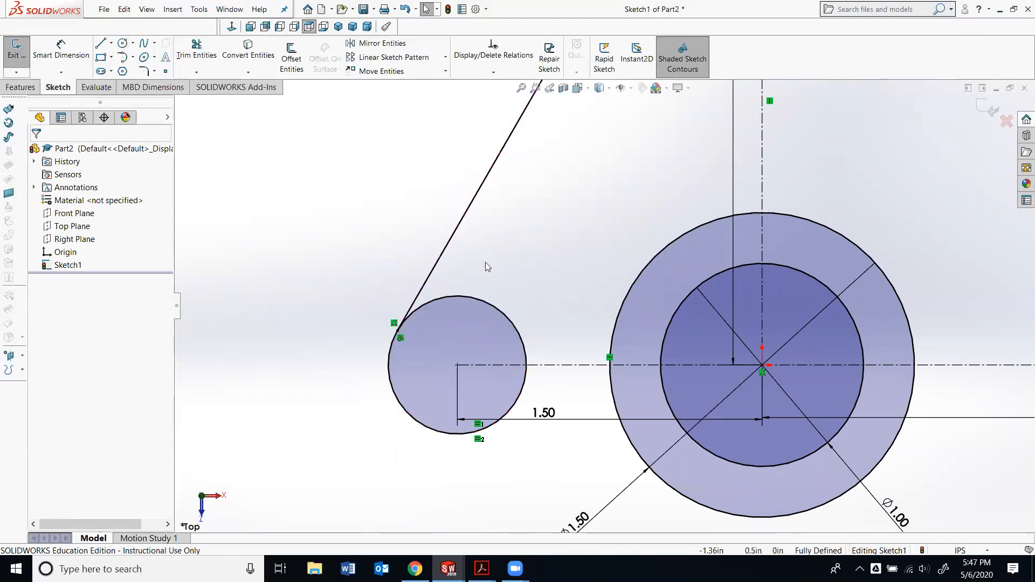
Check the Tangent relation between the negative X end circle and the outer line running to it from the top circle.
left_click(456, 297)
left_click(424, 285, "ctrl")
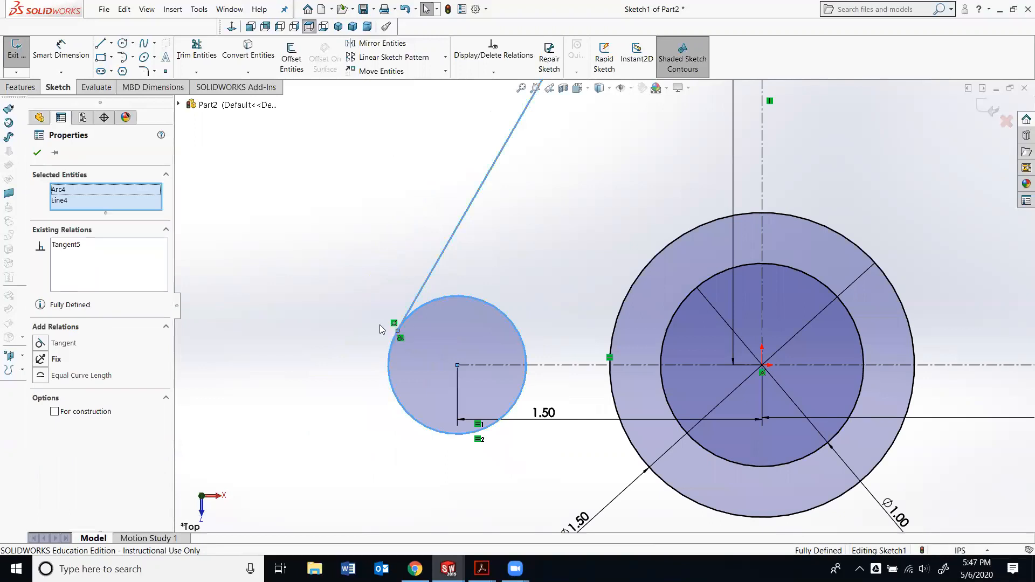
left_click(40, 345)
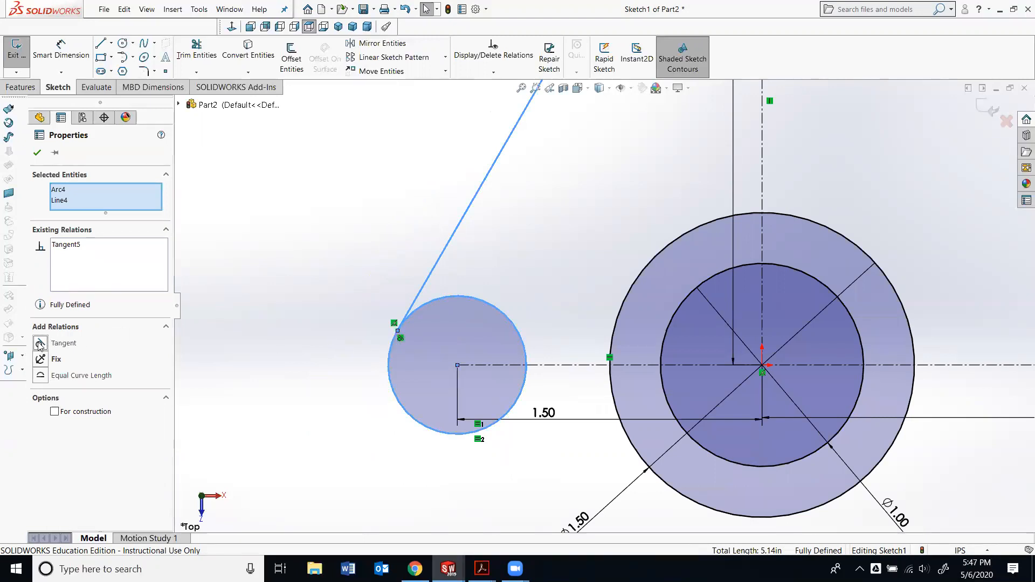
key("Escape")
key("z")
key("z")
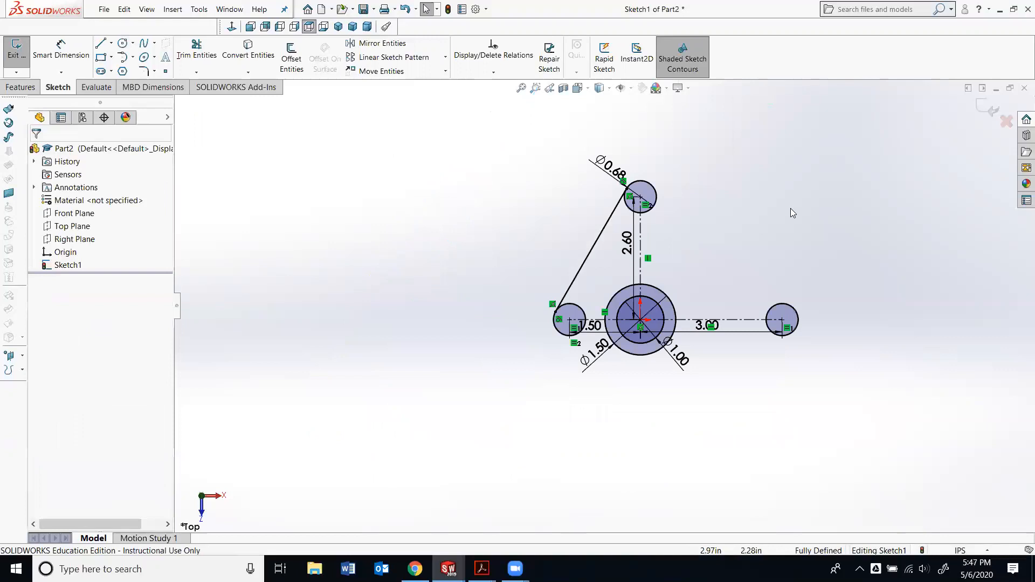
Sketch a line about 3.92 in long from the top circle's outer side to the upper side of the positive X end circle.
scroll(782, 226, "down", 3)
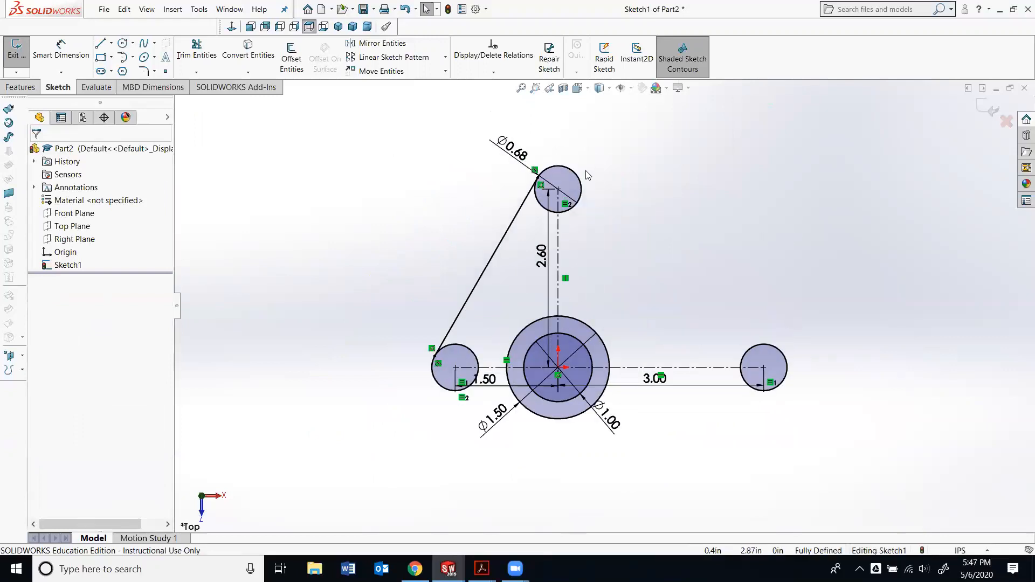
left_click(100, 43)
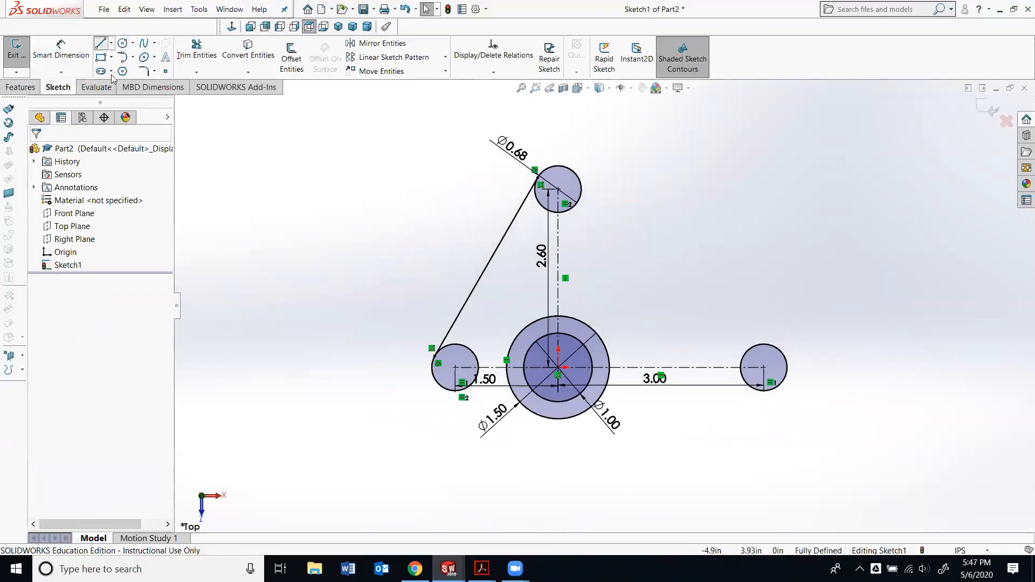
left_click(579, 178)
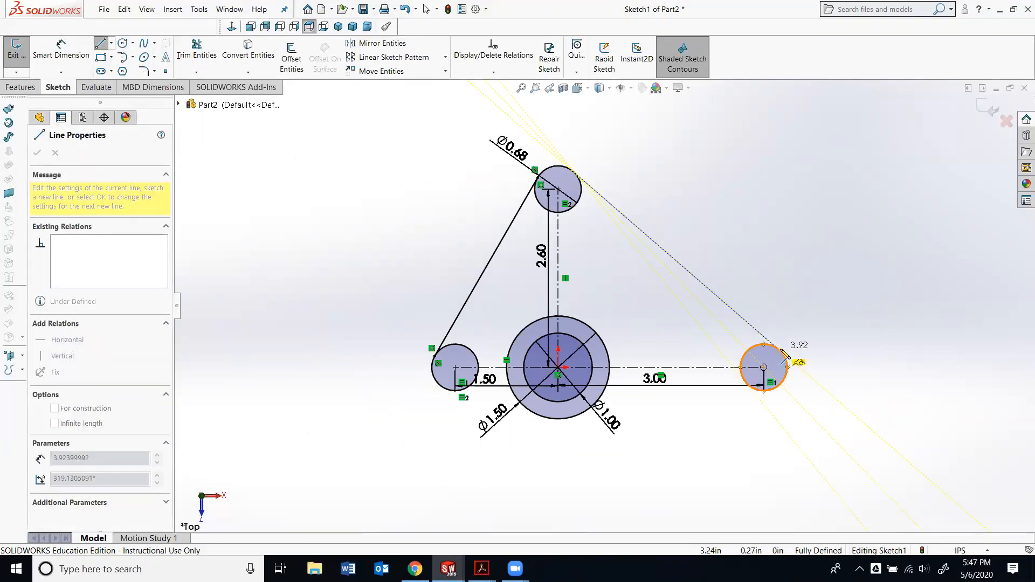
left_click(781, 350)
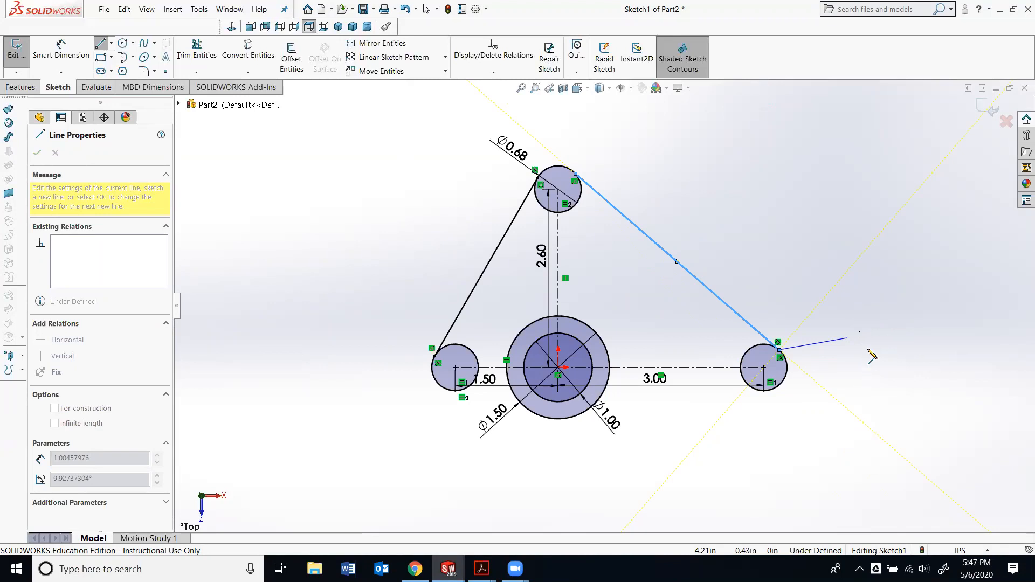
key("Escape")
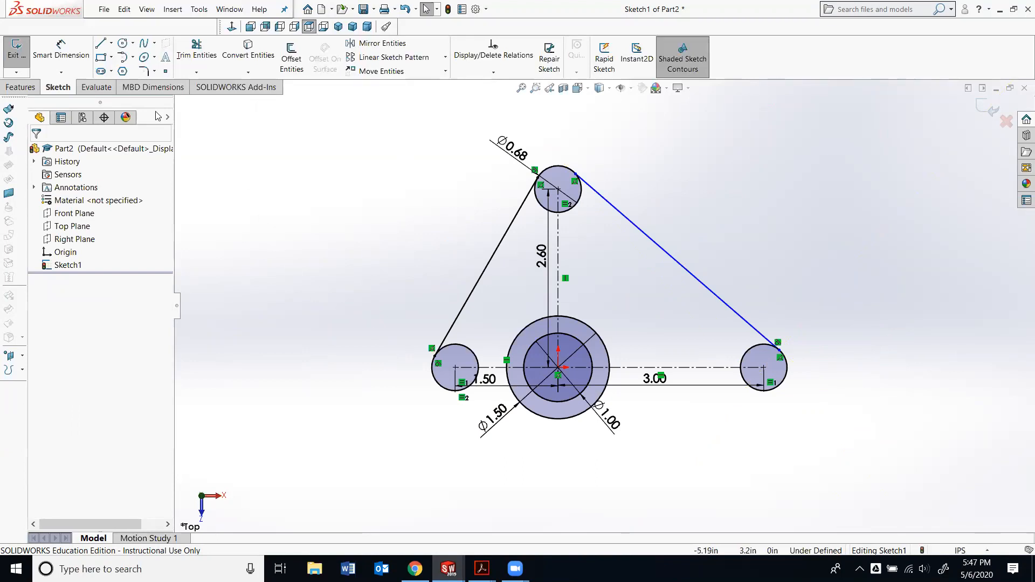
Sketch a line about 1.35 in long from the underside of the negative X end circle to the underside of the 1.50 in circle.
left_click(100, 43)
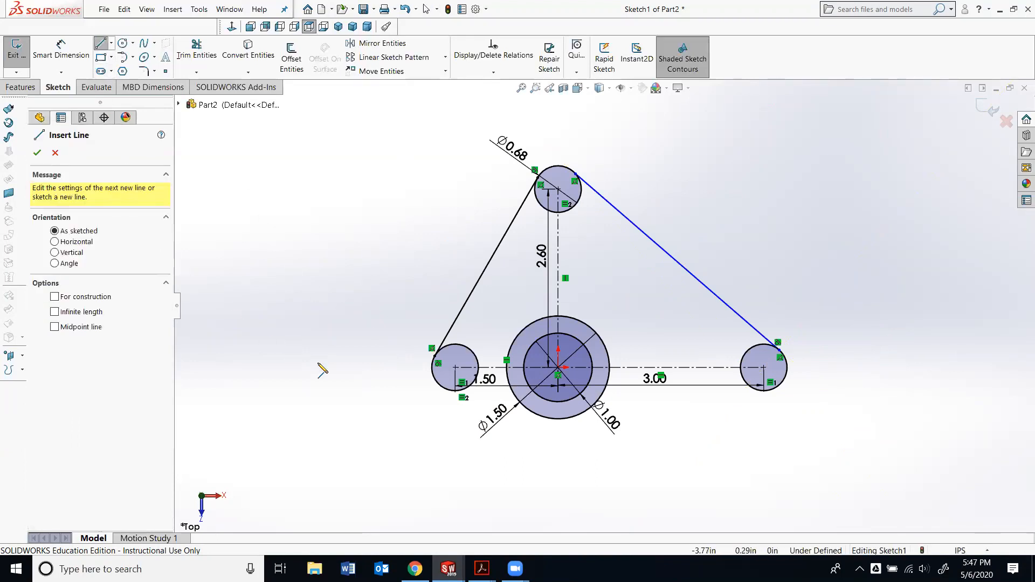
left_click(455, 391)
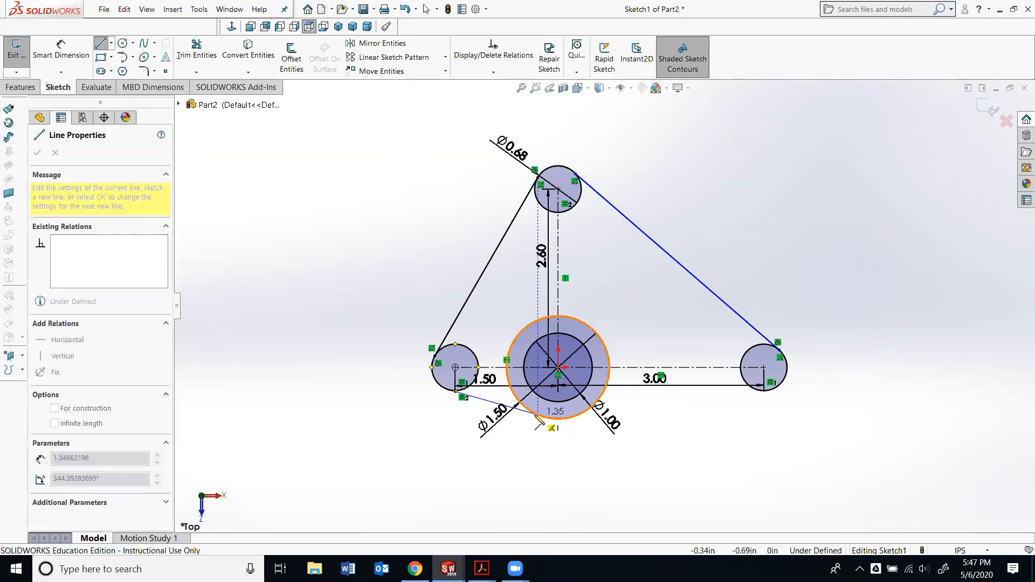
left_click(542, 416)
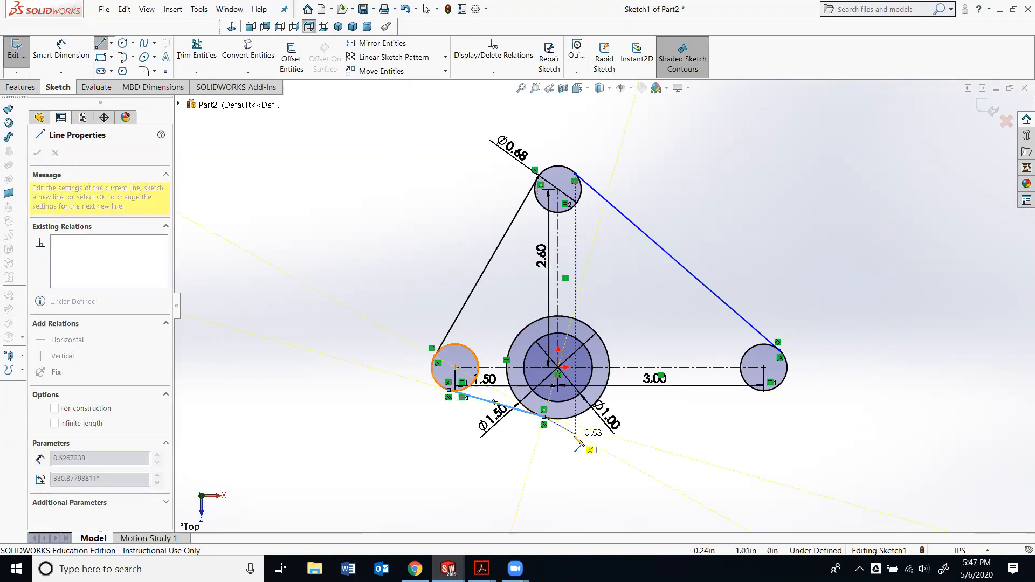
key("Escape")
key("Escape")
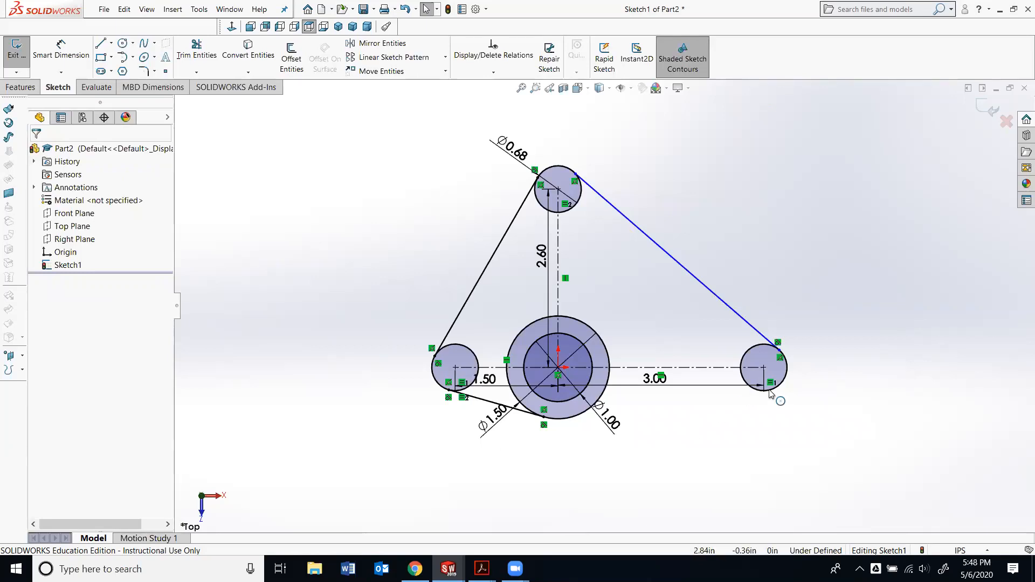
Sketch a line about 3.14 in long from the lower side of the positive X end circle to the underside of the 1.50 in circle.
left_click(101, 44)
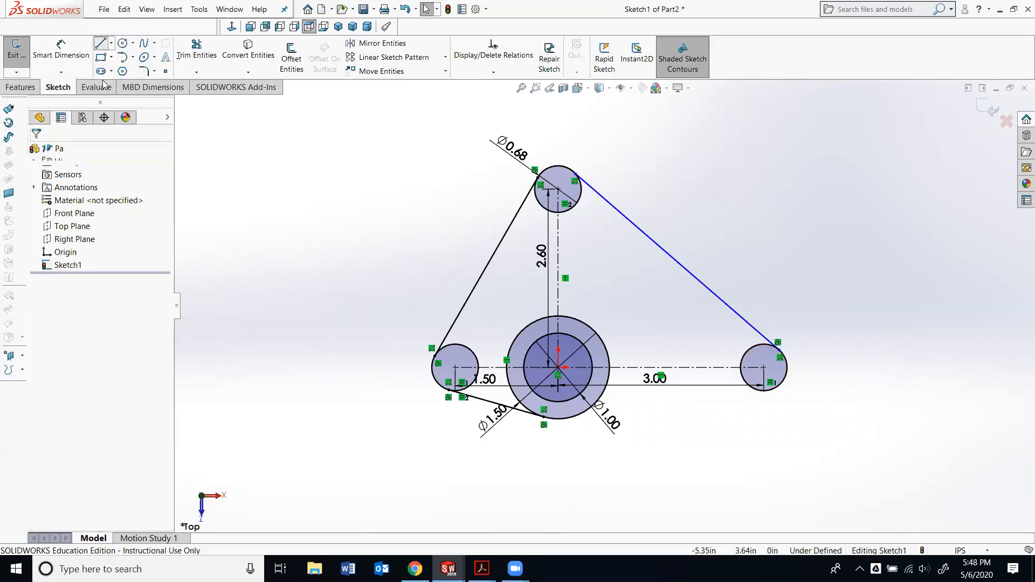
left_click(782, 392)
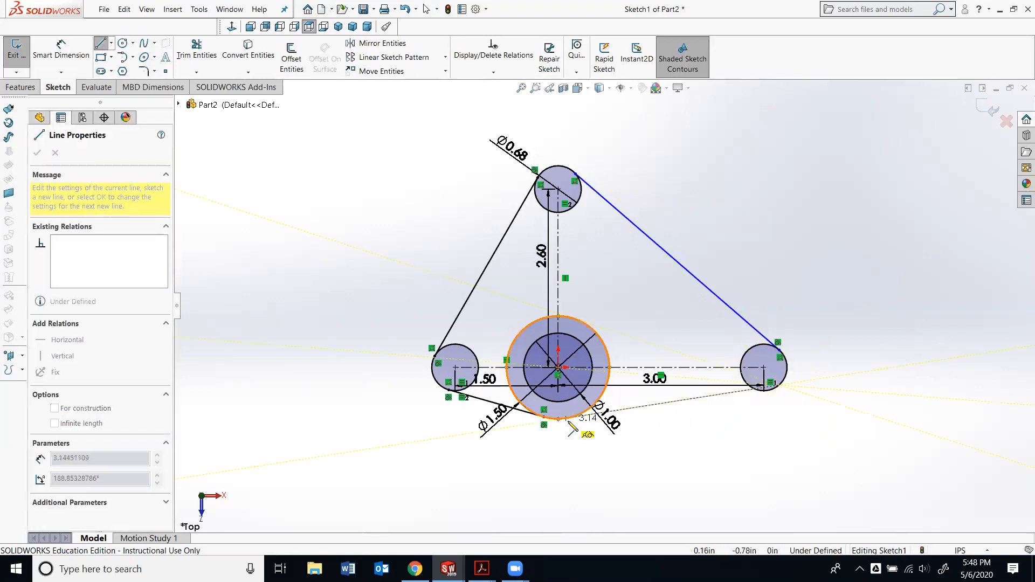
left_click(566, 418)
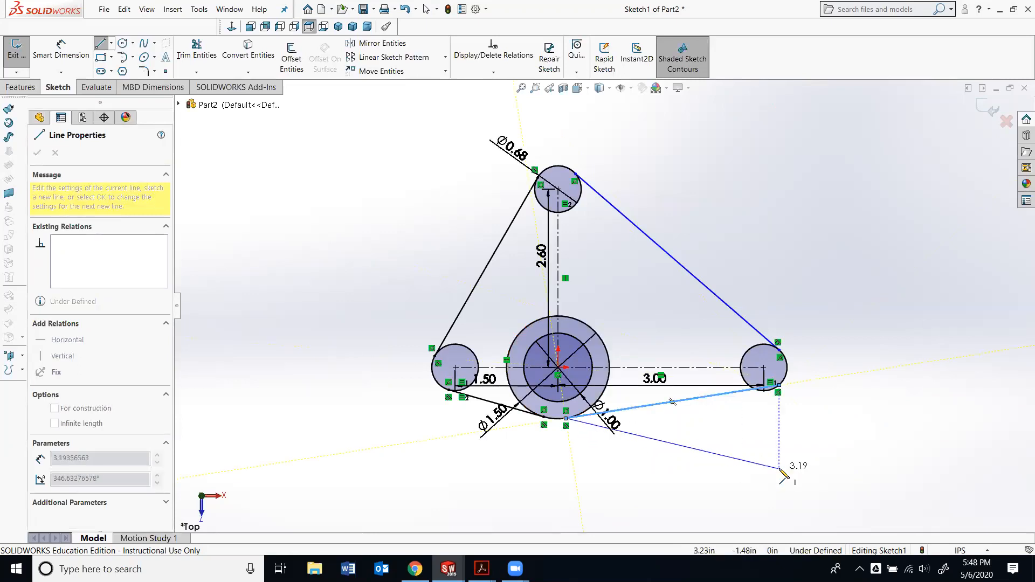
key("Escape")
Add a Tangent relation between the positive X end circle and the lower line that meets it.
scroll(791, 412, "down", 5)
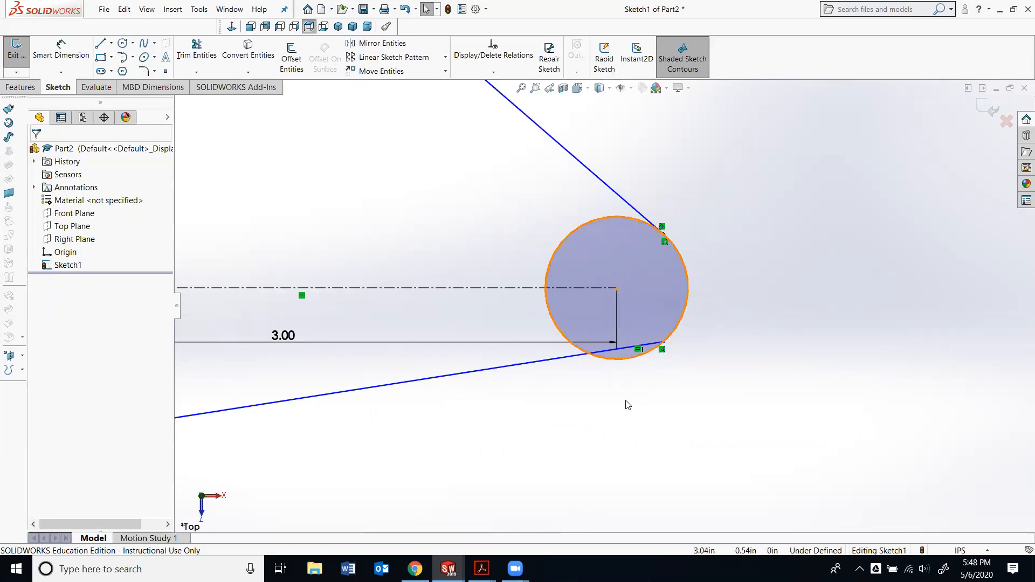
left_click(615, 360)
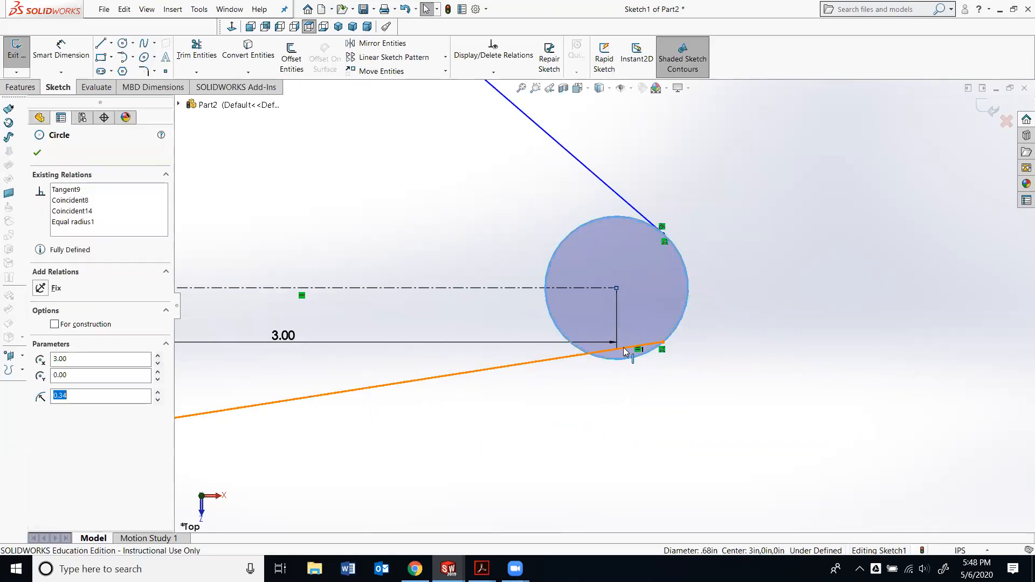
left_click(625, 346)
left_click(624, 346, "ctrl")
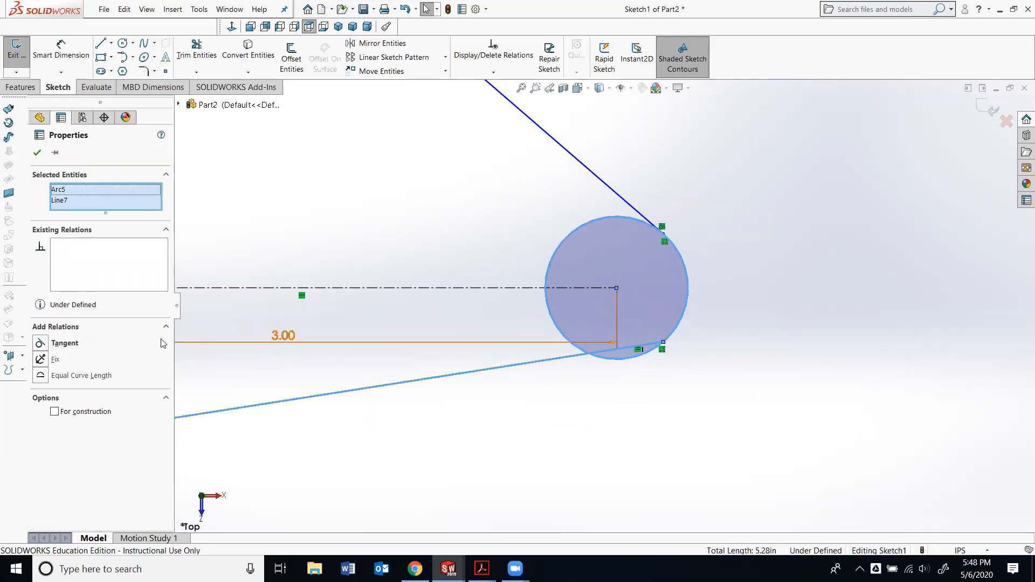
left_click(43, 343)
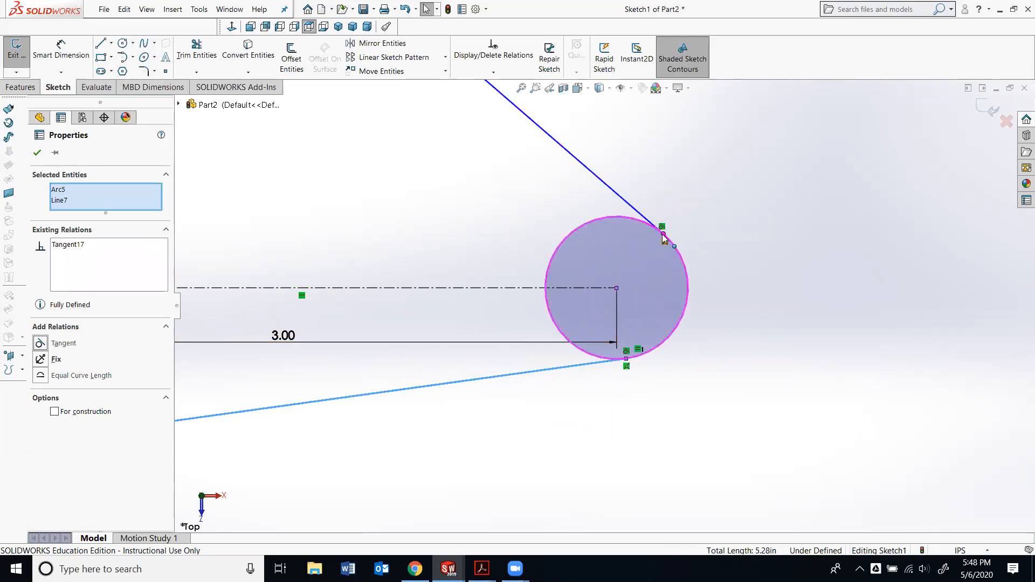
Add a Tangent relation between the top circle and the long line running to the positive X end circle.
scroll(607, 287, "up", 8)
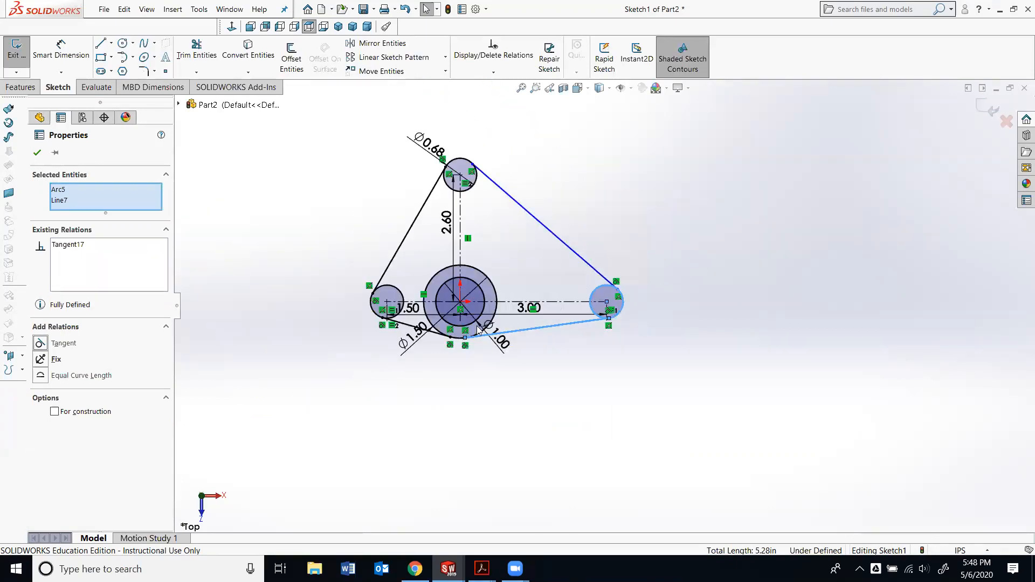
scroll(448, 332, "down", 5)
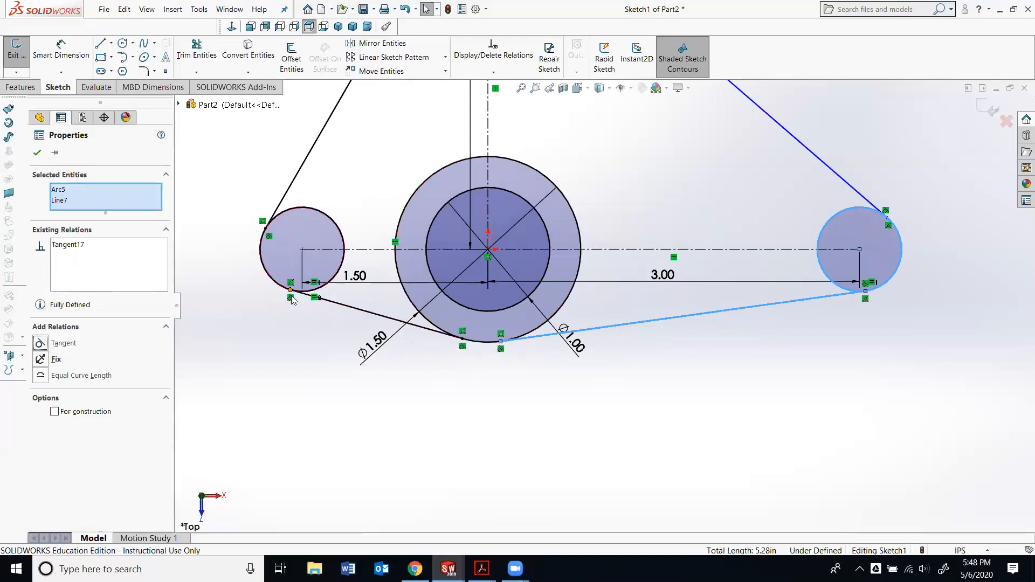
scroll(598, 302, "up", 5)
scroll(593, 127, "down", 3)
scroll(596, 130, "down", 2)
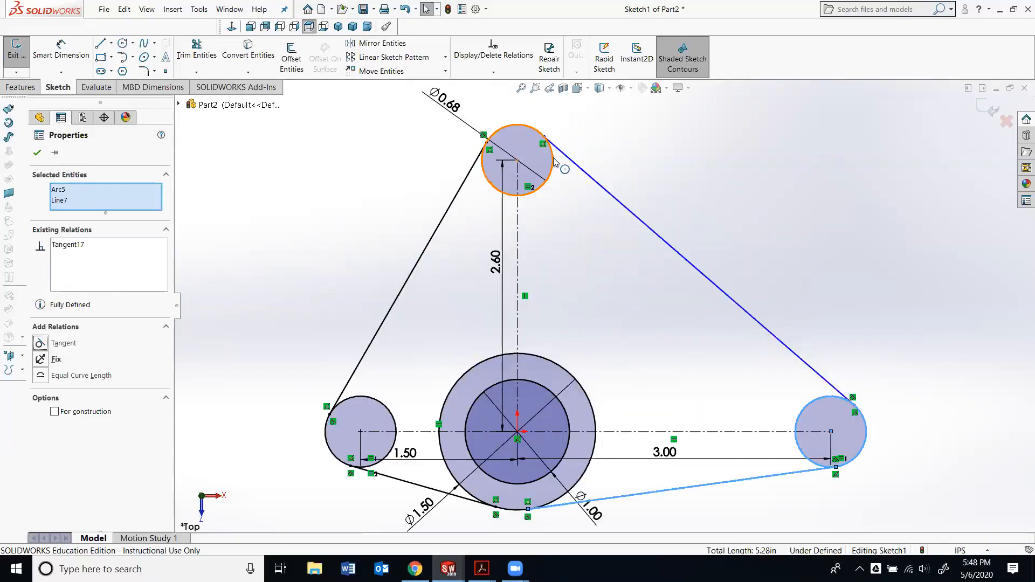
left_click(589, 228)
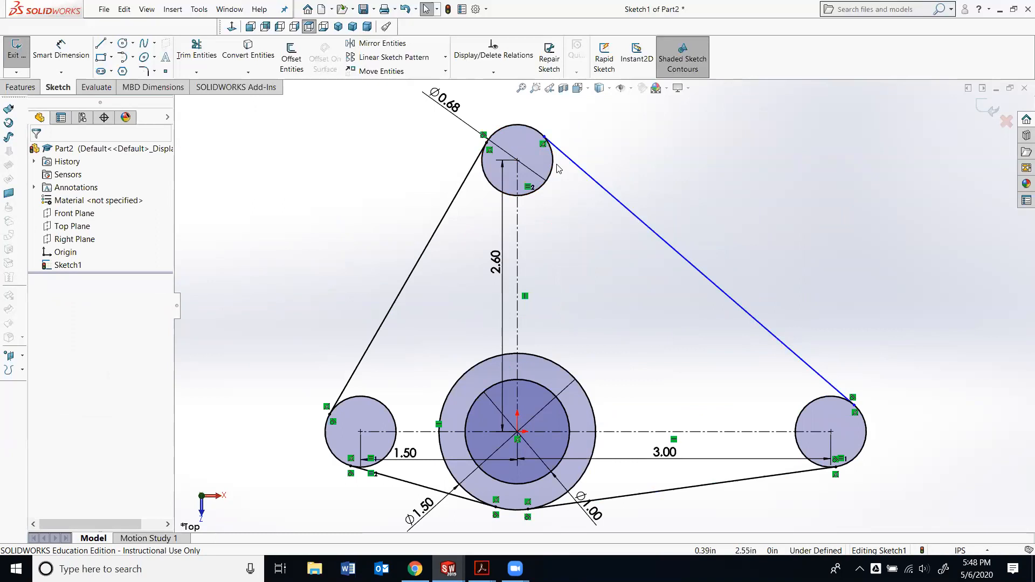
left_click(564, 155)
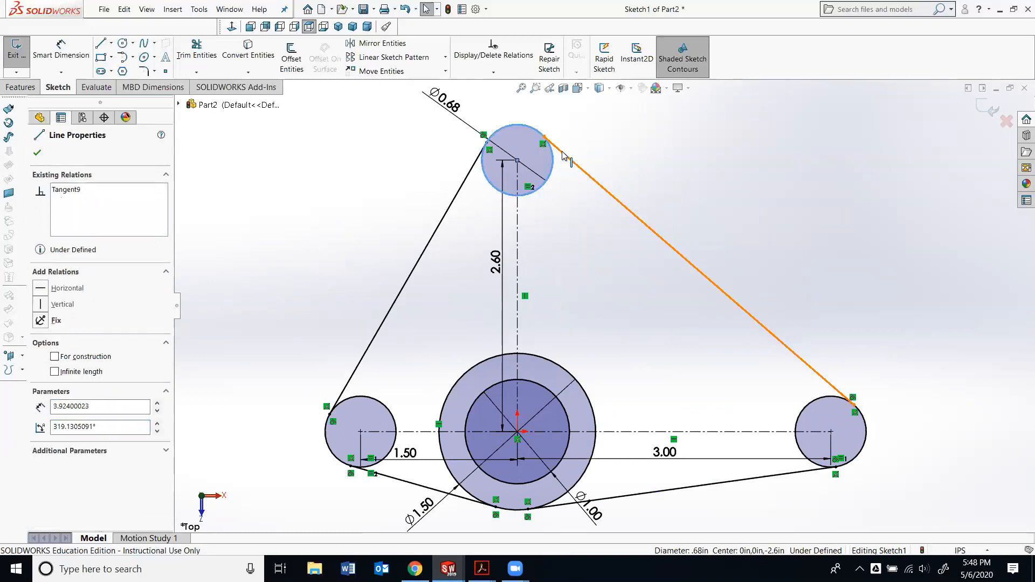
left_click(563, 156, "ctrl")
left_click(52, 347)
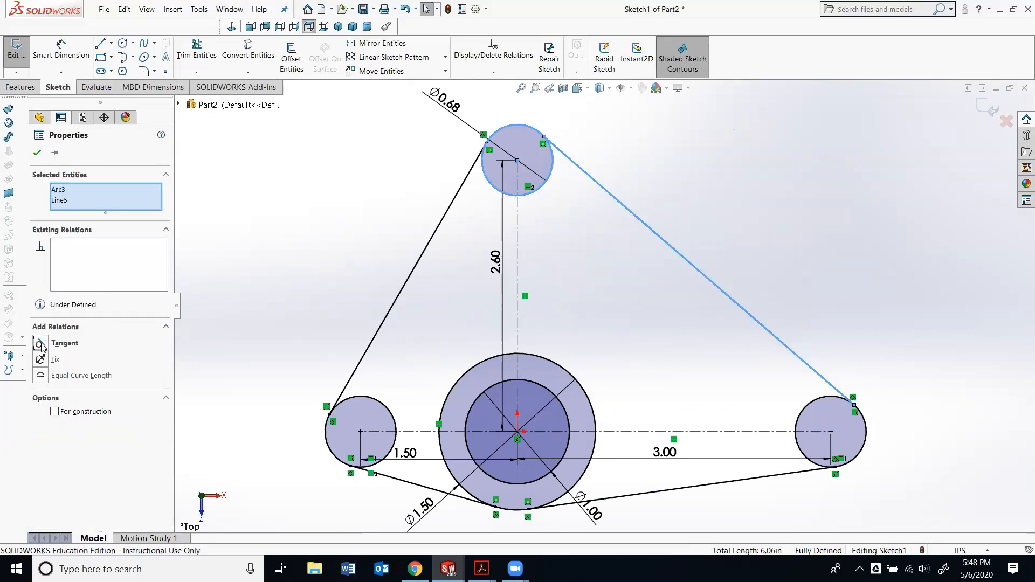
left_click(249, 287)
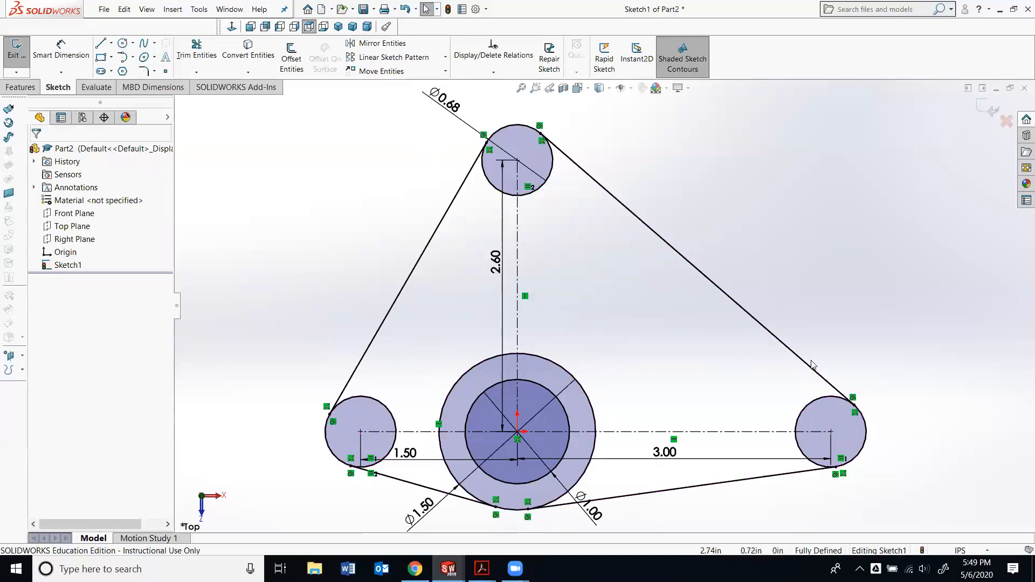
Trim away the inner arcs of the top circle and the negative X end circle between their tangent lines.
scroll(857, 394, "up", 1)
scroll(856, 392, "down", 1)
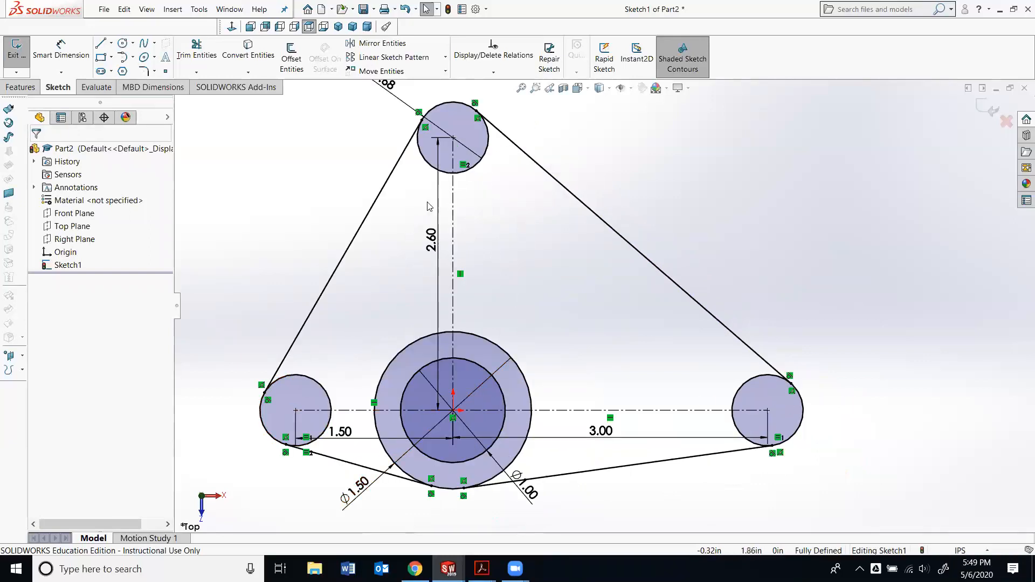
left_click(197, 58)
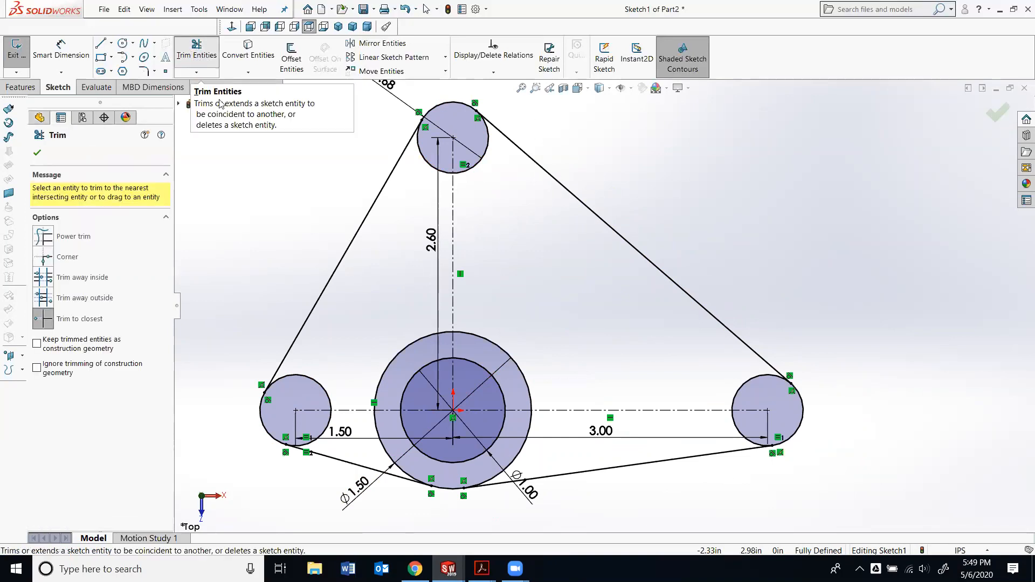
left_click(427, 163)
left_click(478, 163)
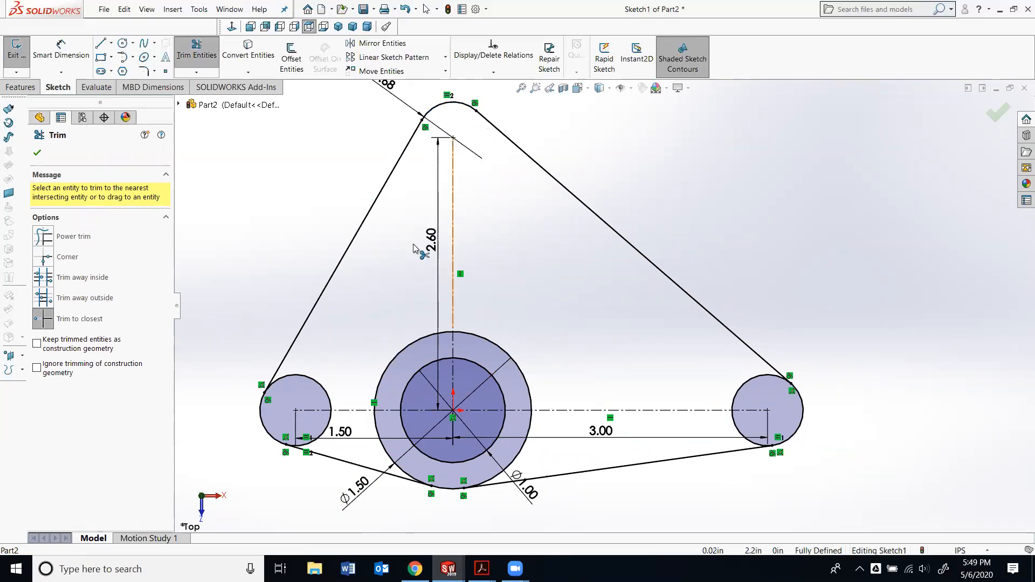
left_click(327, 428)
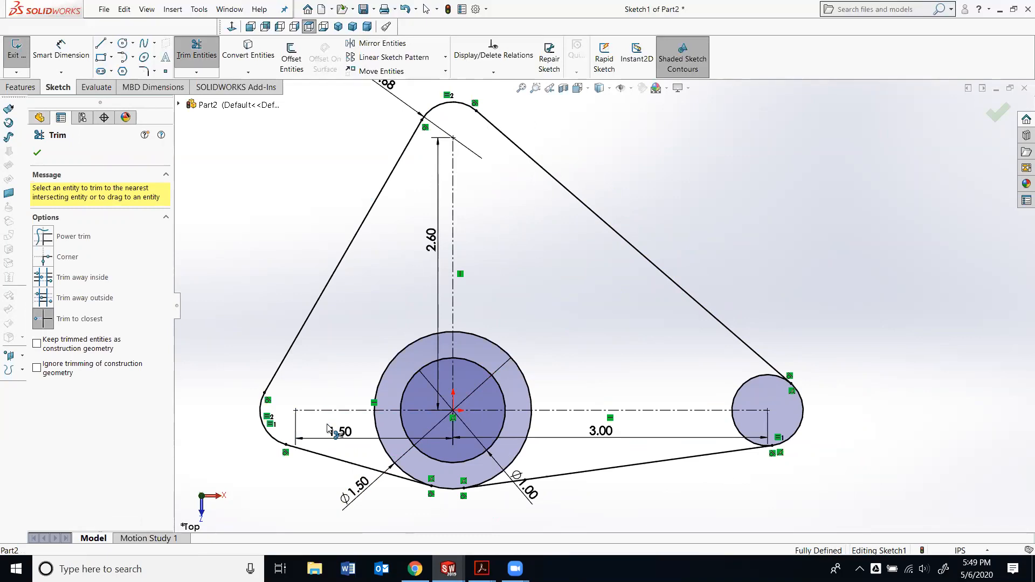
Trim the 1.50 in circle and the positive X end circle down to their outer arcs between the tangent lines.
left_click(381, 385)
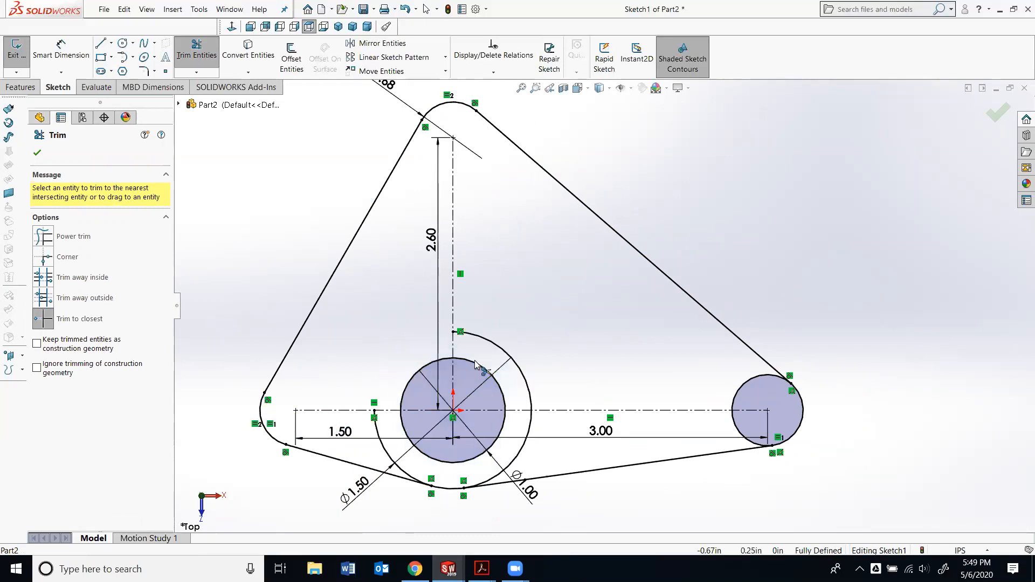
left_click(509, 357)
left_click(530, 427)
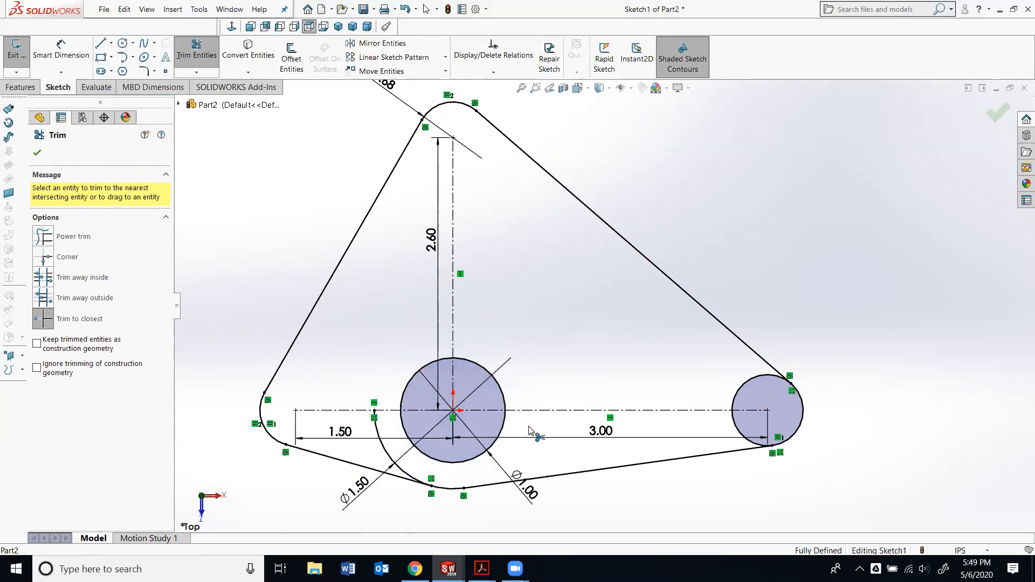
left_click(384, 437)
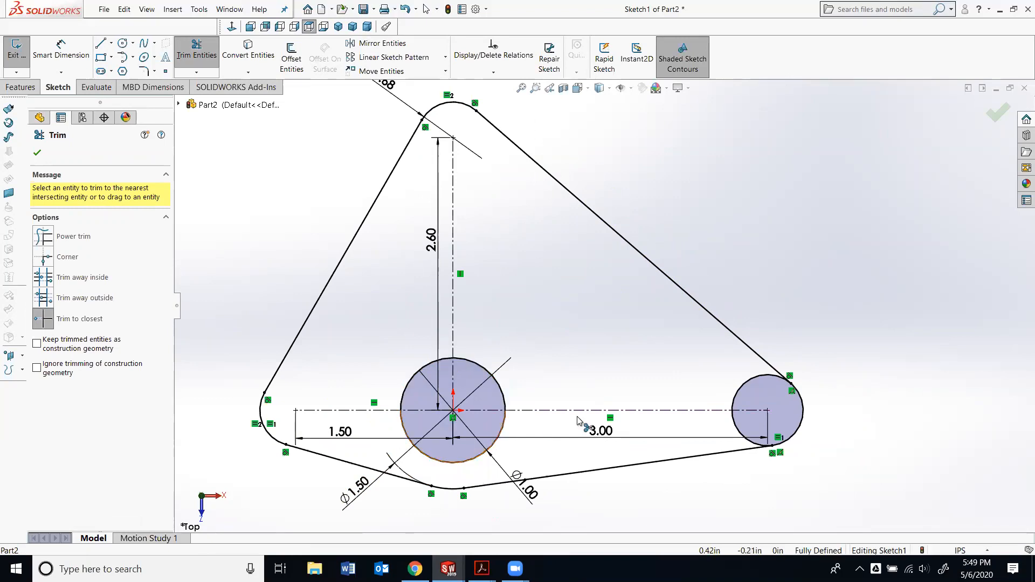
left_click(733, 415)
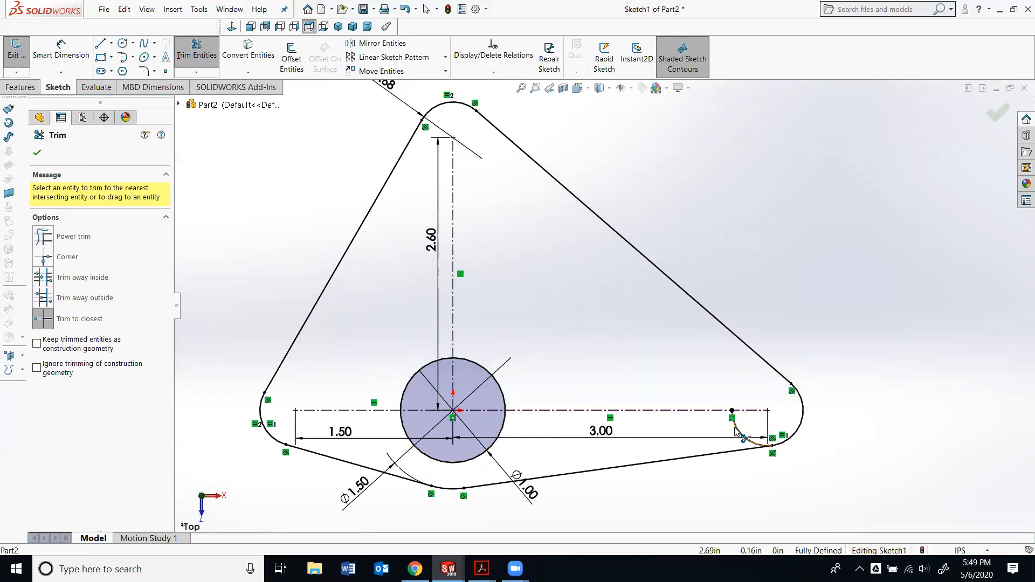
scroll(679, 453, "up", 1)
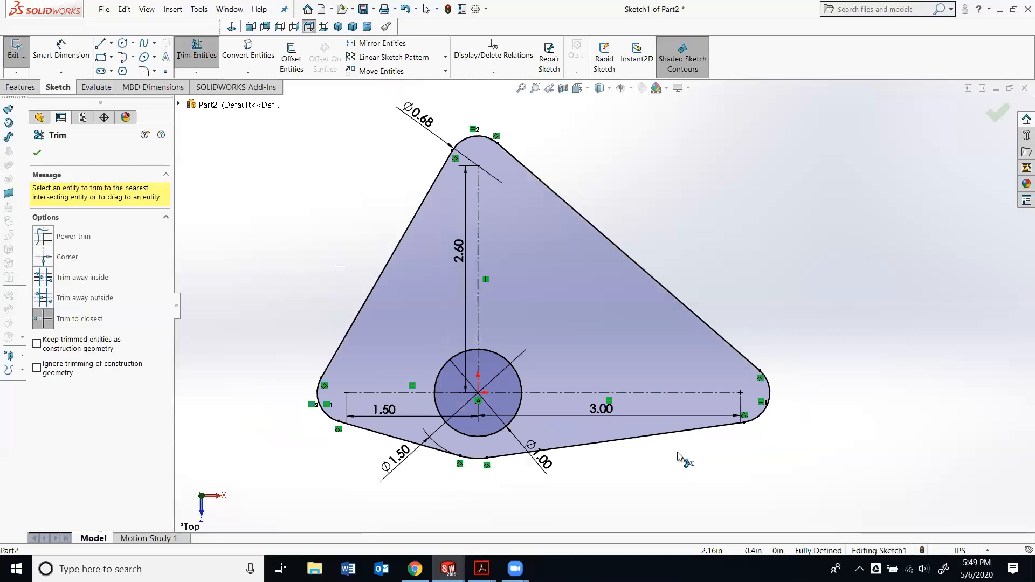
scroll(661, 452, "down", 1)
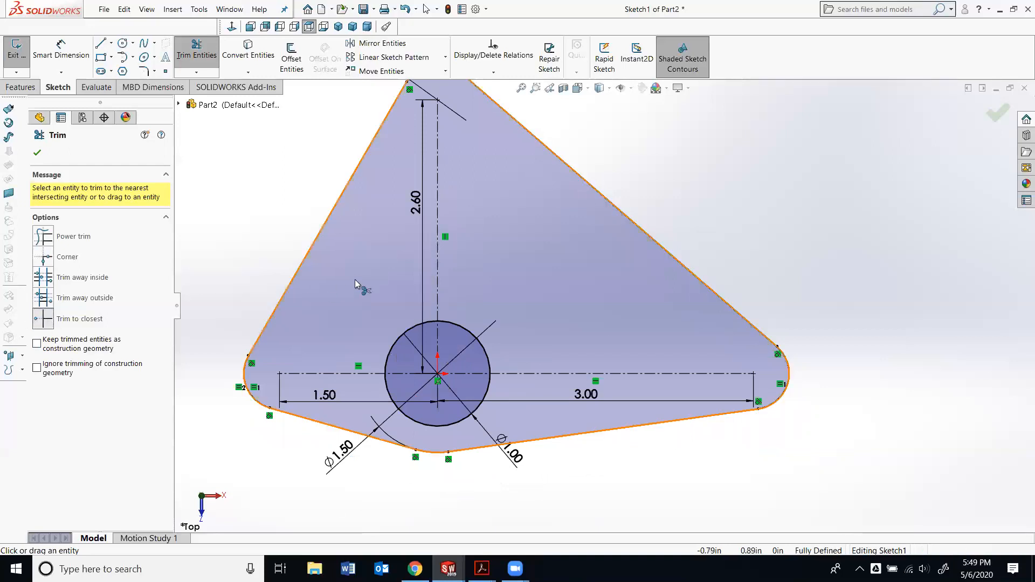
key("f")
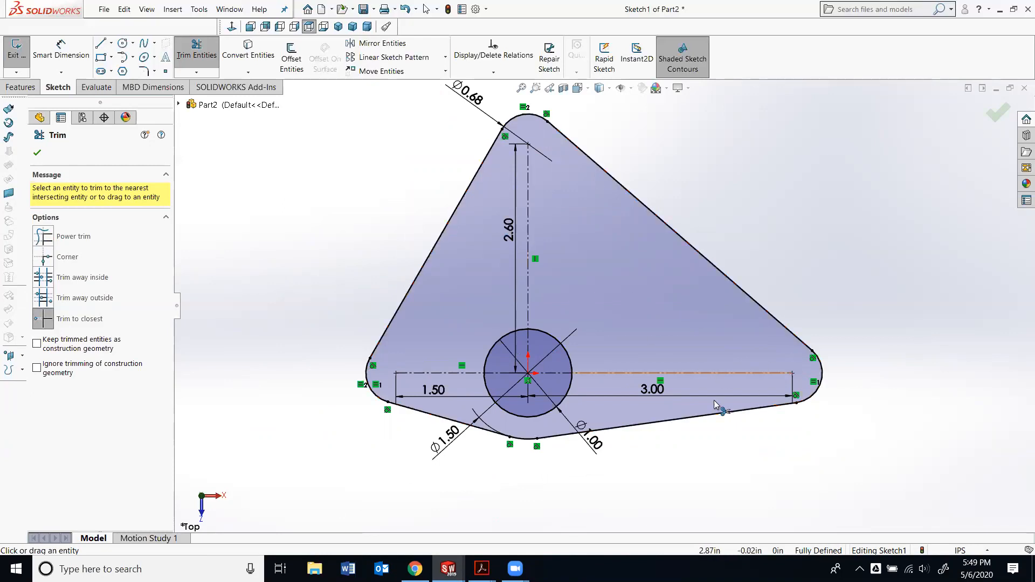
key("Escape")
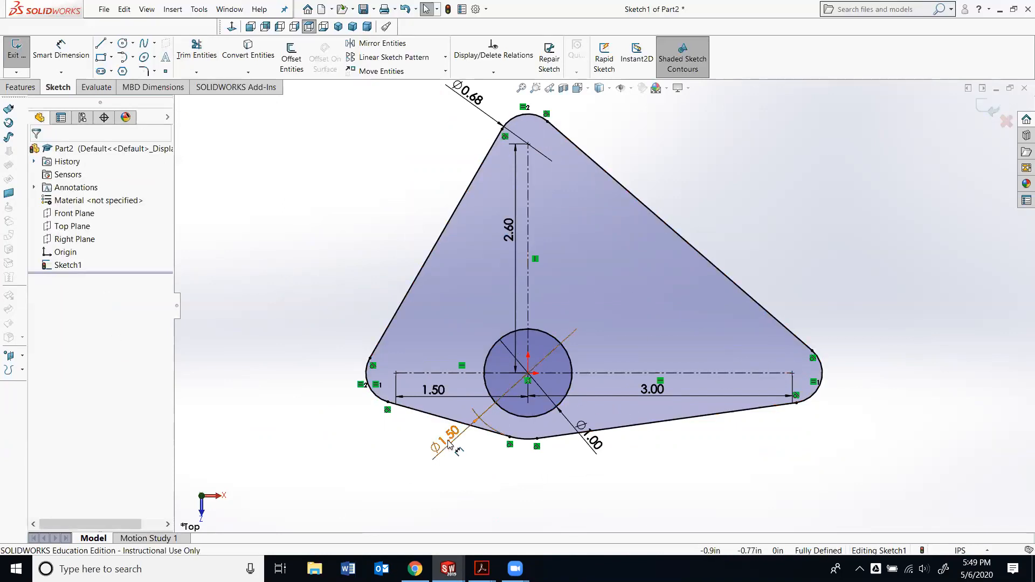
Reposition the 1.50 in diameter dimension slightly farther outside the lower edge of the outline.
mouse_move(450, 443)
left_mouse_down()
mouse_move(522, 463)
mouse_move(486, 453)
mouse_move(464, 431)
mouse_move(450, 444)
mouse_move(434, 438)
mouse_move(526, 469)
mouse_move(517, 478)
mouse_move(433, 436)
mouse_move(518, 475)
mouse_move(448, 437)
left_mouse_up()
left_click(467, 450)
left_click(484, 457)
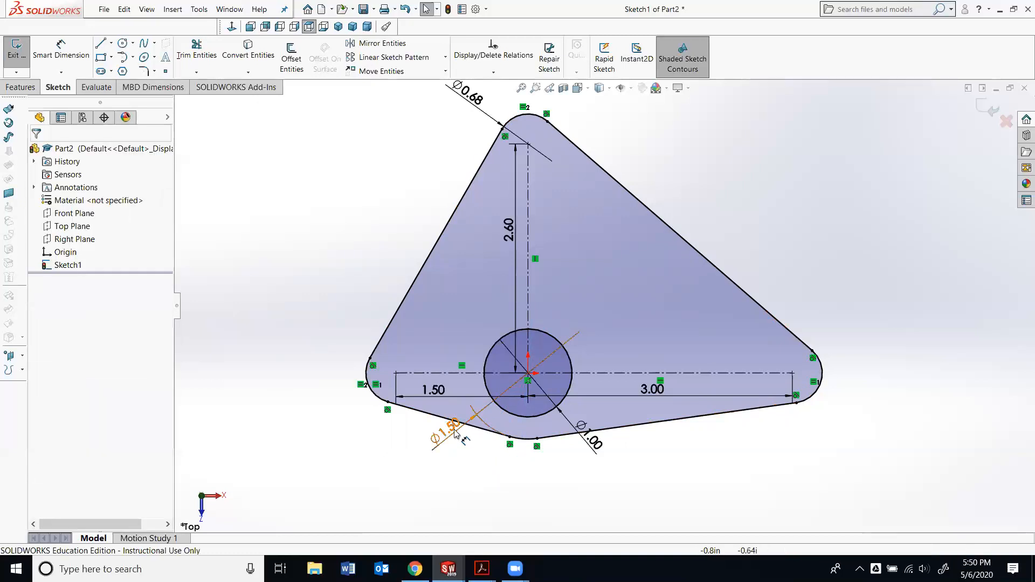
left_click(443, 438)
left_click(476, 443)
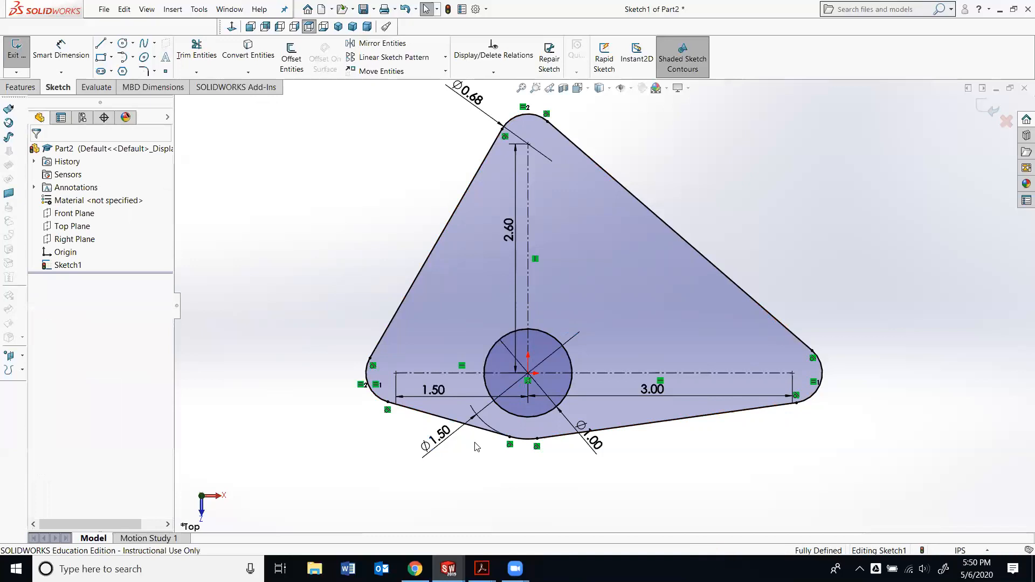
scroll(751, 229, "up", 1)
scroll(801, 243, "down", 1)
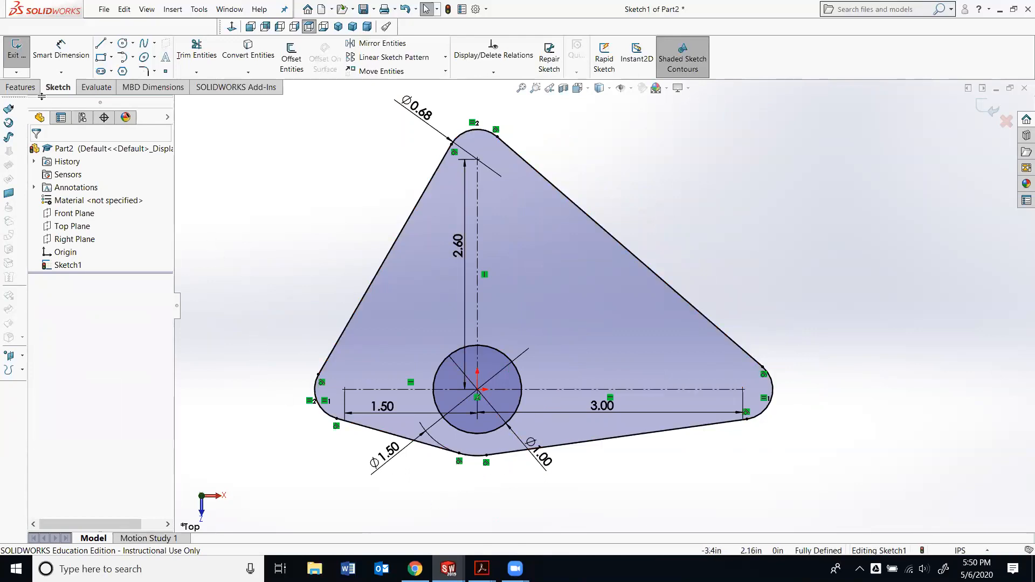
Check the plate thickness in the Lab 6 Advanced PDF and extrude the sketch as a Blind boss 0.50 in deep.
left_click(18, 89)
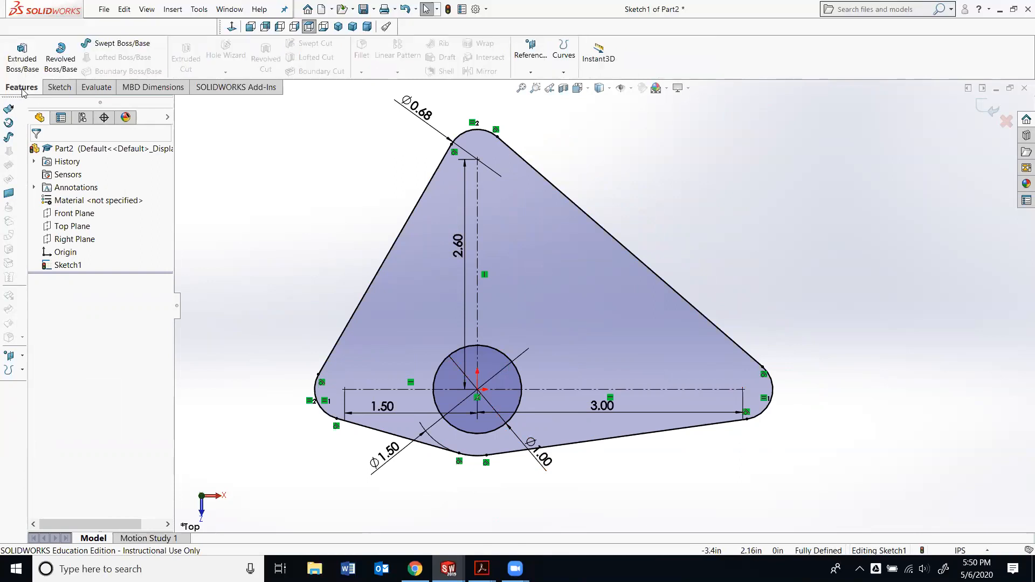
left_click(20, 59)
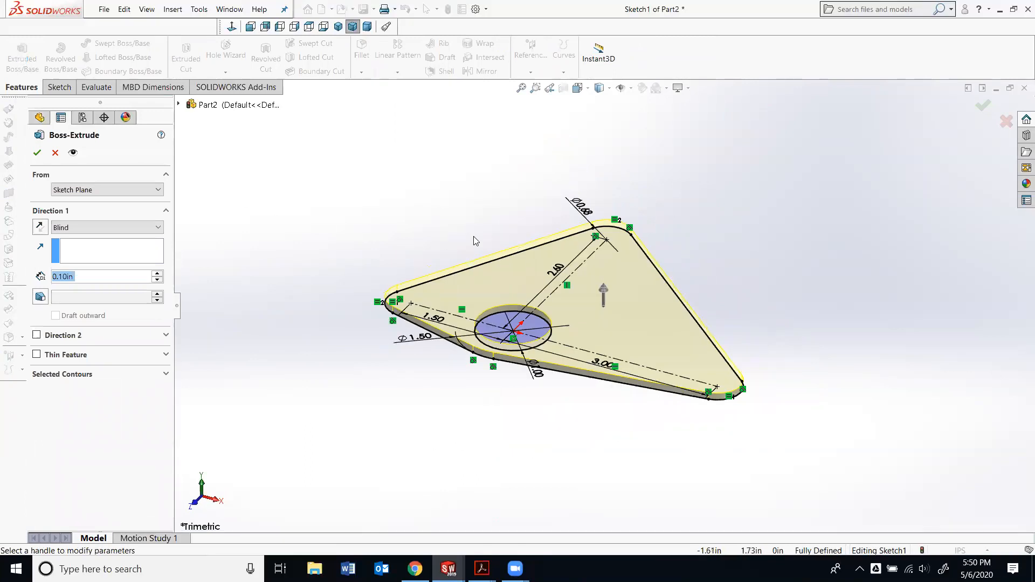
left_click(482, 569)
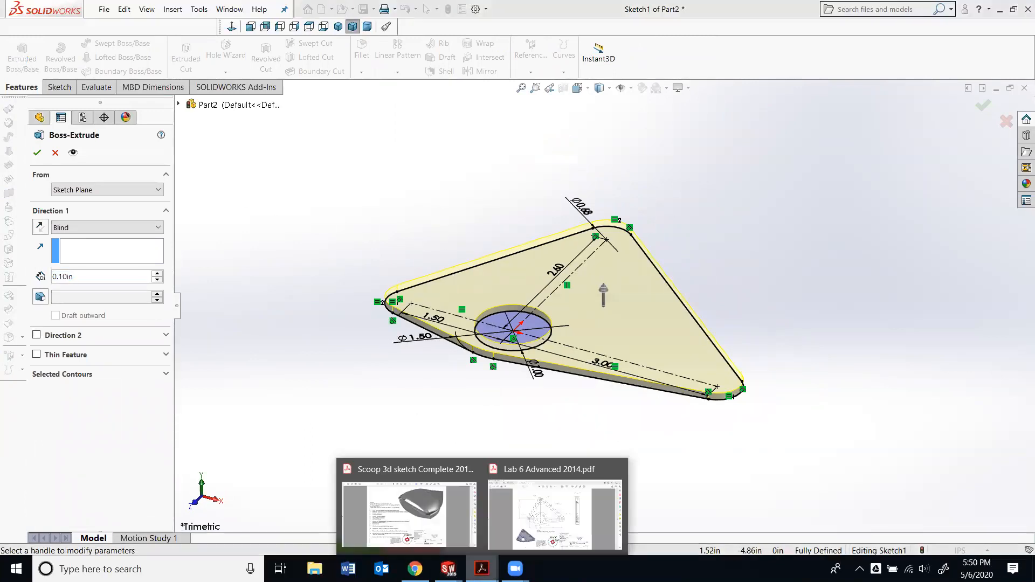
left_click(533, 530)
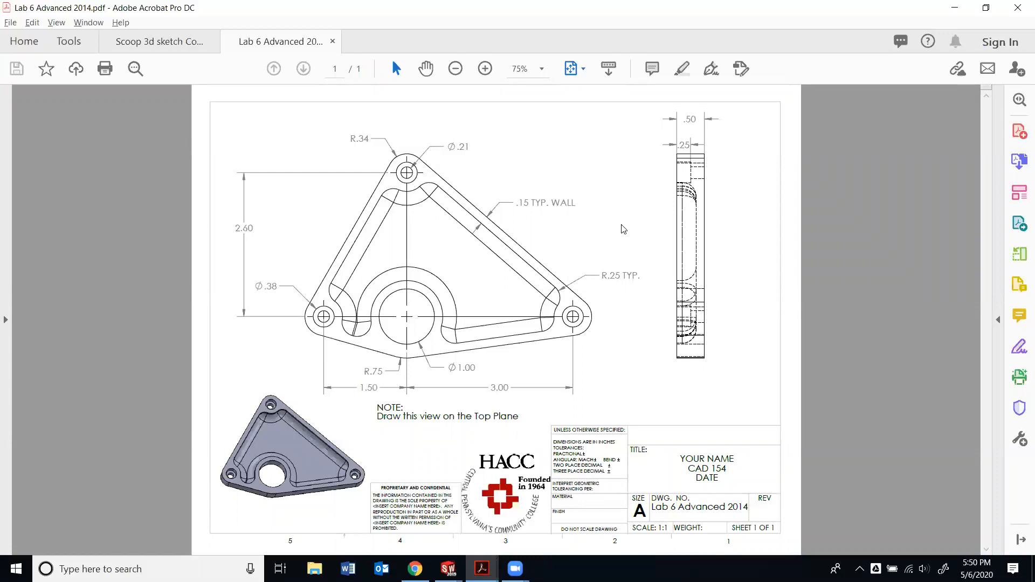
key("alt+Tab")
double_click(81, 279)
type(".5")
key("Return")
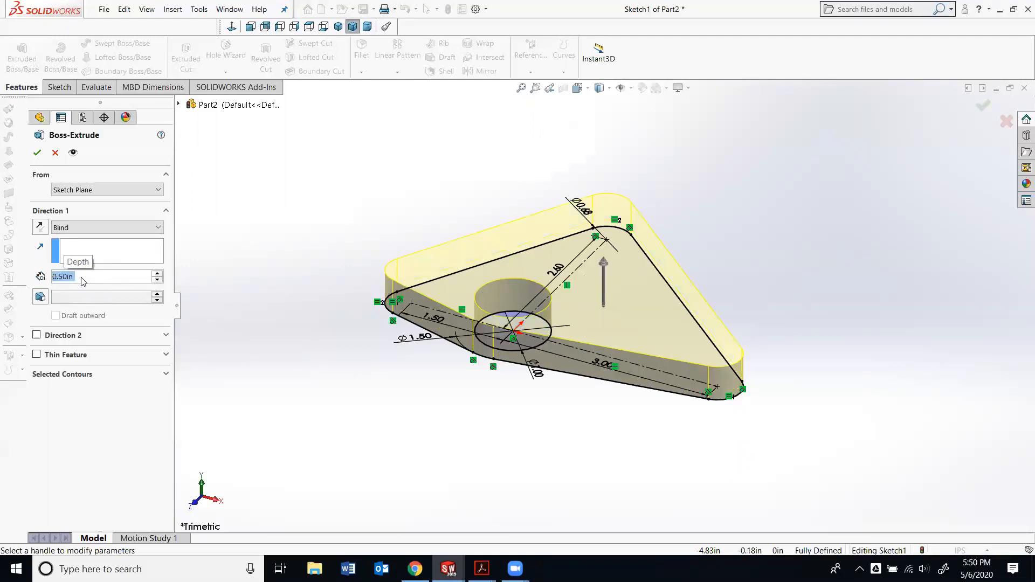
left_click(37, 153)
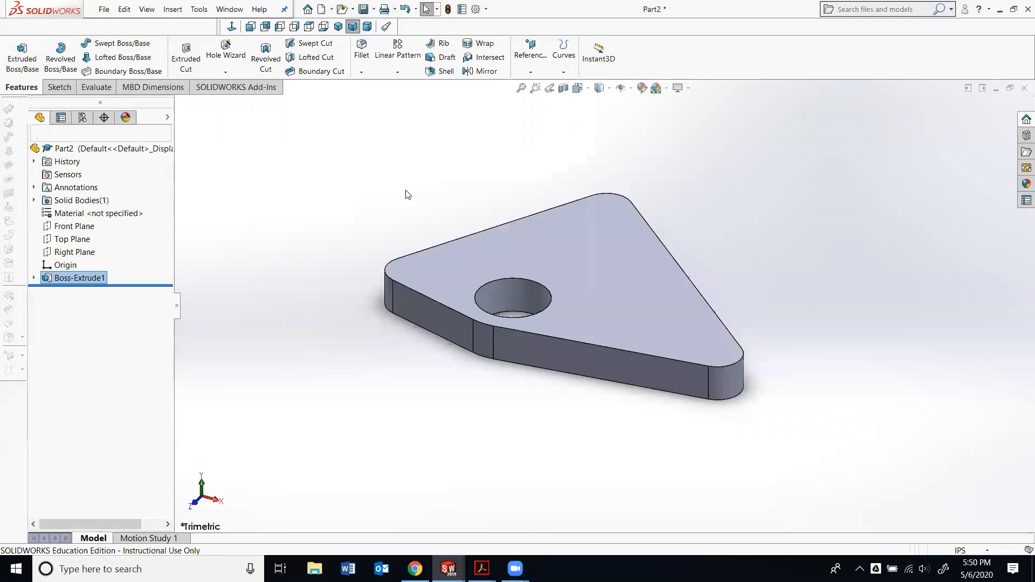
Inspect the extruded plate and compare it with the Lab 6 Advanced PDF drawing.
scroll(582, 159, "down", 2)
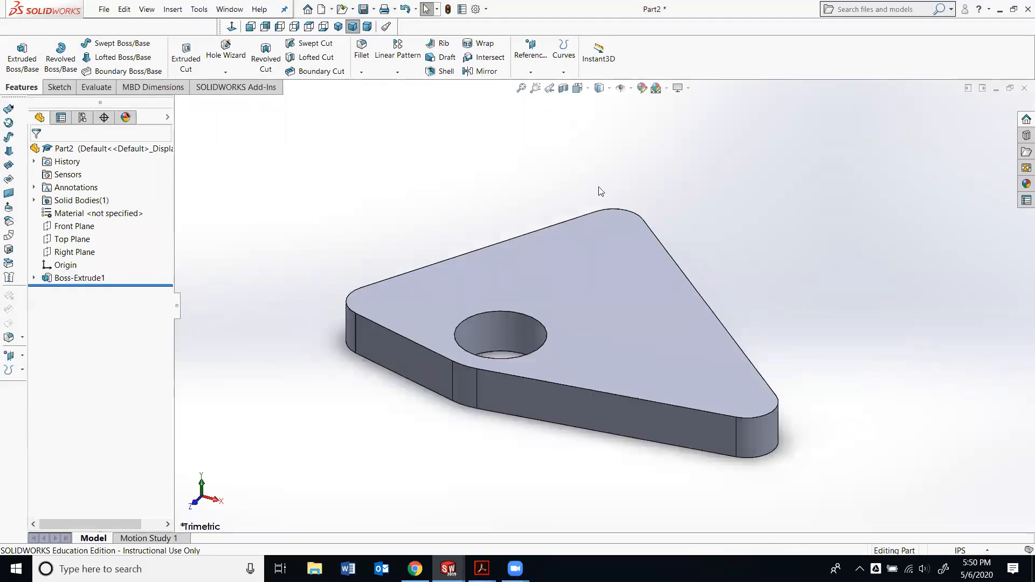
scroll(823, 410, "down", 2)
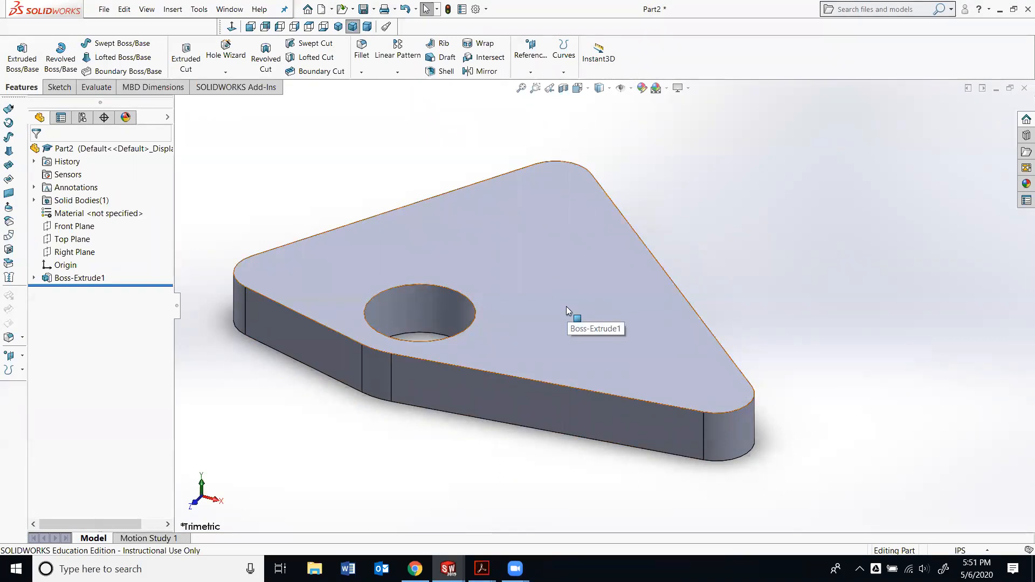
middle_click_drag(566, 308, 593, 335)
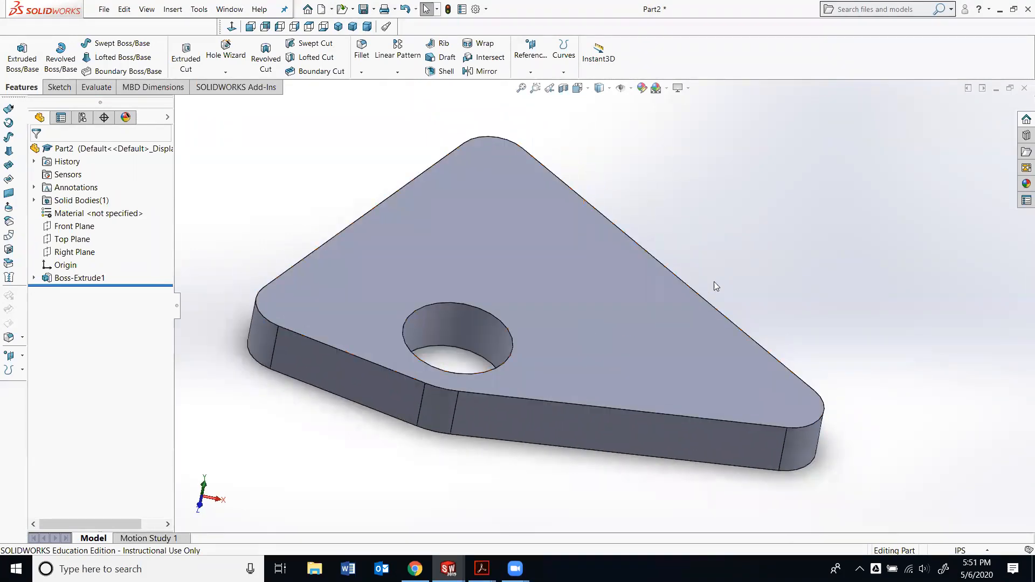
mouse_move(482, 569)
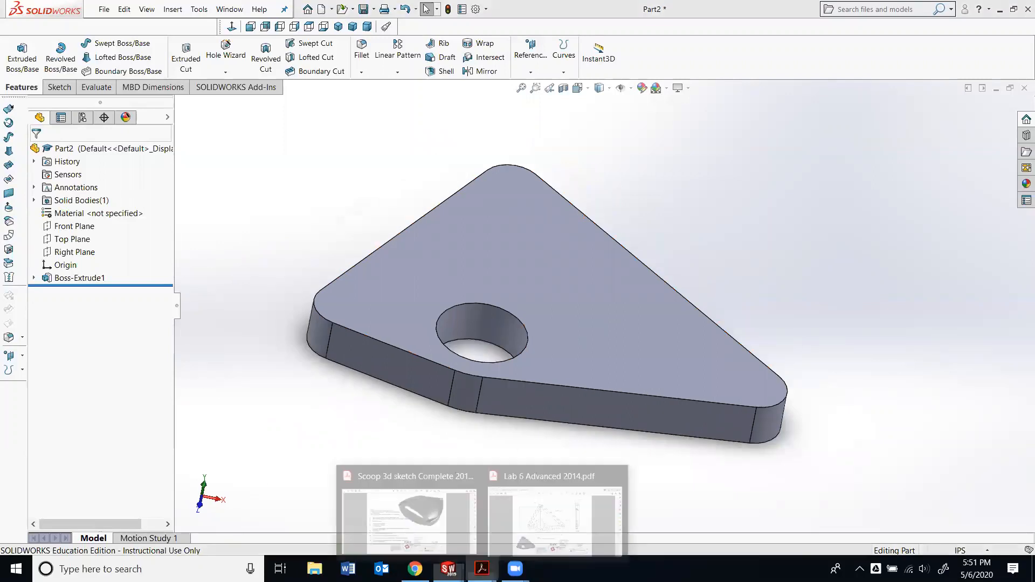
left_click(536, 537)
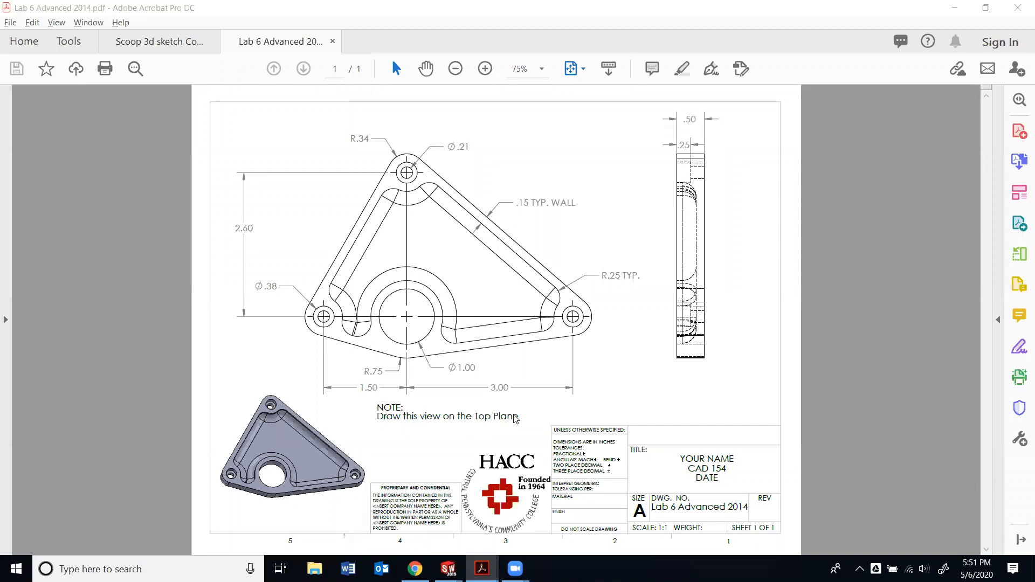
key("alt+Tab")
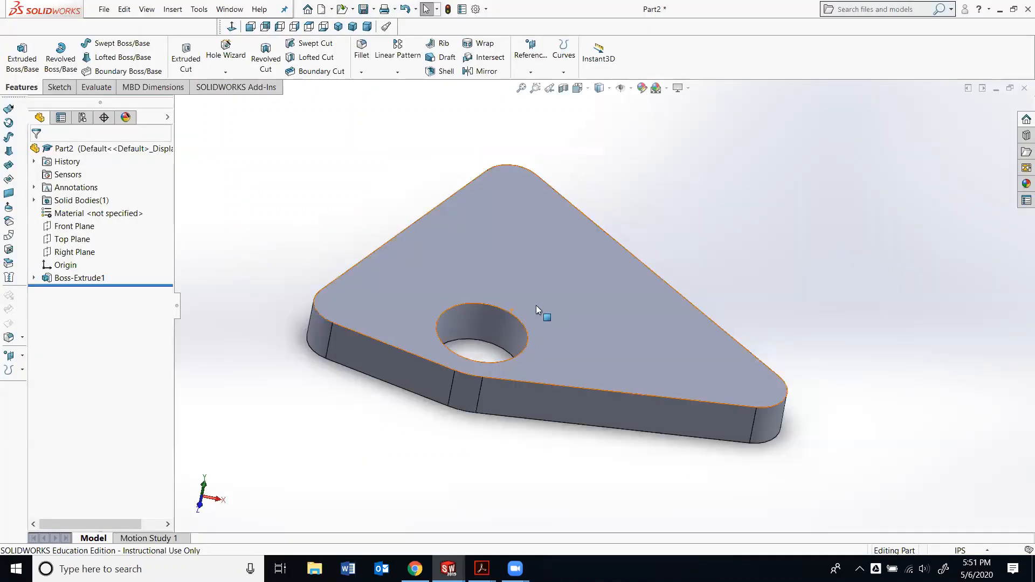
Orient the part to the Top view and start a sketch on the plate's upper face.
left_click(584, 90)
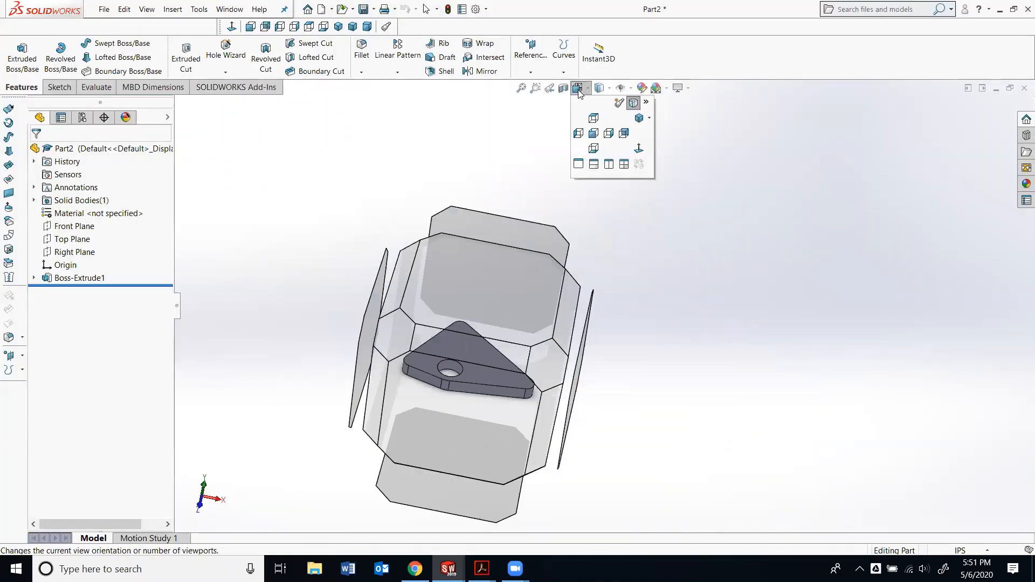
left_click(594, 118)
scroll(886, 327, "up", 1)
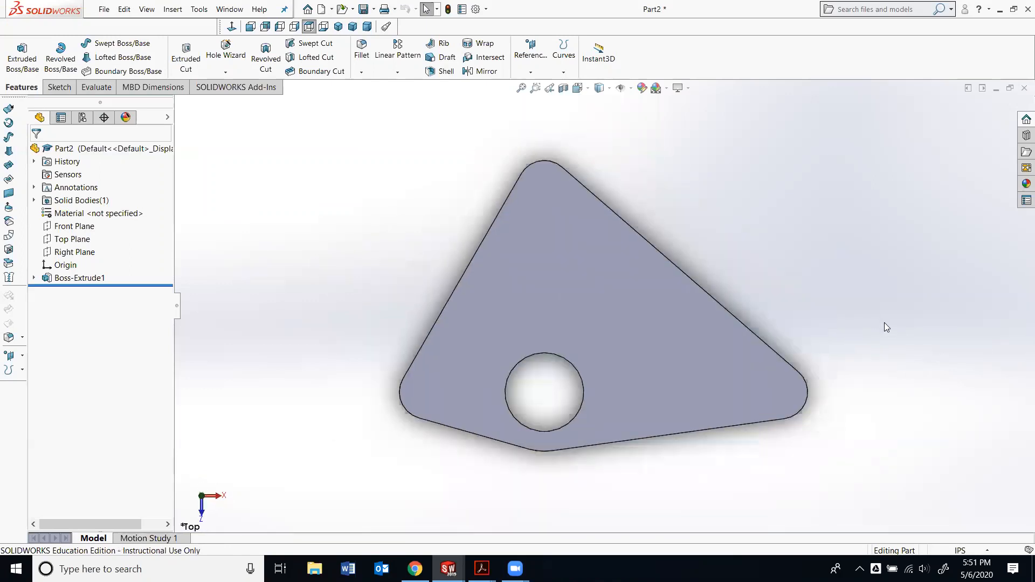
scroll(884, 323, "down", 1)
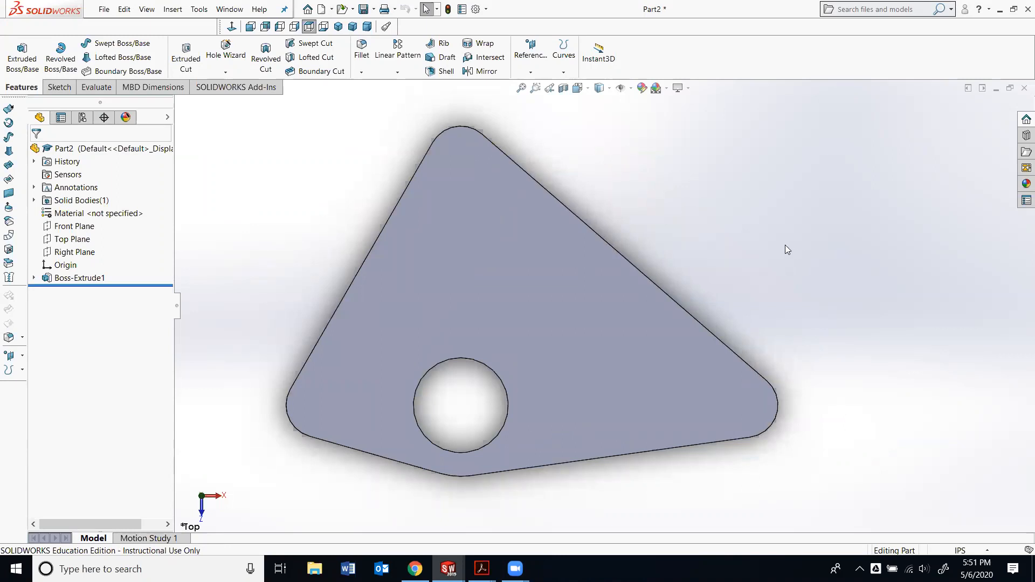
left_click(58, 88)
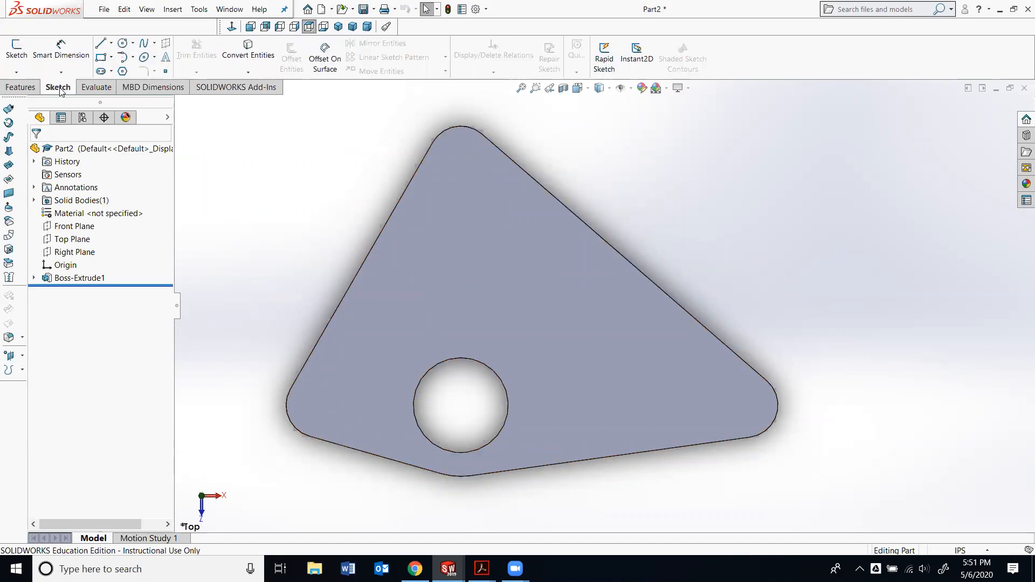
left_click(16, 55)
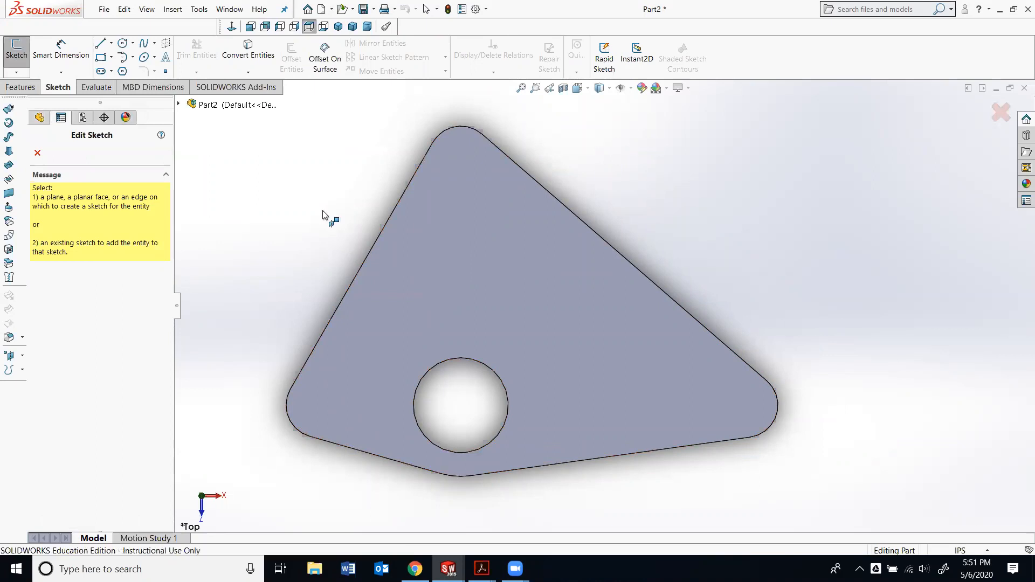
left_click(482, 277)
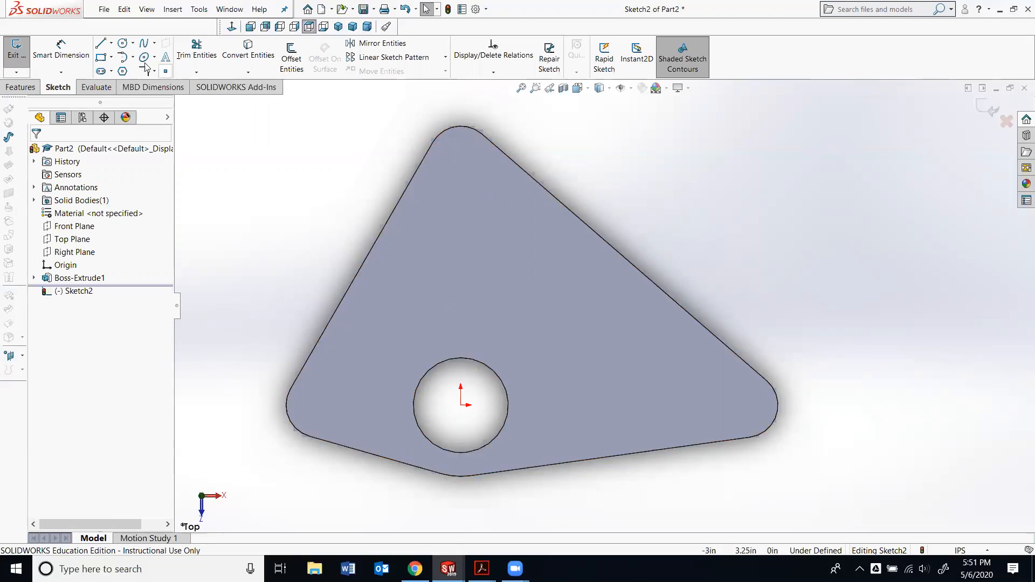
Check the corner hole sizes in the Lab 6 Advanced PDF and sketch circles about 0.45 in in diameter centered on the three rounded corners.
left_click(123, 46)
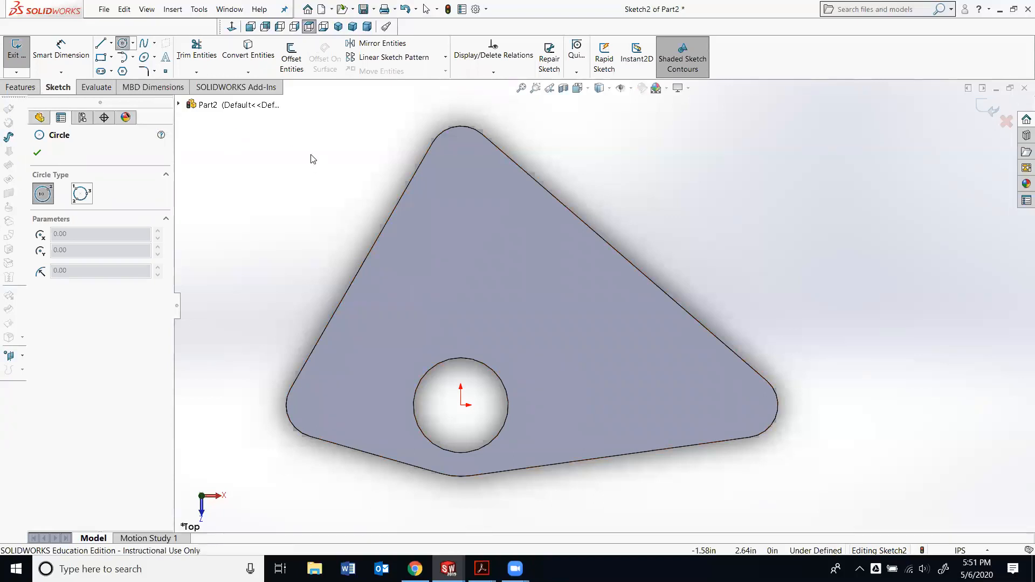
key("alt+Tab")
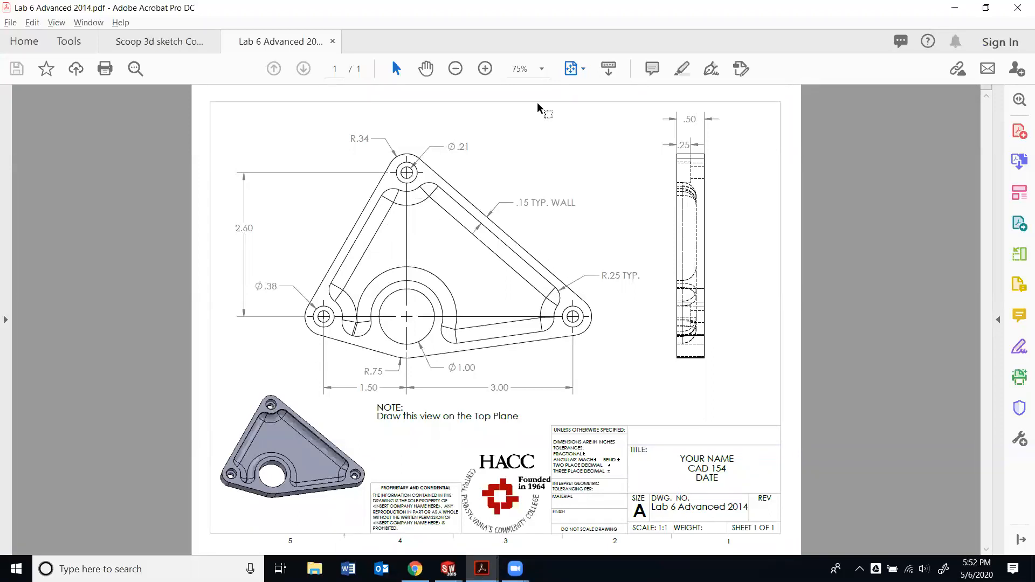
left_click(485, 68)
left_click(485, 69)
scroll(367, 385, "down", 5)
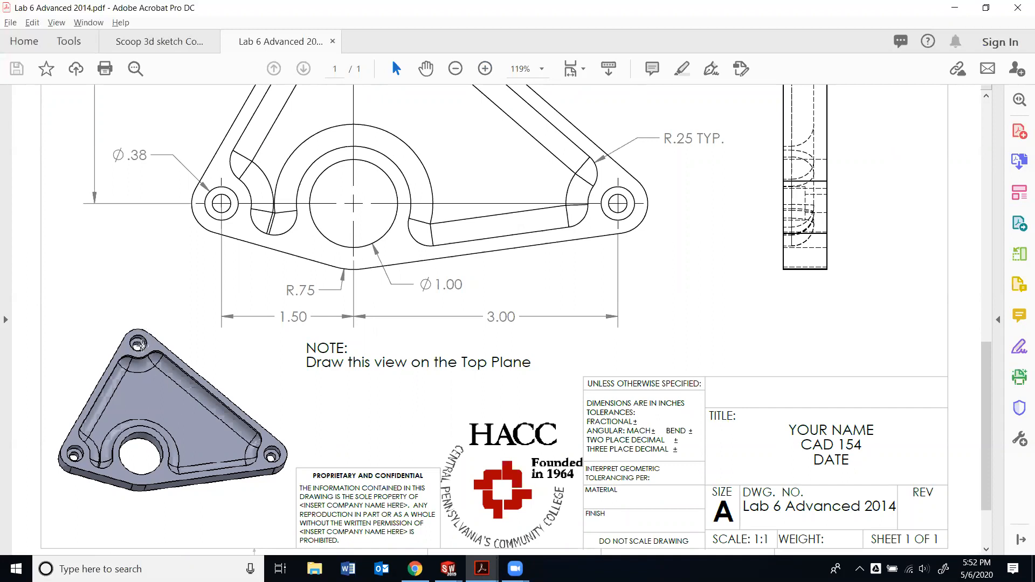
scroll(744, 286, "up", 6)
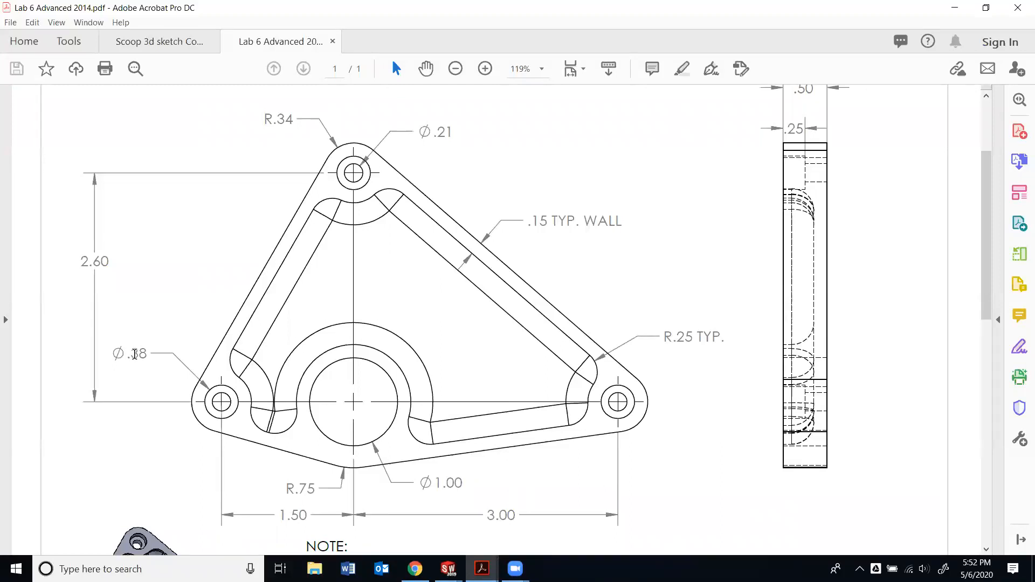
key("alt+Tab")
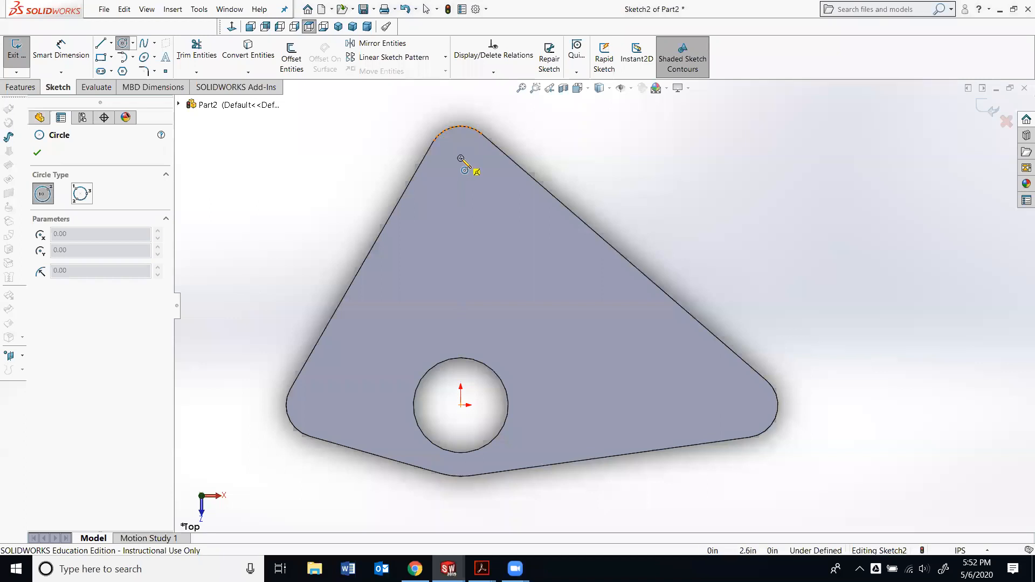
left_click(461, 159)
left_click(482, 176)
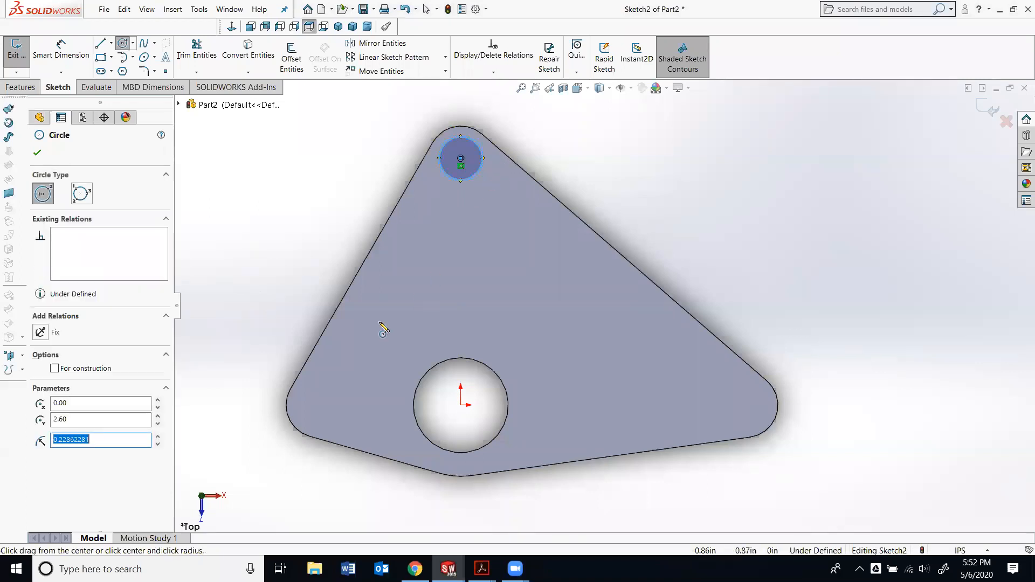
left_click(319, 405)
left_click(338, 410)
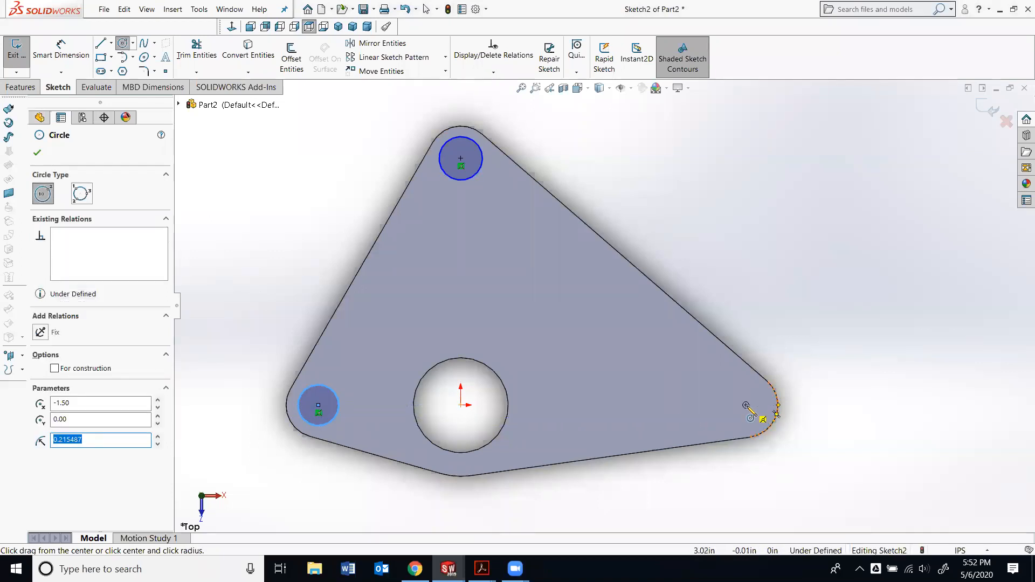
left_click(745, 405)
left_click(733, 421)
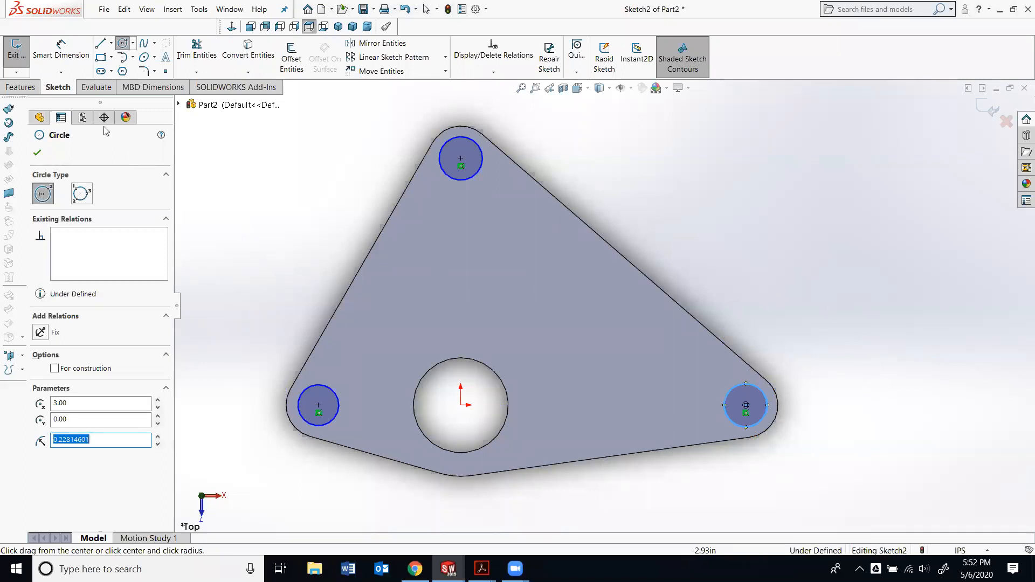
Dimension the lower-left corner circle to a diameter of 0.38 in and check it against the Lab 6 Advanced PDF.
left_click(59, 54)
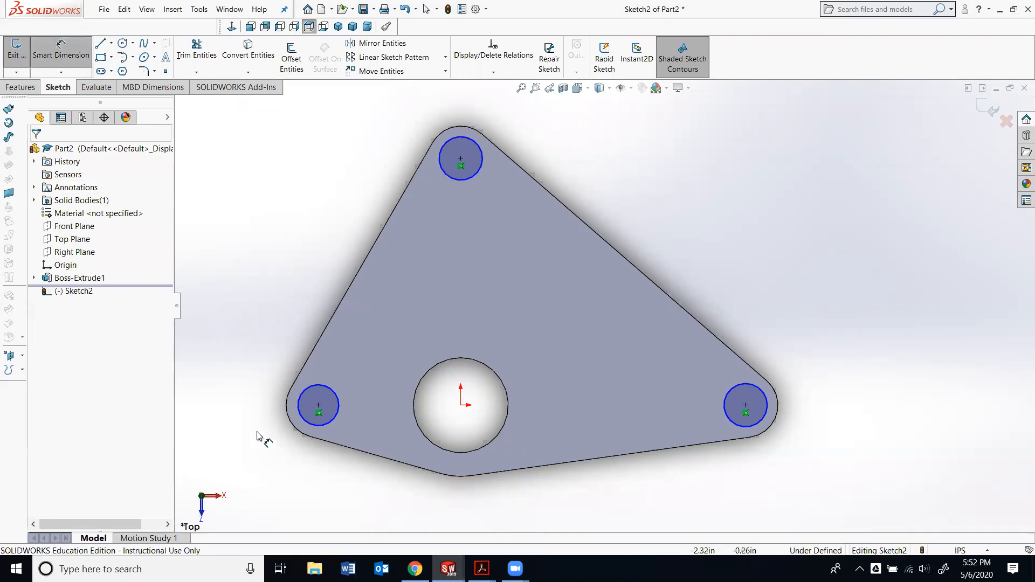
left_click(304, 419)
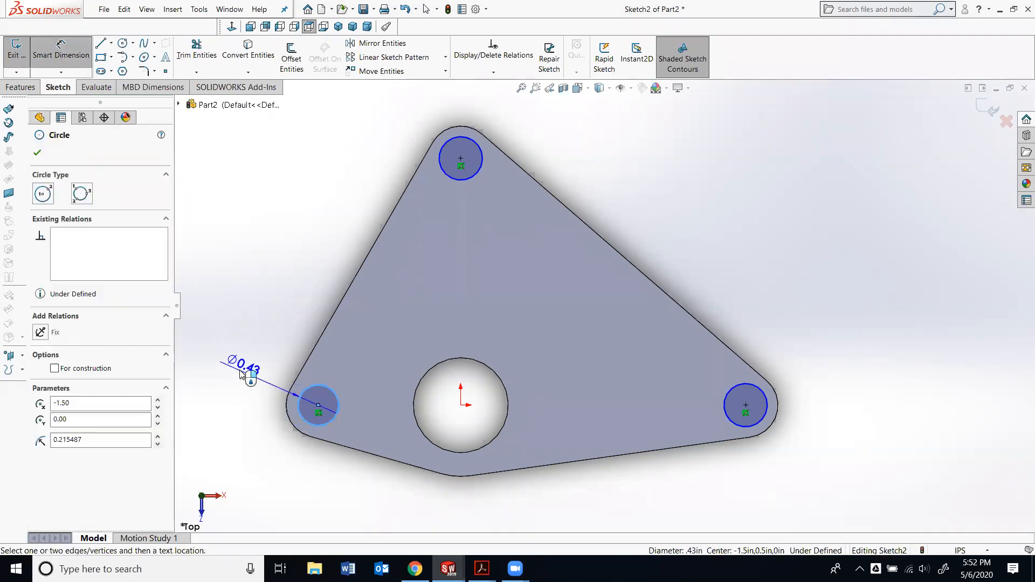
left_click(245, 384)
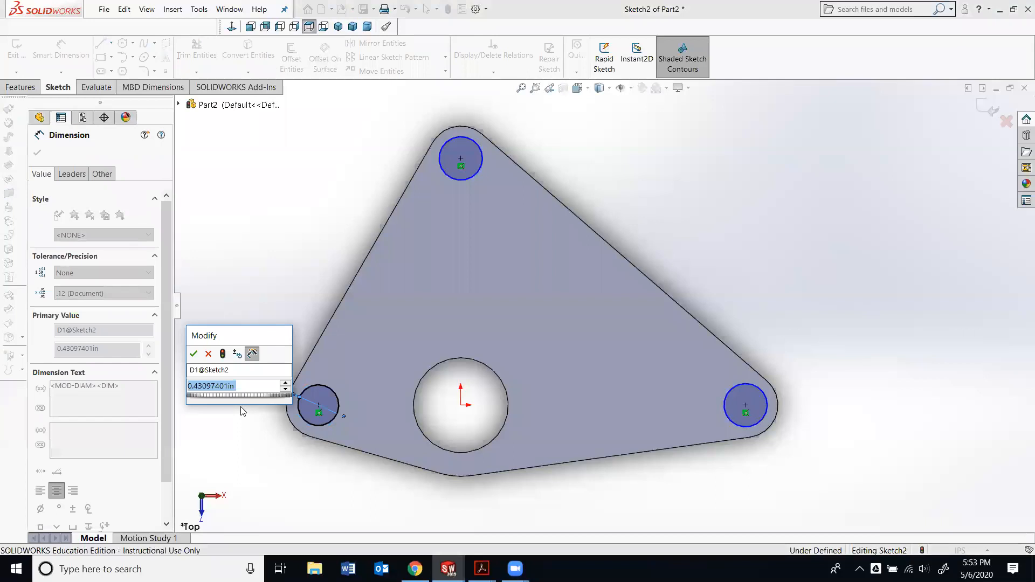
type("0.38")
key("Return")
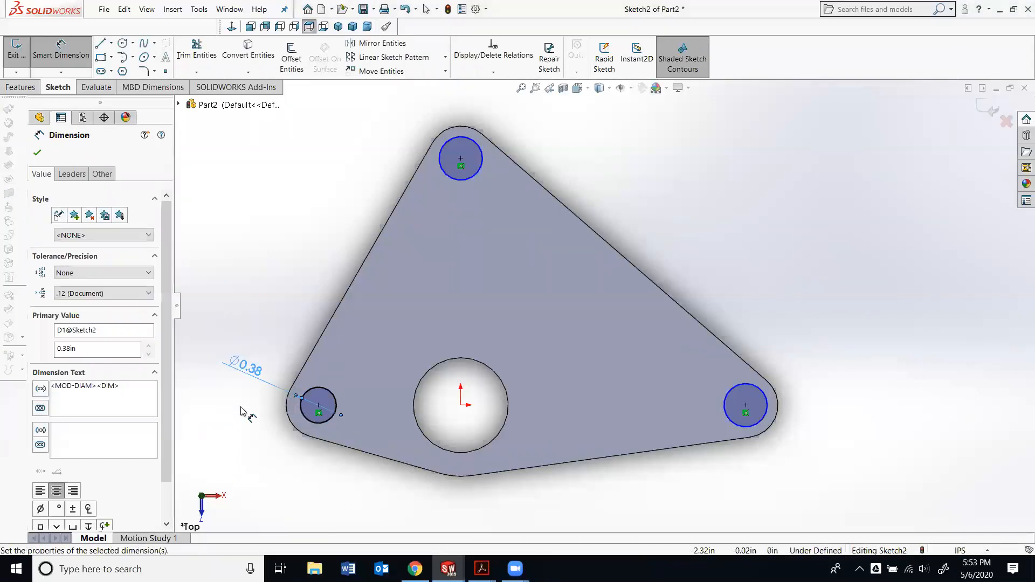
left_click(247, 413)
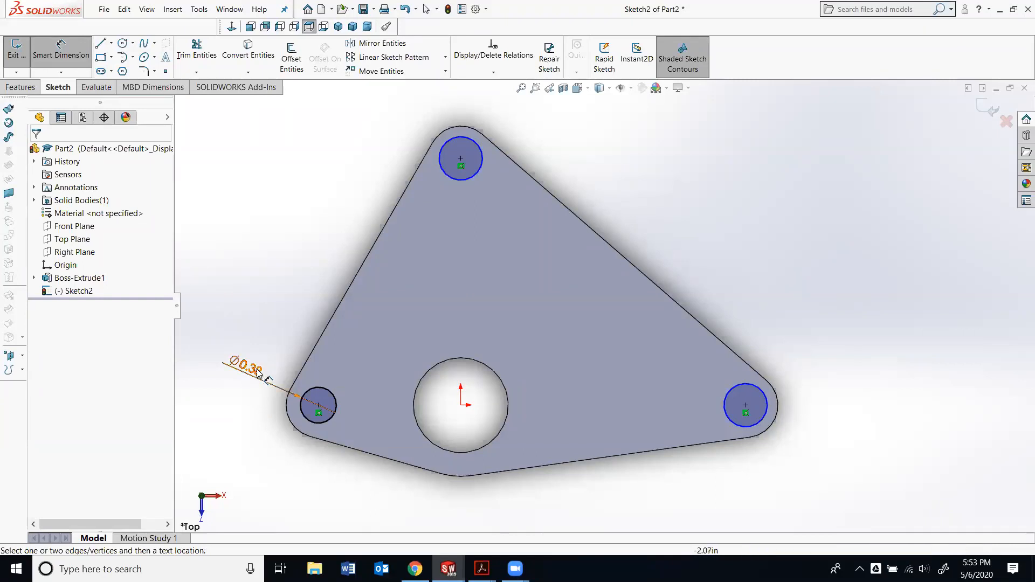
key("alt+Tab")
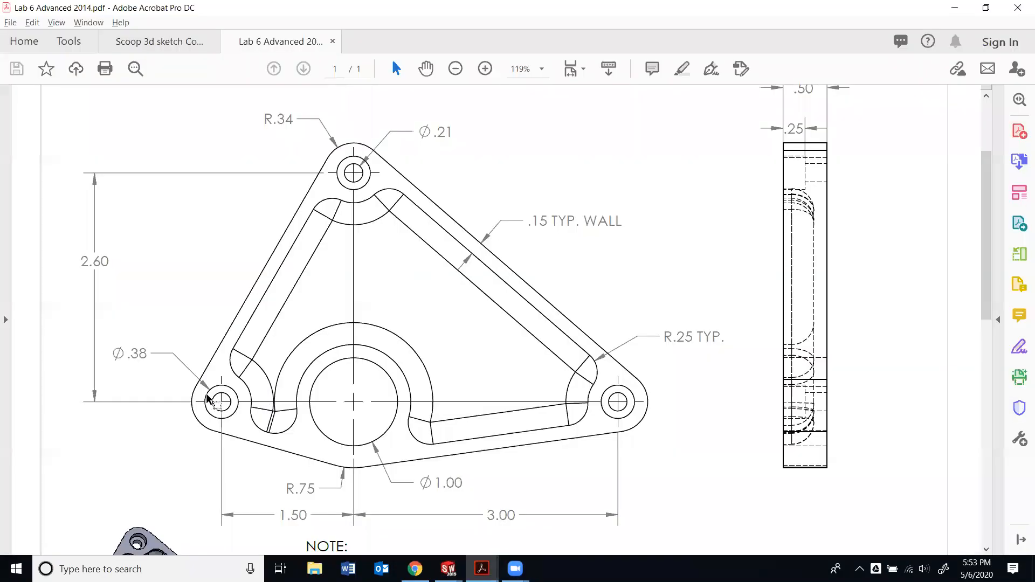
key("alt+Tab")
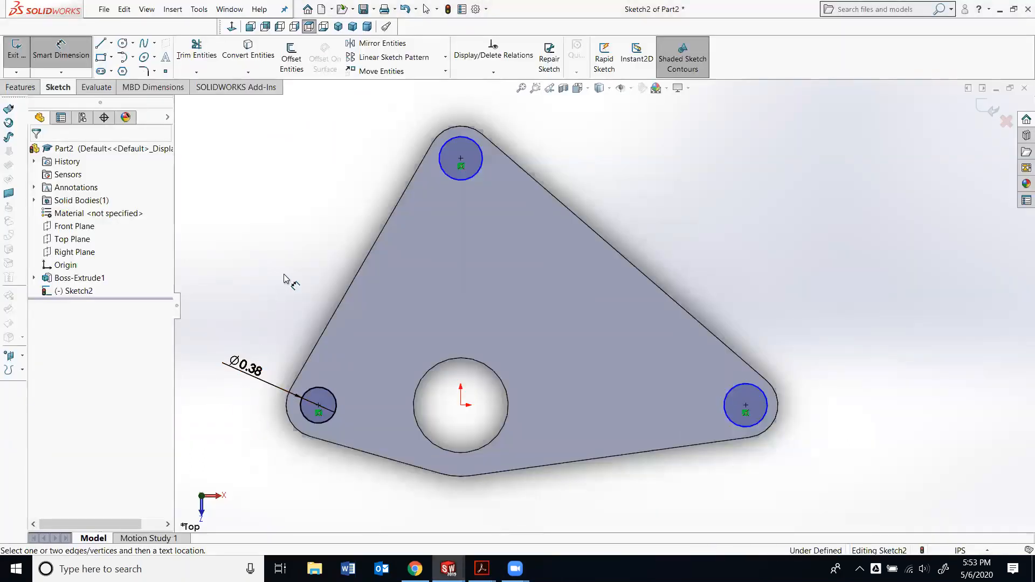
key("Escape")
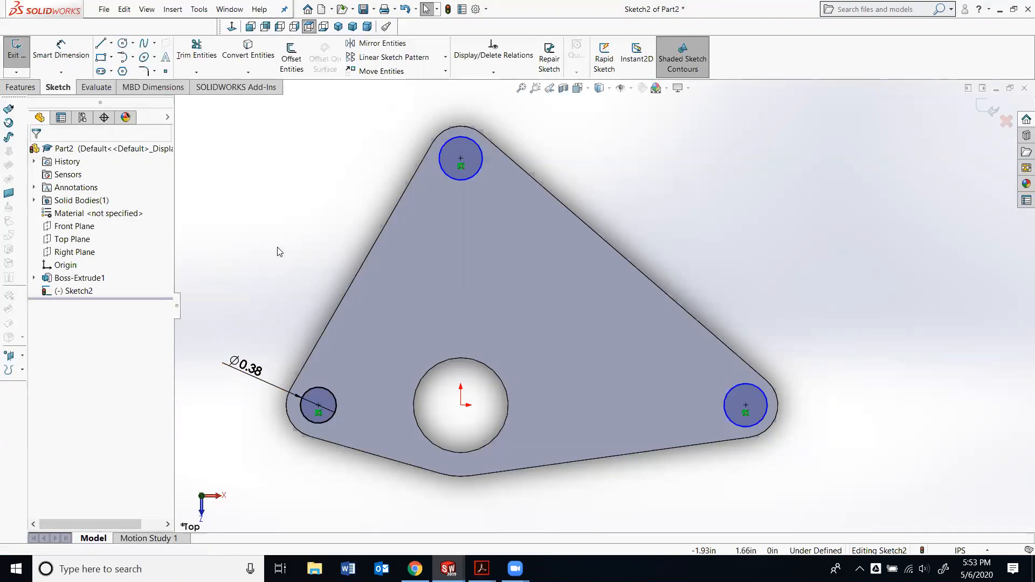
Apply an Equal relation to the three corner circles.
left_click(329, 393)
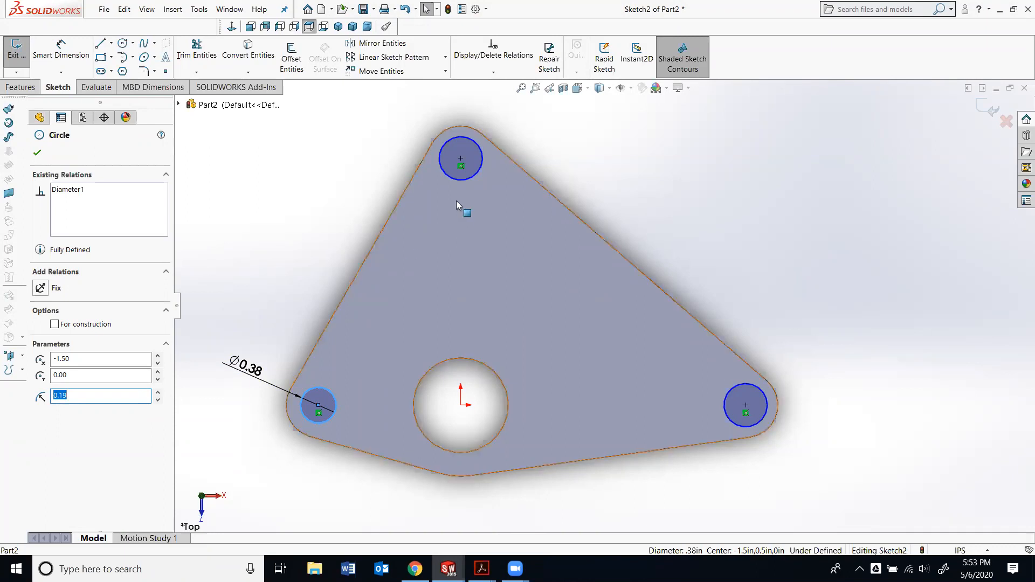
left_click(456, 179, "ctrl")
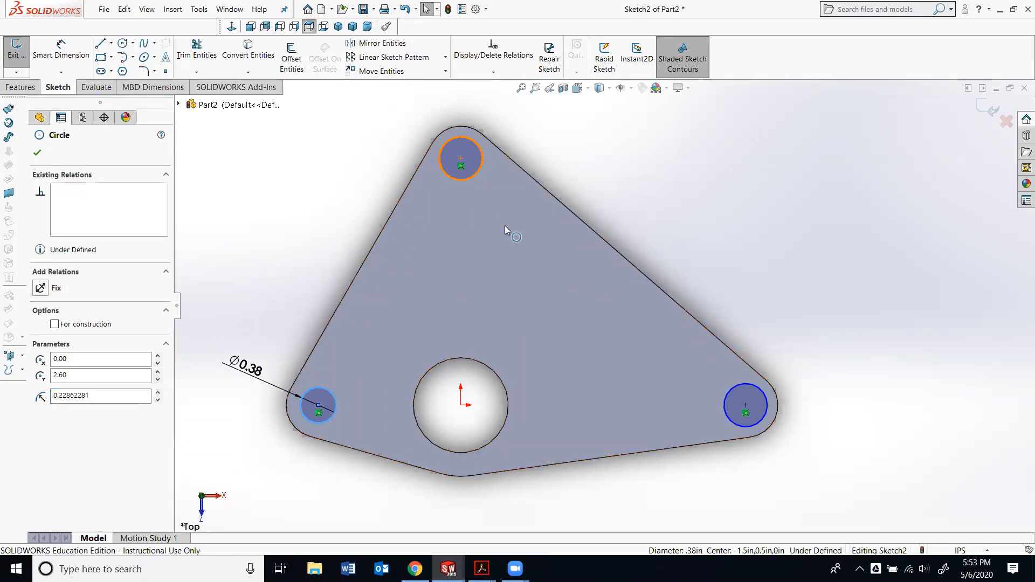
left_click(729, 394, "ctrl")
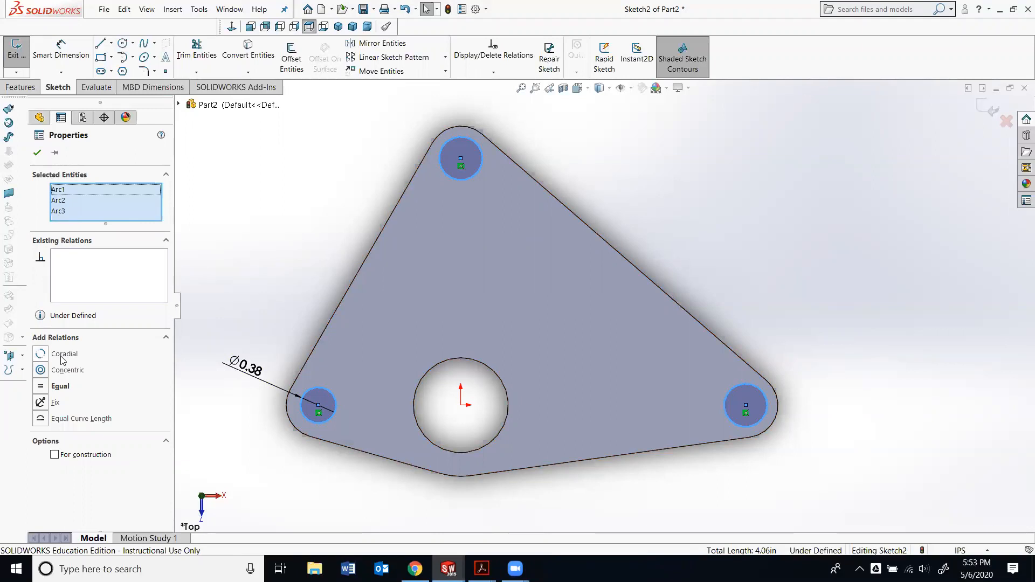
left_click(42, 387)
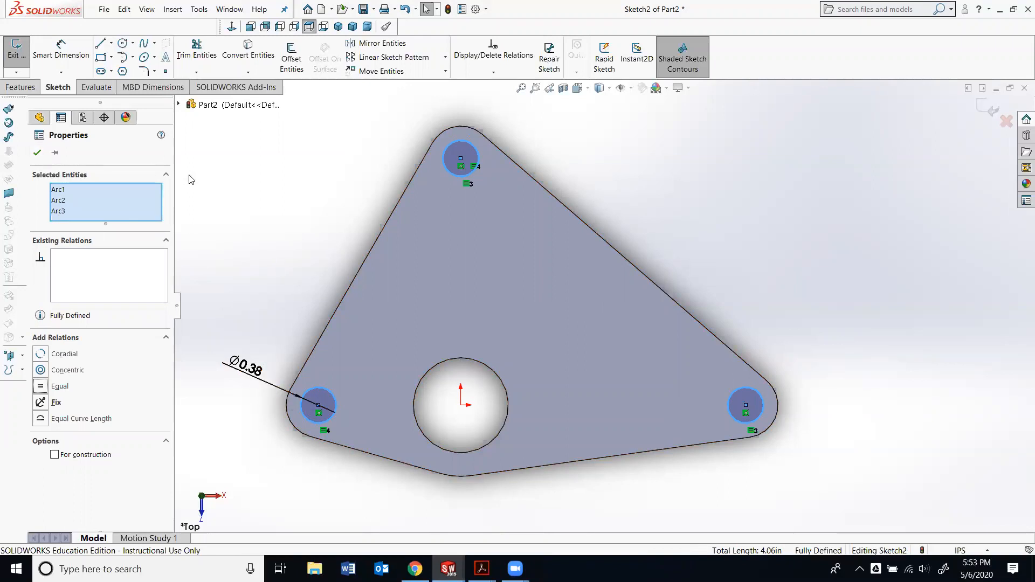
left_click(232, 195)
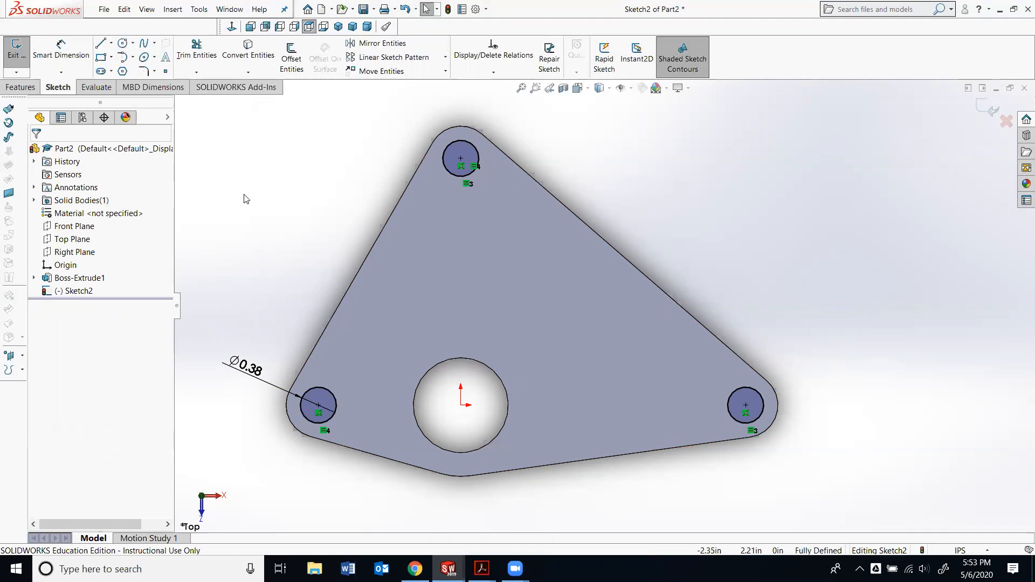
Cut-extrude the three corner circles into the plate as a Blind cut 0.25 in deep.
left_click(20, 87)
middle_click_drag(261, 219, 250, 134)
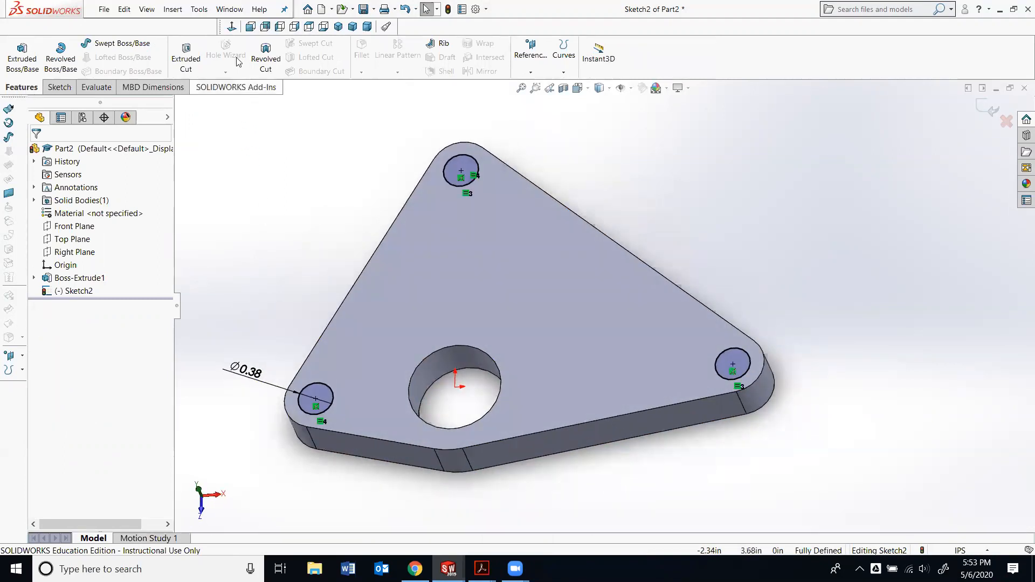
left_click(186, 67)
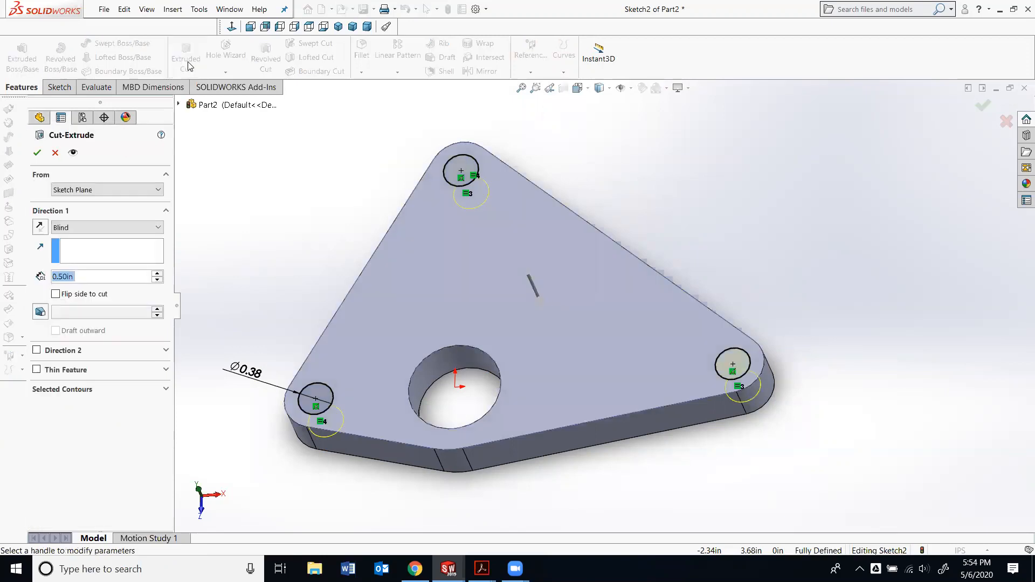
middle_click_drag(284, 168, 261, 159)
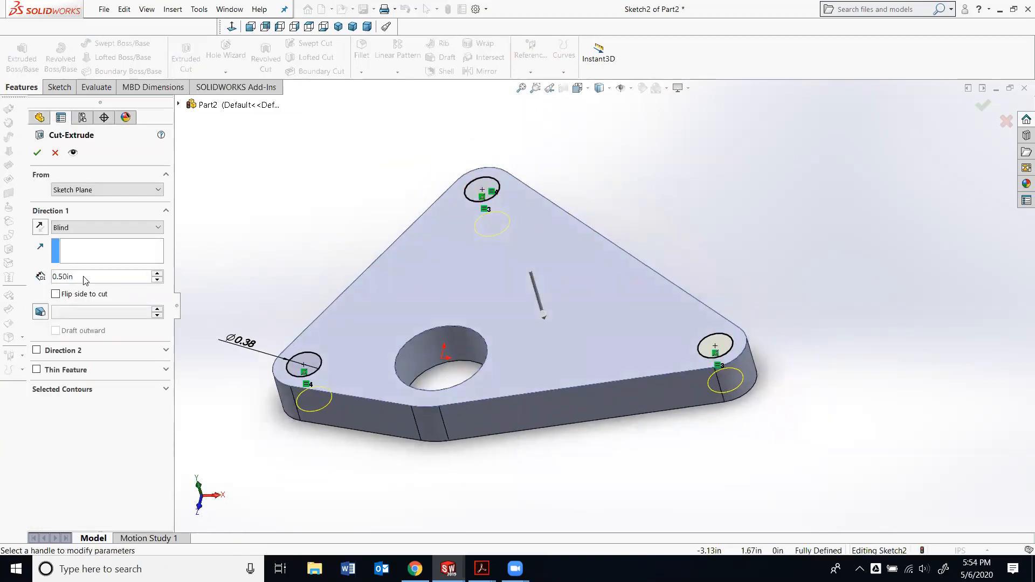
left_click_drag(95, 277, 54, 276)
type(".25")
key("Return")
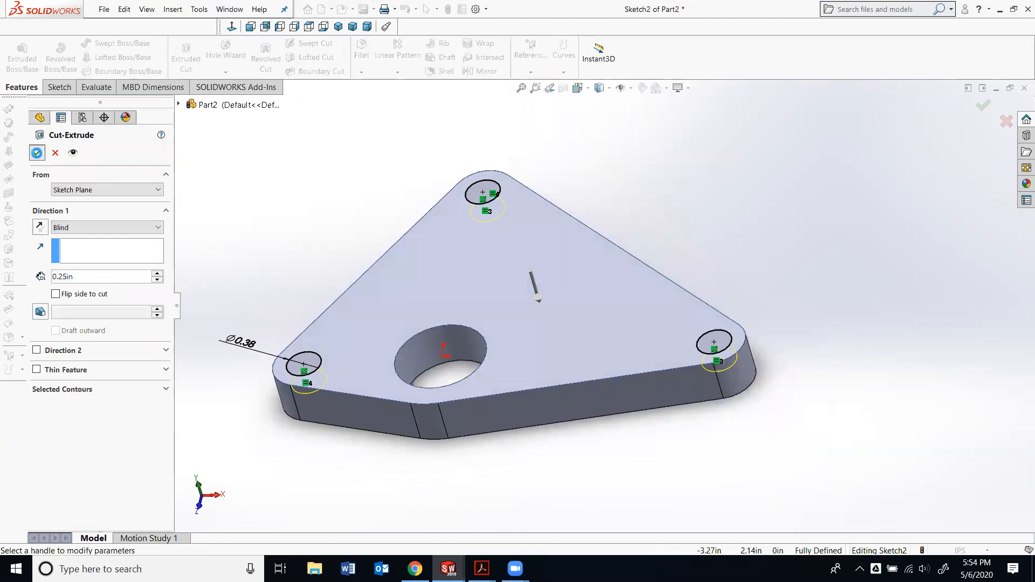
left_click(37, 153)
middle_click_drag(325, 203, 333, 242)
scroll(355, 133, "down", 2)
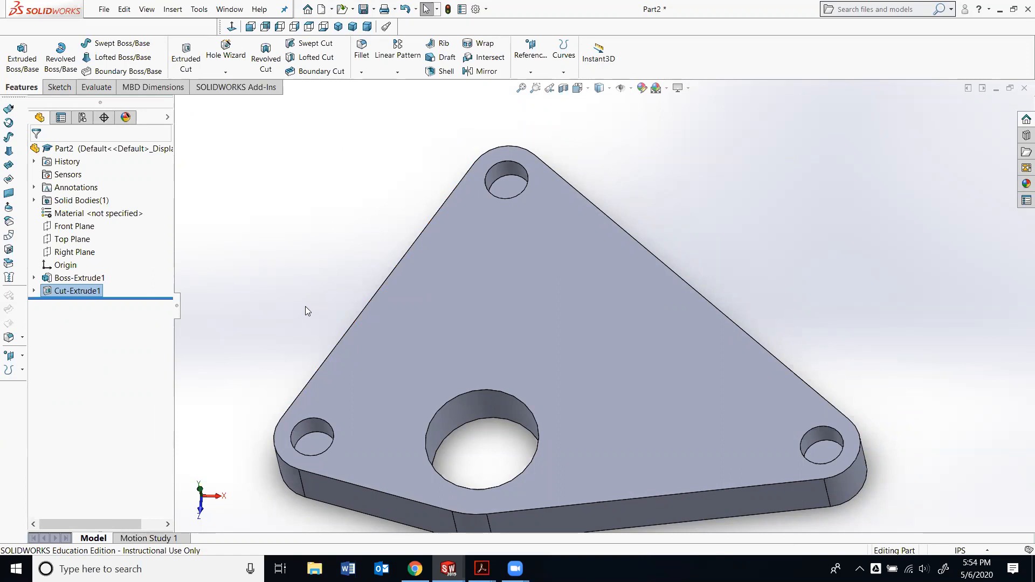
Start a sketch on the floor of the uppermost counterbore and orient the part to the Top view.
left_click(59, 88)
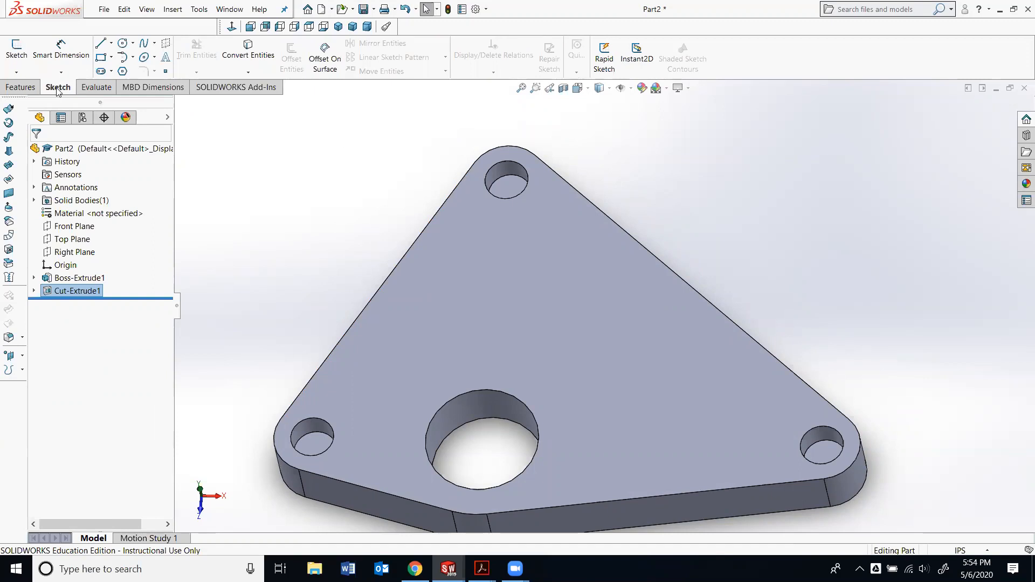
left_click(16, 54)
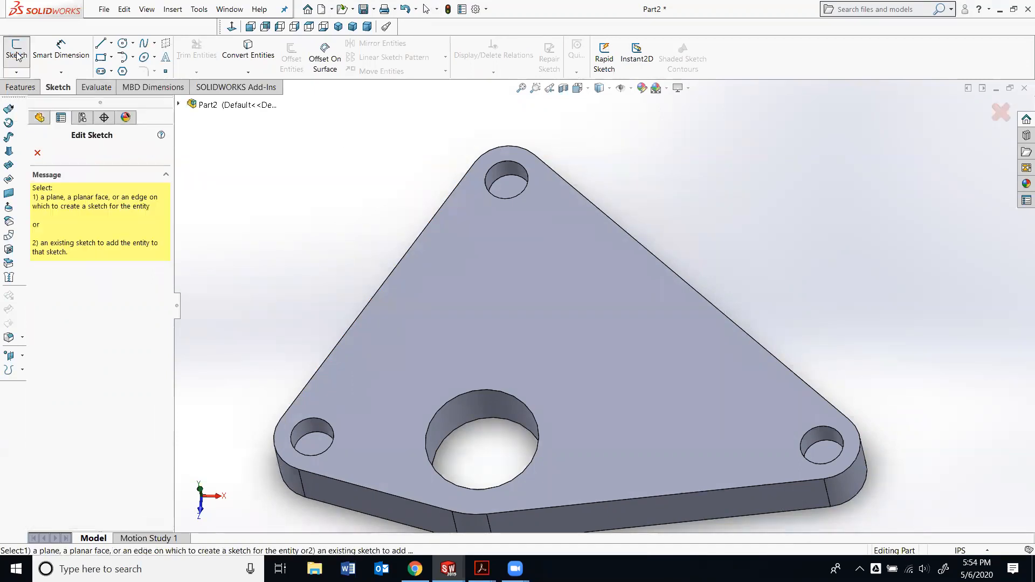
middle_click_drag(507, 183, 507, 191)
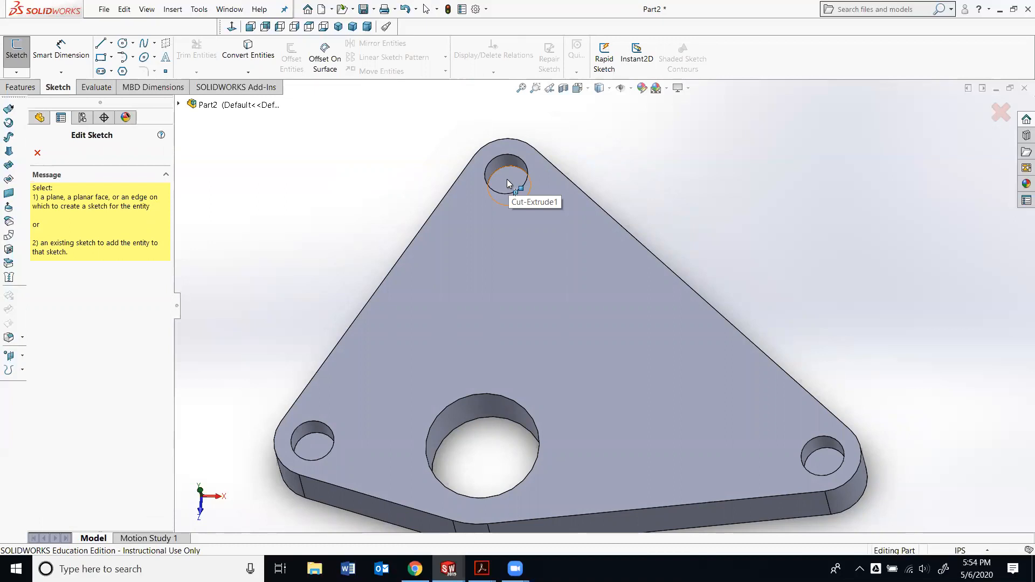
left_click(506, 183)
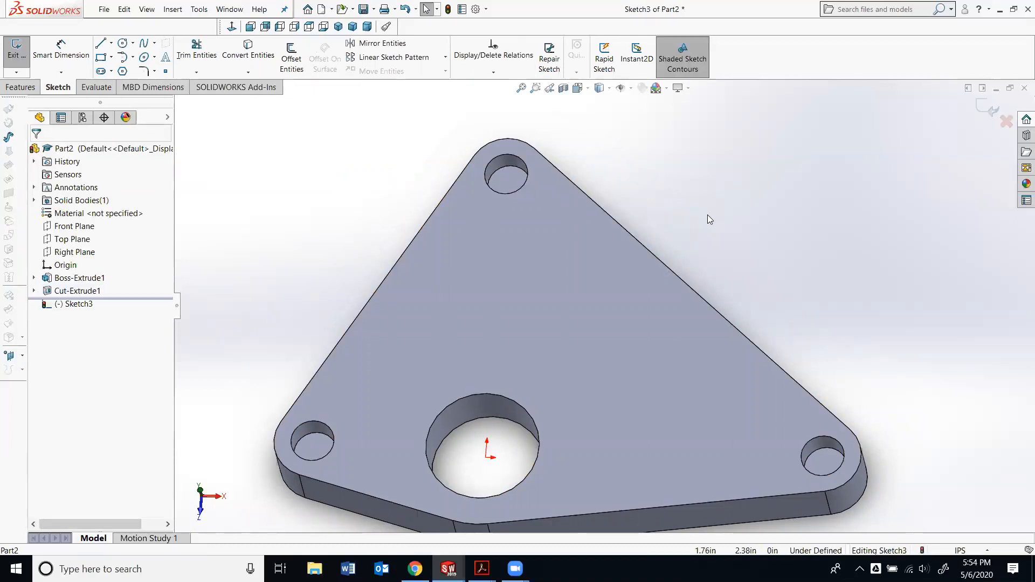
key("ctrl+5")
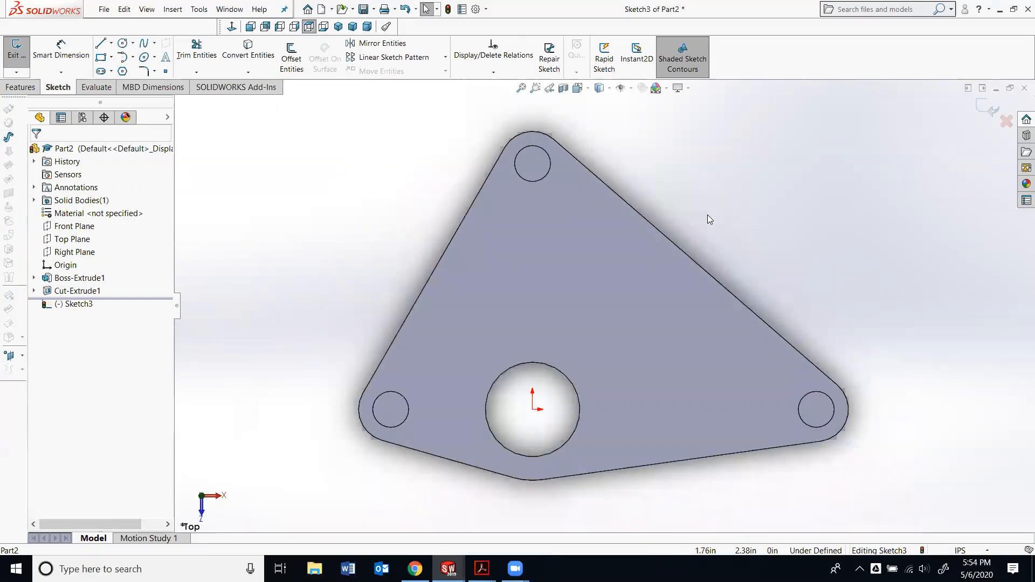
Draw a circle centred in each of the three corner counterbores, with radii of about 0.09, 0.11 and 0.12 in.
left_click(123, 43)
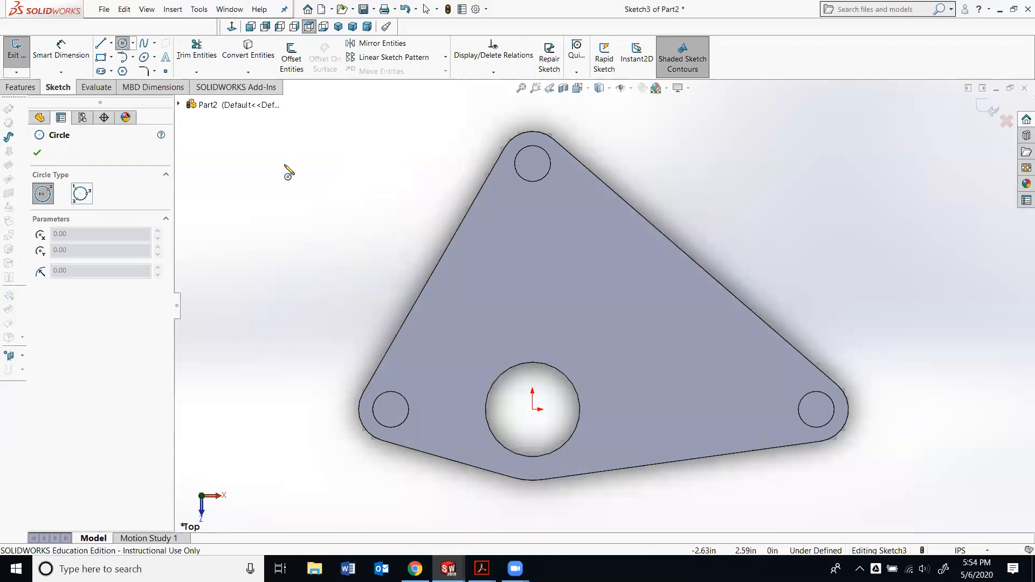
left_click(532, 164)
left_click(547, 178)
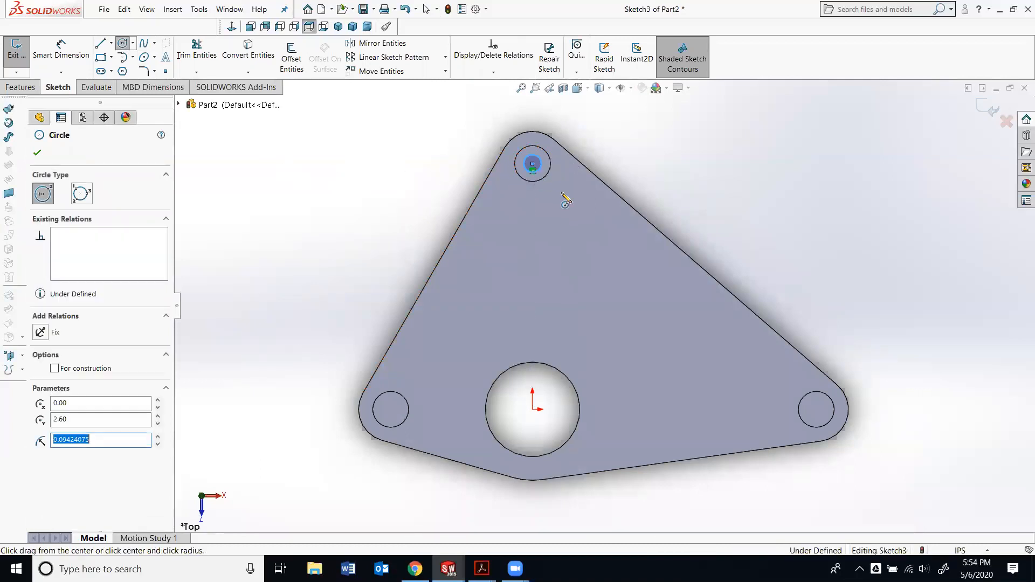
left_click(817, 409)
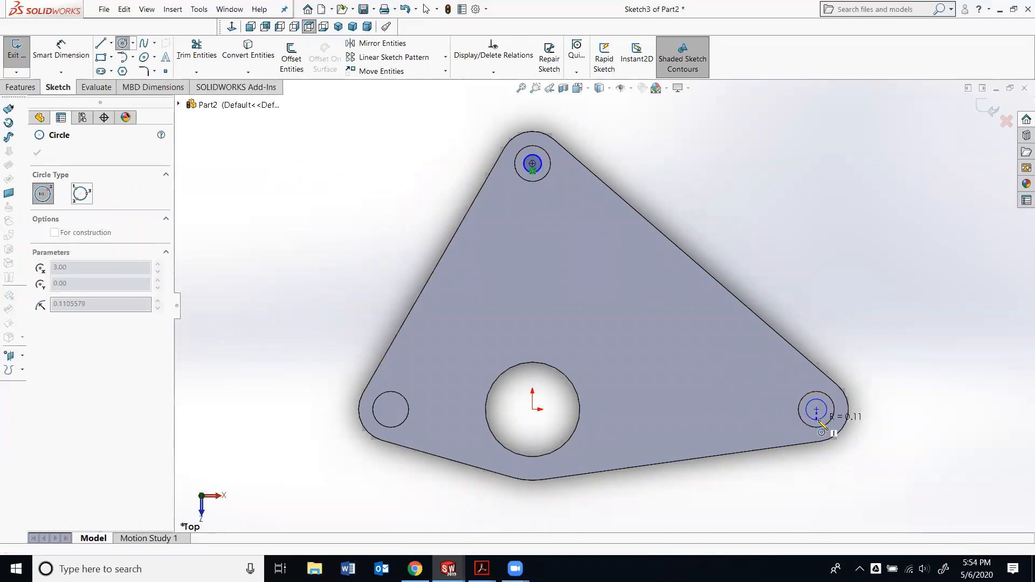
left_click(822, 424)
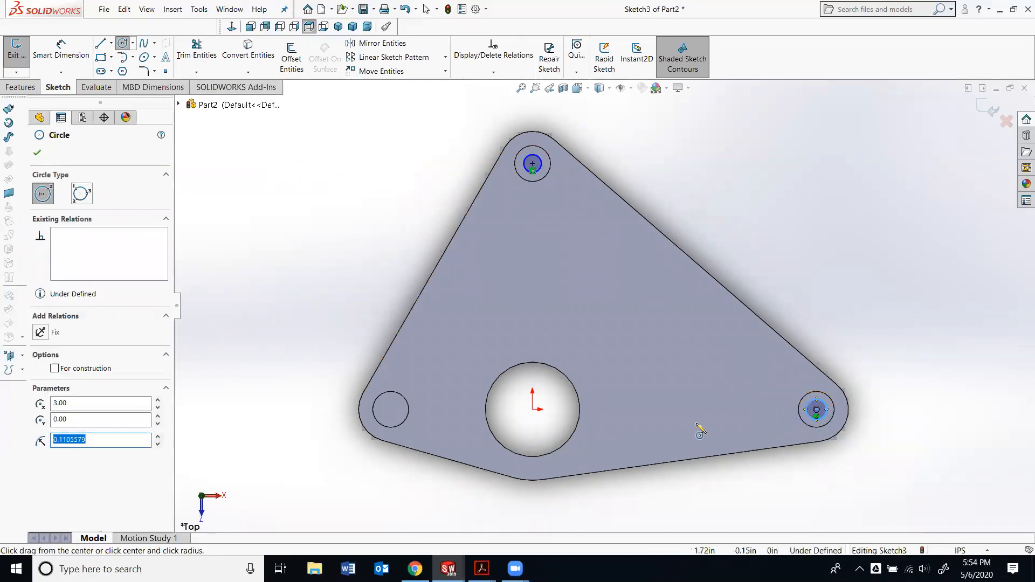
left_click(391, 410)
left_click(395, 426)
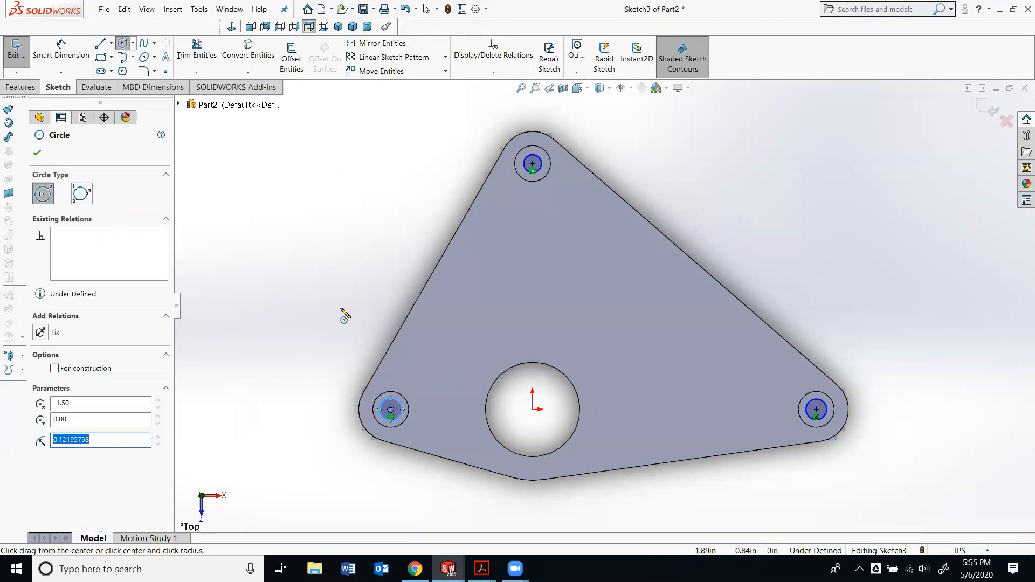
right_click(326, 287)
left_click(326, 289)
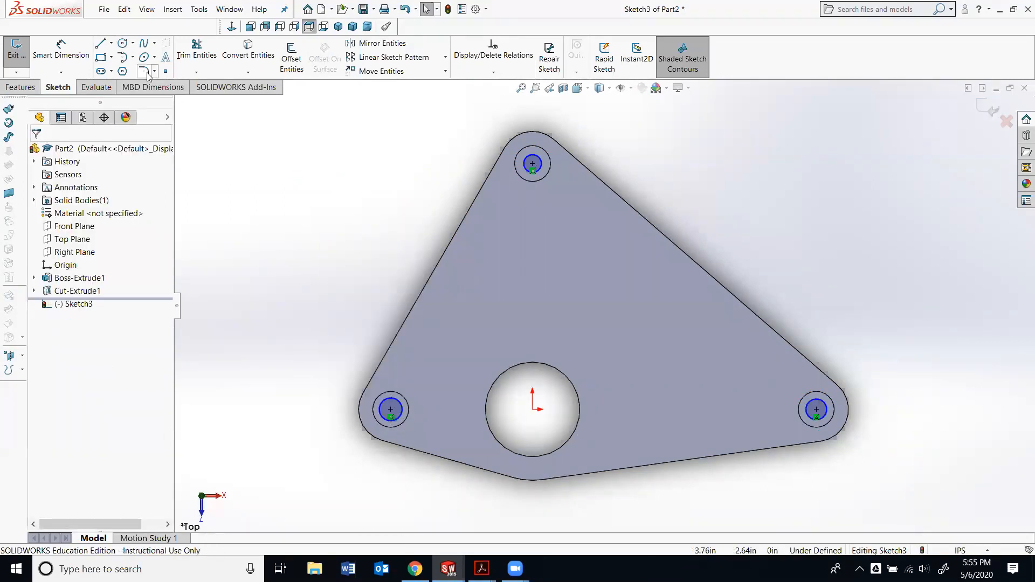
right_click(285, 228)
left_click(273, 249)
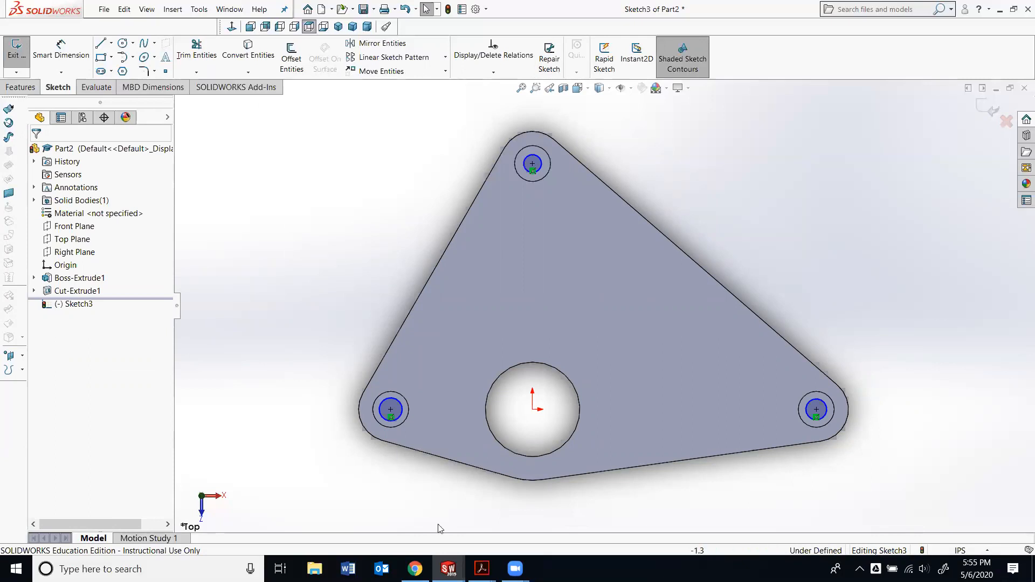
Look up the small hole size in the Lab 6 Advanced PDF and dimension the uppermost circle to a diameter of 0.21 in.
mouse_move(482, 568)
left_click(540, 530)
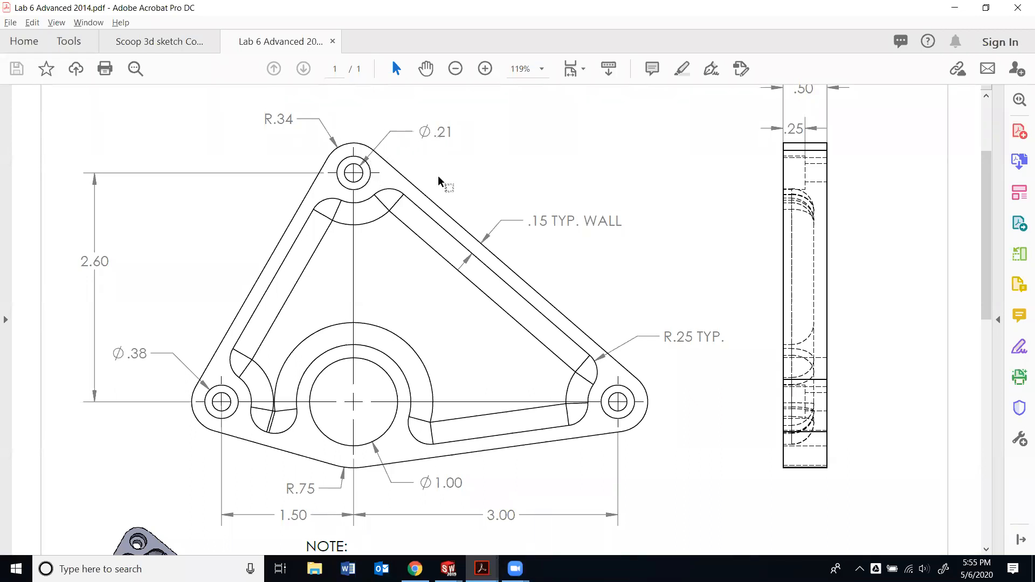
key("alt+Tab")
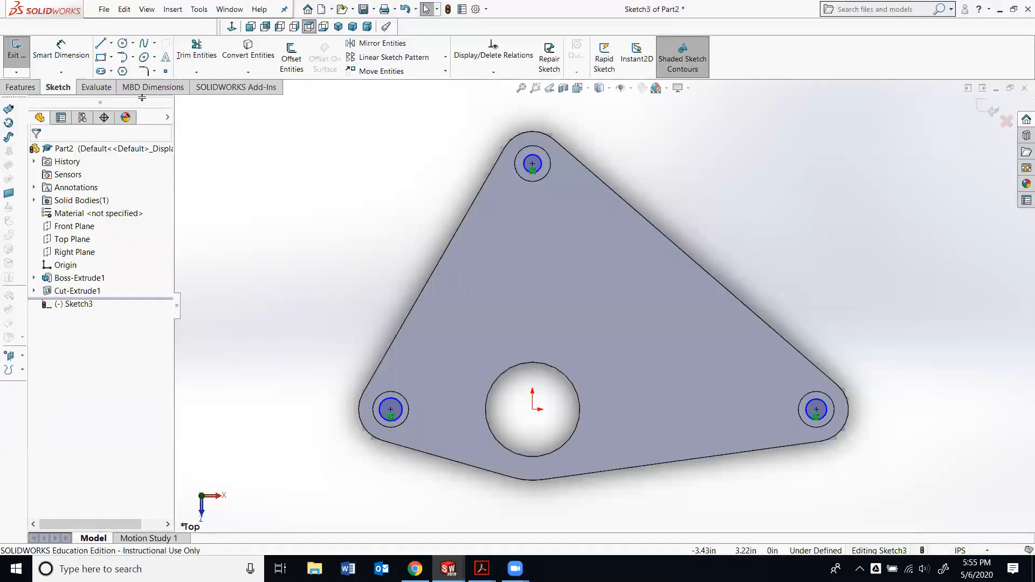
left_click(60, 56)
left_click(540, 157)
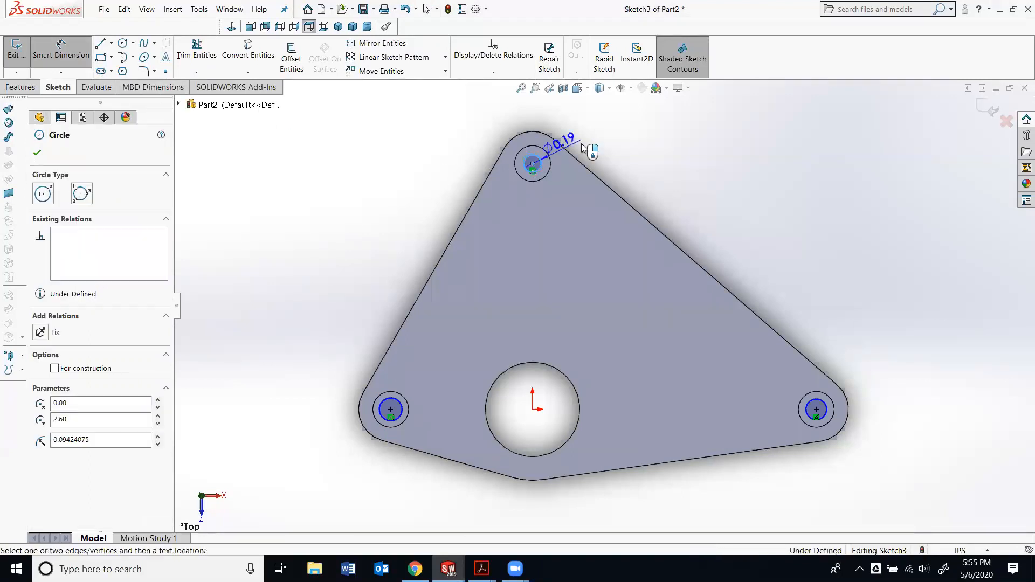
left_click(608, 135)
type(".2")
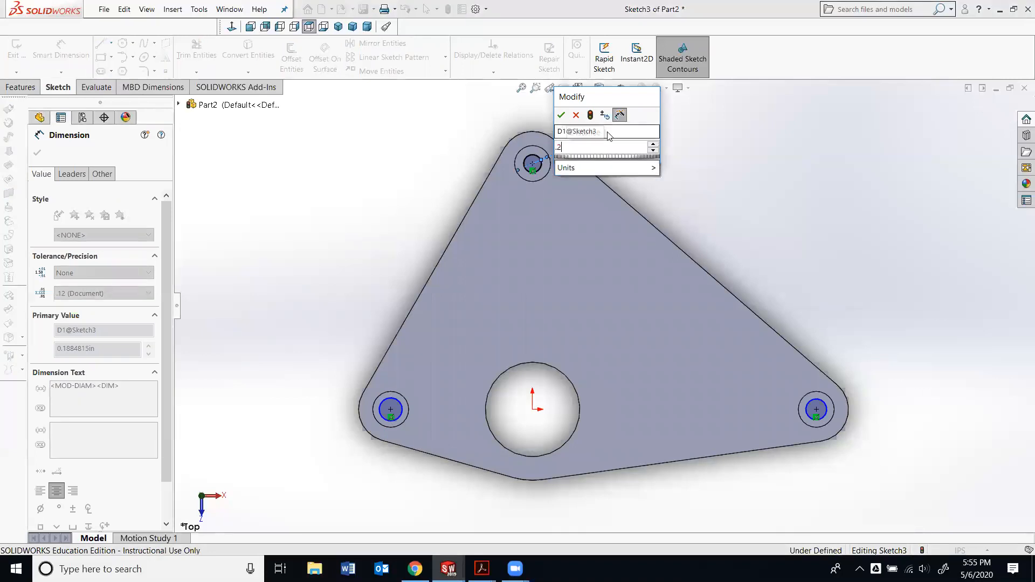
key("Return")
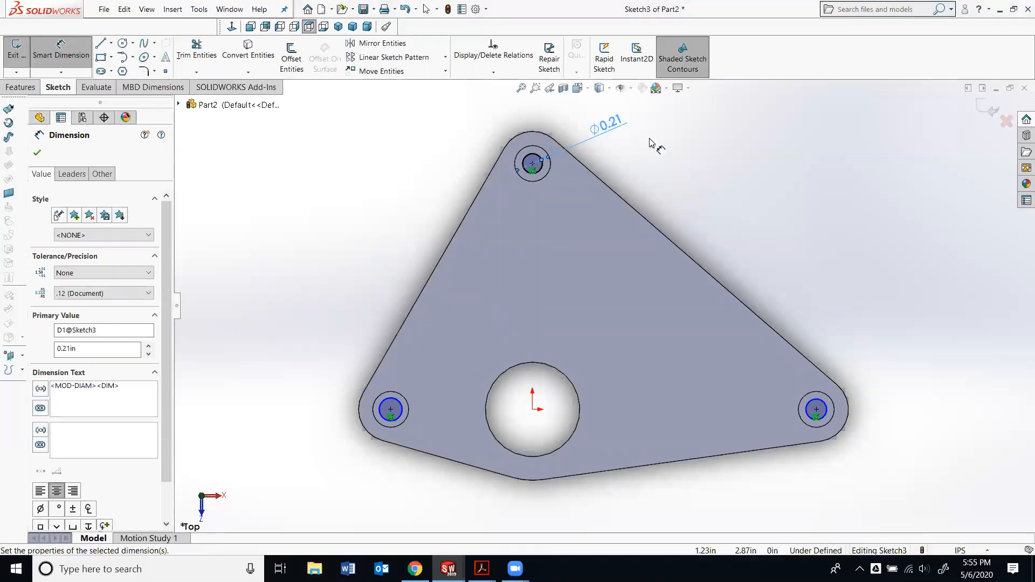
key("Escape")
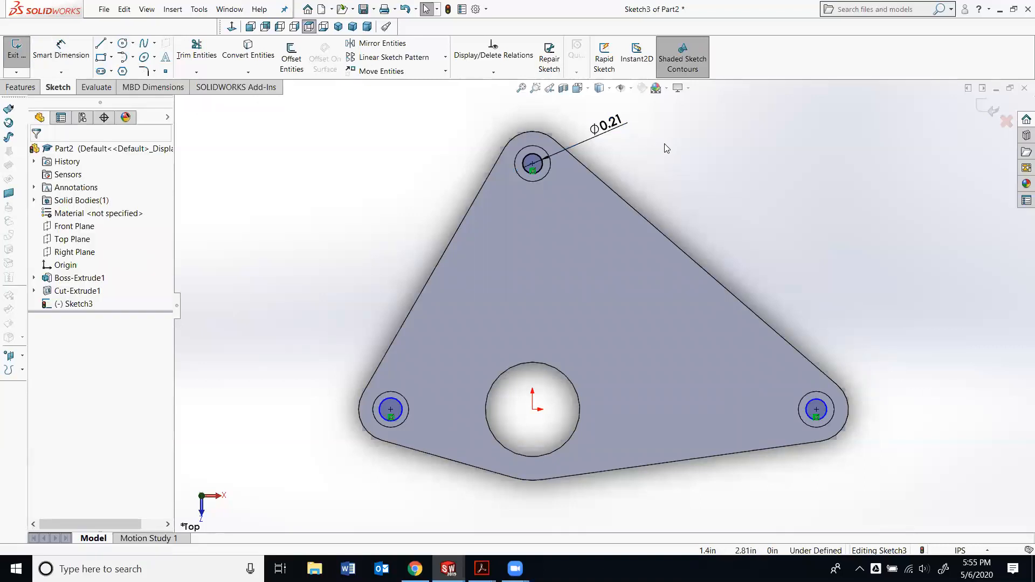
Apply an Equal relation to the three small circles inside the counterbores.
left_click(532, 158)
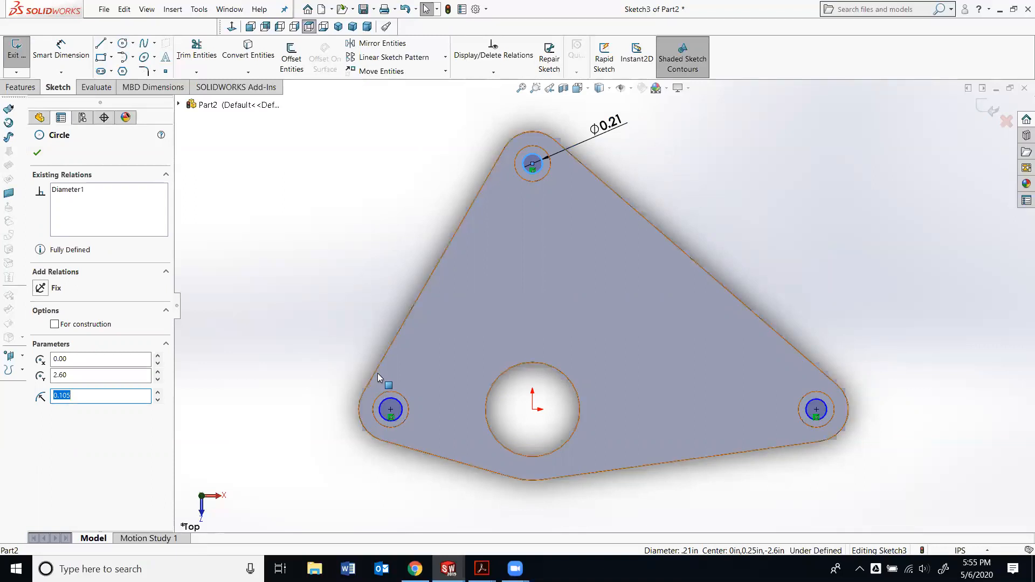
left_click(387, 399)
left_click(816, 410, "ctrl")
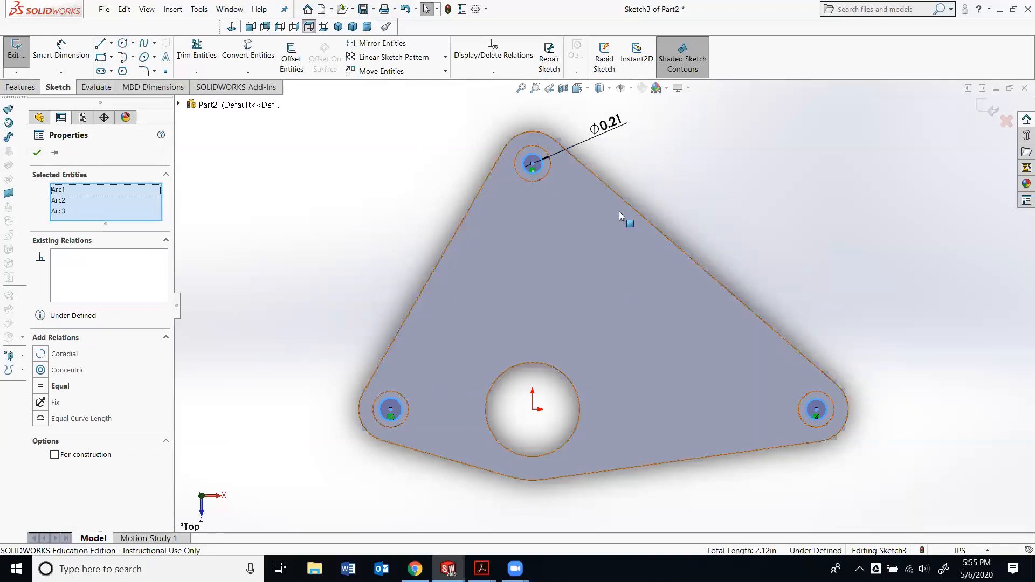
left_click(41, 387)
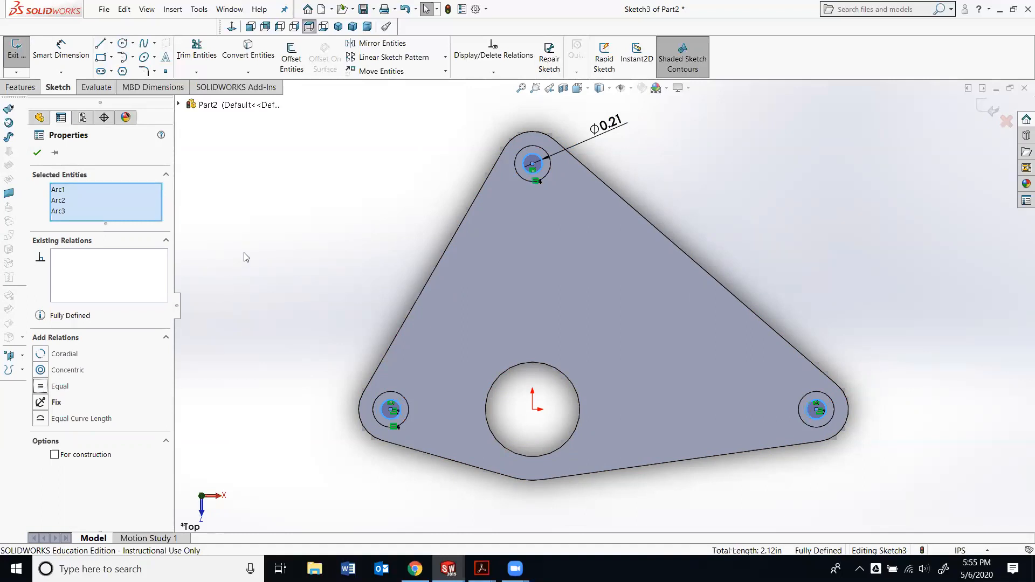
left_click(265, 248)
Cut-extrude the three small circles with the Through All end condition to complete the counterbored holes.
middle_click_drag(272, 286, 279, 250)
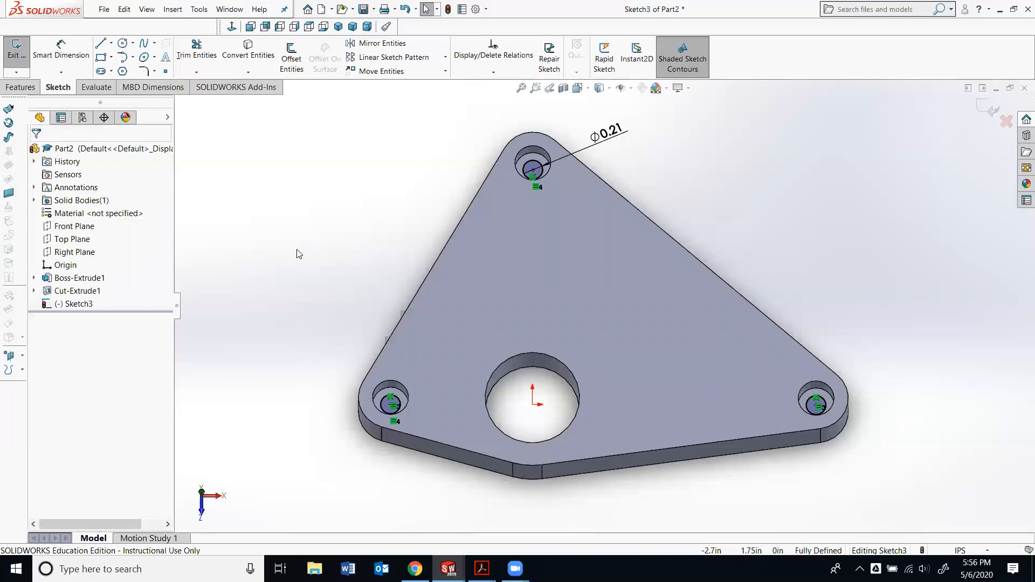
middle_click_drag(248, 208, 246, 222)
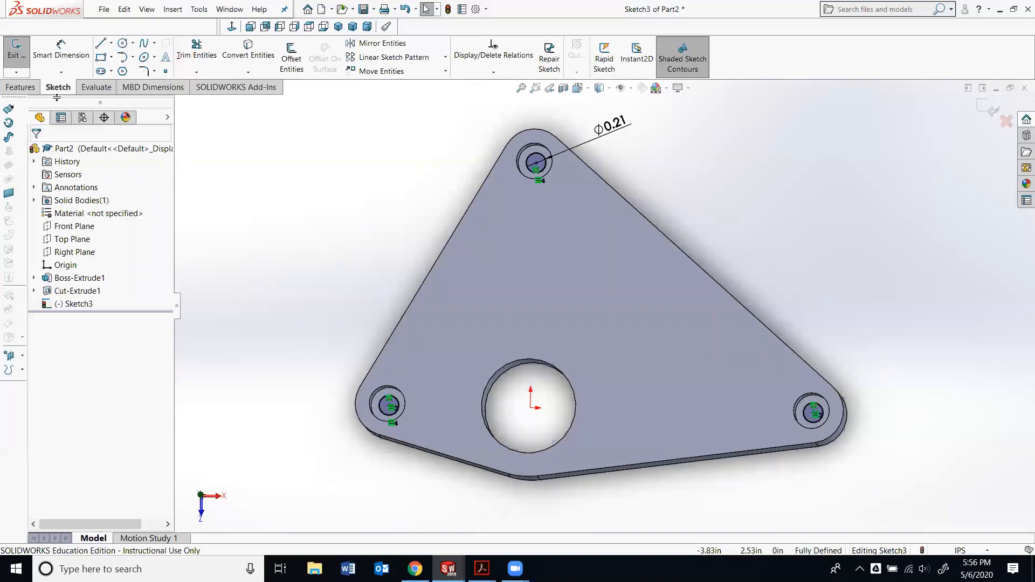
left_click(9, 88)
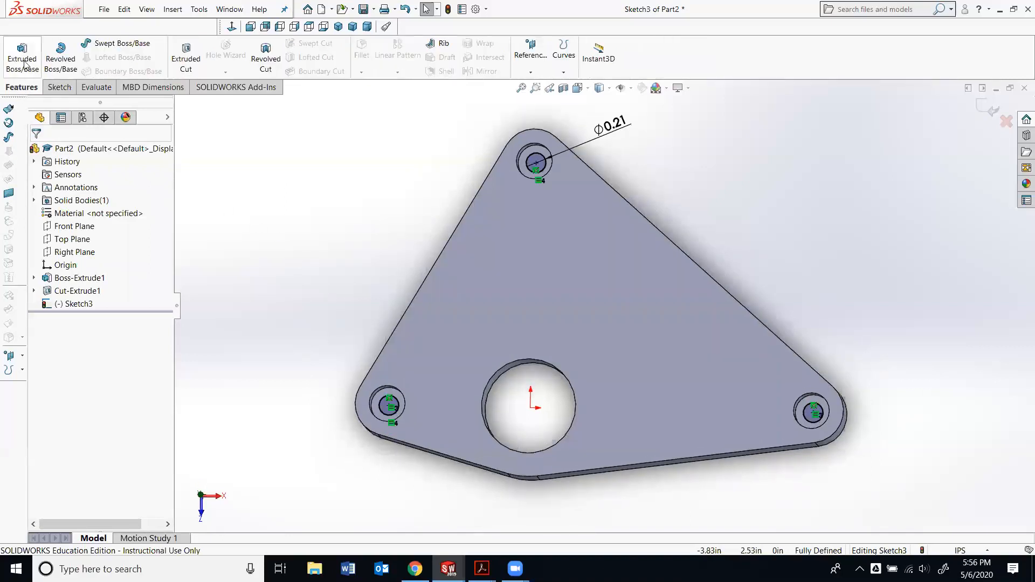
left_click(189, 66)
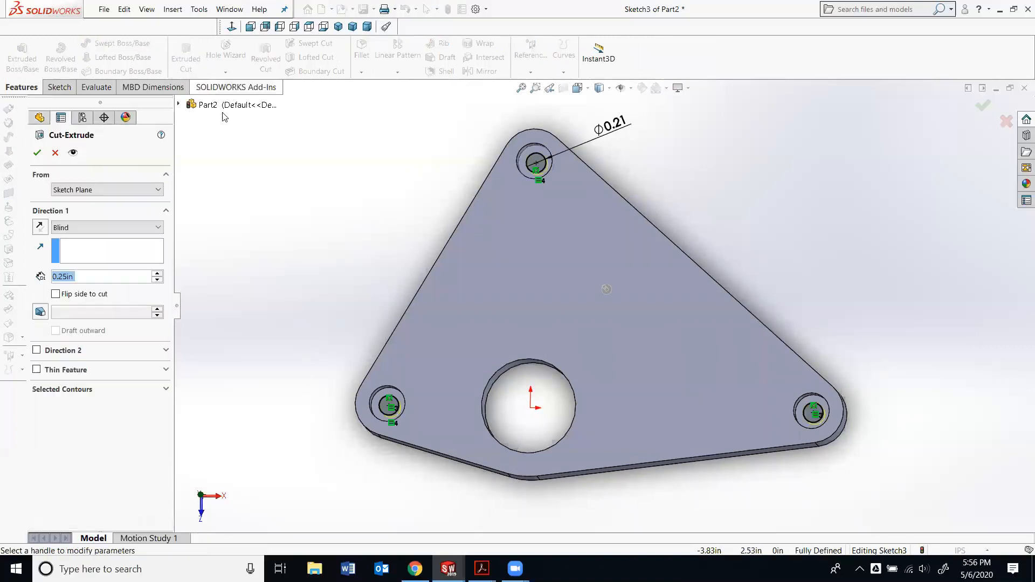
left_click(129, 230)
left_click(88, 247)
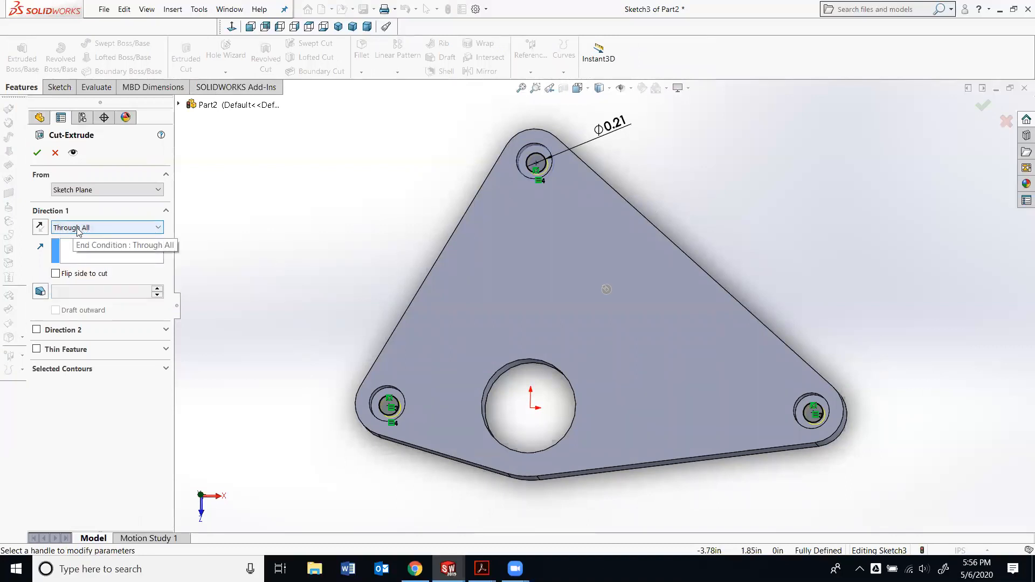
left_click(36, 152)
middle_click_drag(301, 230, 303, 175)
scroll(873, 242, "down", 2)
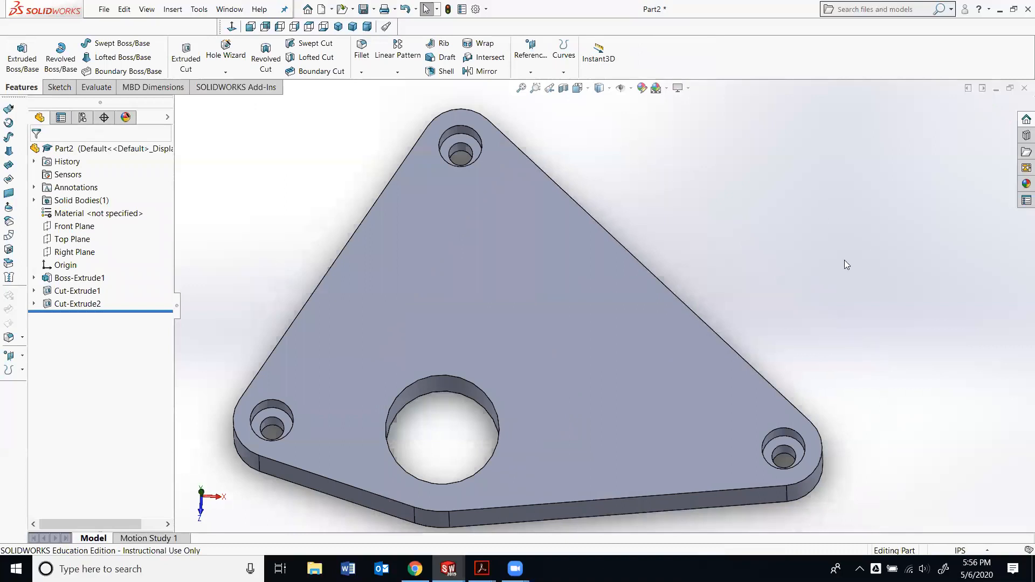
scroll(843, 263, "up", 1)
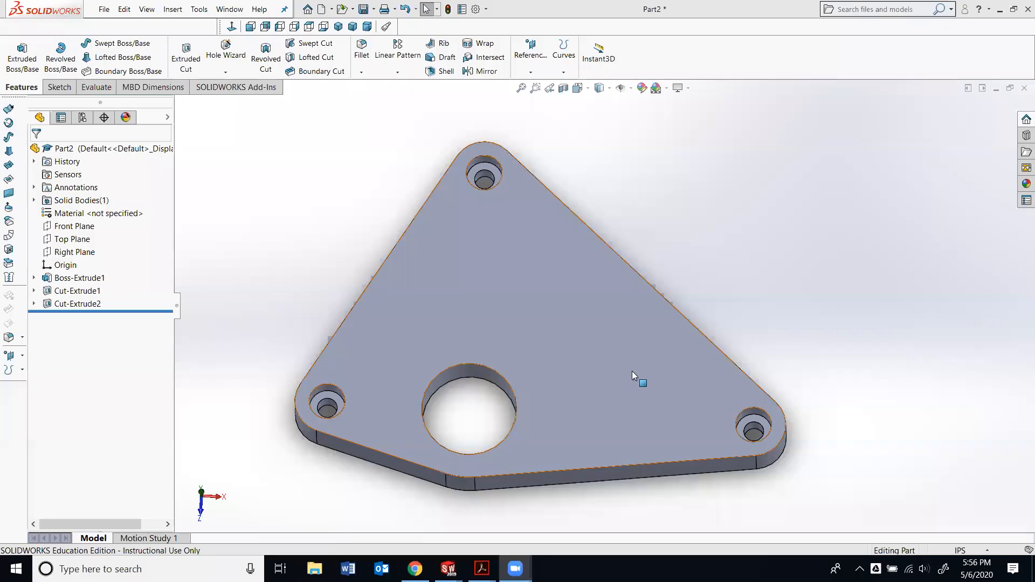
Examine the pocket, its wall thickness and the shaded view in the Lab 6 Advanced PDF, and return to the part.
left_click(632, 371)
middle_click_drag(588, 330, 585, 323)
mouse_move(481, 568)
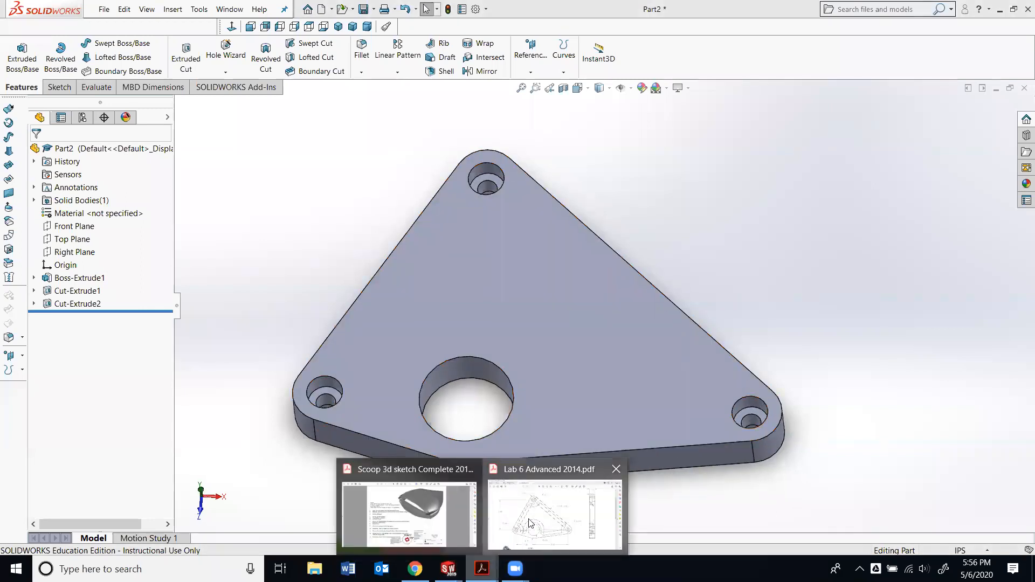
left_click(575, 509)
scroll(485, 393, "down", 1)
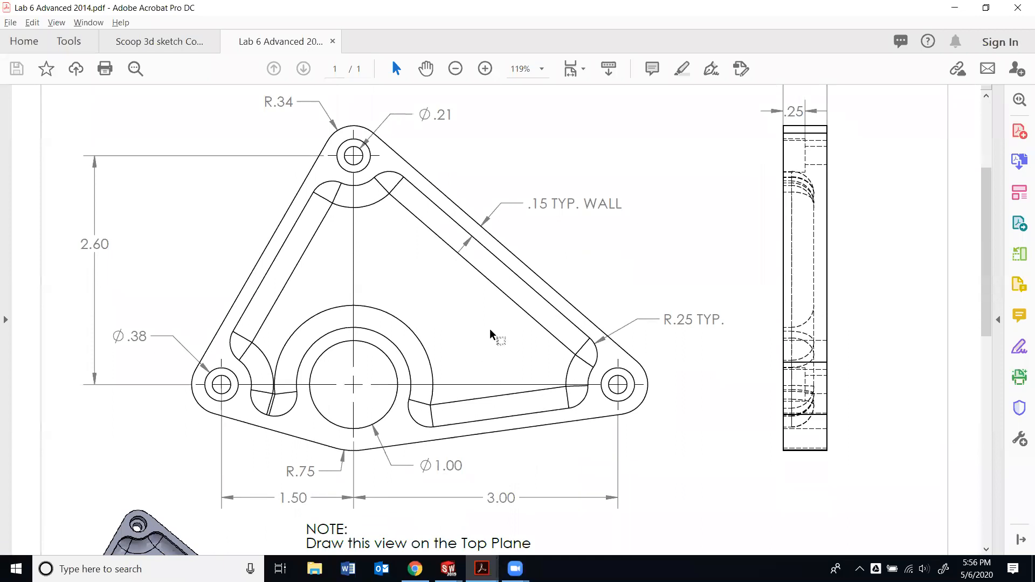
scroll(270, 369, "down", 5)
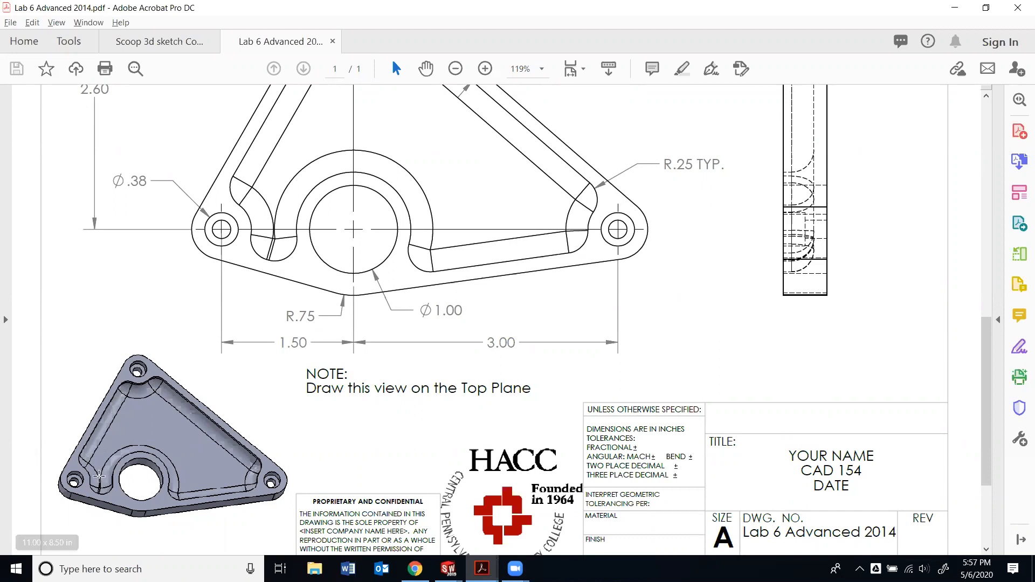
key("alt+Tab")
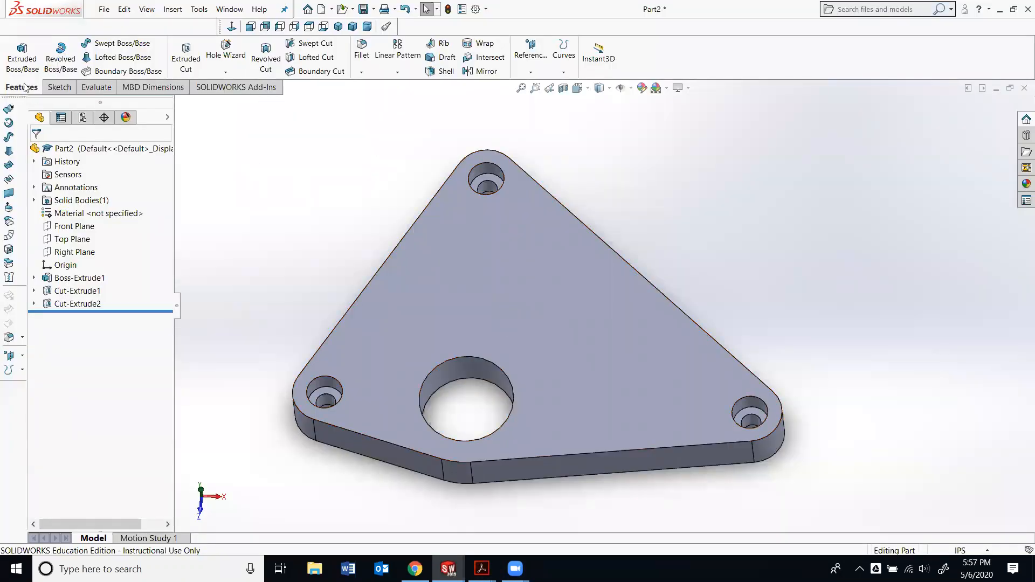
Look up the typical wall thickness in the Lab 6 Advanced PDF and shell the plate with 0.15 in walls, removing its top face.
left_click(443, 72)
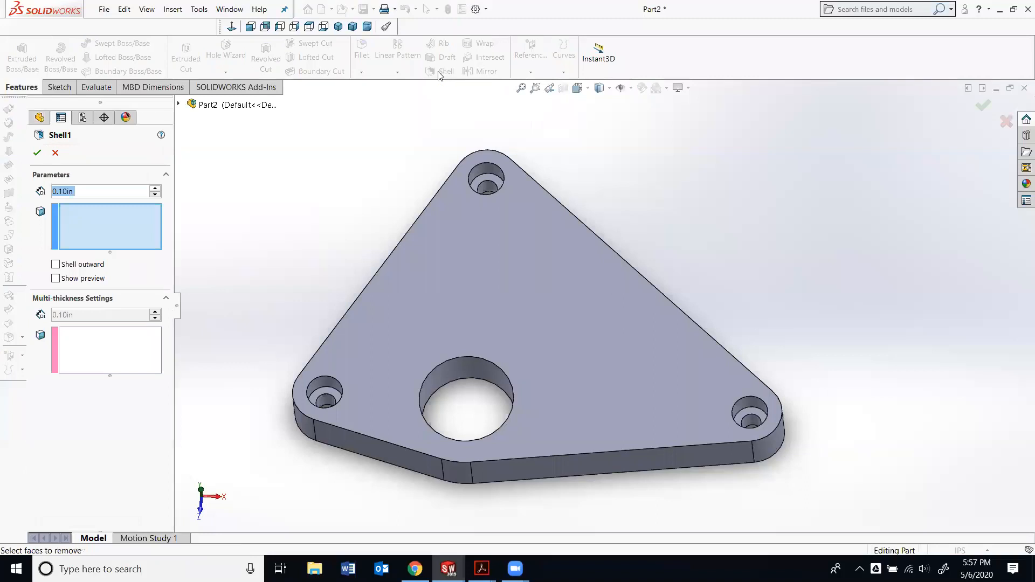
left_click(505, 298)
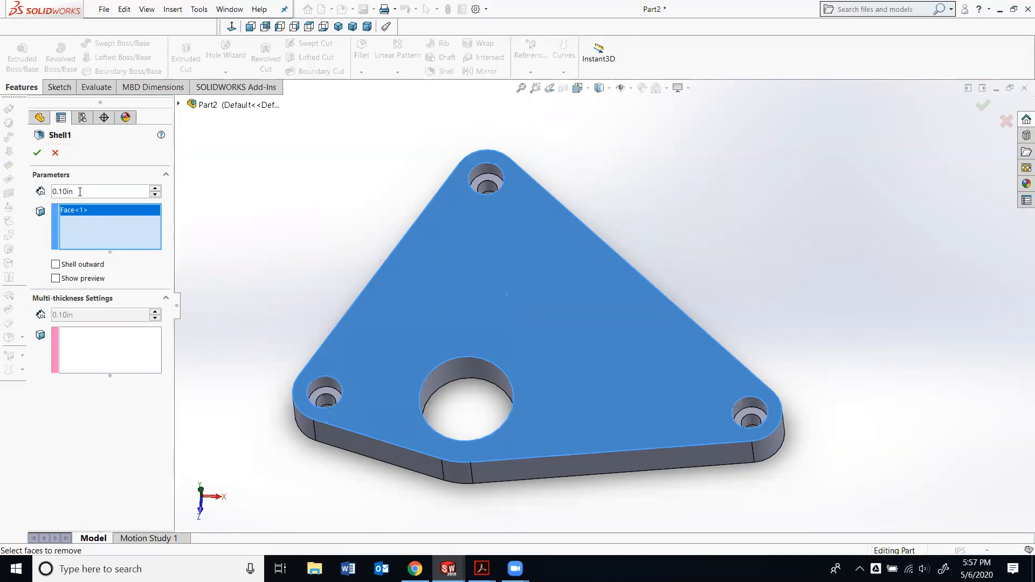
key("alt+Tab")
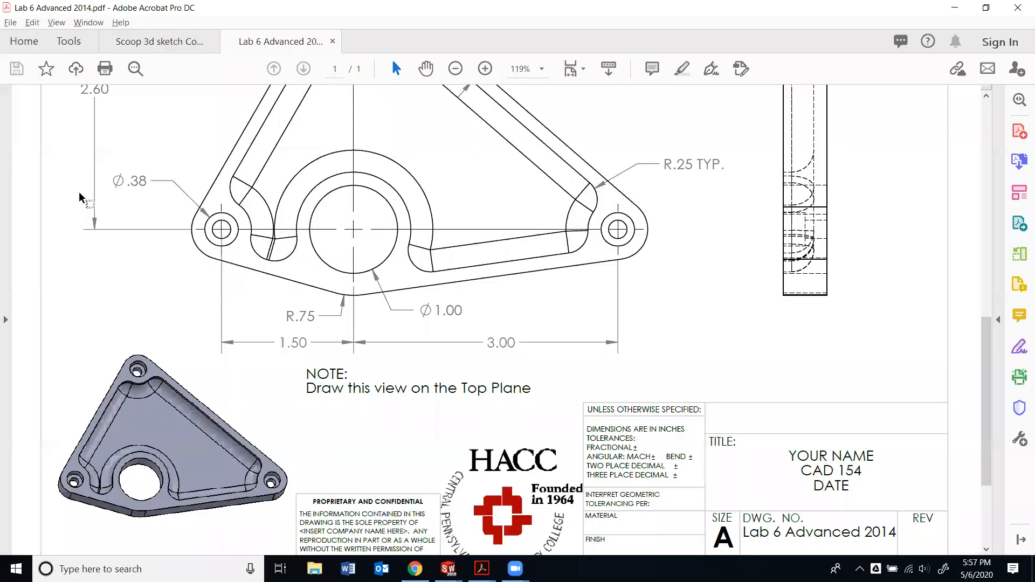
scroll(540, 291, "up", 2)
left_click(455, 68)
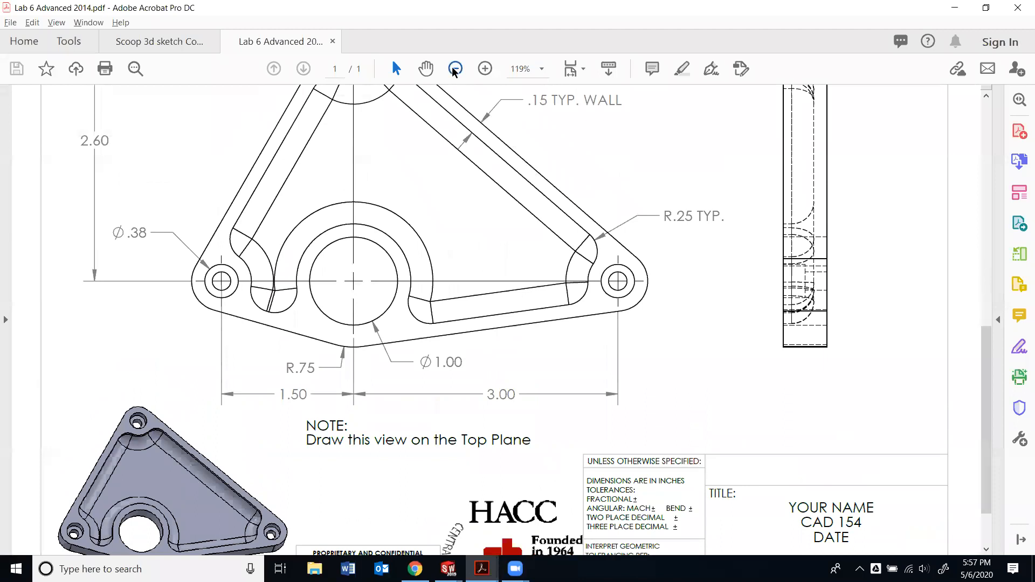
scroll(506, 183, "up", 2)
scroll(509, 194, "up", 1)
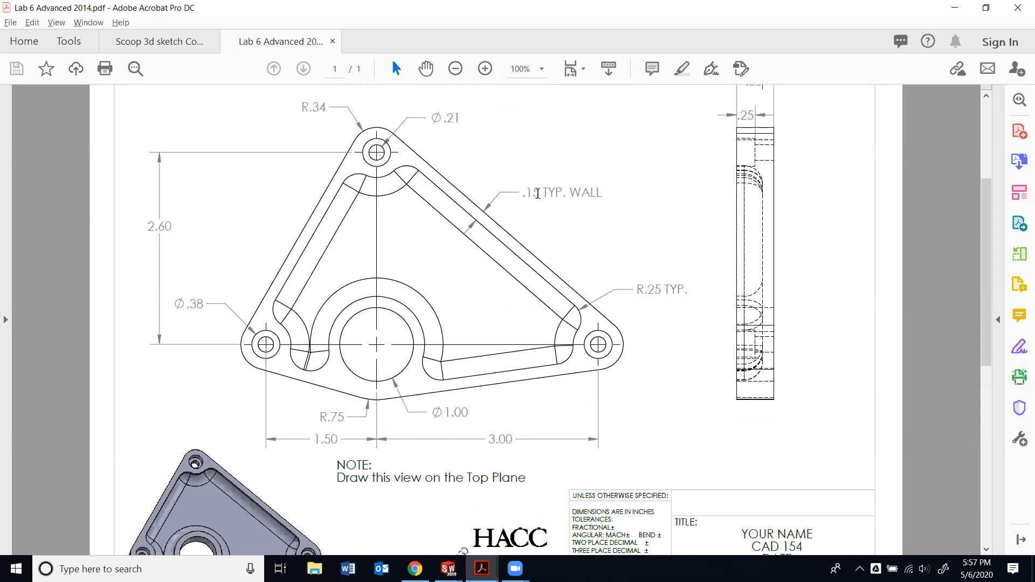
key("alt+Tab")
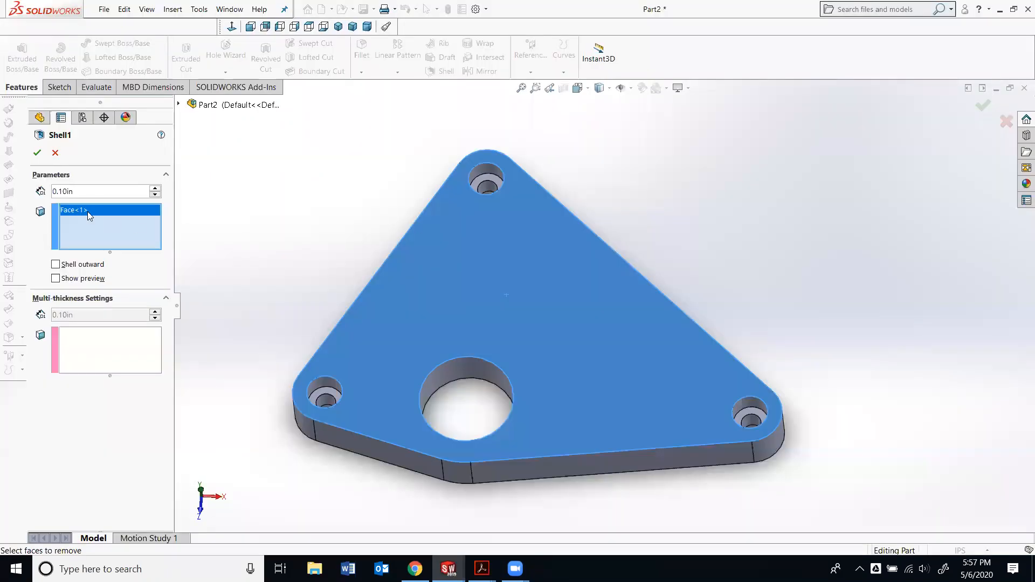
left_click(65, 192)
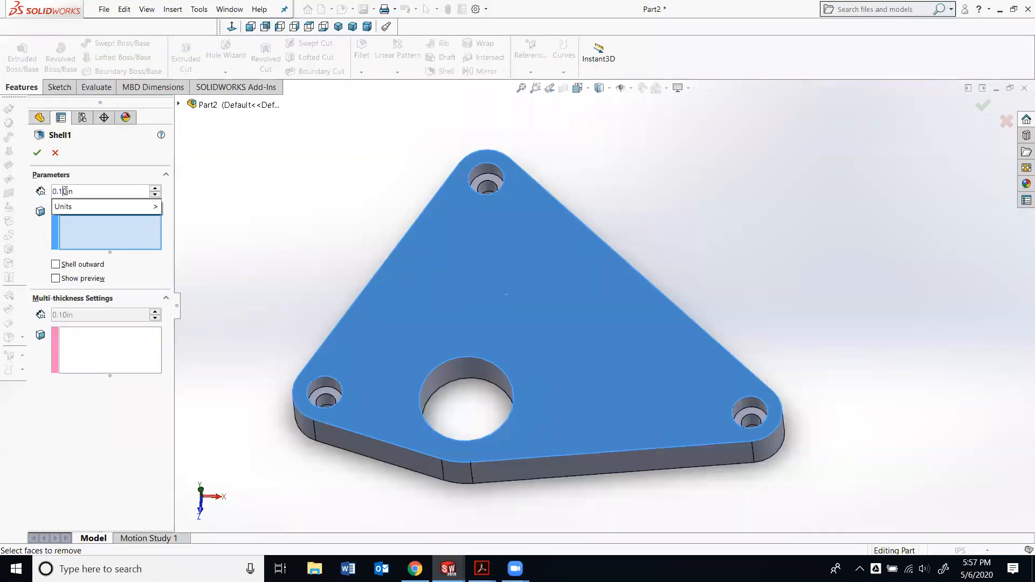
type("5")
left_click(85, 210)
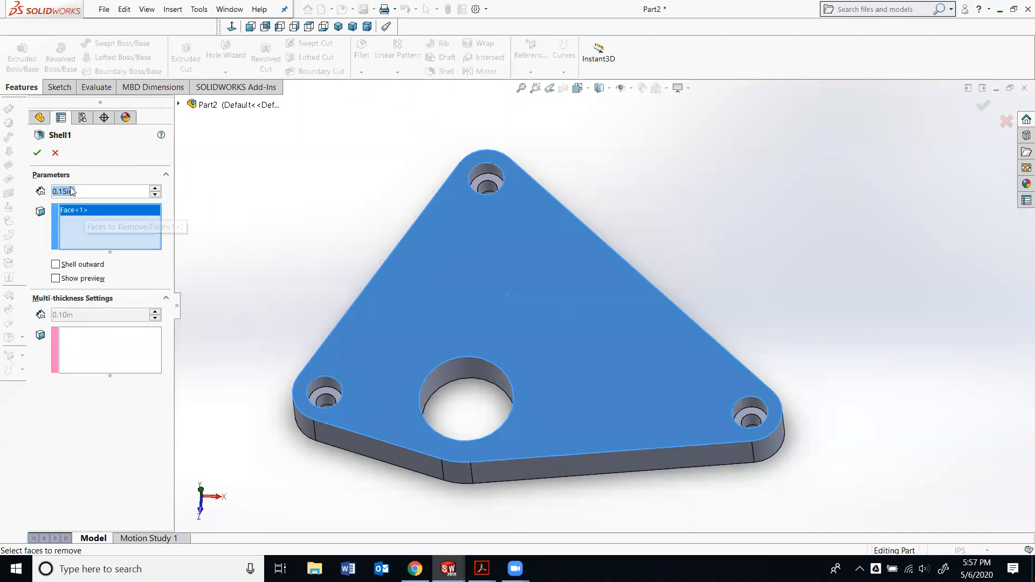
left_click(38, 154)
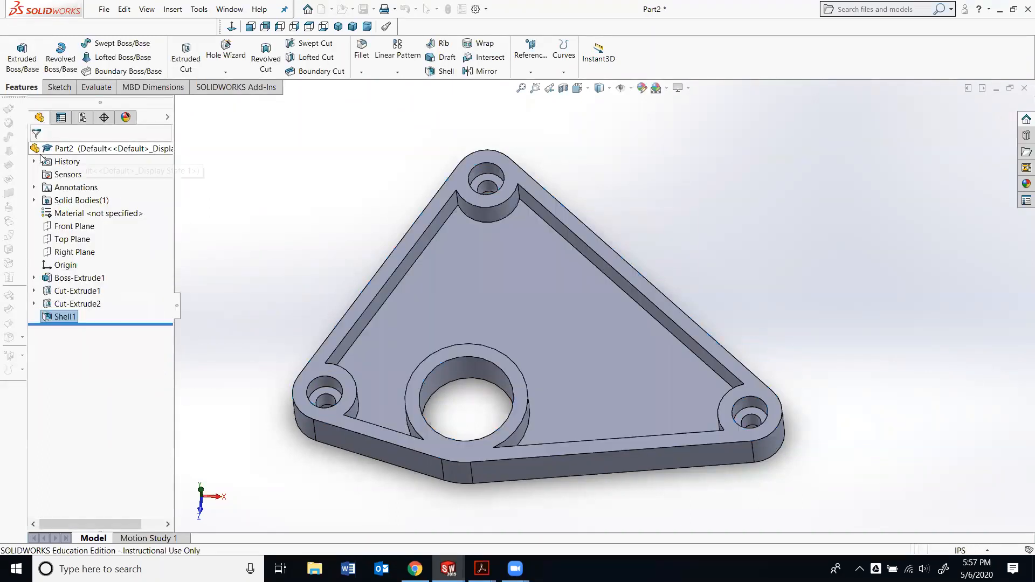
Start a fillet, look up the pocket's typical radius in the Lab 6 Advanced PDF, and set the fillet radius to 0.25 in.
mouse_move(269, 224)
middle_mouse_down()
mouse_move(259, 248)
mouse_move(254, 231)
mouse_move(274, 231)
mouse_move(271, 216)
middle_mouse_up()
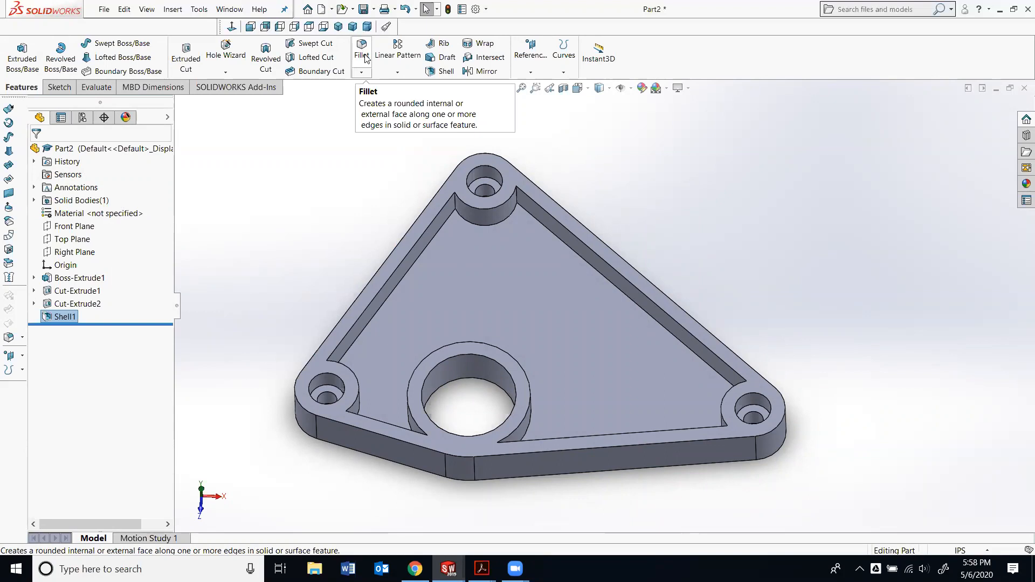
left_click(365, 58)
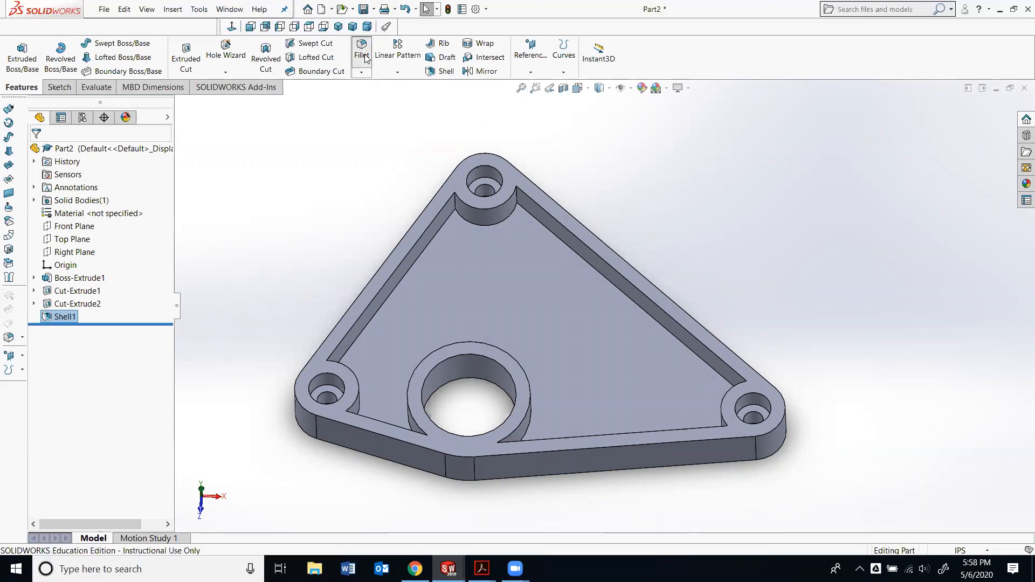
mouse_move(481, 569)
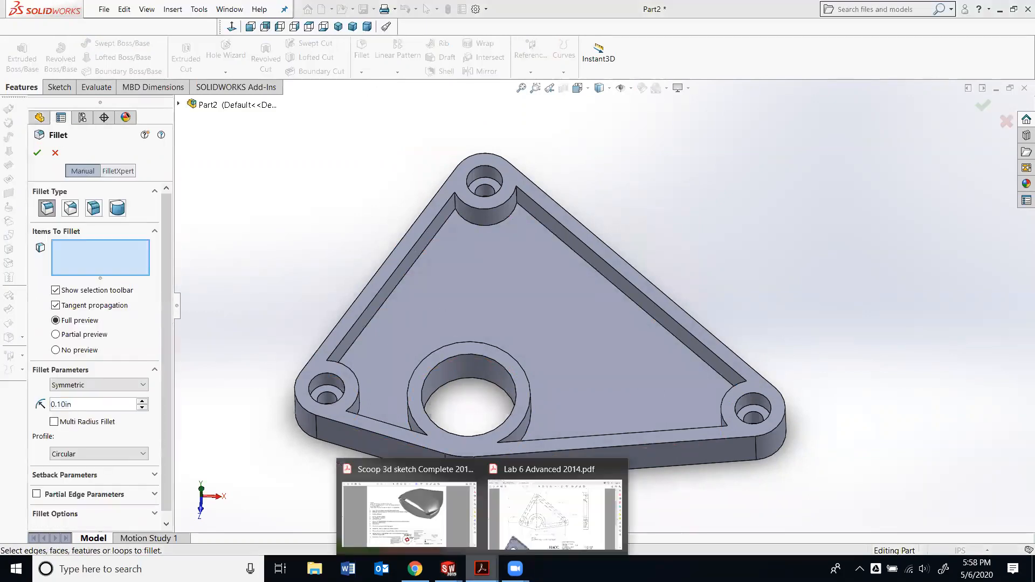
left_click(537, 526)
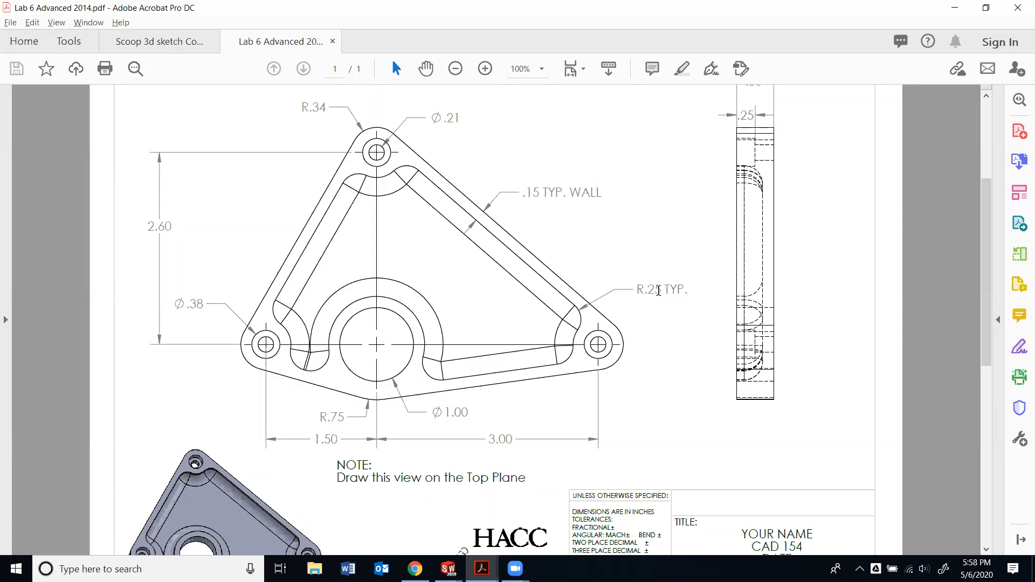
key("alt+Tab")
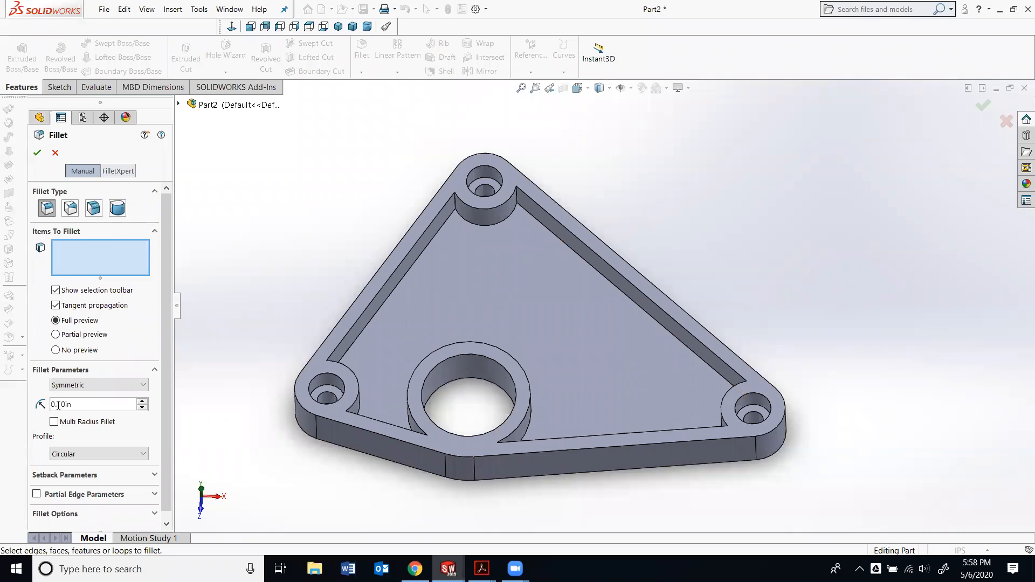
left_click_drag(80, 406, 37, 404)
type(".245")
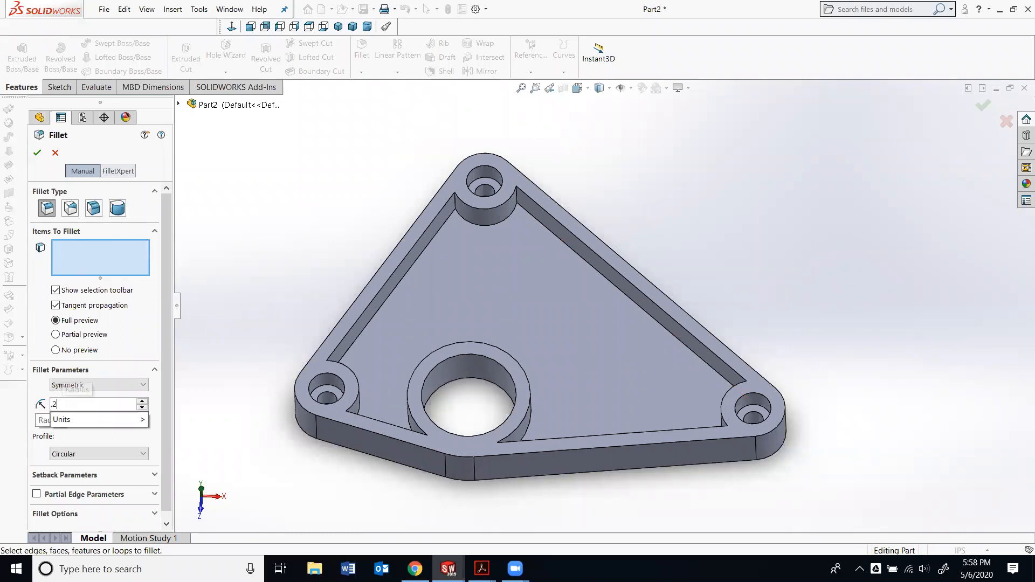
key("BackSpace")
key("BackSpace")
type("5")
key("Return")
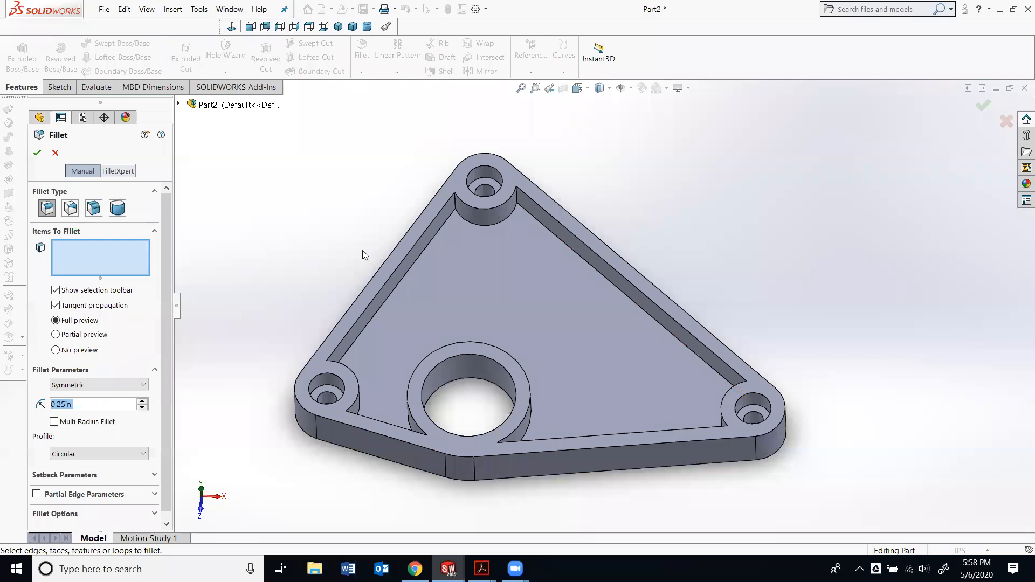
Apply the 0.25 in fillet to the eight vertical edges where the pocket walls meet the corner bosses and the large hole's boss.
mouse_move(450, 208)
middle_mouse_down()
mouse_move(452, 190)
mouse_move(457, 209)
middle_mouse_up()
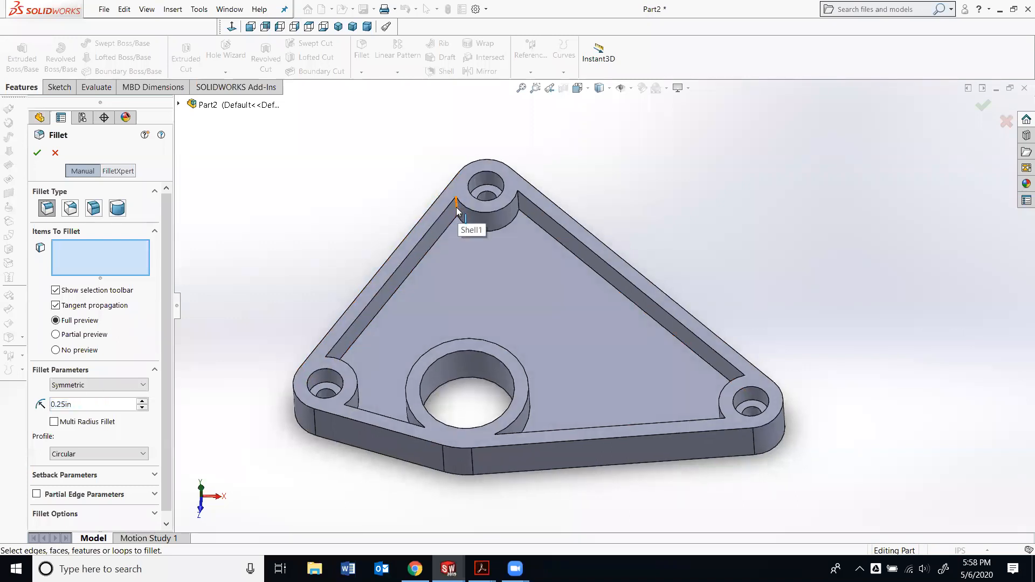
left_click(456, 207)
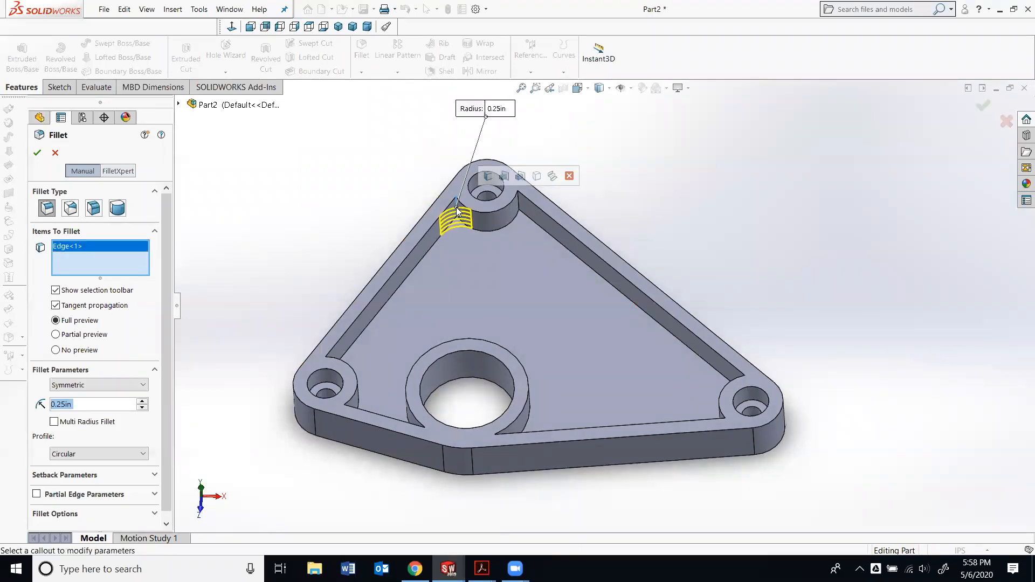
left_click(519, 209)
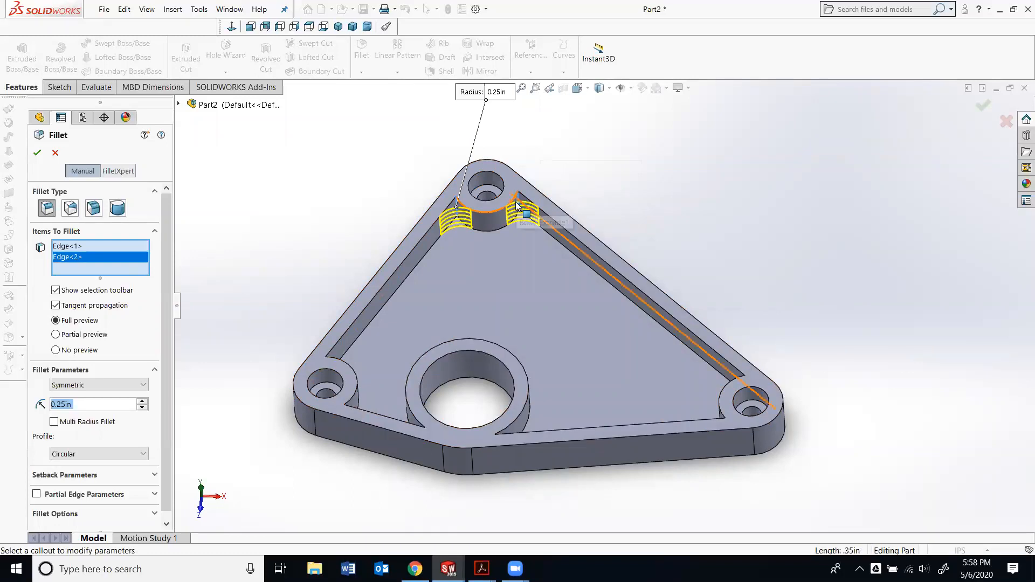
middle_click_drag(501, 303, 559, 284)
left_click(541, 237)
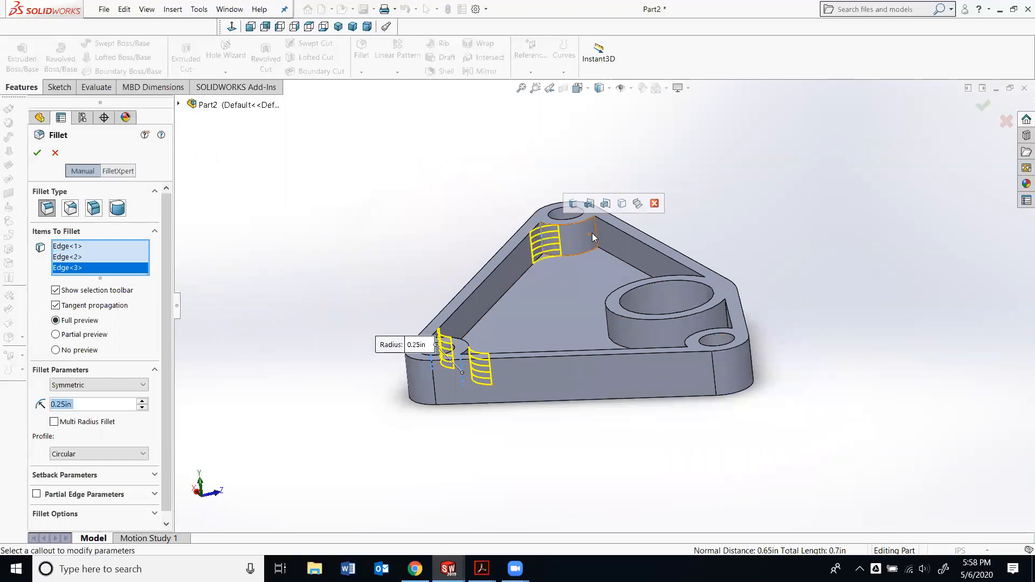
left_click(597, 234)
middle_click_drag(459, 337, 551, 328)
left_click(538, 210)
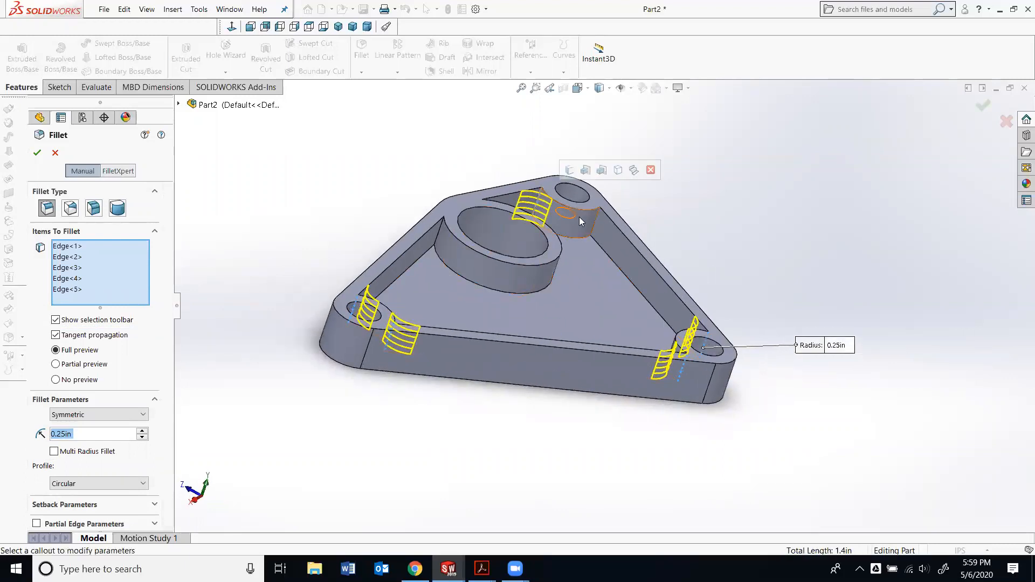
left_click(596, 224)
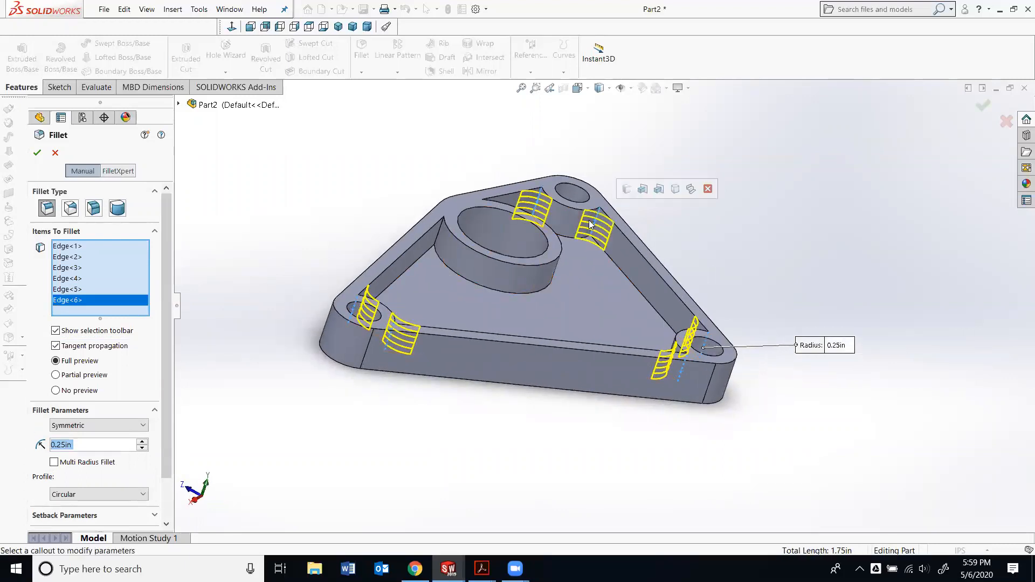
left_click(440, 235)
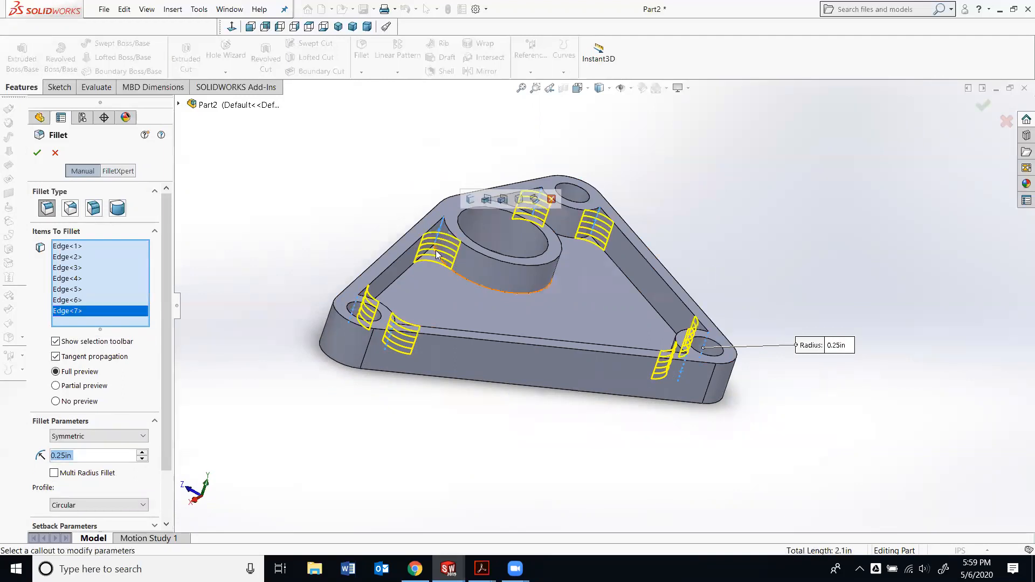
middle_click_drag(445, 239, 497, 281)
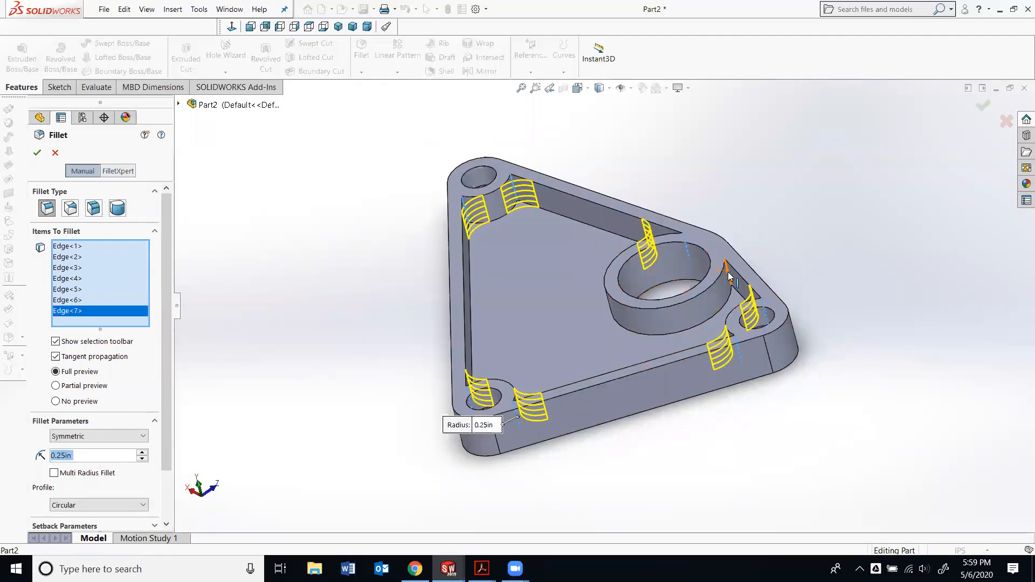
left_click(691, 313)
middle_click_drag(591, 324, 530, 334)
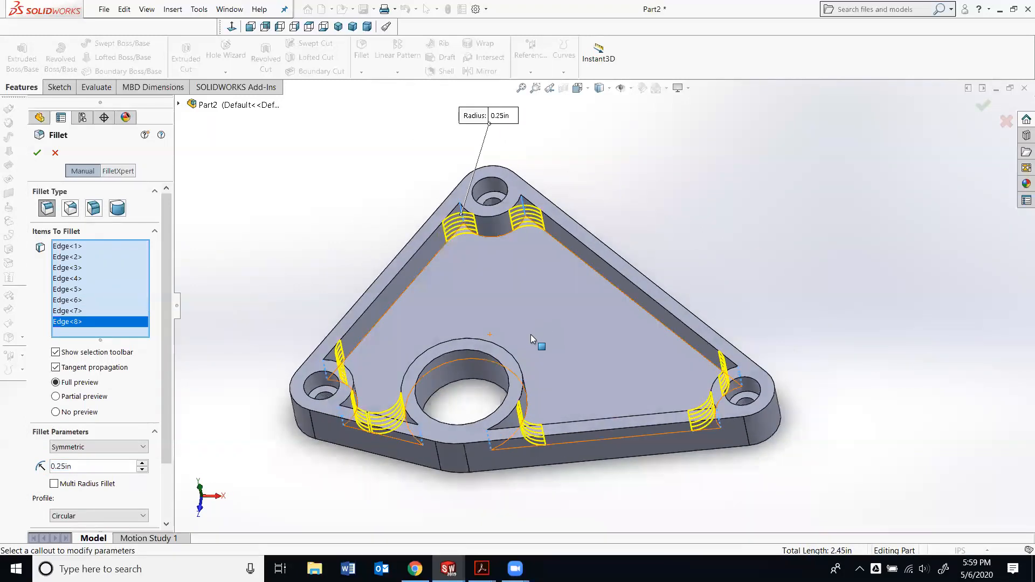
scroll(527, 337, "down", 2)
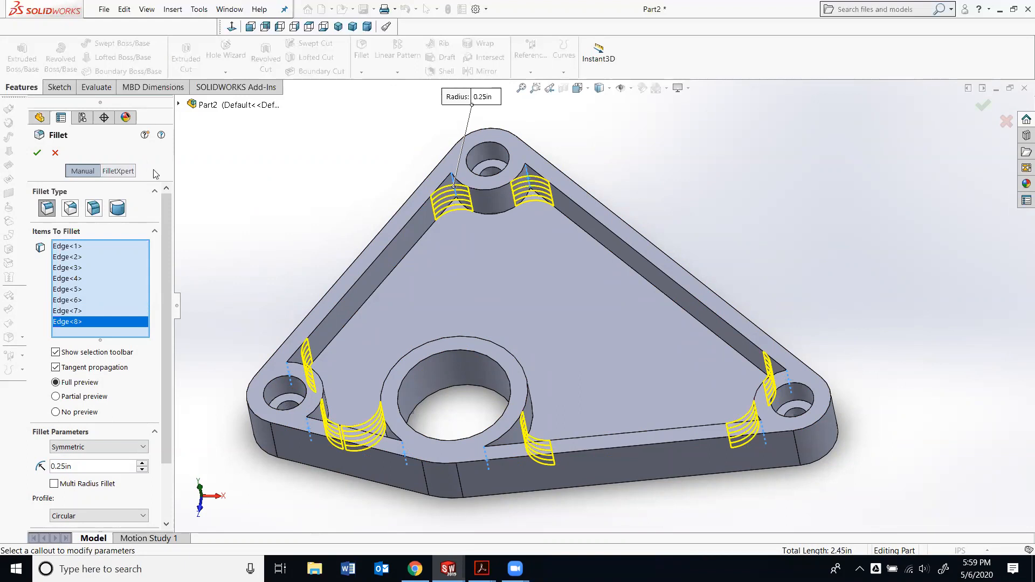
left_click(36, 156)
Fillet all edges around the pocket floor face with a 0.25 in radius.
middle_click_drag(305, 210, 306, 242)
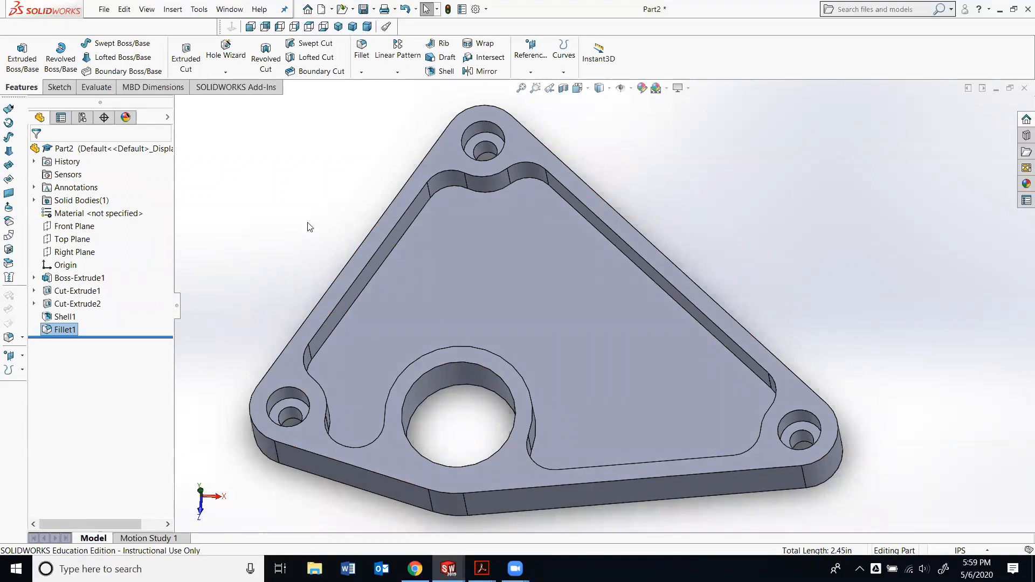
left_click(361, 55)
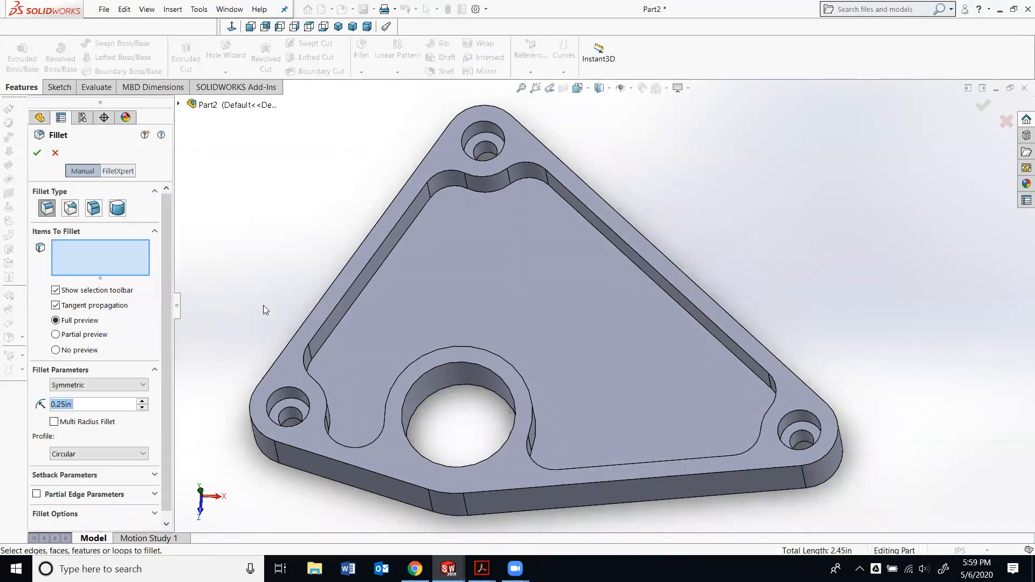
left_click(541, 305)
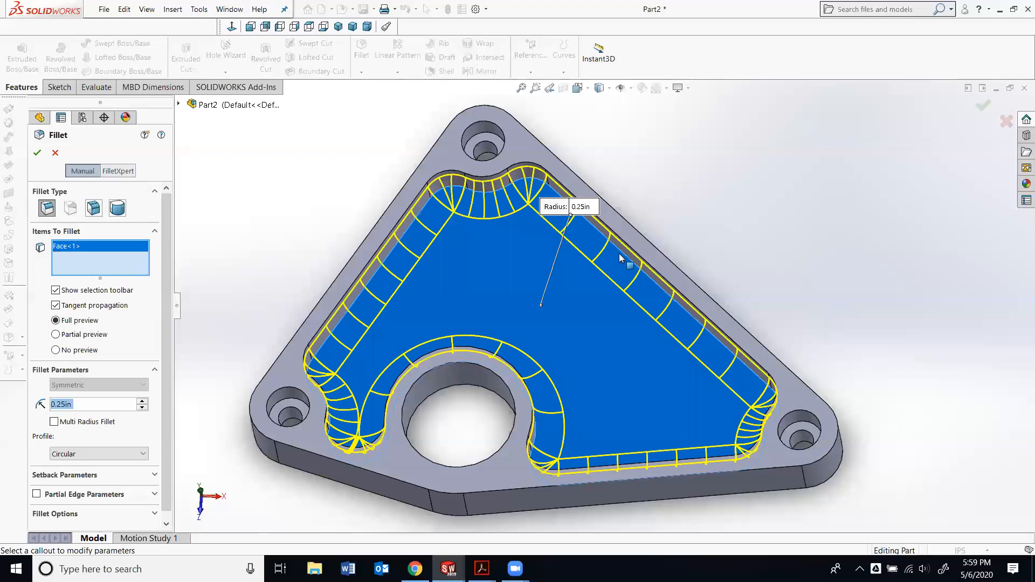
left_click(37, 153)
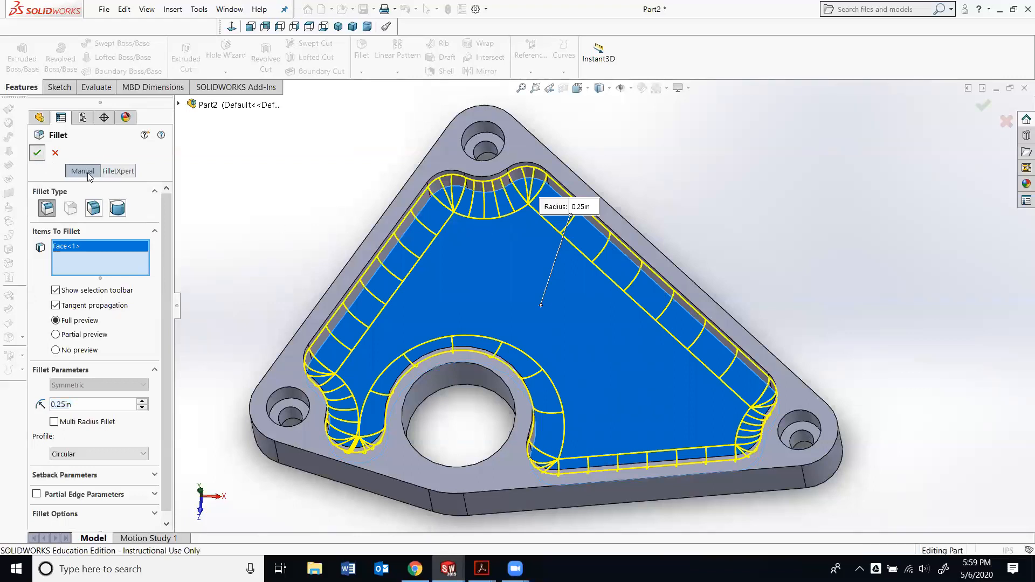
left_click(249, 269)
middle_click_drag(249, 269, 249, 244)
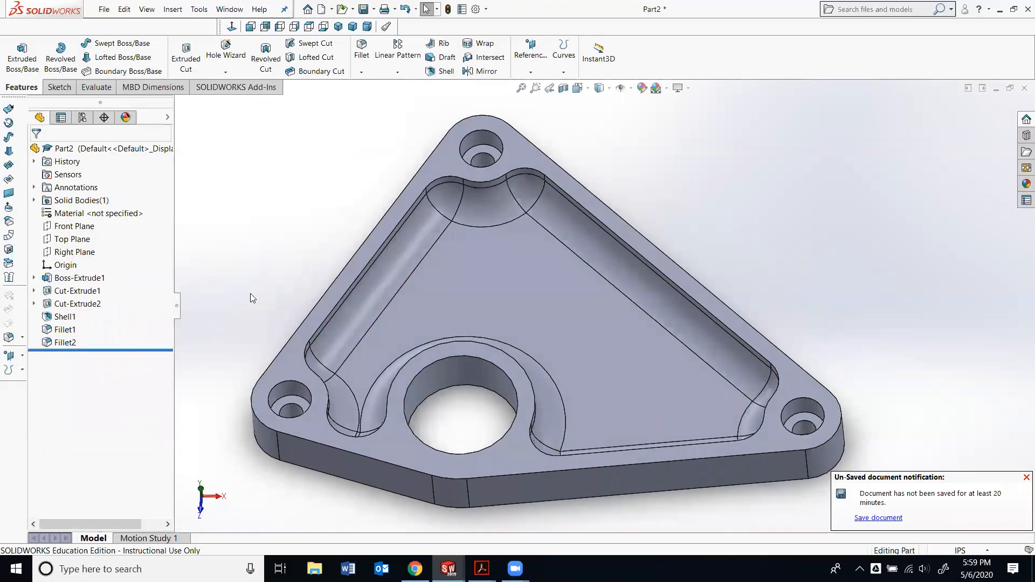
Dismiss the unsaved document notification and check the finished plate at different zoom levels.
key("z")
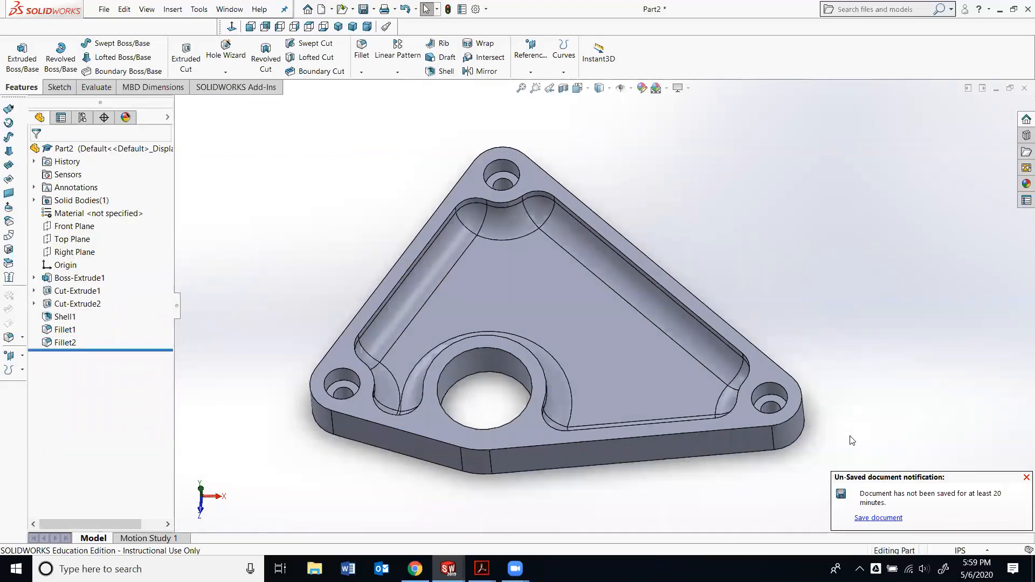
left_click(1027, 478)
scroll(819, 303, "down", 1)
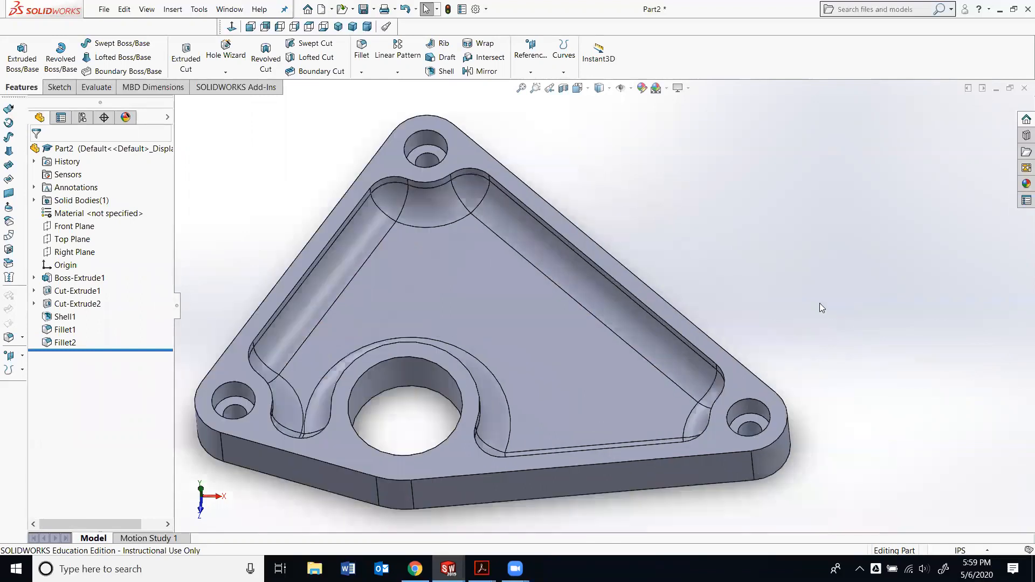
scroll(542, 308, "up", 1)
scroll(297, 328, "down", 1)
scroll(297, 328, "up", 1)
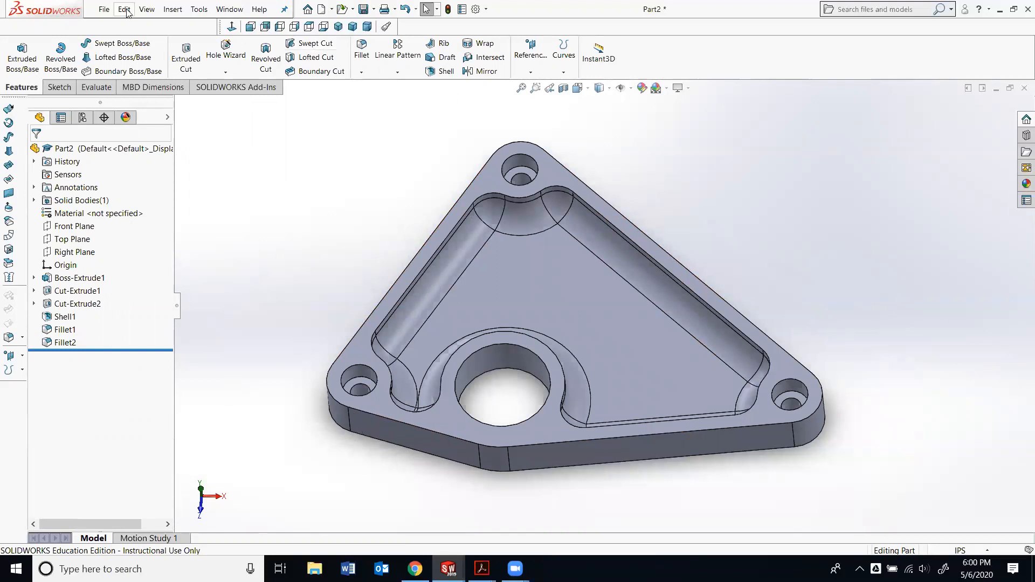
Save the part as Practice Final in the SolidWorks folder on the Desktop.
left_click(103, 9)
left_click(129, 148)
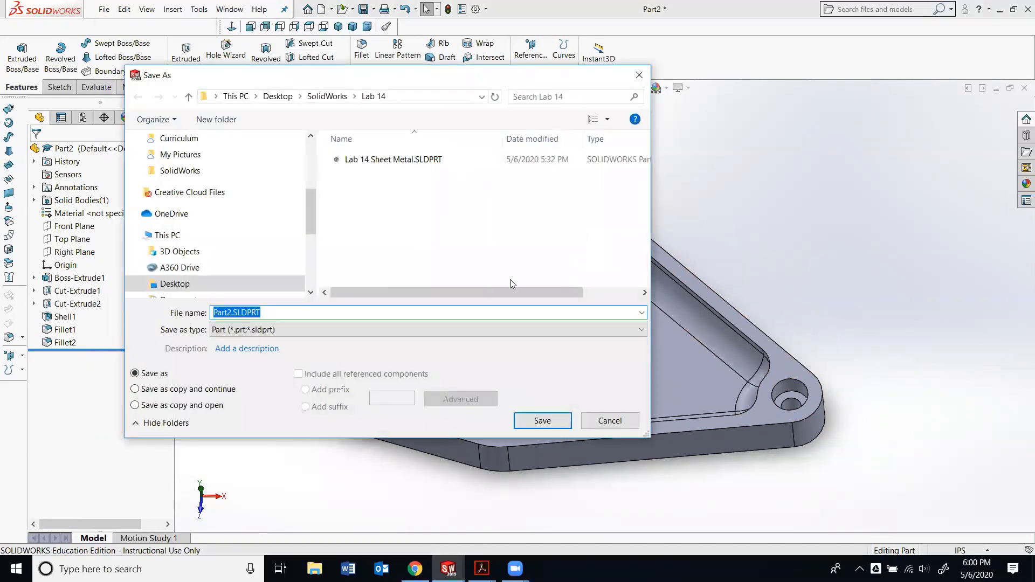
type("Practice Final")
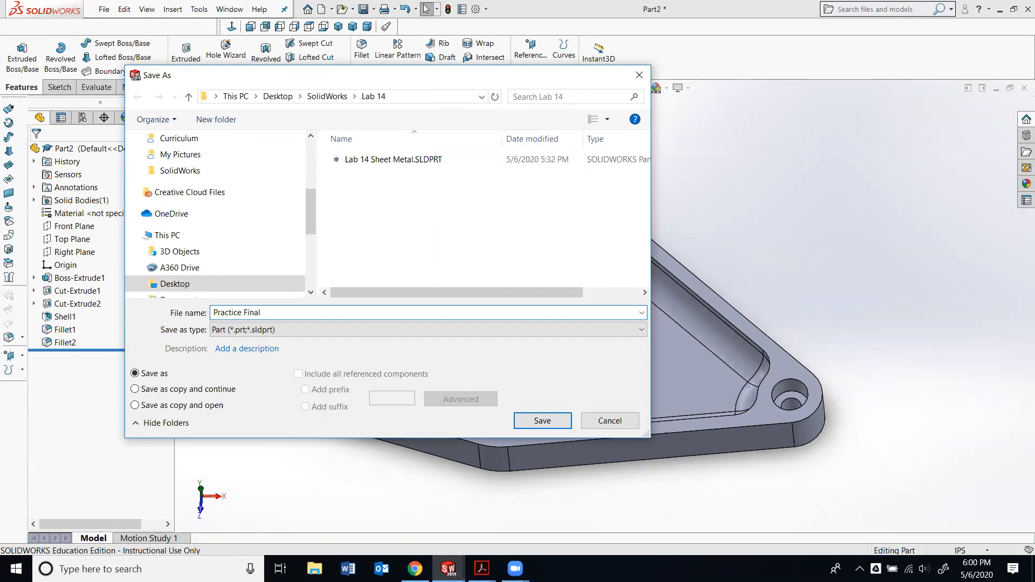
left_click(340, 97)
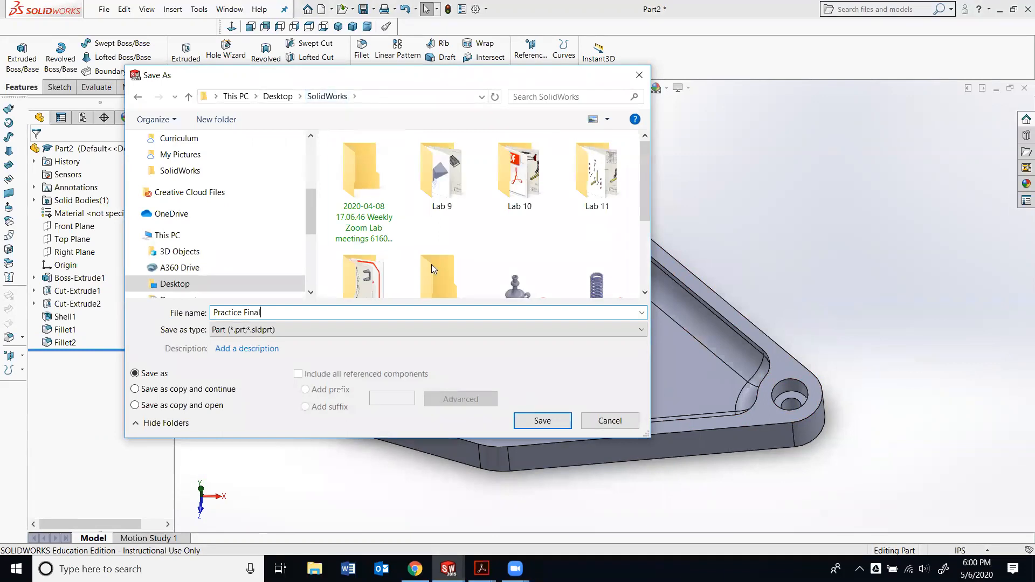
left_click(539, 418)
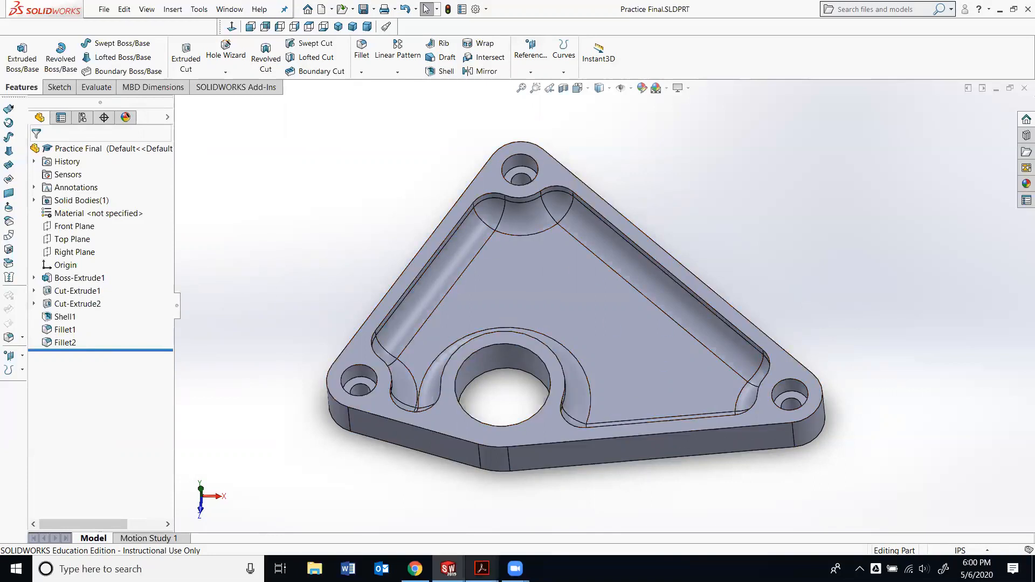
Review the Lab 6 Advanced PDF in Acrobat and the Week 6 lab page in Chrome, including its advanced drawing section.
mouse_move(482, 569)
left_click(531, 524)
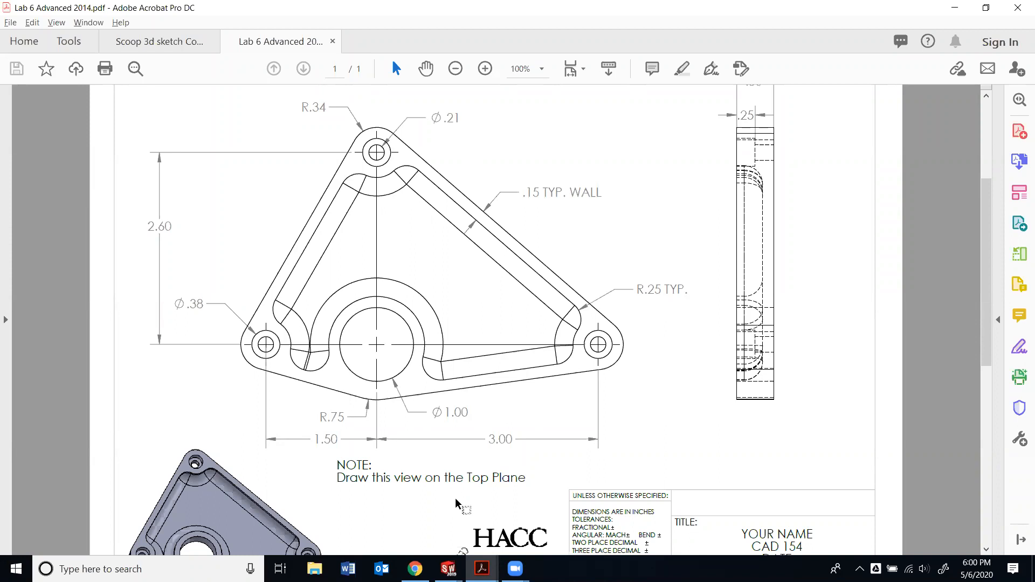
left_click(415, 569)
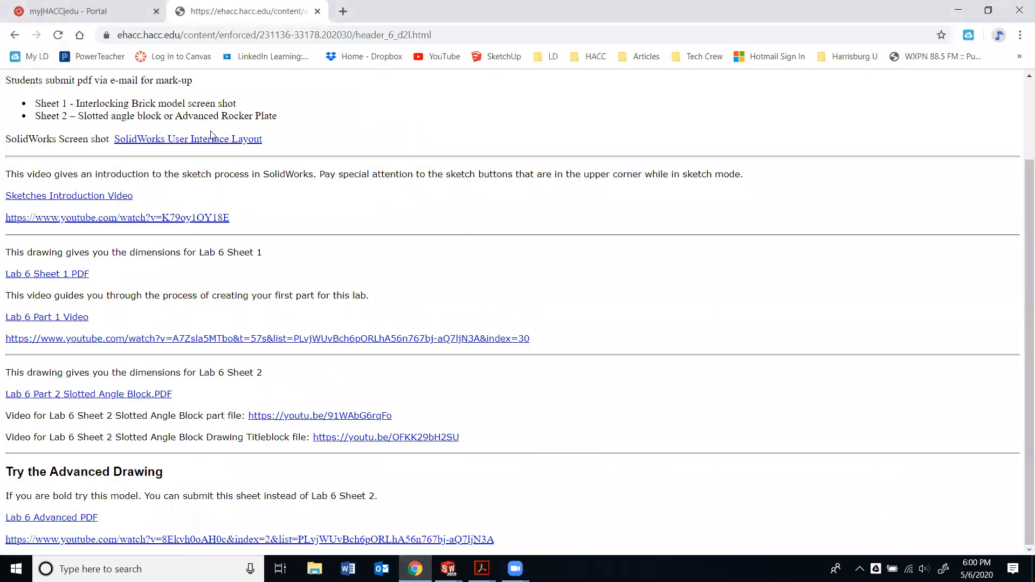
scroll(68, 120, "up", 2)
left_click_drag(6, 87, 39, 87)
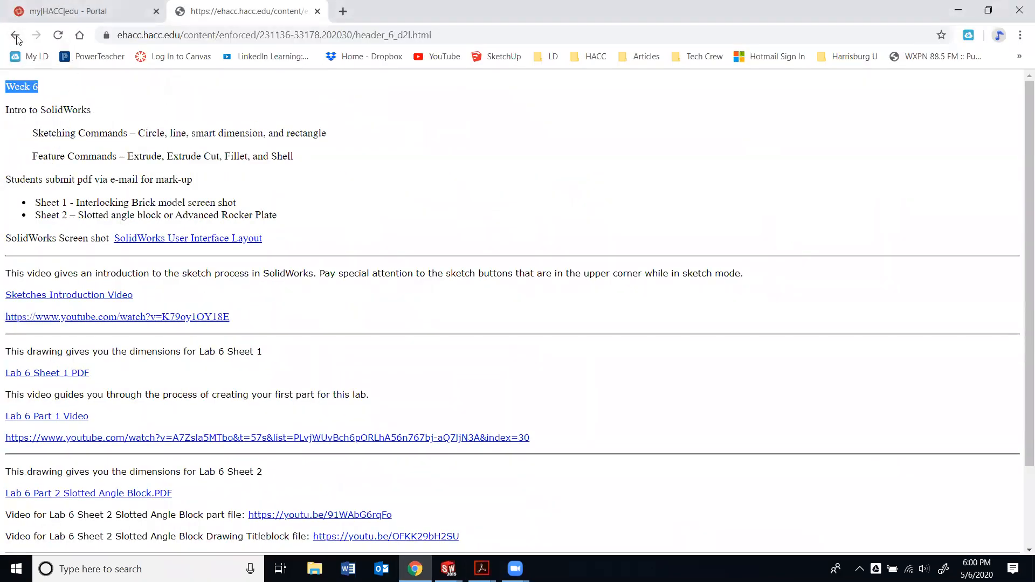
scroll(119, 233, "down", 1)
scroll(119, 233, "down", 2)
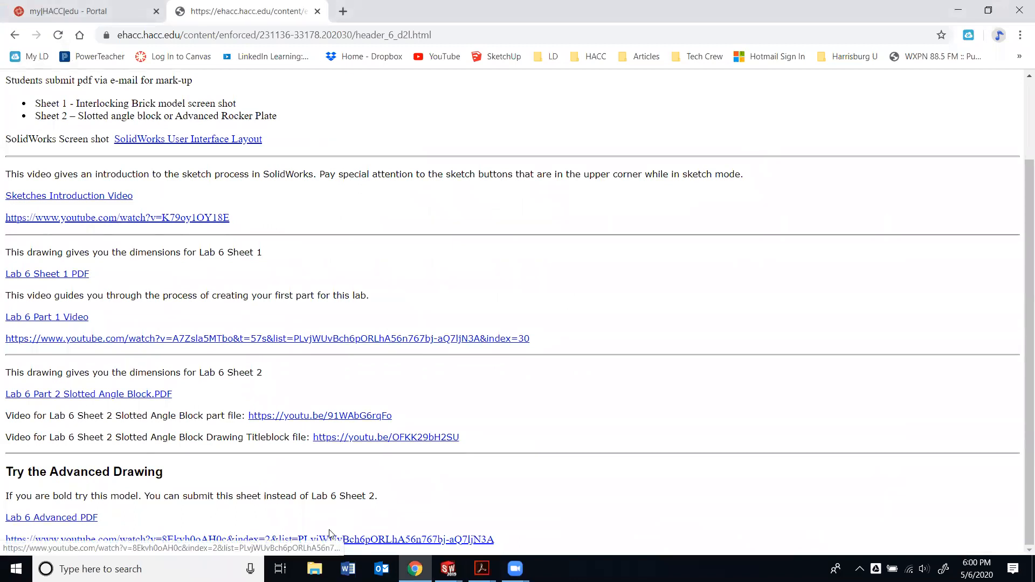
left_click(554, 507)
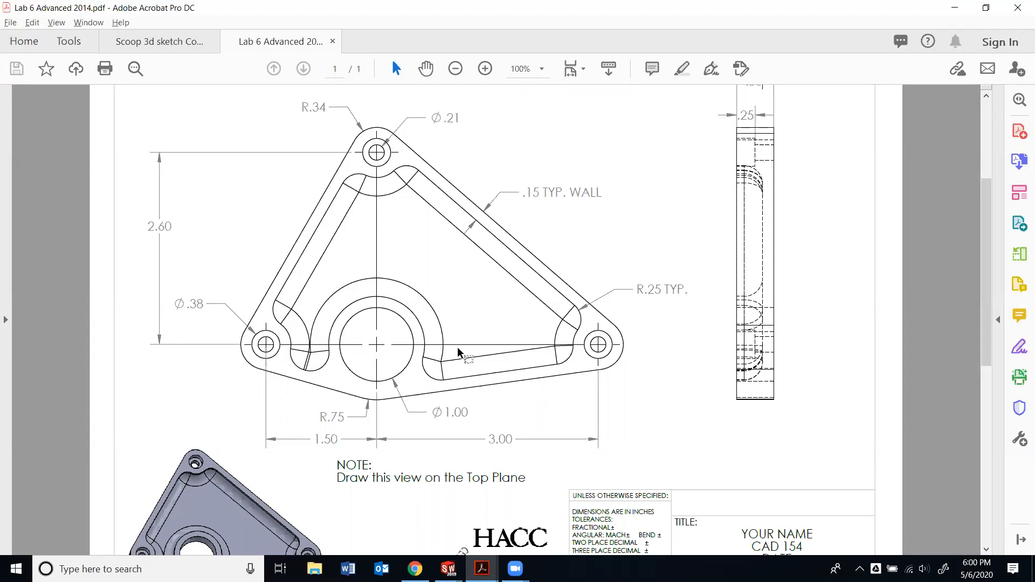
Switch to Chrome, return to the CAD-154 course homepage and look over the entries for Labs 9 to 14.
mouse_move(415, 569)
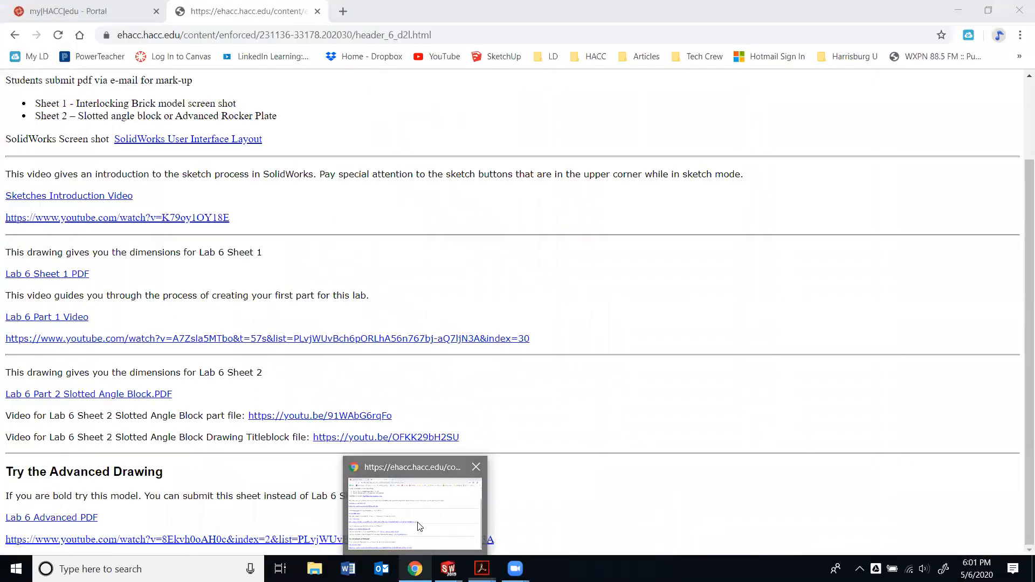
left_click(417, 523)
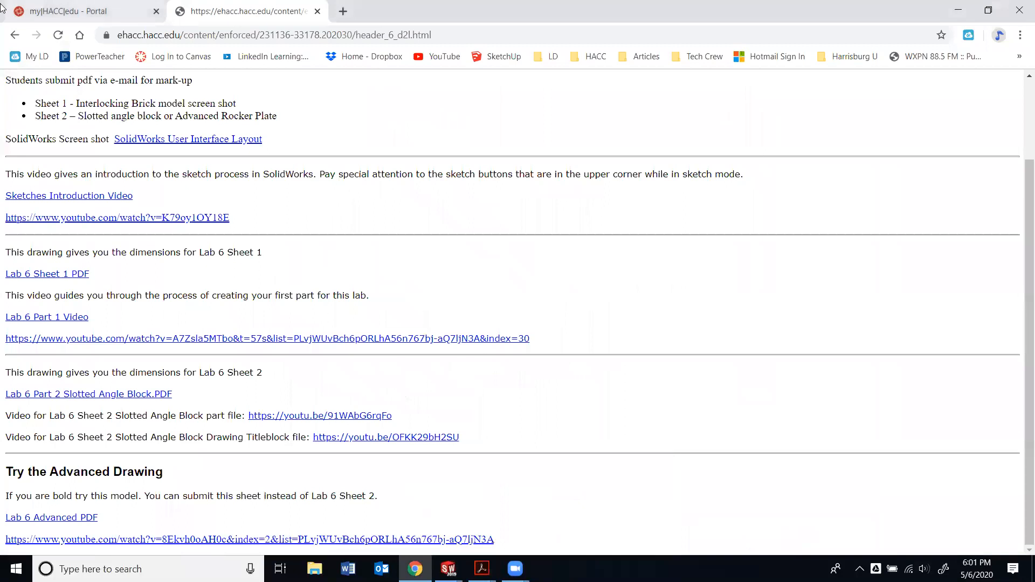
left_click(15, 34)
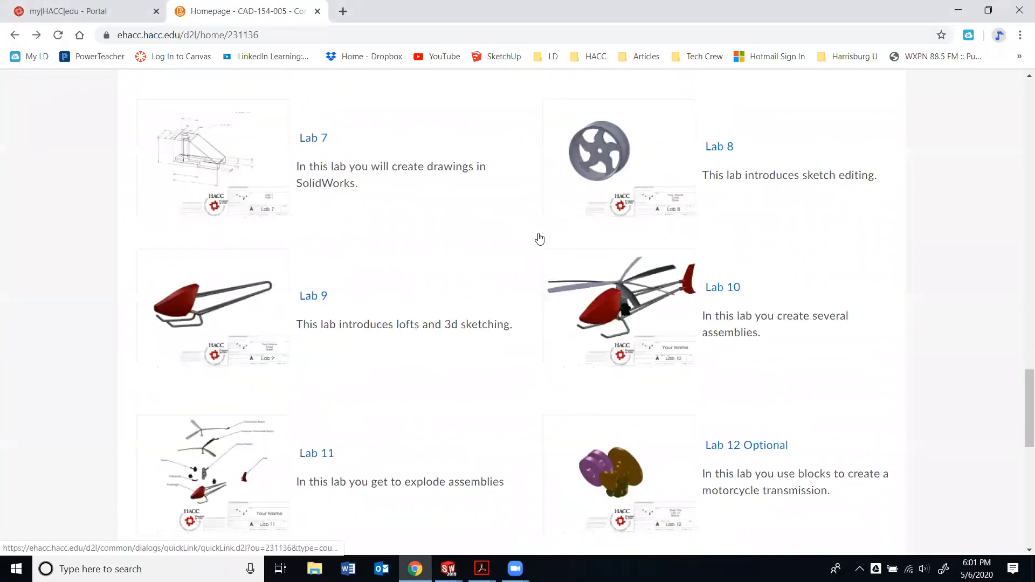
scroll(628, 295, "down", 1)
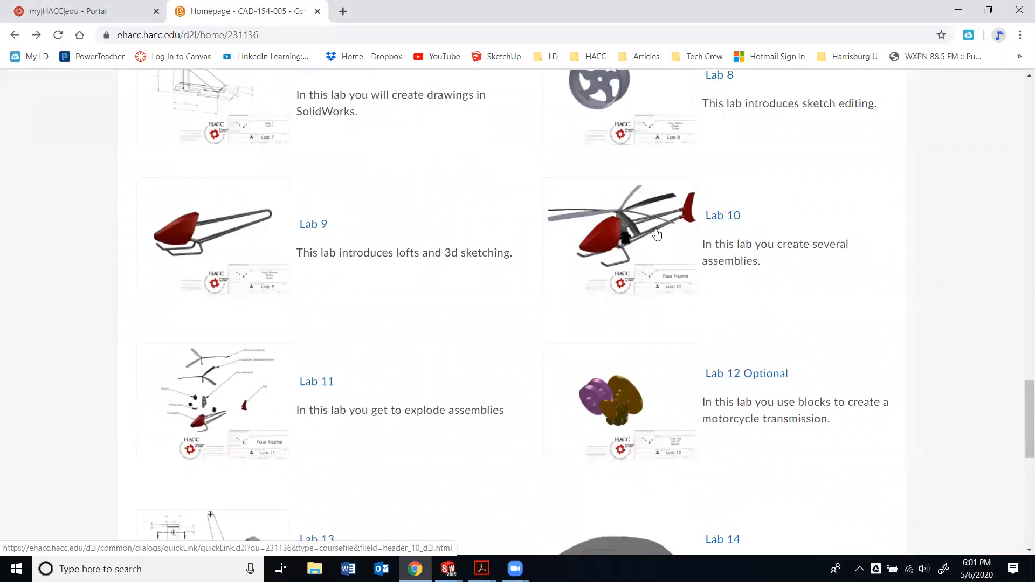
scroll(657, 234, "down", 1)
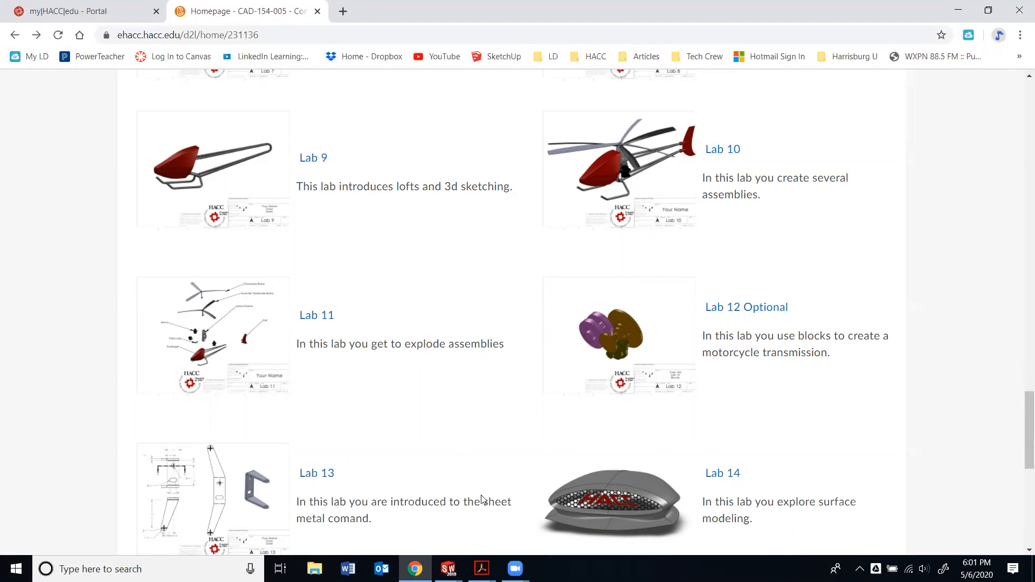
mouse_move(515, 569)
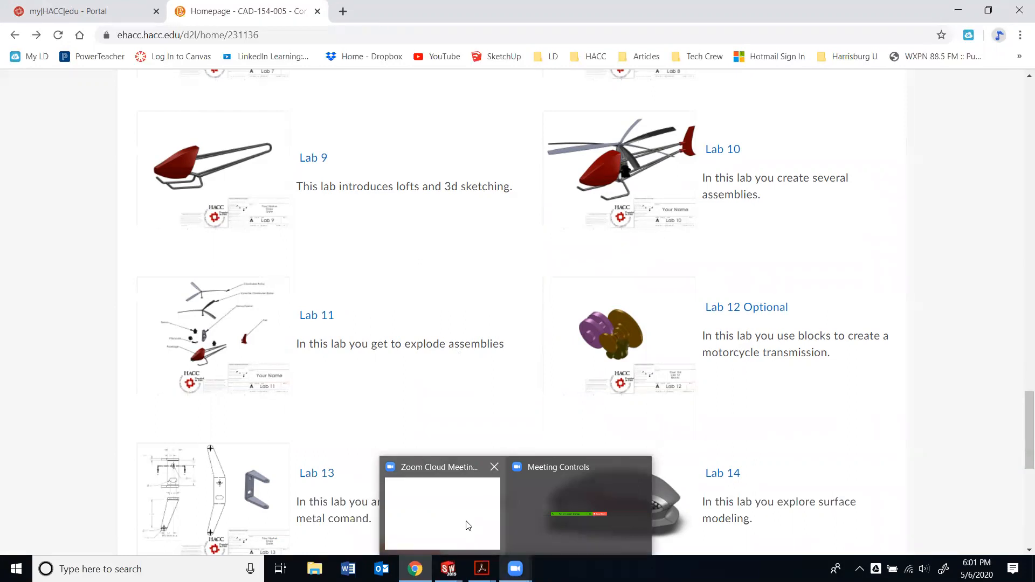